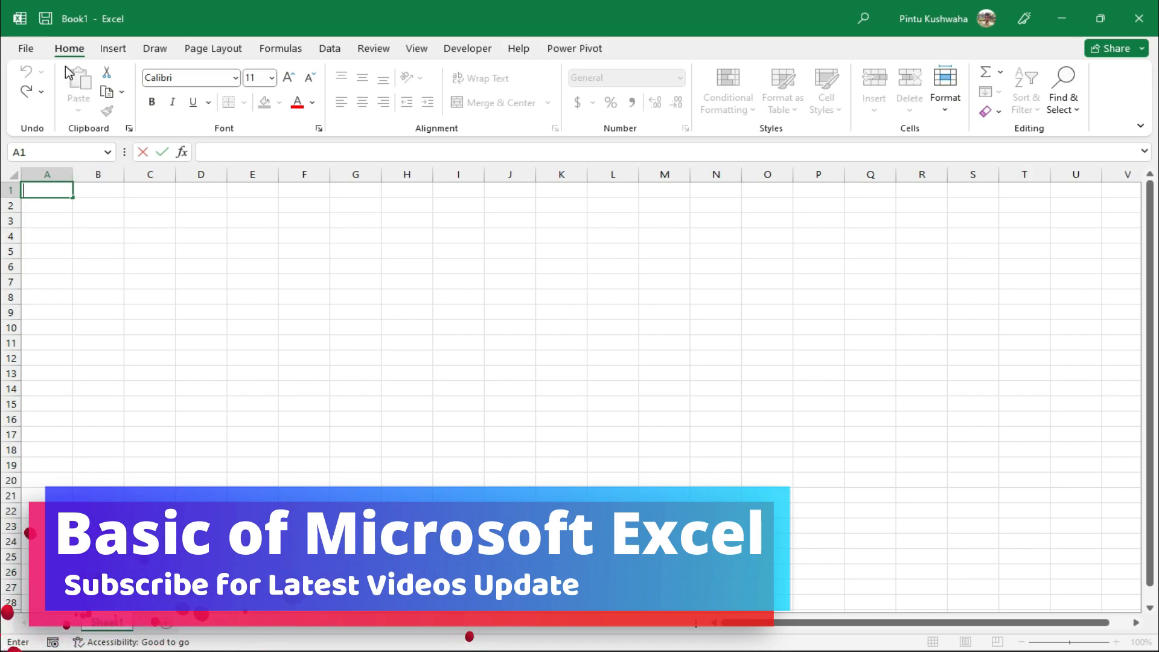
Show the keyboard shortcut hints and select various cells on the blank sheet
key(alt)
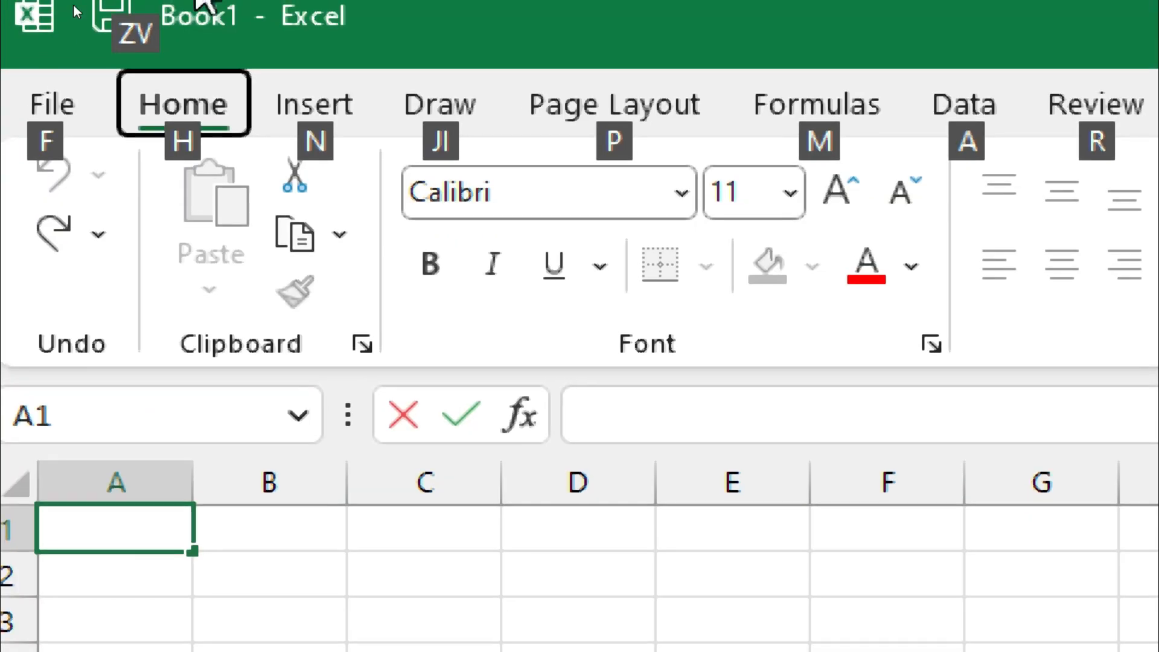
key(alt)
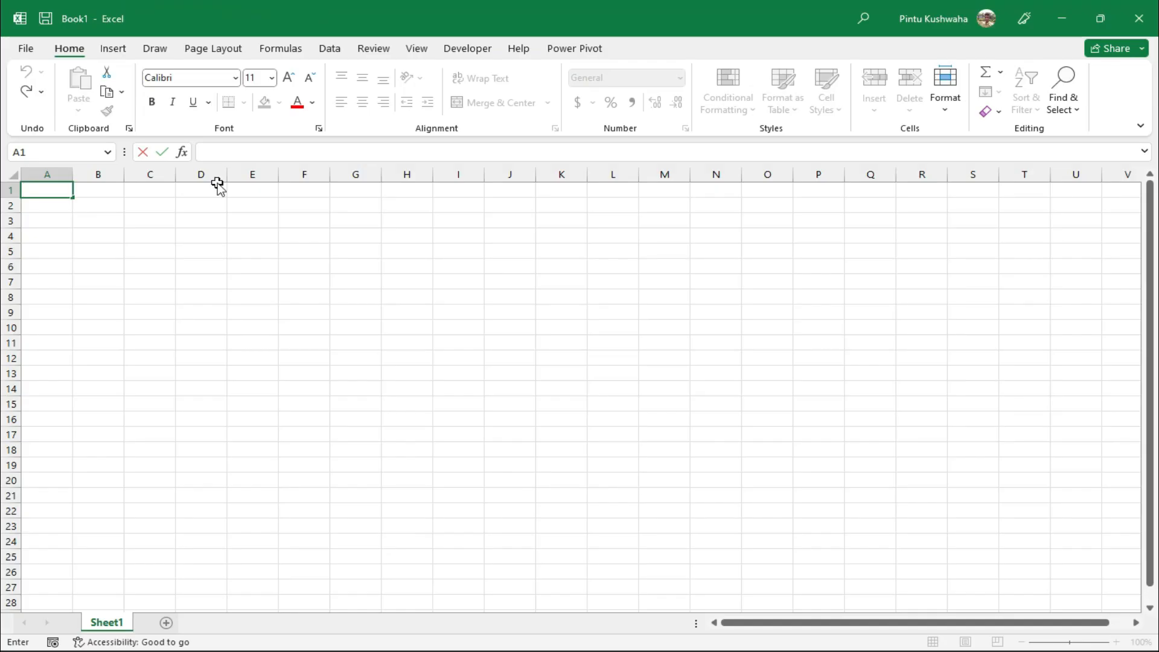
key(alt)
key(alt)
click(425, 375)
click(720, 419)
click(305, 328)
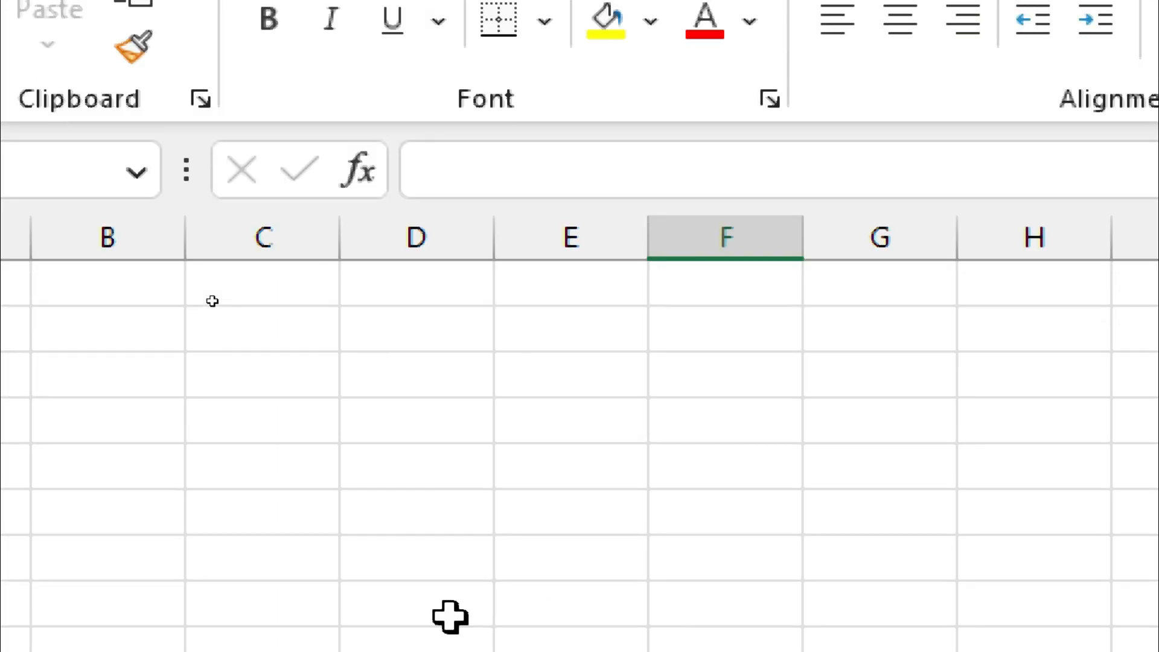
click(451, 613)
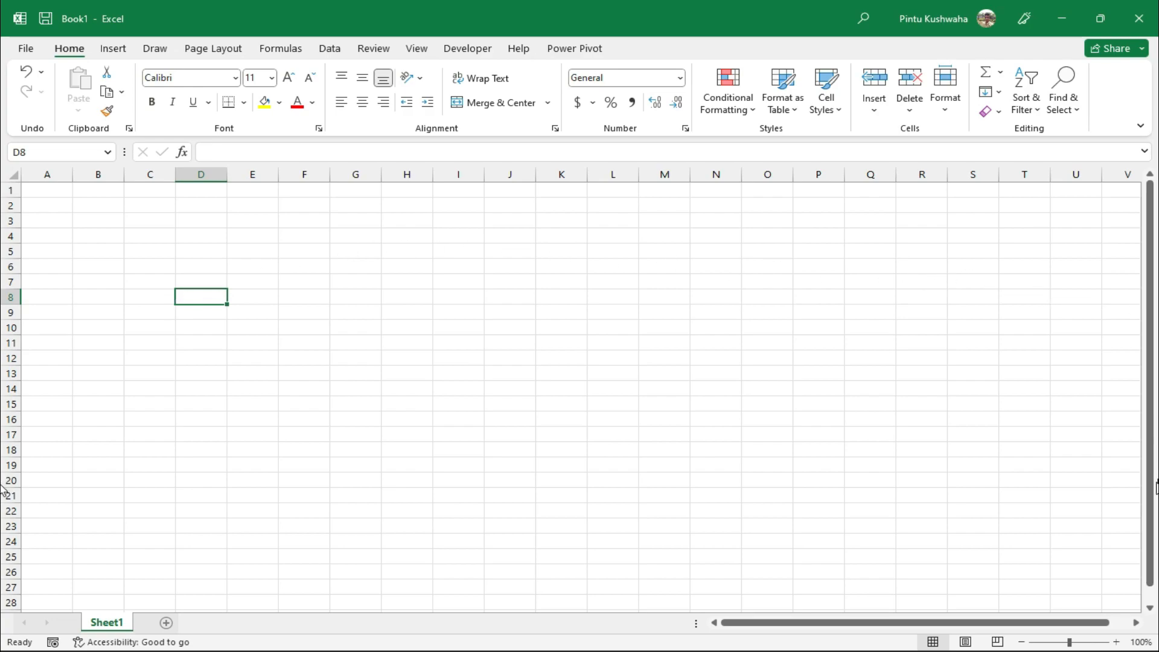
mouse_move(1152, 488)
mouse_down()
mouse_move(1154, 513)
mouse_move(1131, 518)
mouse_move(1147, 406)
mouse_move(1151, 482)
mouse_up()
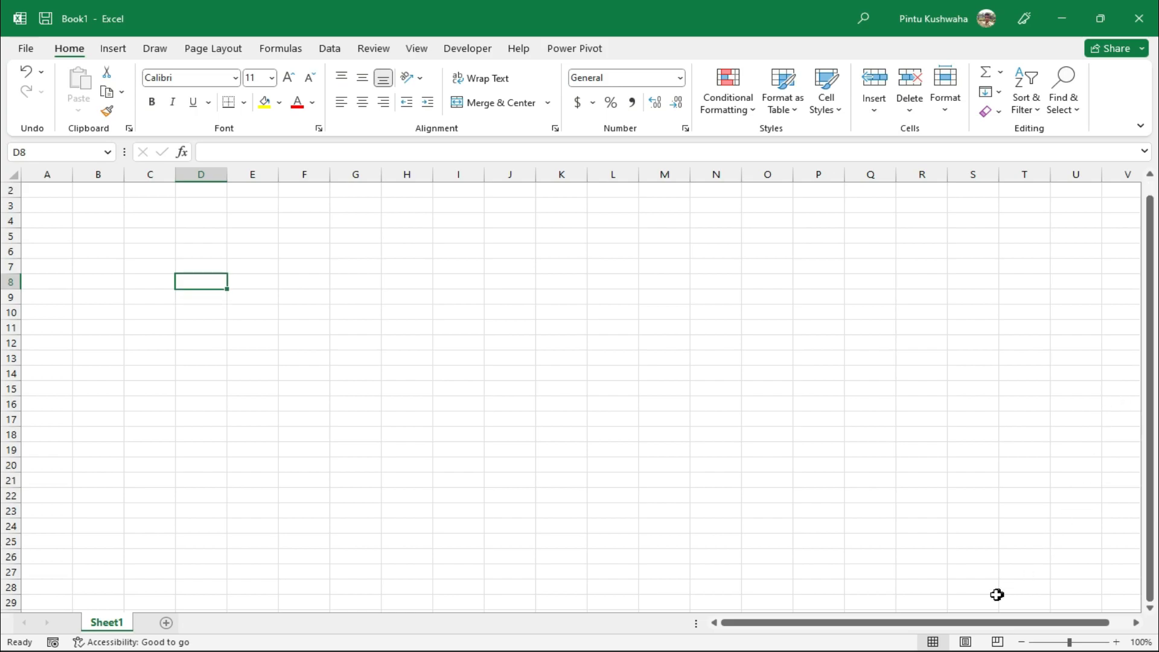
drag(916, 623, 782, 605)
click(189, 358)
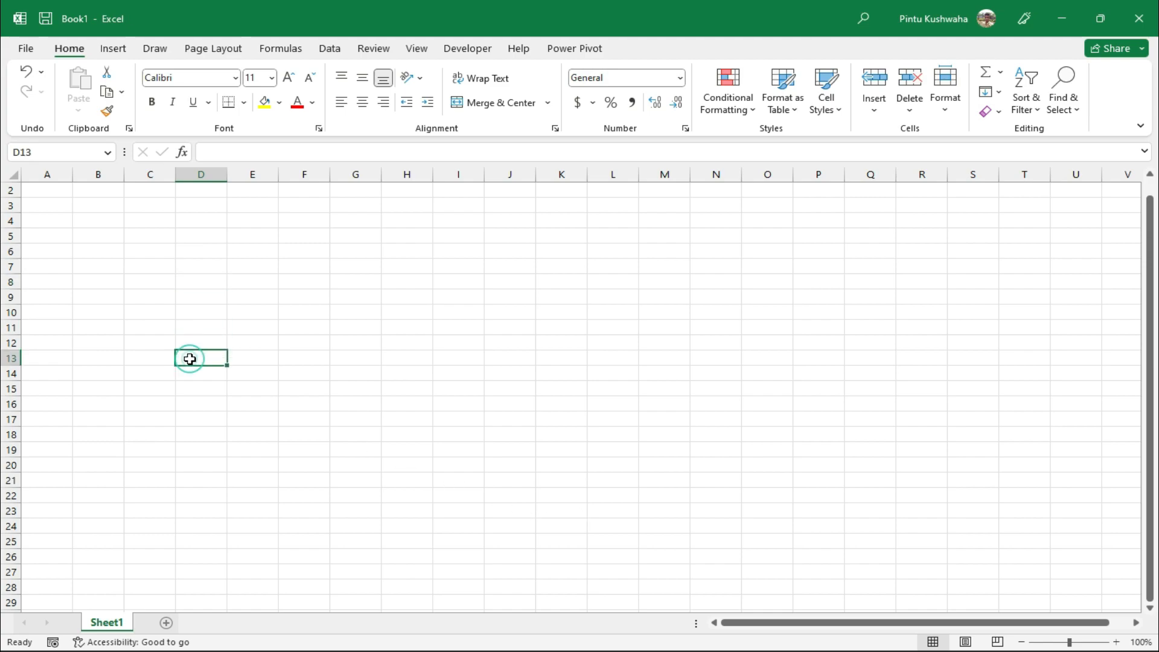
click(125, 274)
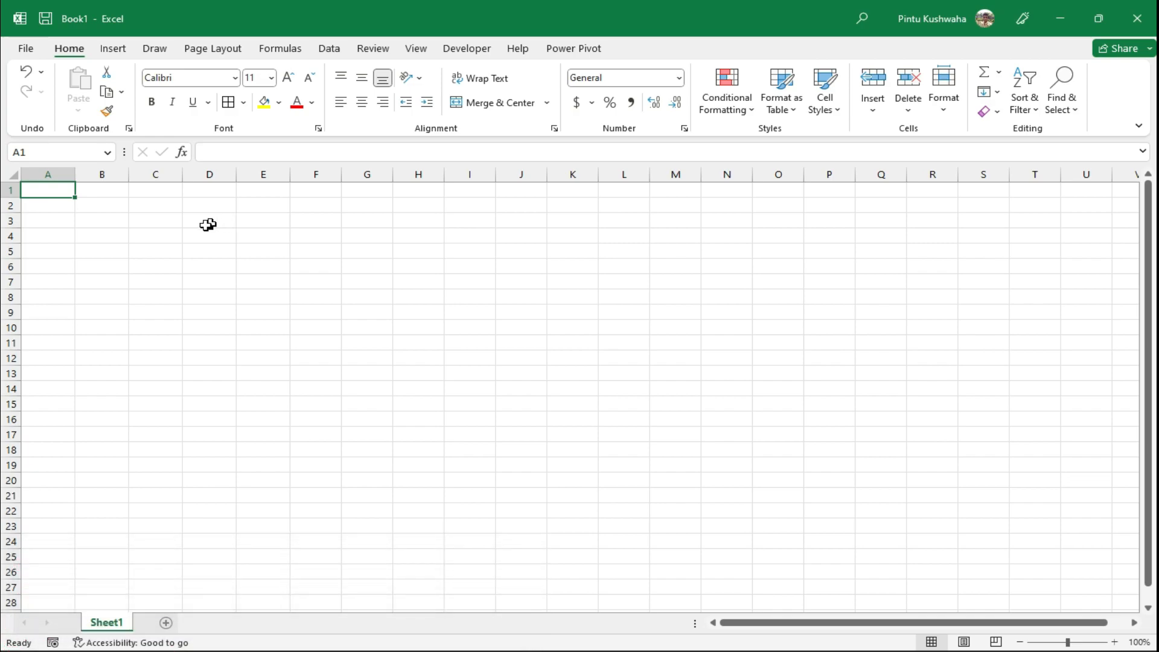
scroll(80, 246, up, 6)
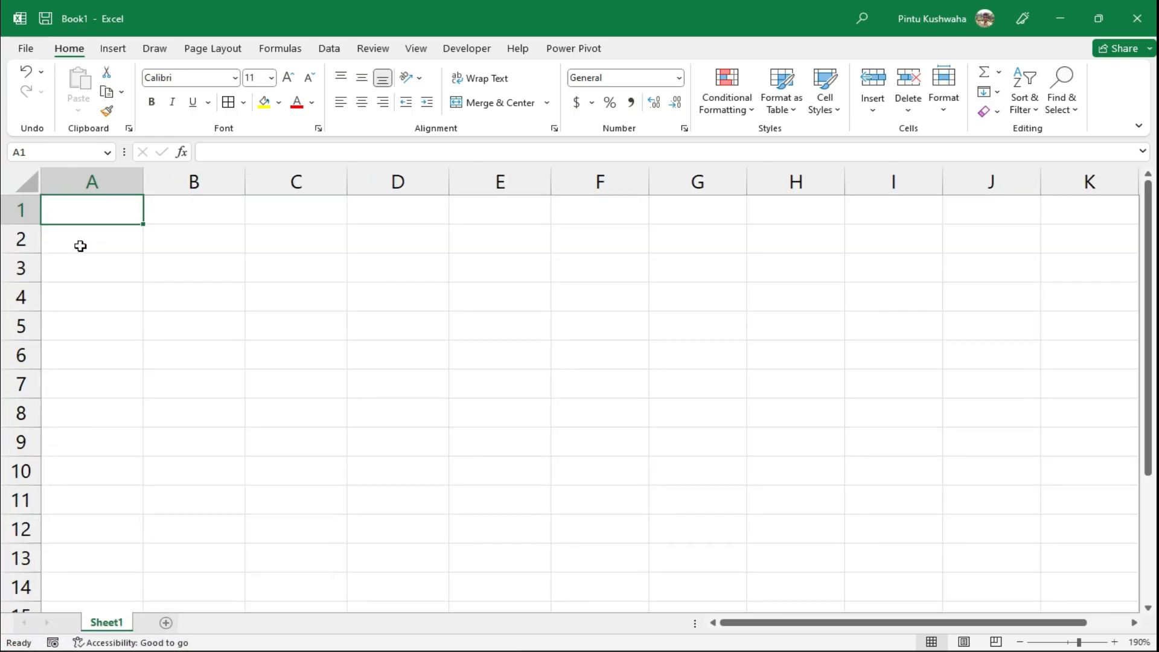
Enter jan and feb in B2:B3 and fill the months down to dec in B13
click(225, 243)
text(jan)
key(Return)
text(feb)
key(Return)
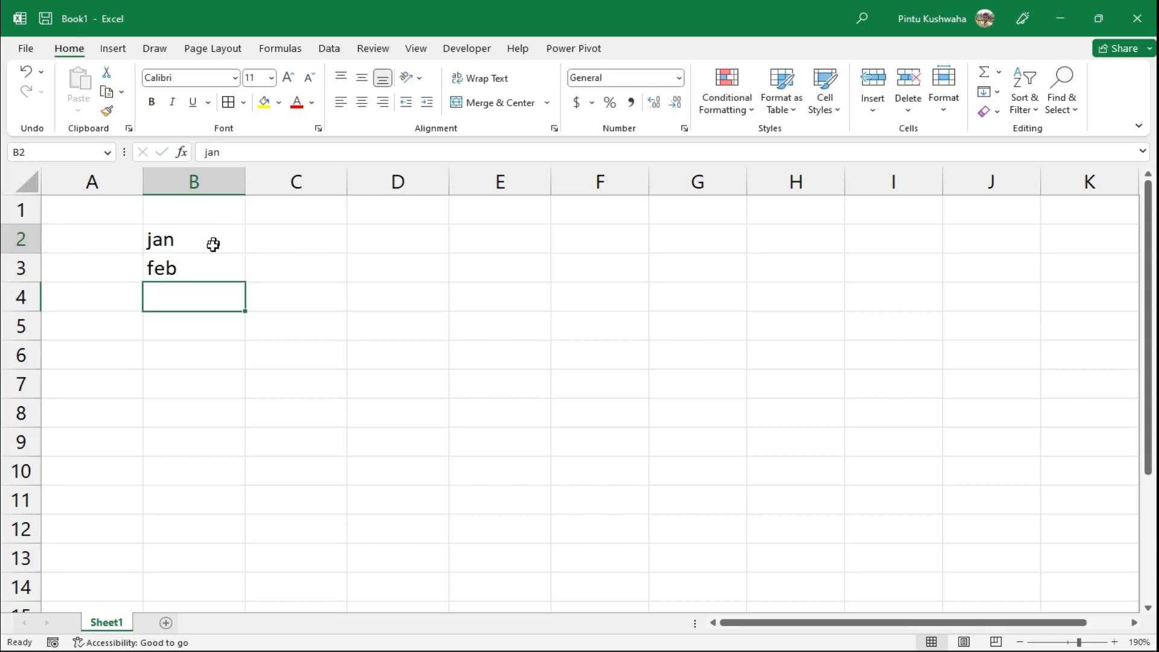
drag(212, 243, 204, 277)
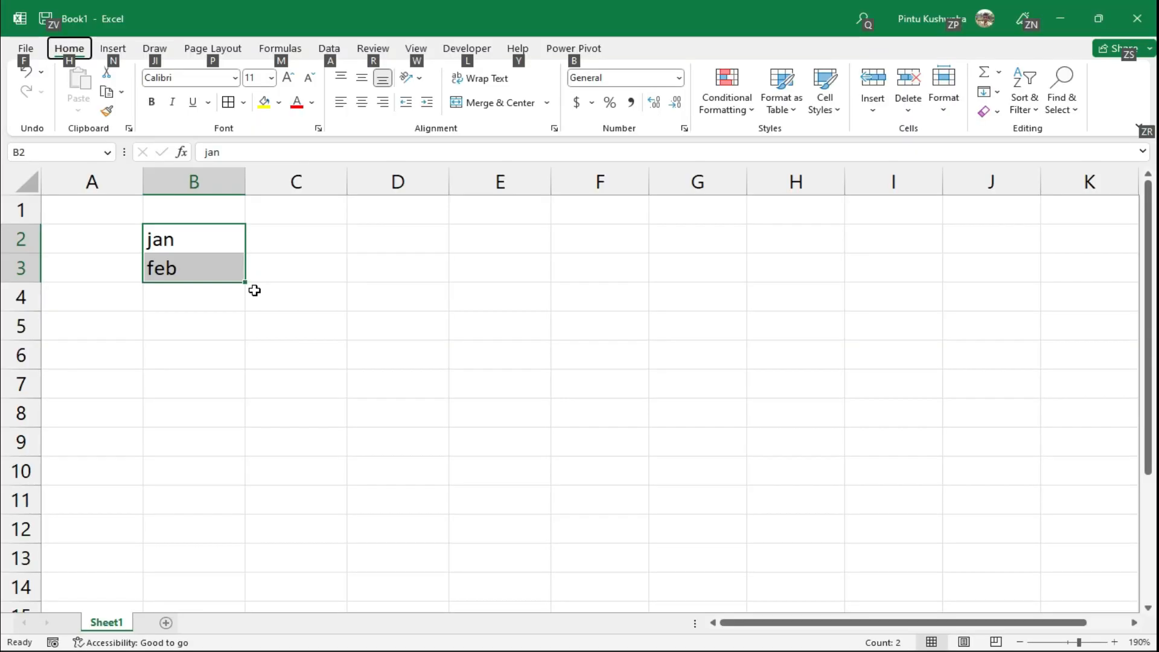
key(Escape)
drag(245, 282, 230, 564)
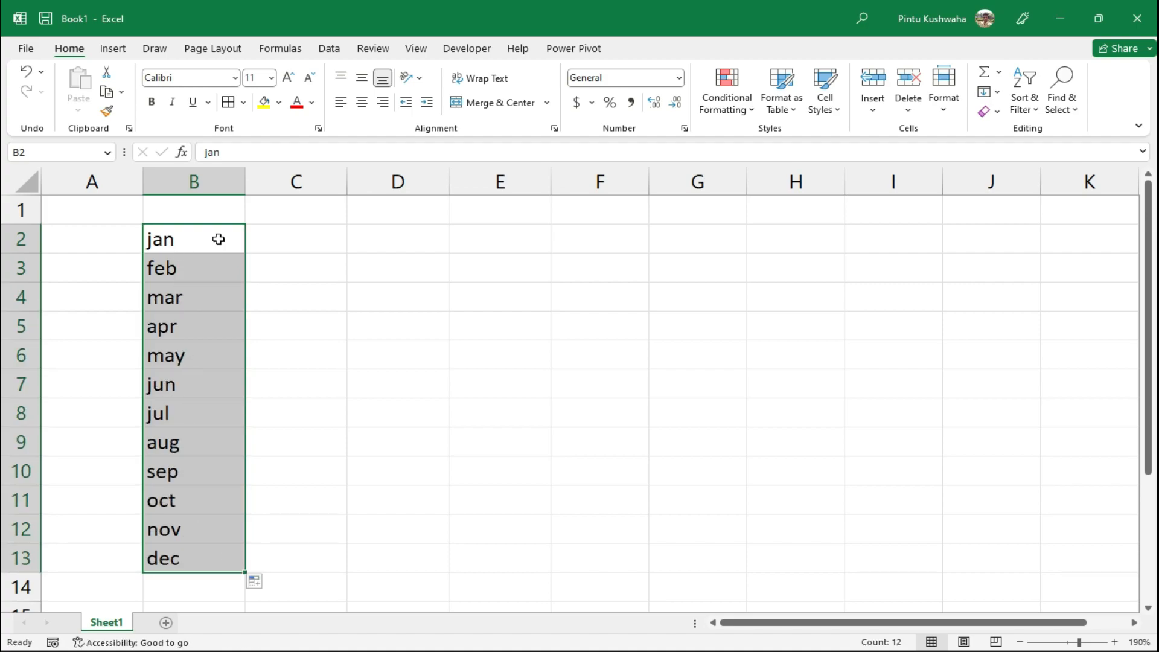
click(295, 566)
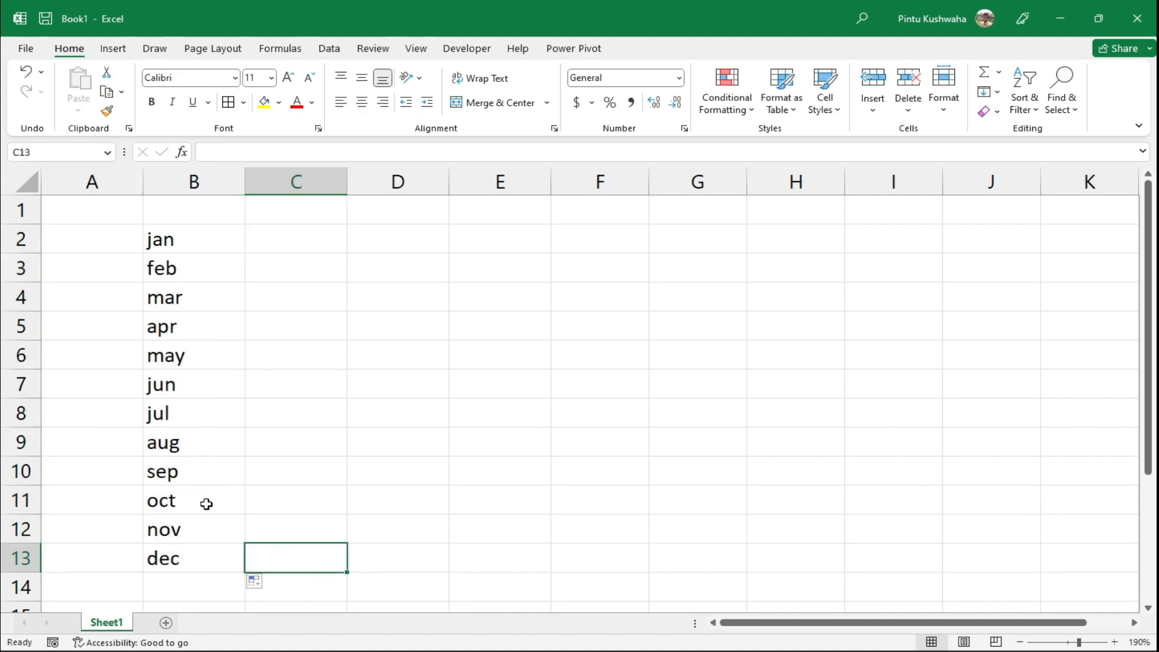
Enter mon and tue in C2:C3 and fill the repeating weekdays down to C13
click(321, 230)
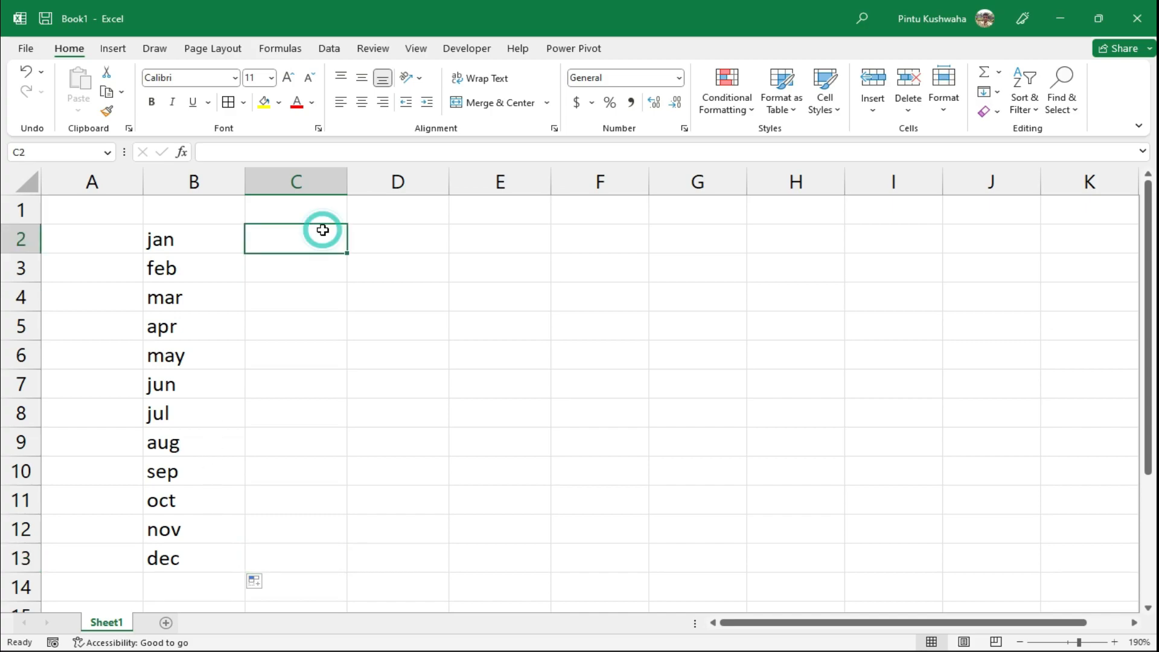
text(mon)
key(Return)
text(tur)
click(323, 230)
drag(320, 232, 340, 567)
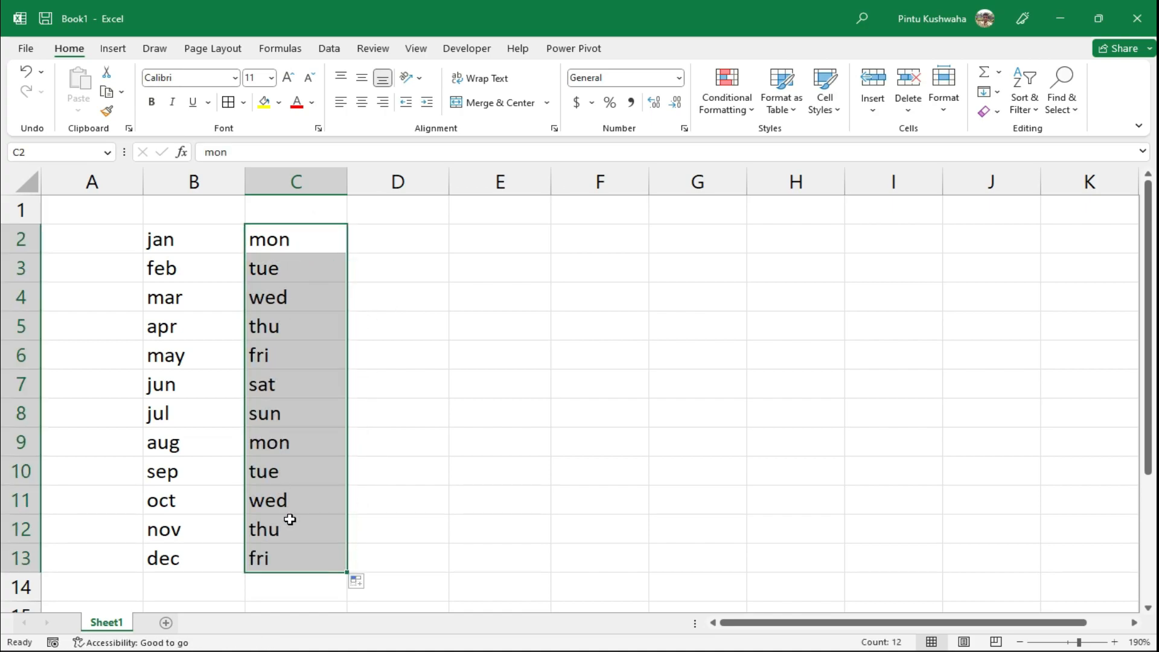
click(415, 550)
Enter 1, 2, 3 in D2:D4 and fill the numbers down to 12 in D13
click(417, 249)
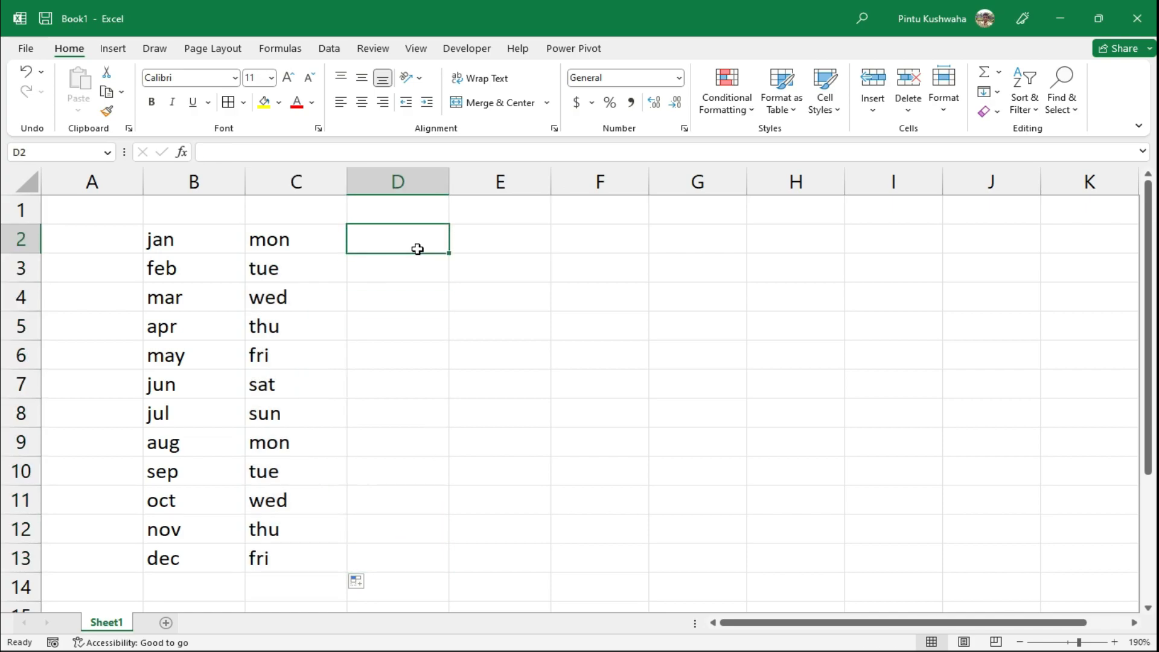
text(1)
key(Return)
text(2)
key(Return)
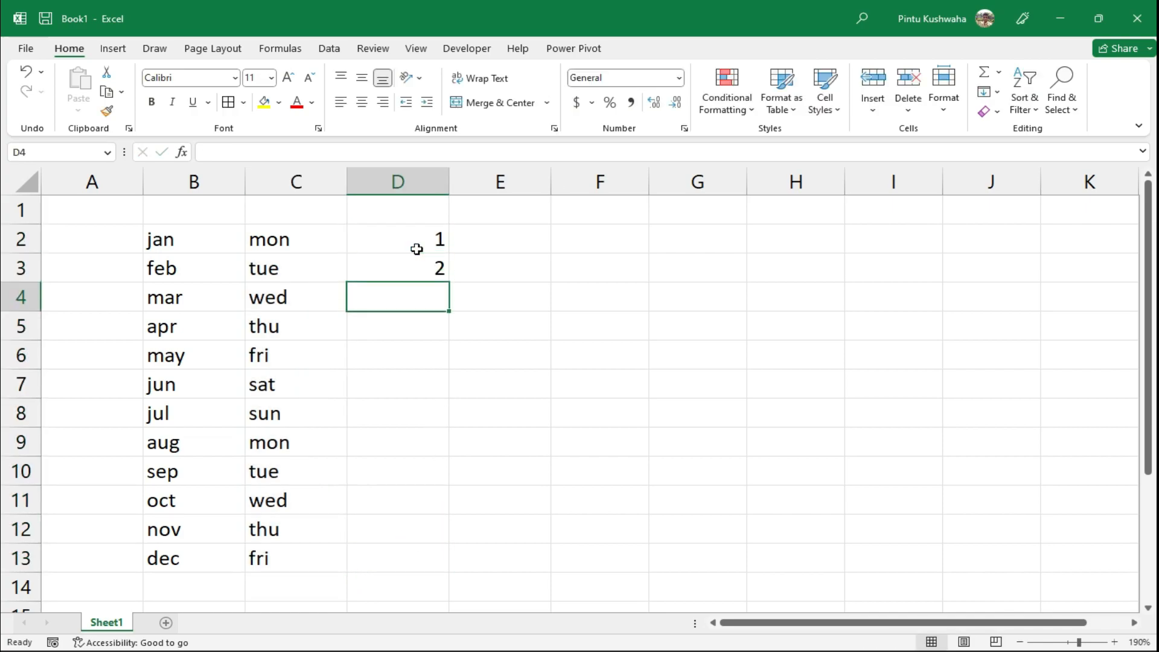
text(3)
key(Return)
drag(416, 248, 450, 565)
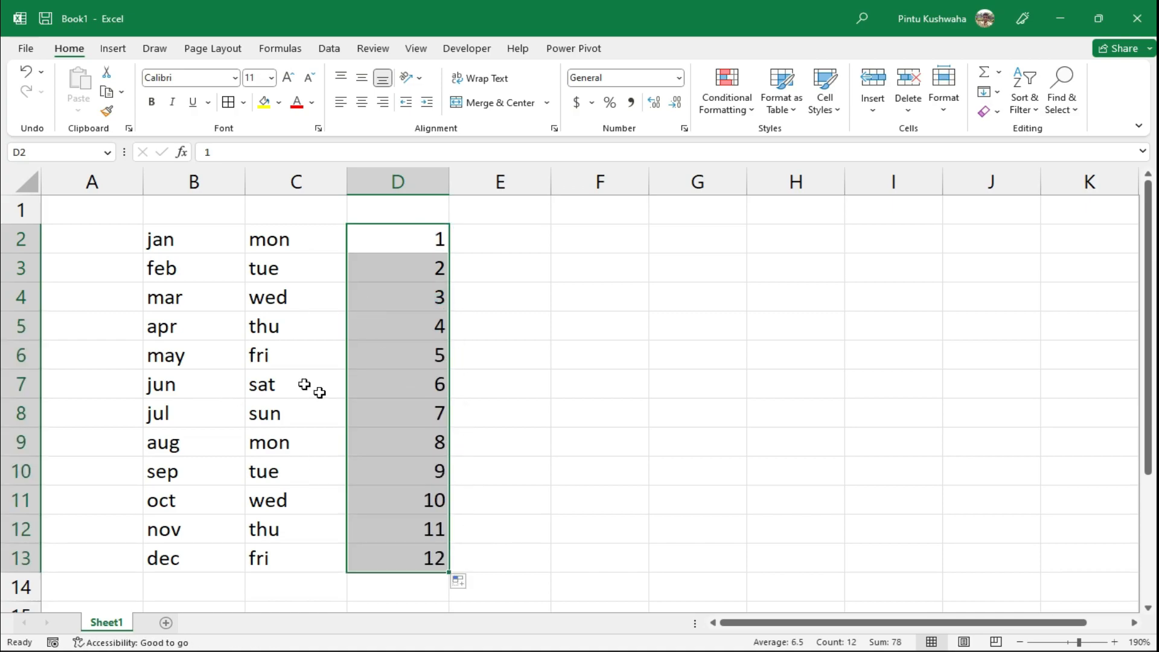
click(518, 343)
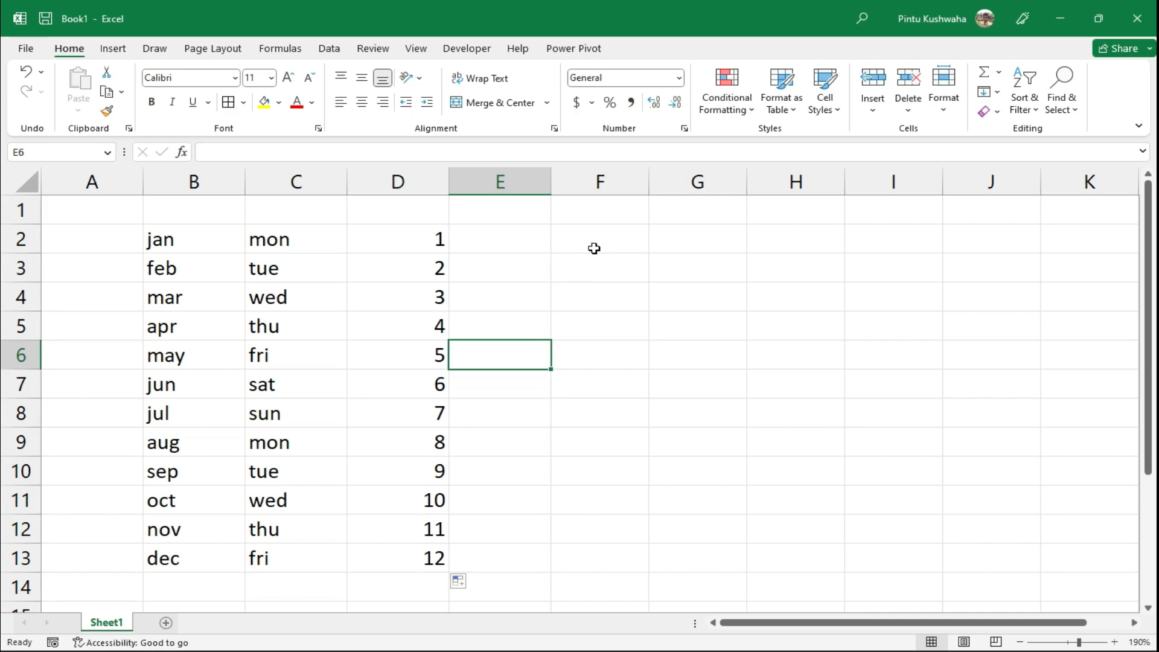
click(595, 249)
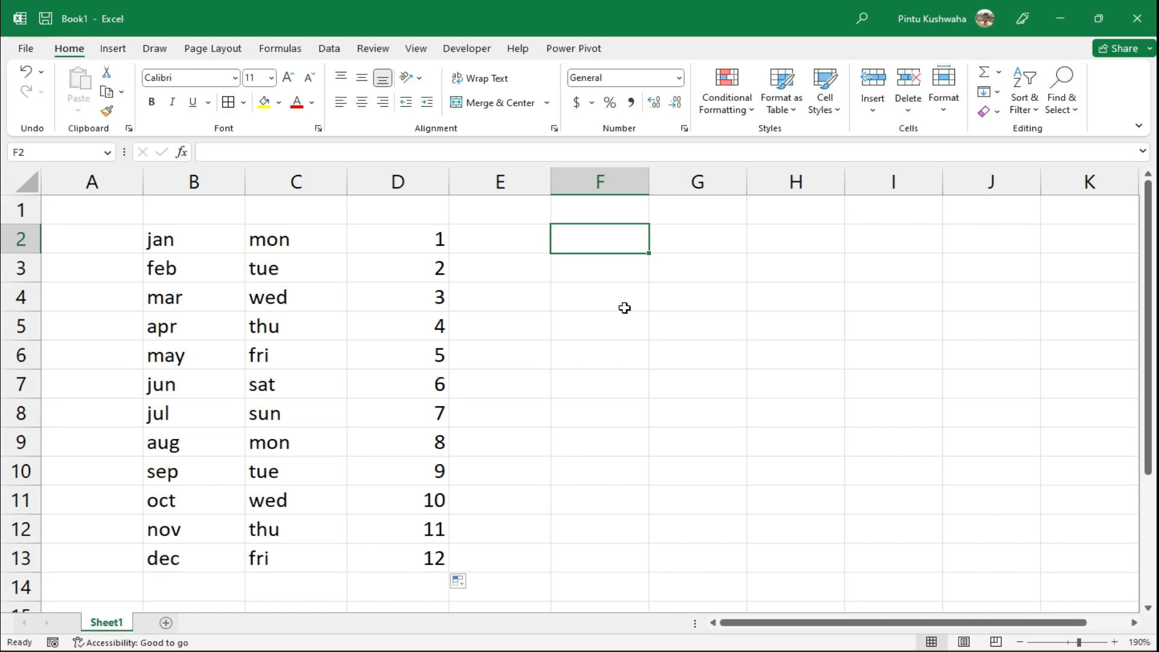
Type five people's first names into F2 through F6, one per cell
text(pintu seema raja sunil manmohan)
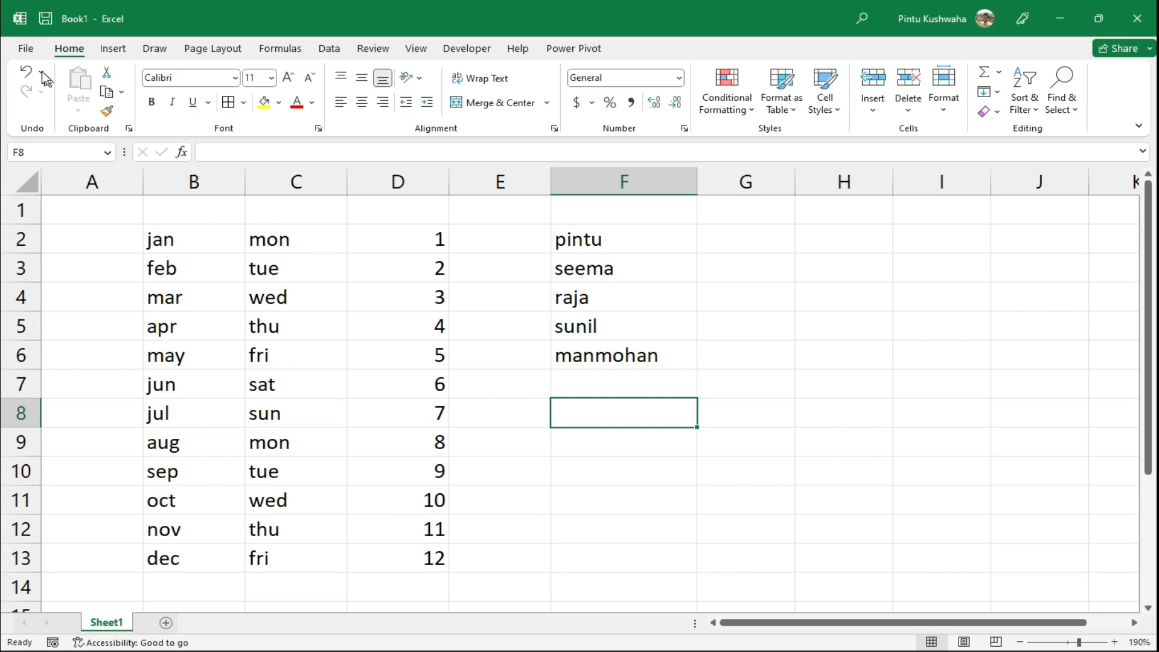
Open the Advanced page of Excel Options and launch the Custom Lists editor
click(25, 49)
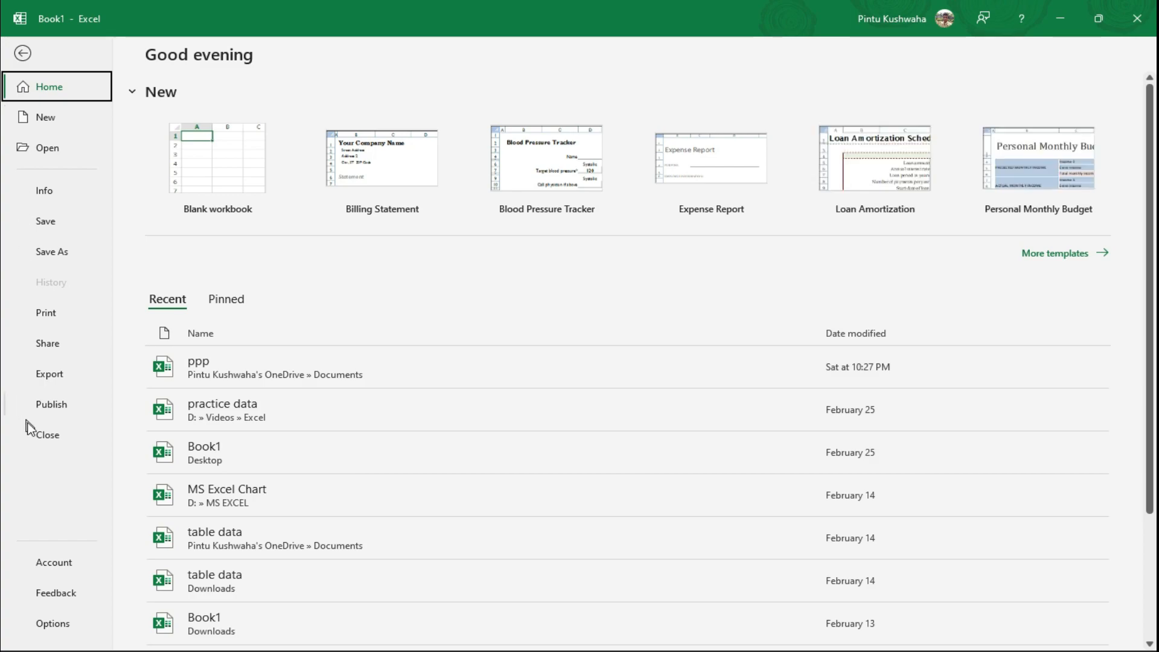
click(49, 628)
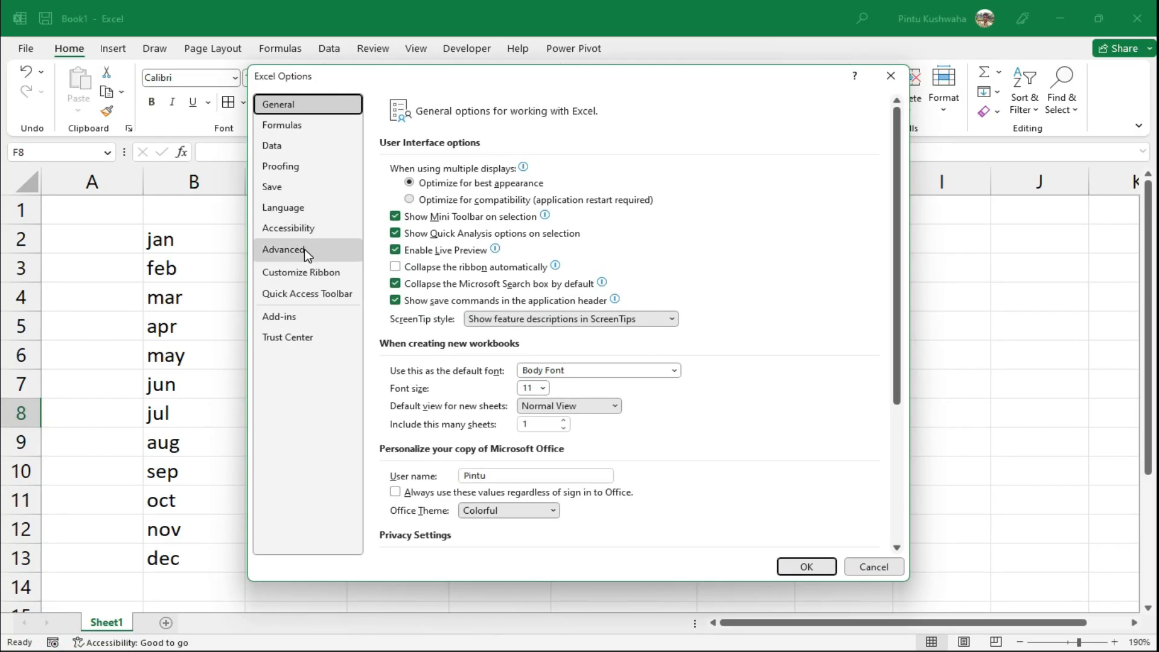
click(304, 249)
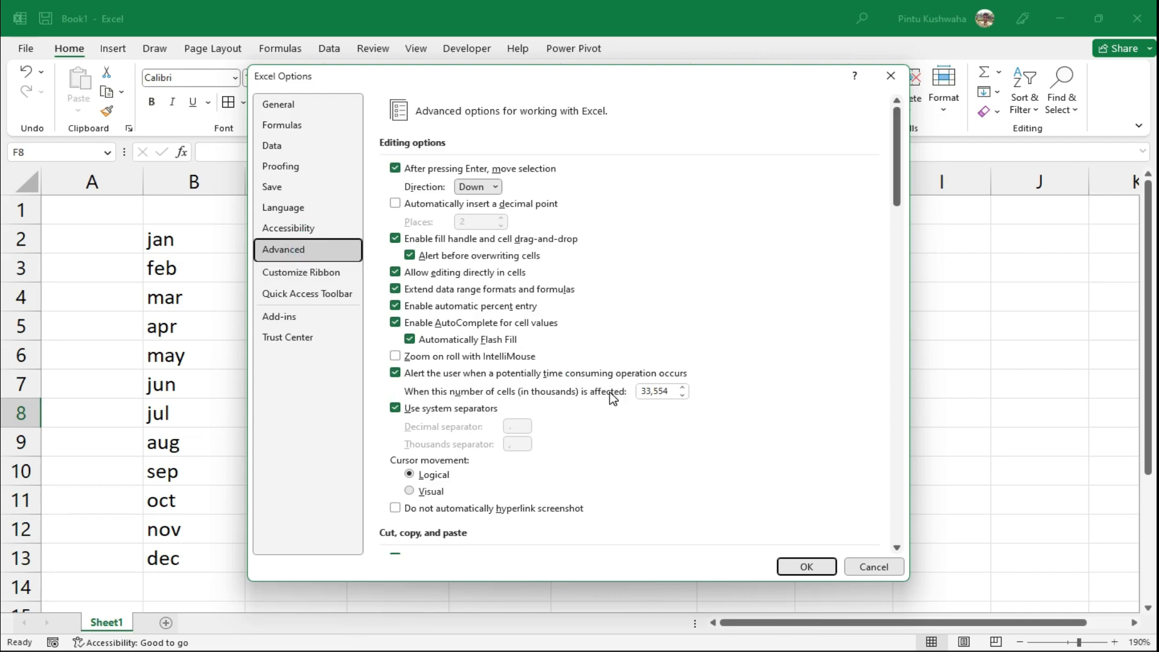
scroll(613, 399, down, 10)
scroll(613, 398, down, 15)
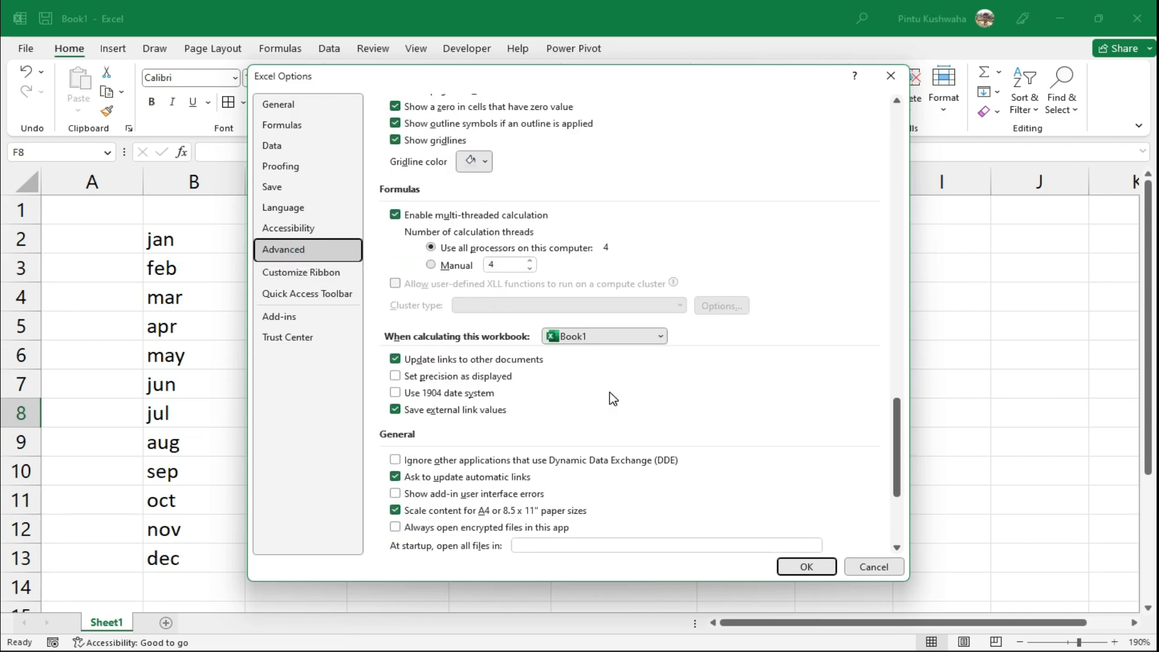
scroll(613, 398, down, 5)
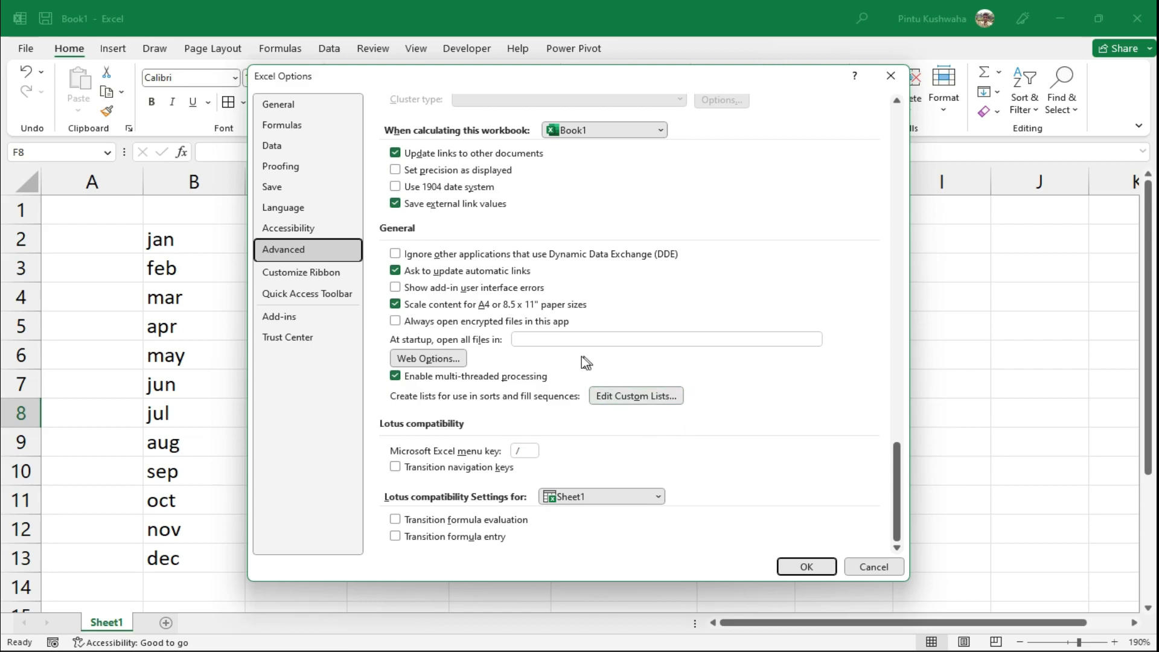
click(640, 400)
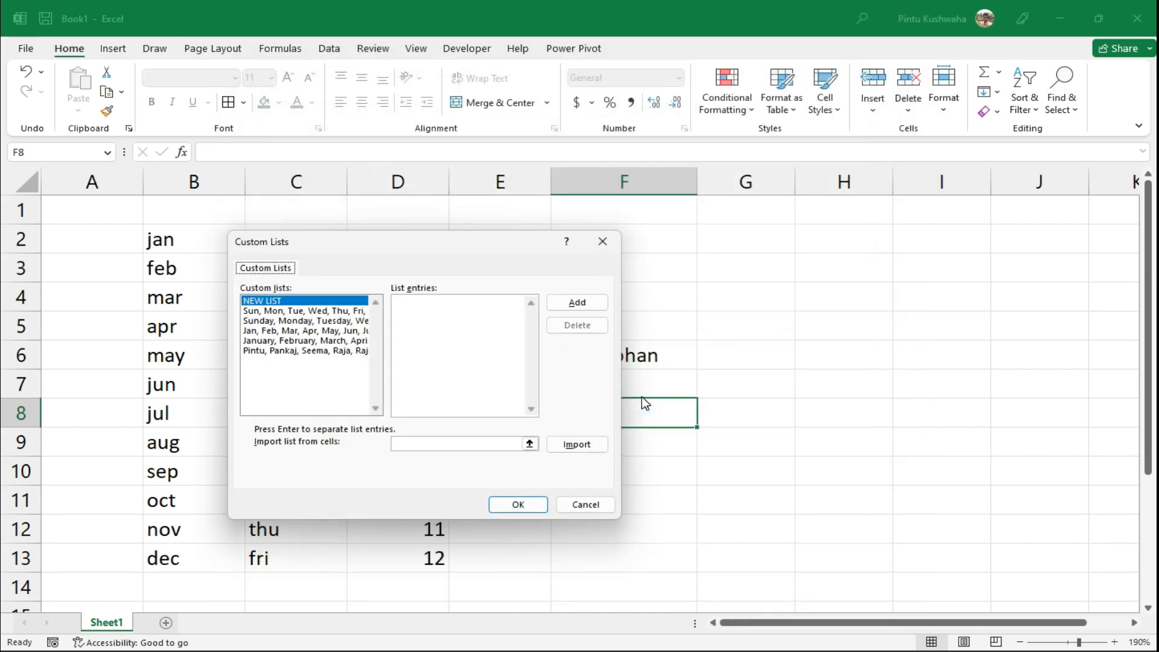
Import the names in $F$2:$F$6 as a new custom list and close Excel Options
drag(380, 251, 636, 272)
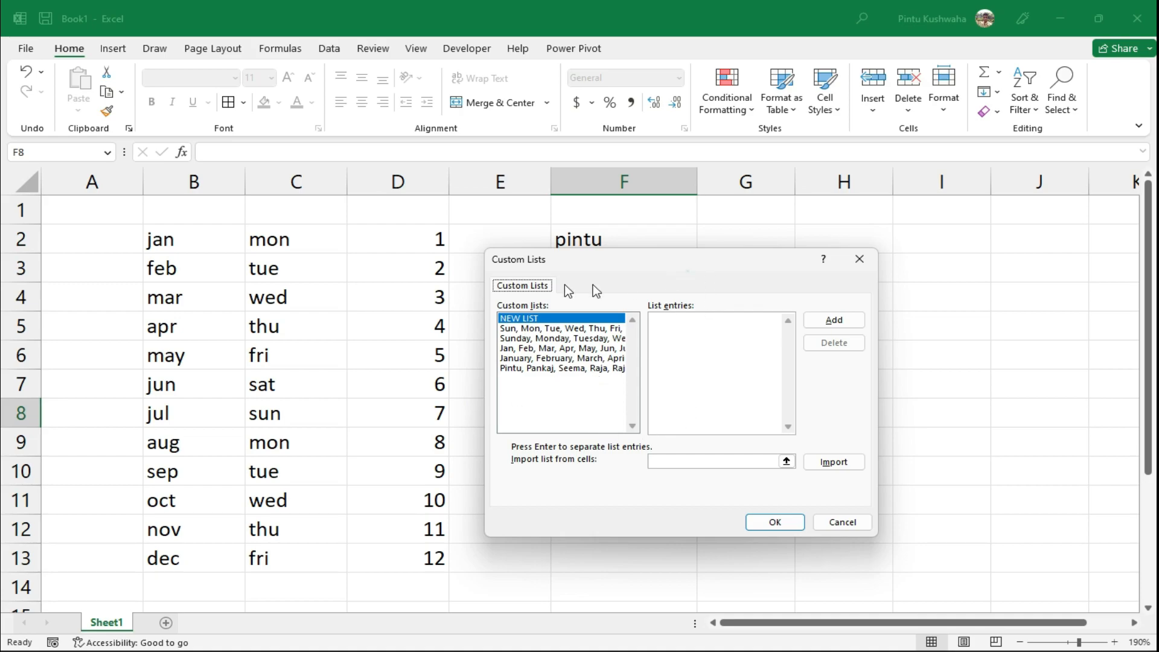
drag(661, 264, 247, 256)
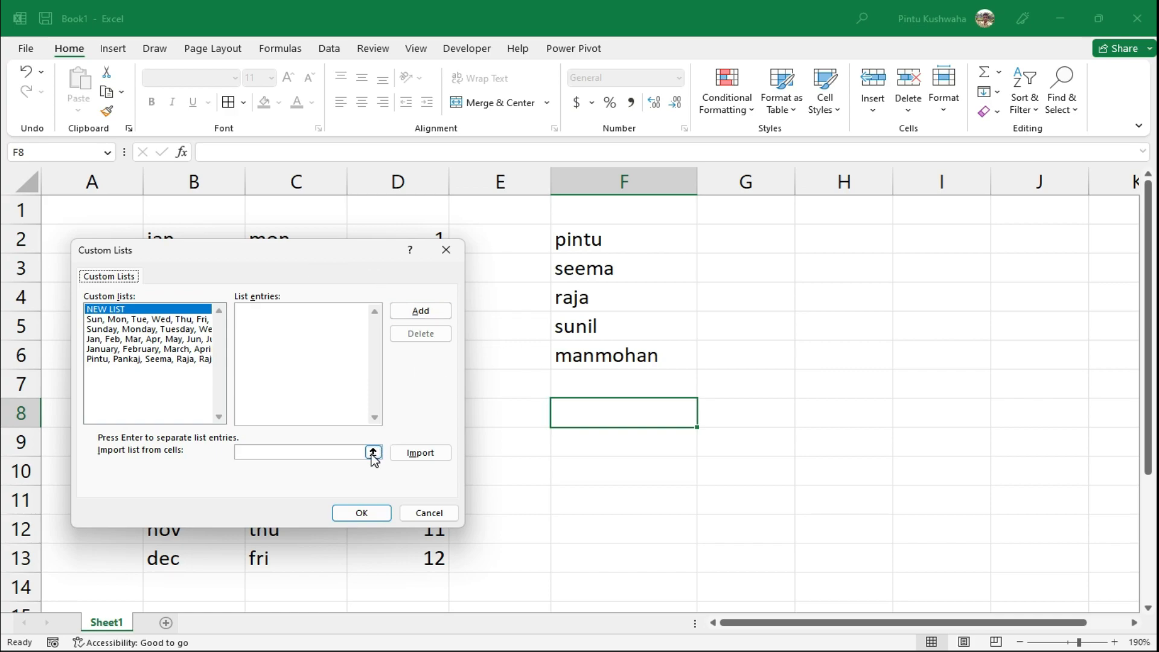
click(321, 452)
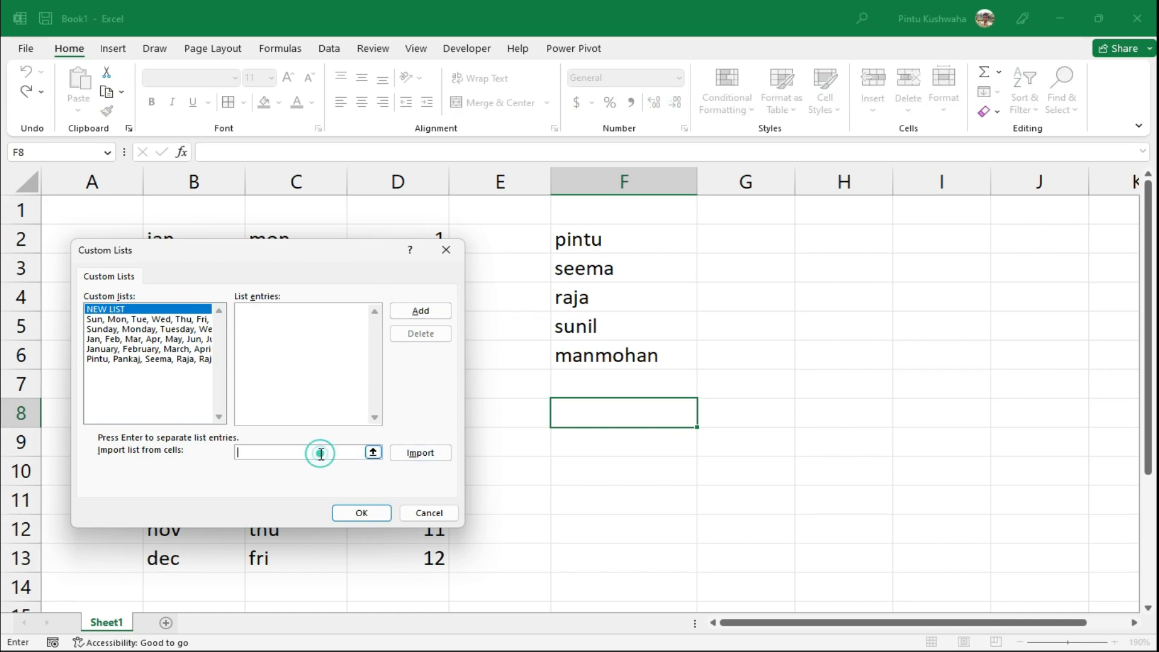
click(374, 452)
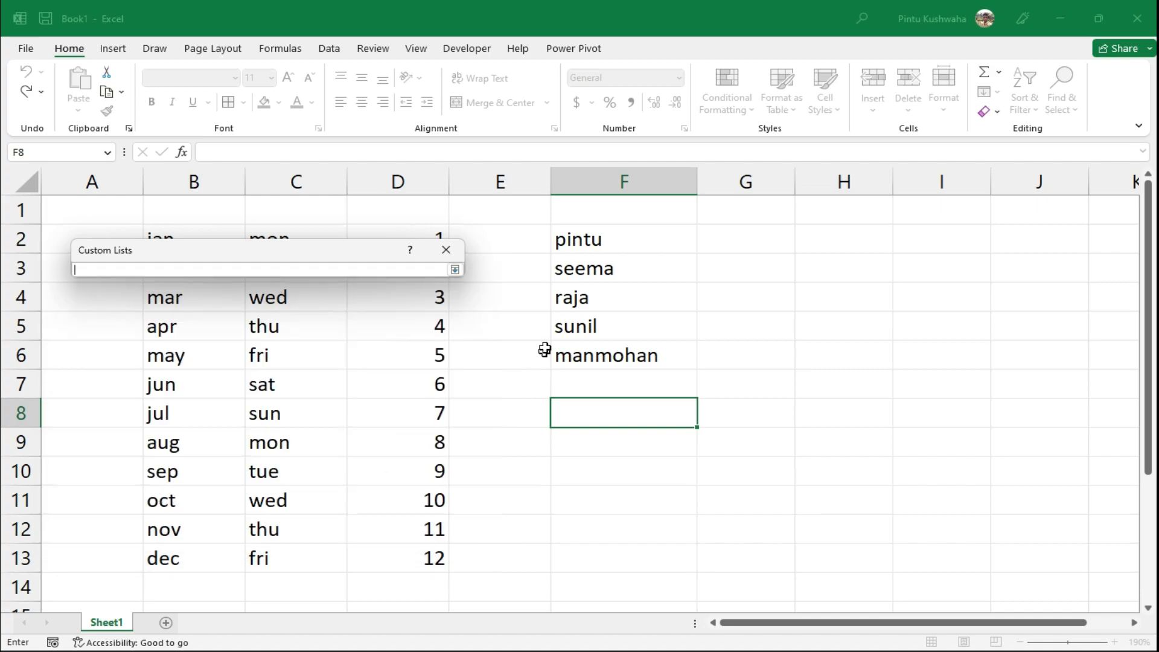
drag(593, 237, 598, 355)
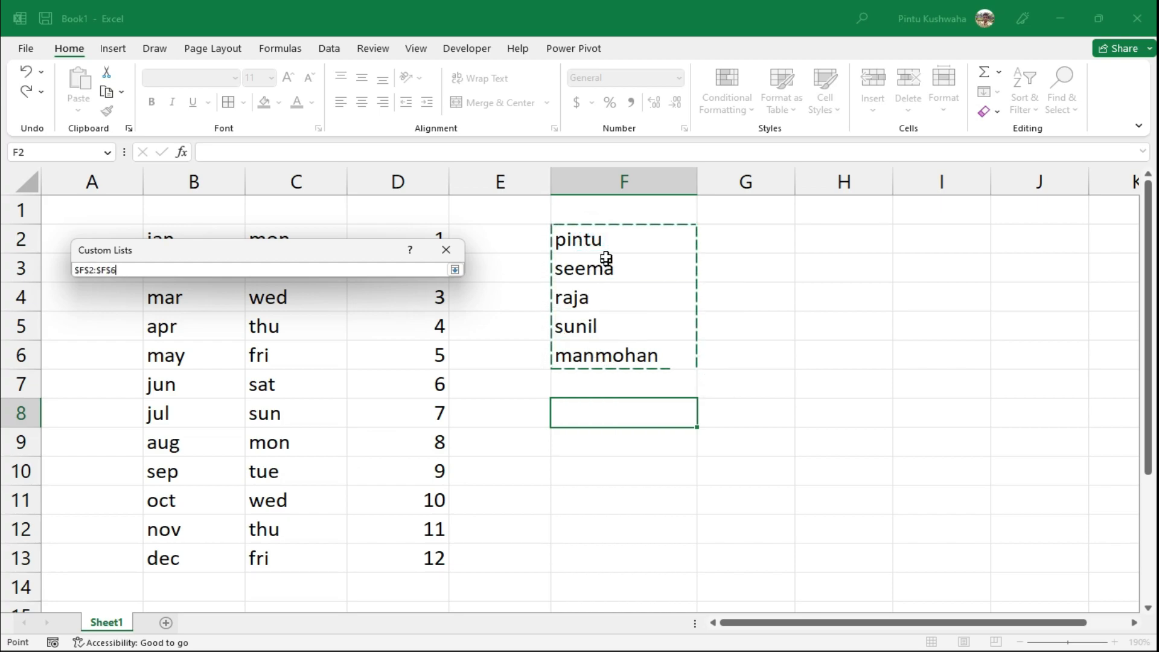
click(454, 270)
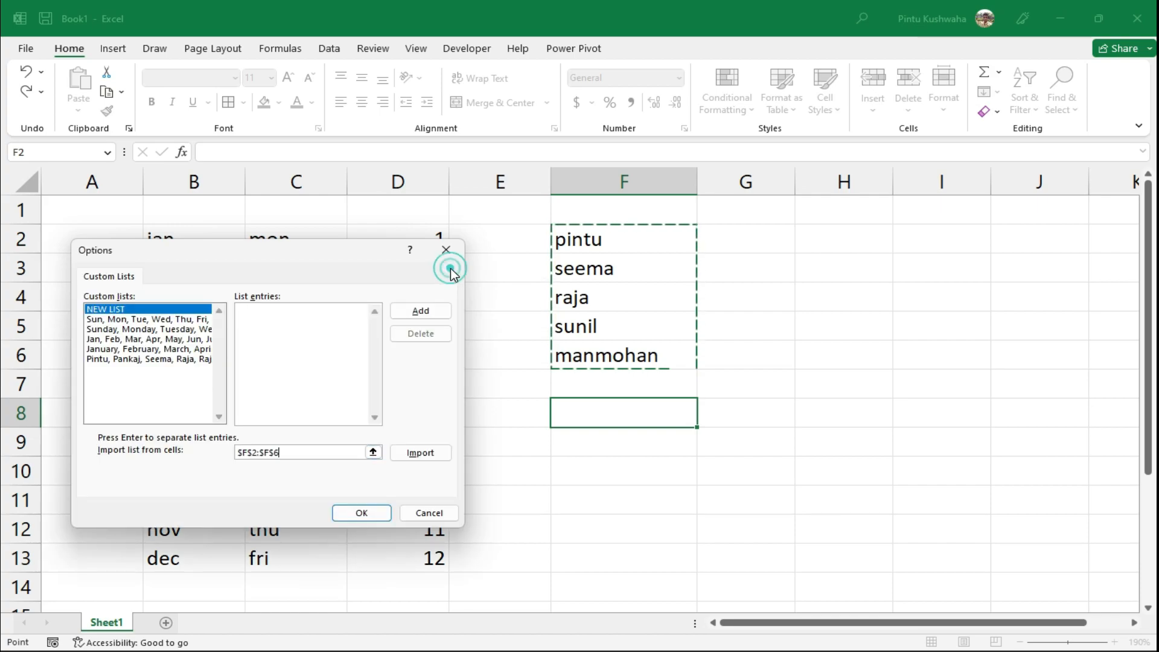
click(428, 455)
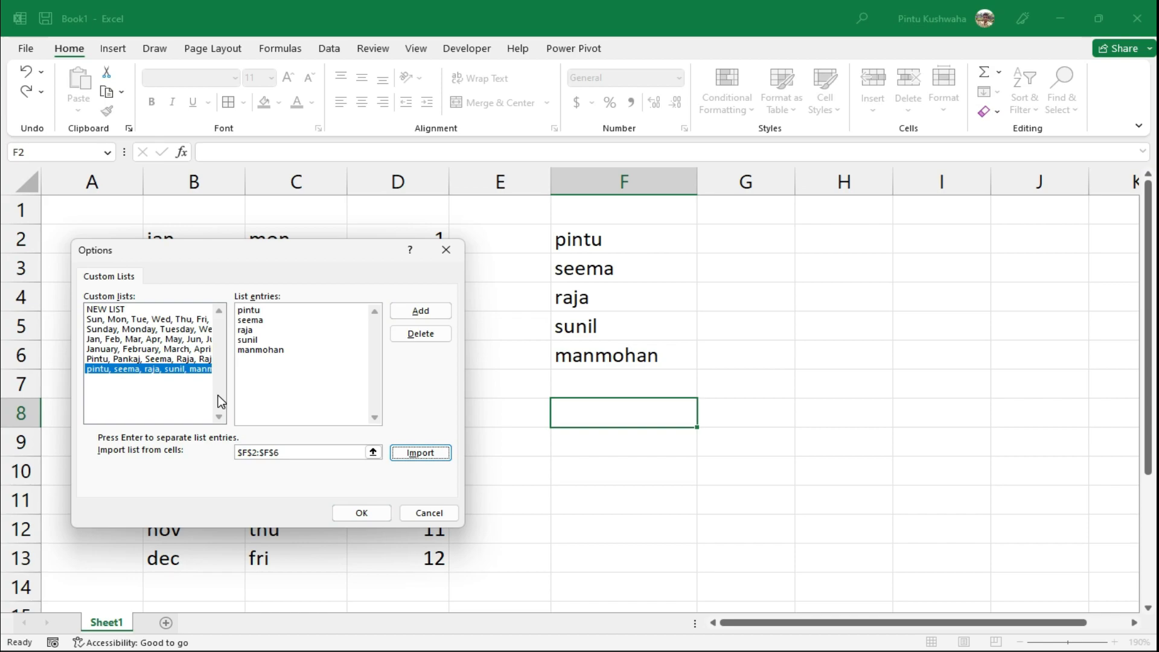
click(361, 514)
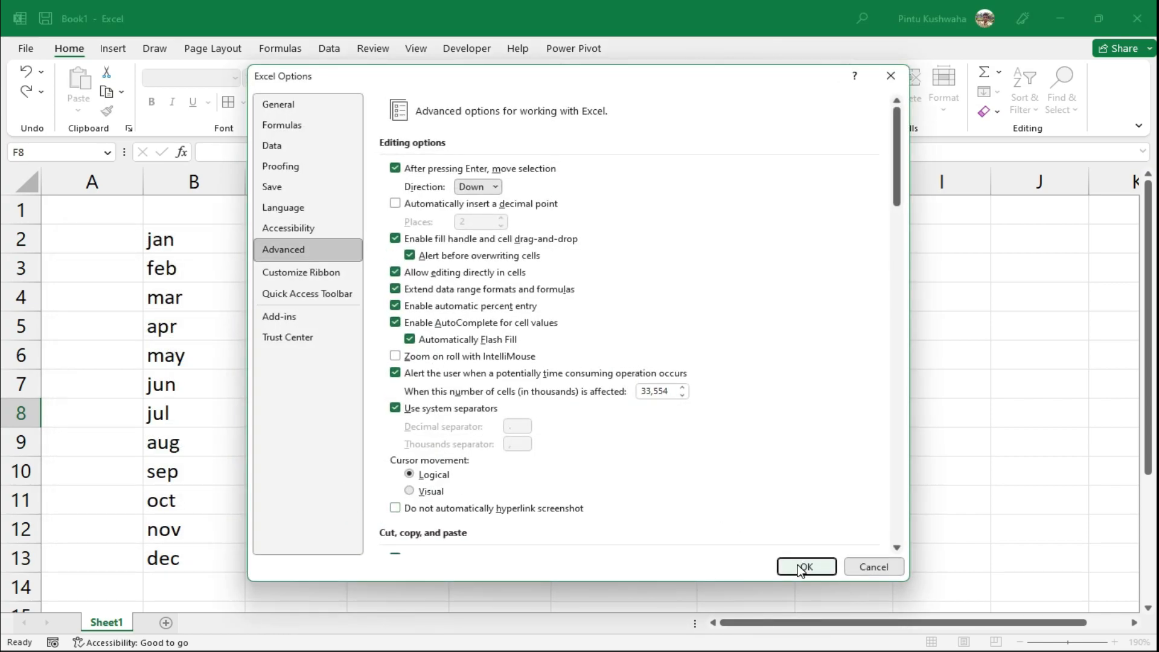
click(798, 564)
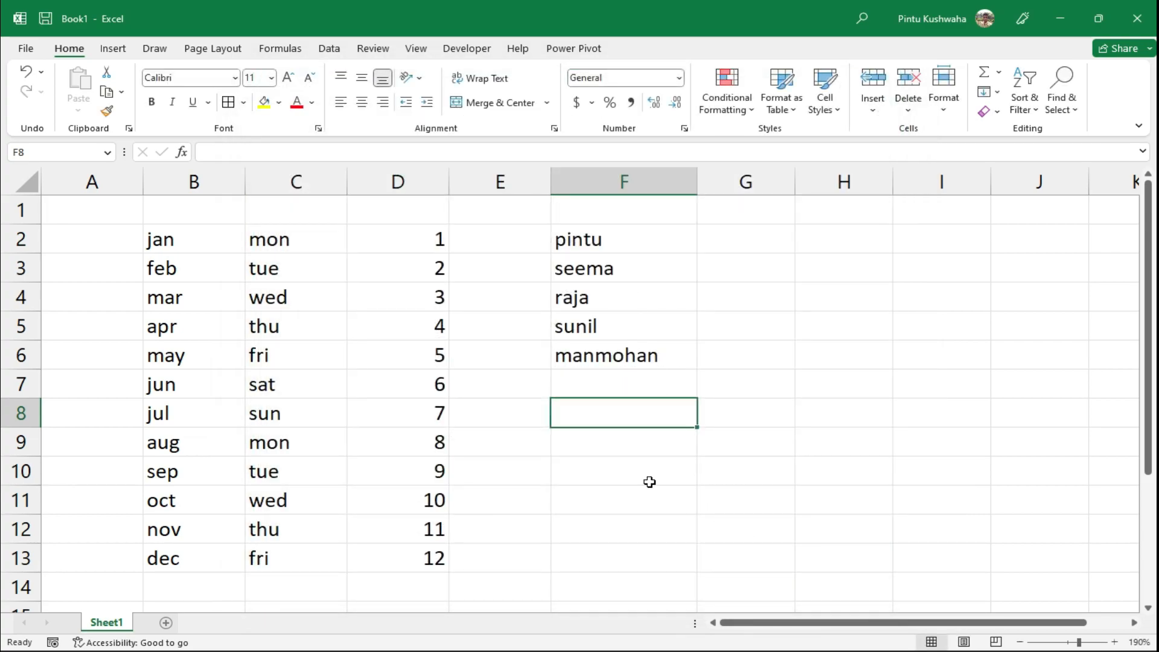
Type the first listed name in E2 and fill the custom-list names down to E6
click(612, 463)
click(512, 241)
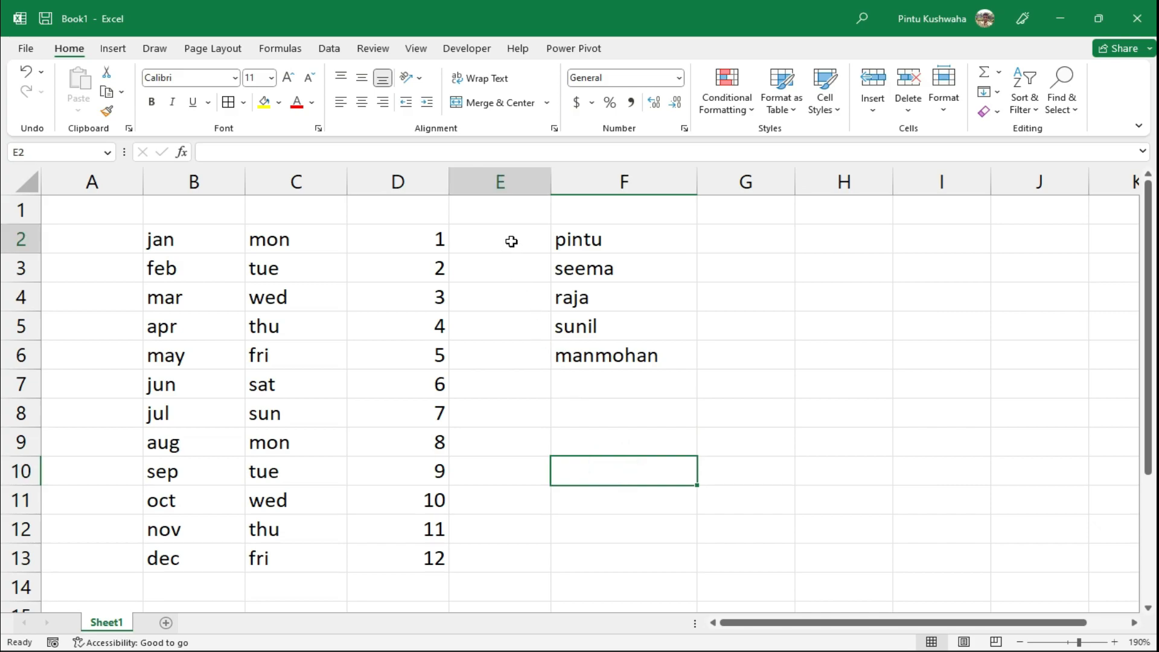
text(pintu)
key(Return)
click(512, 240)
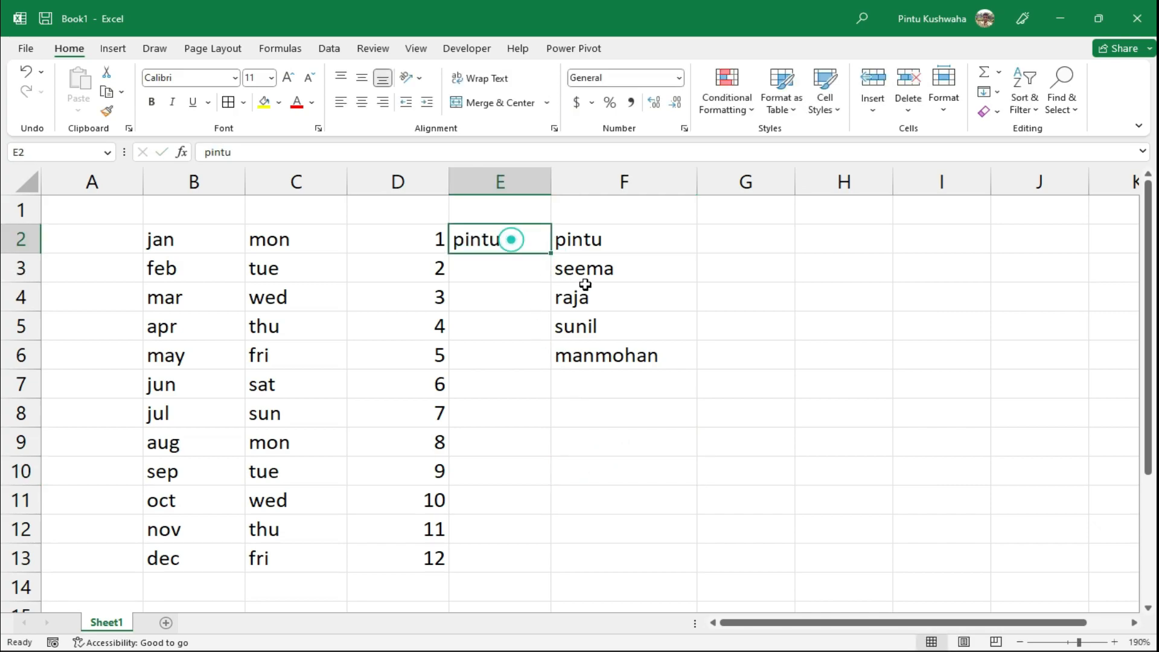
drag(553, 252, 549, 370)
Widen column E so the longer names fit
double_click(623, 447)
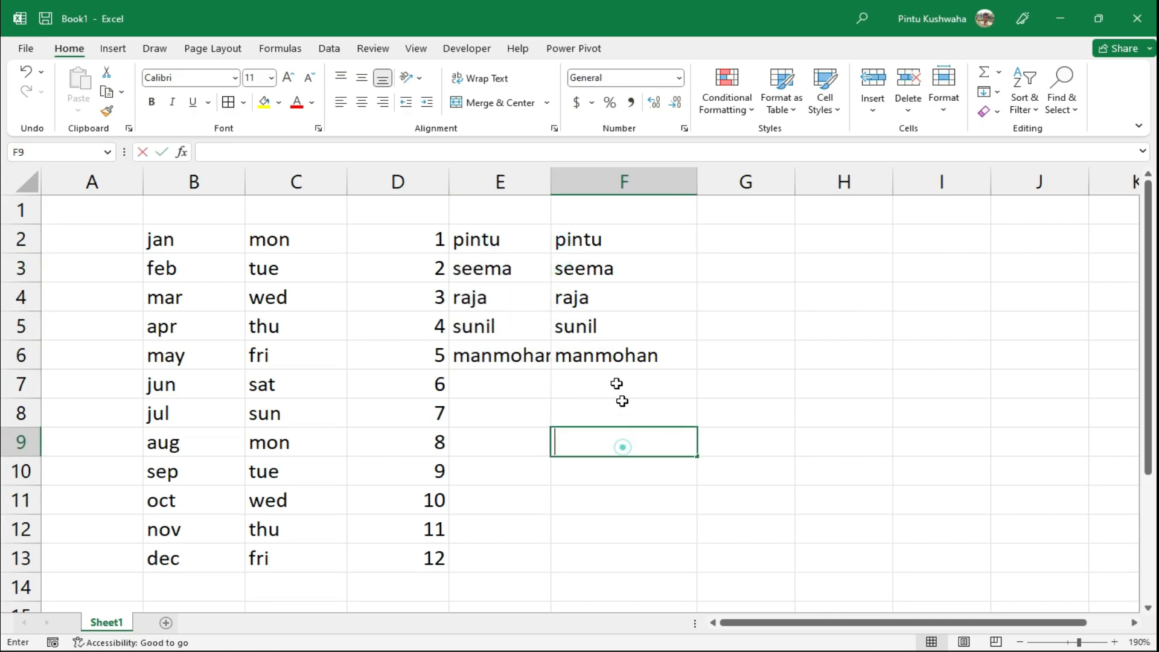
click(595, 189)
drag(551, 189, 589, 271)
click(589, 271)
drag(551, 181, 610, 182)
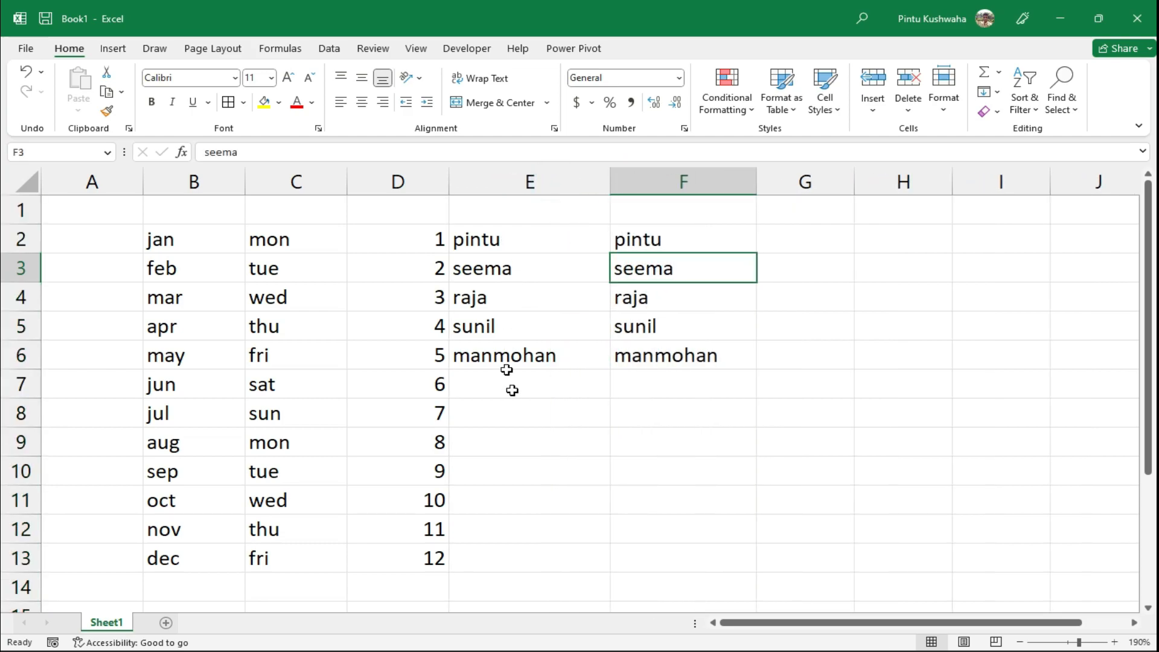
click(518, 412)
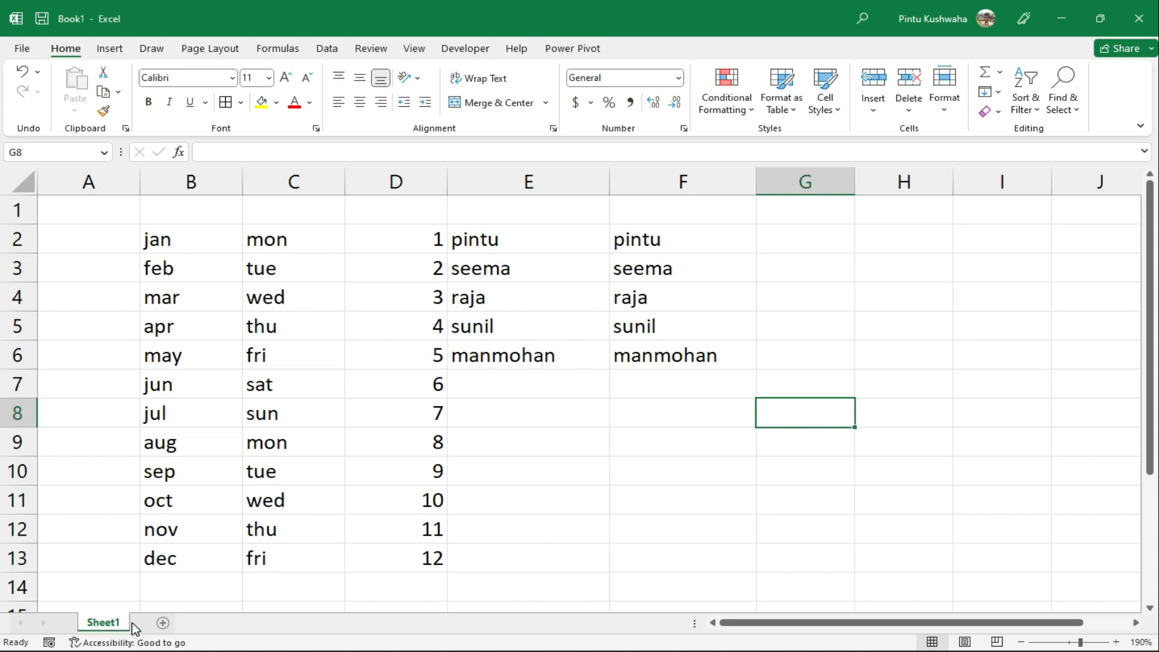
Add two new blank sheets, Sheet2 and Sheet3, and switch between them
click(560, 459)
click(816, 406)
click(823, 507)
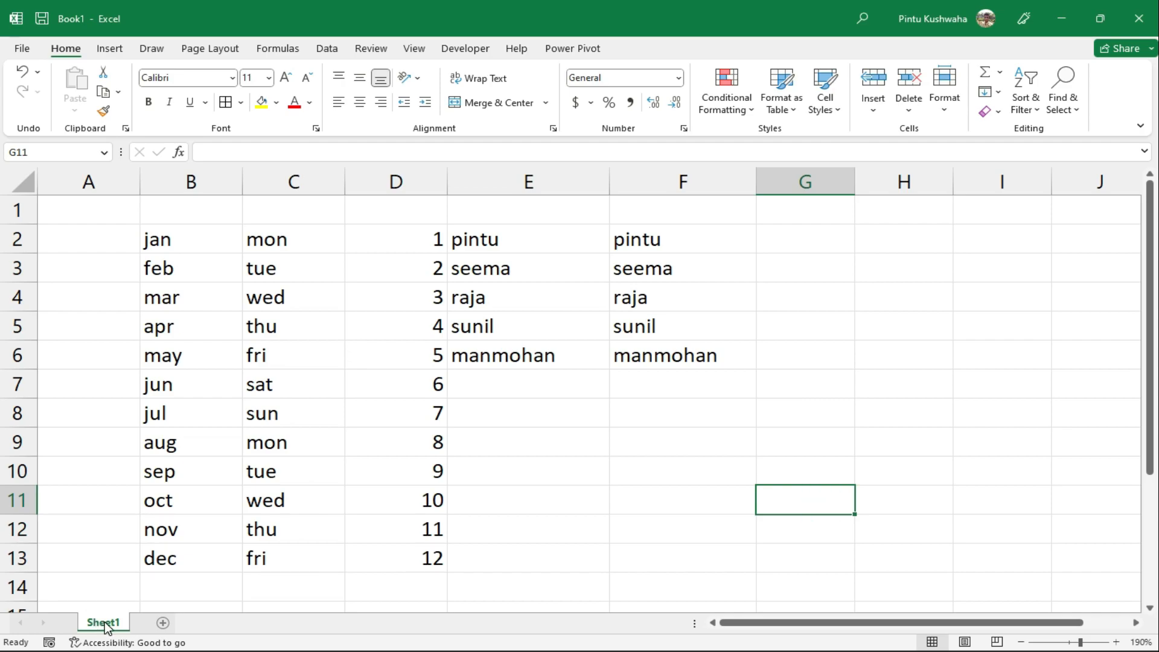
click(162, 623)
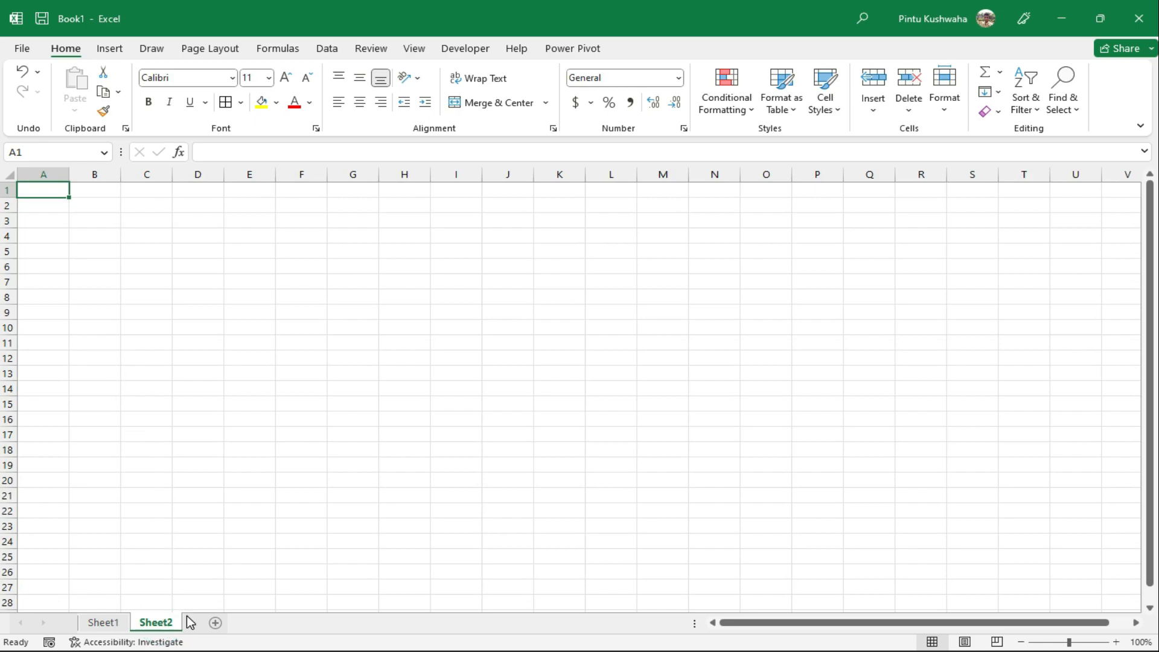
click(216, 623)
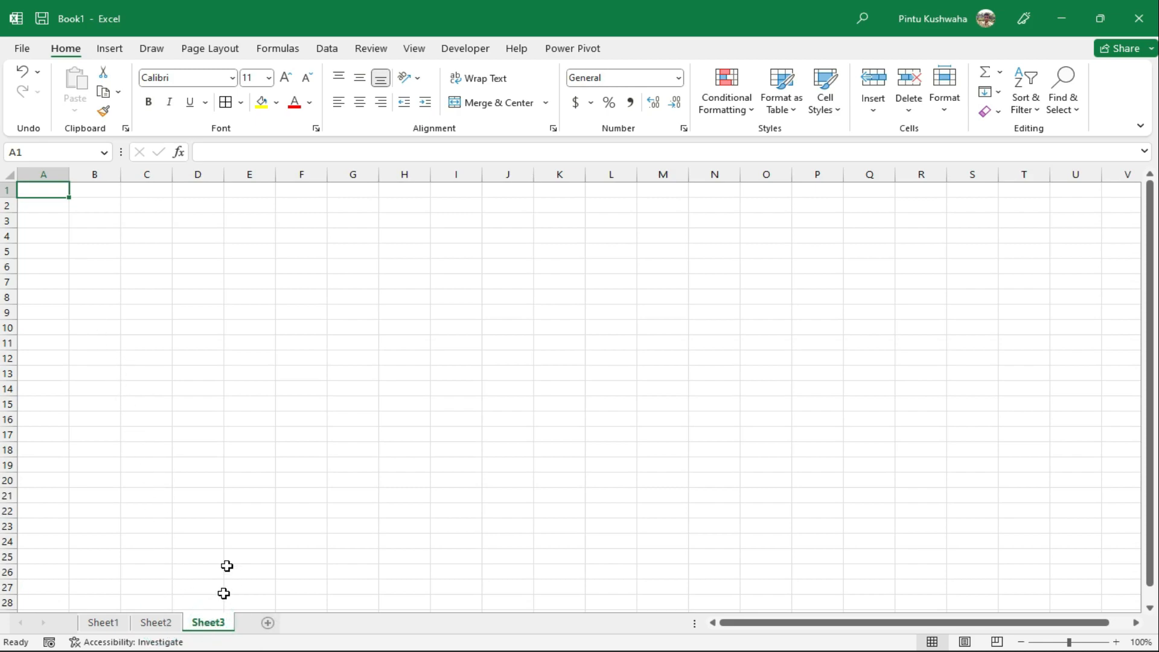
click(148, 619)
click(214, 627)
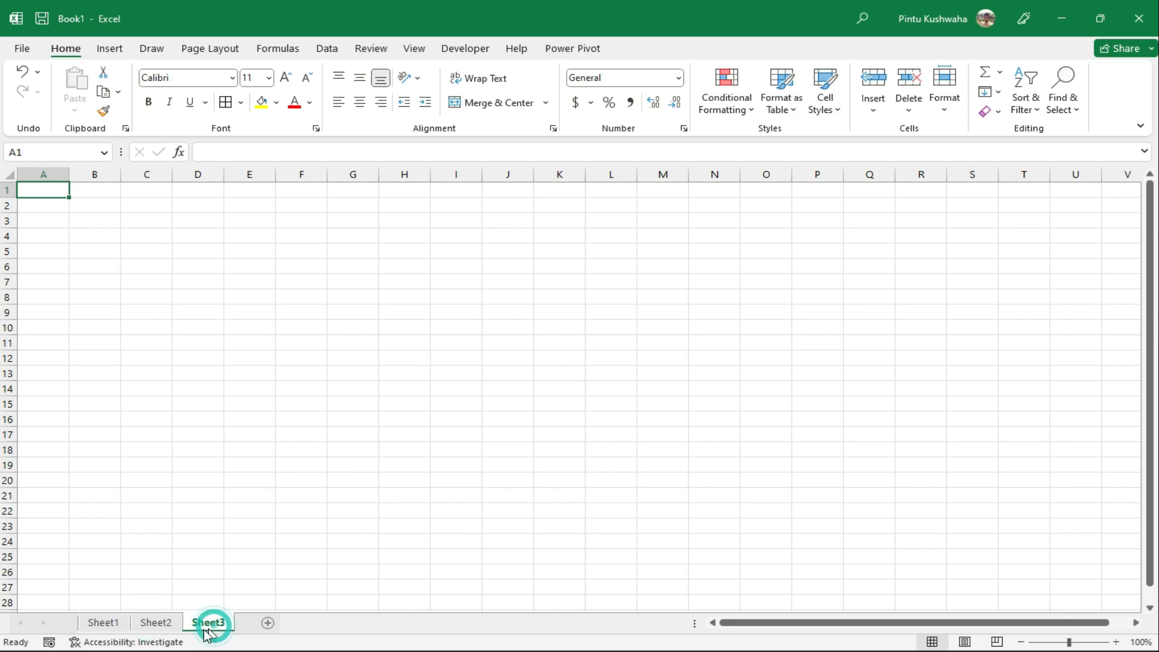
click(156, 626)
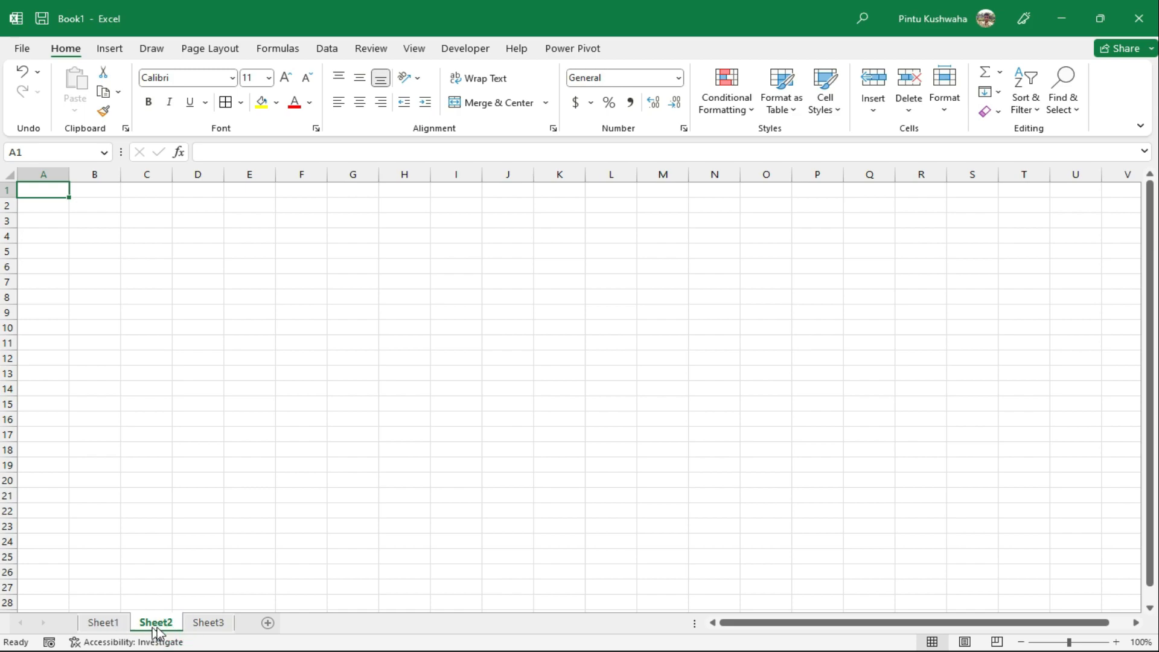
click(208, 623)
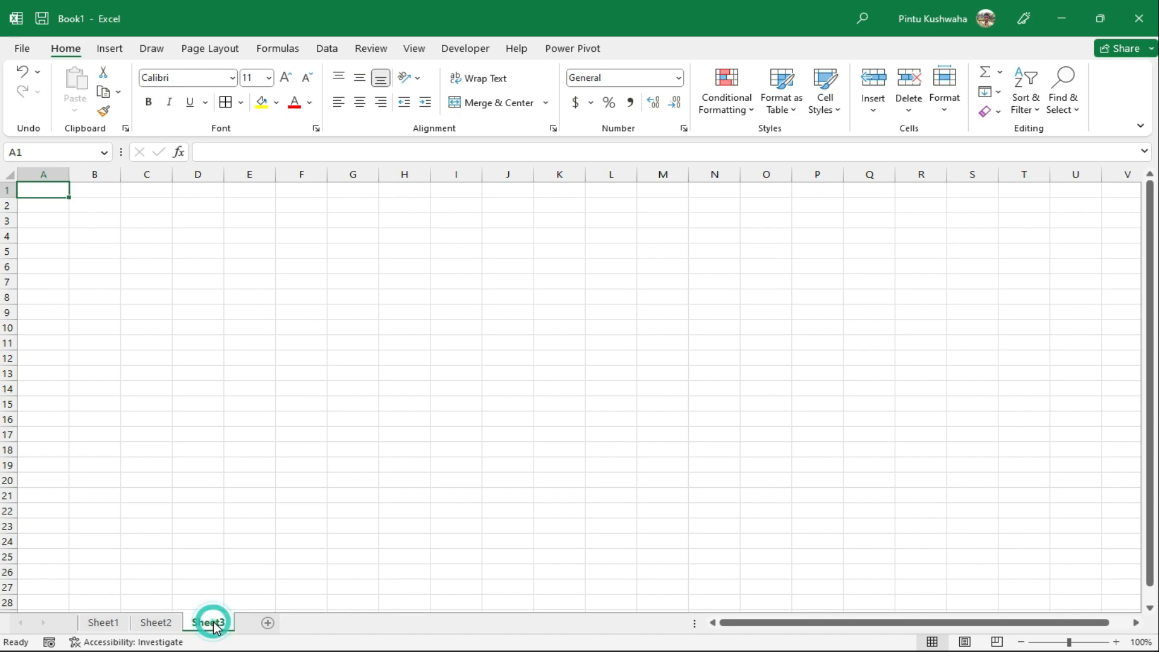
Delete Sheet3 and add a new blank Sheet4
right_click(208, 622)
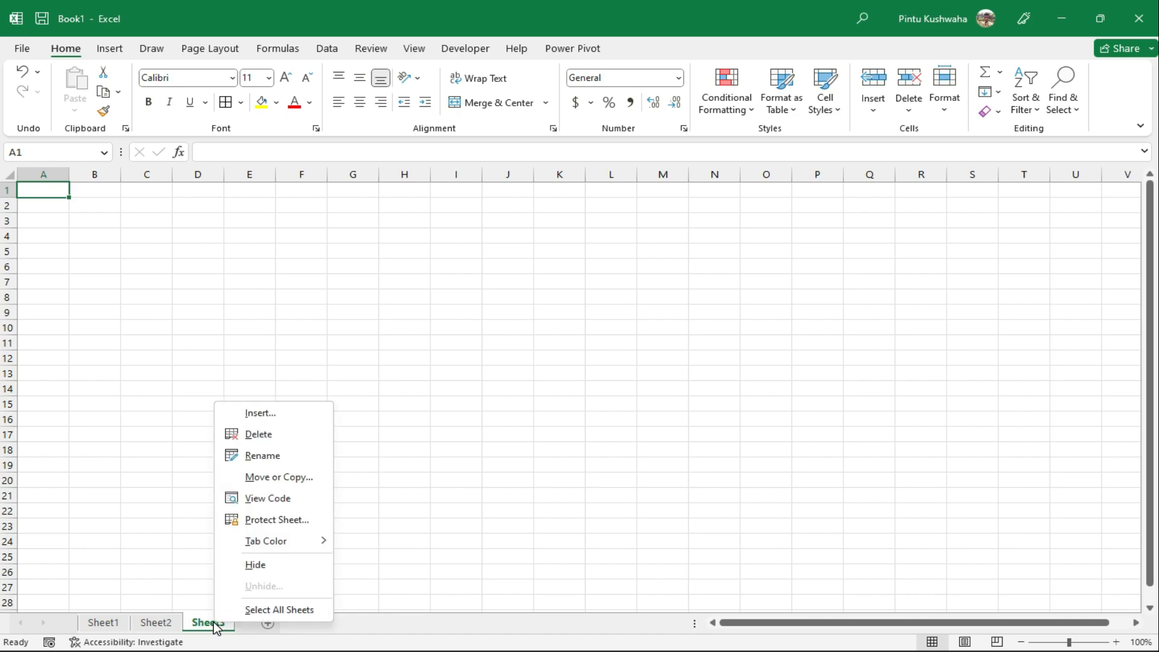
click(292, 443)
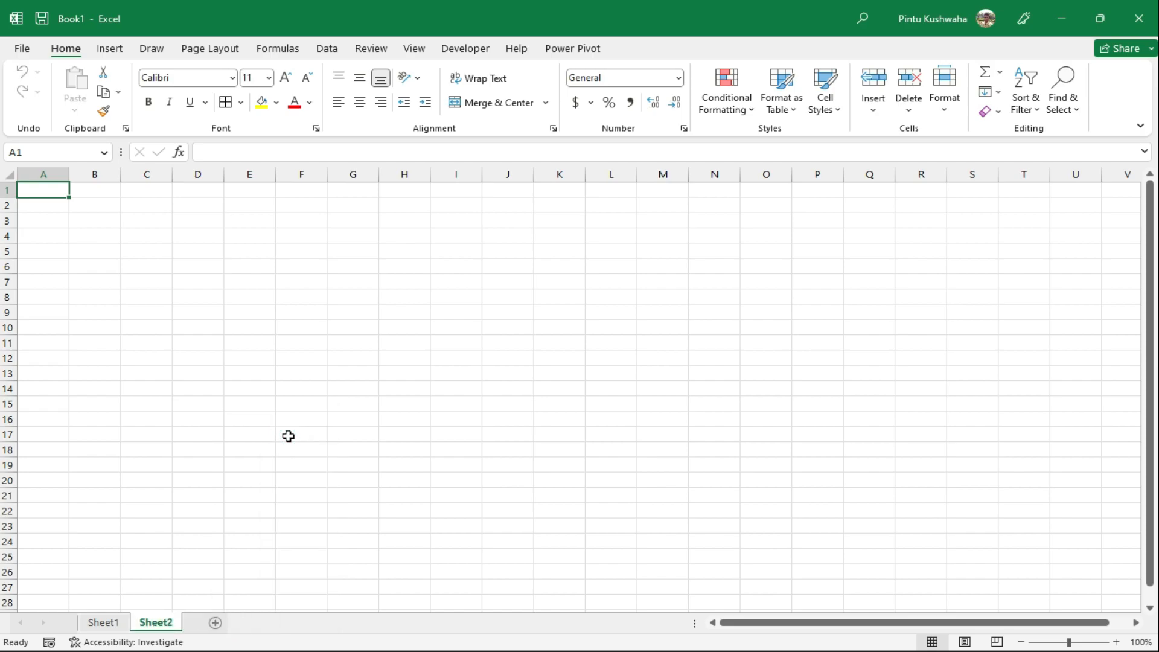
click(215, 622)
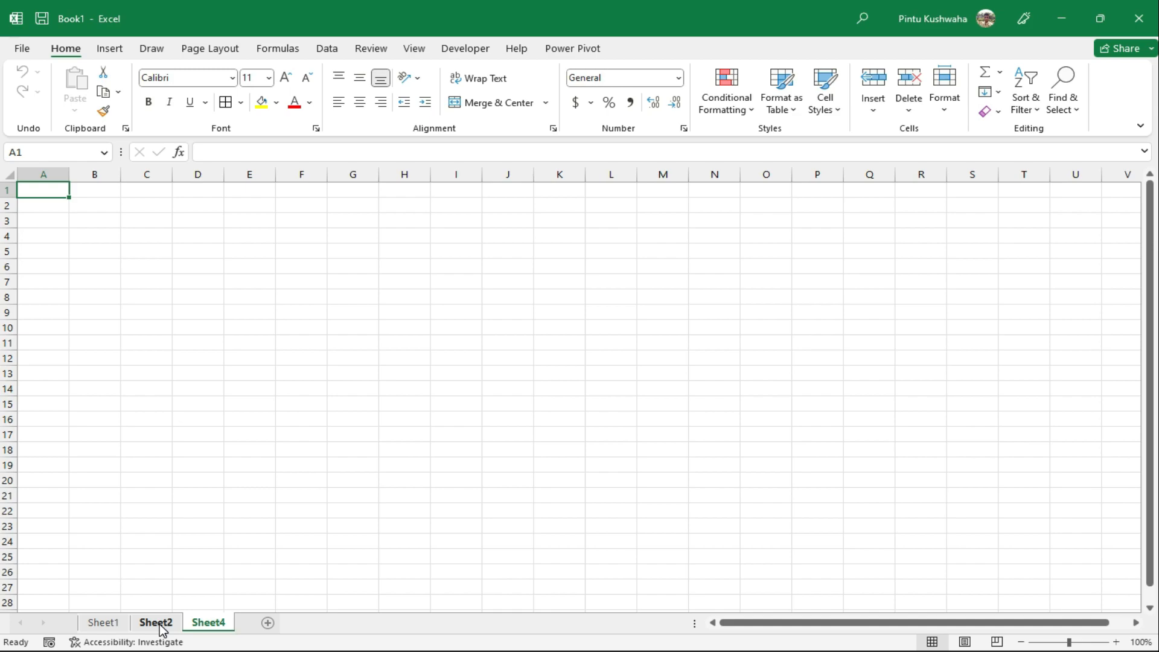
Rename the Sheet2 tab to the first name from the list
right_click(160, 624)
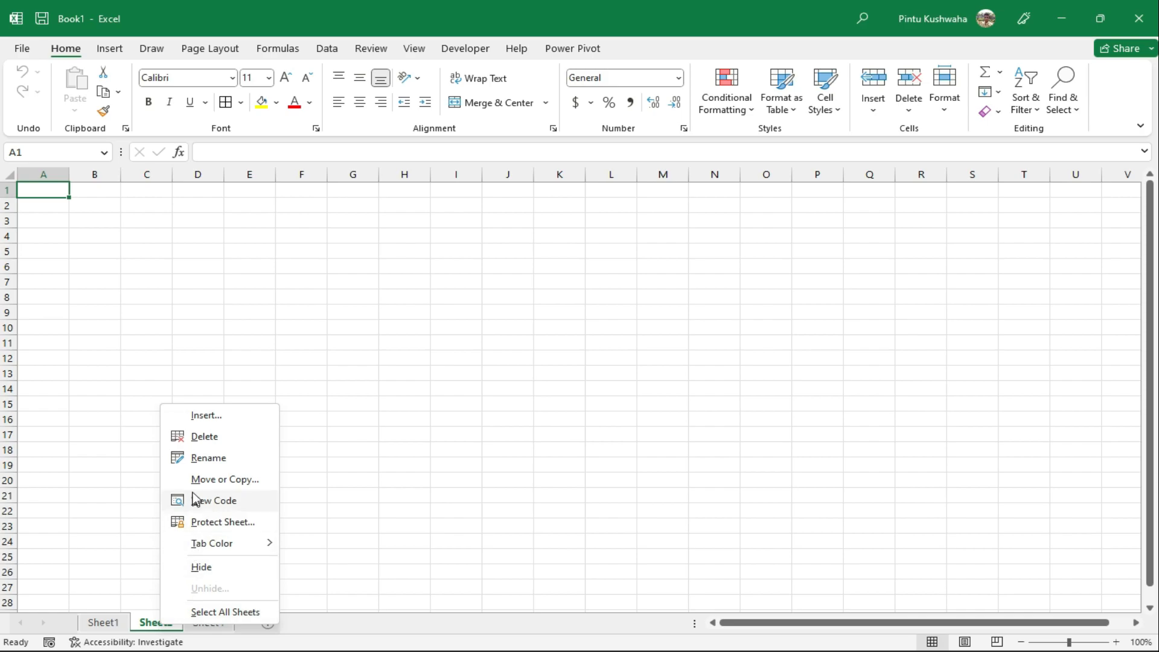
click(220, 463)
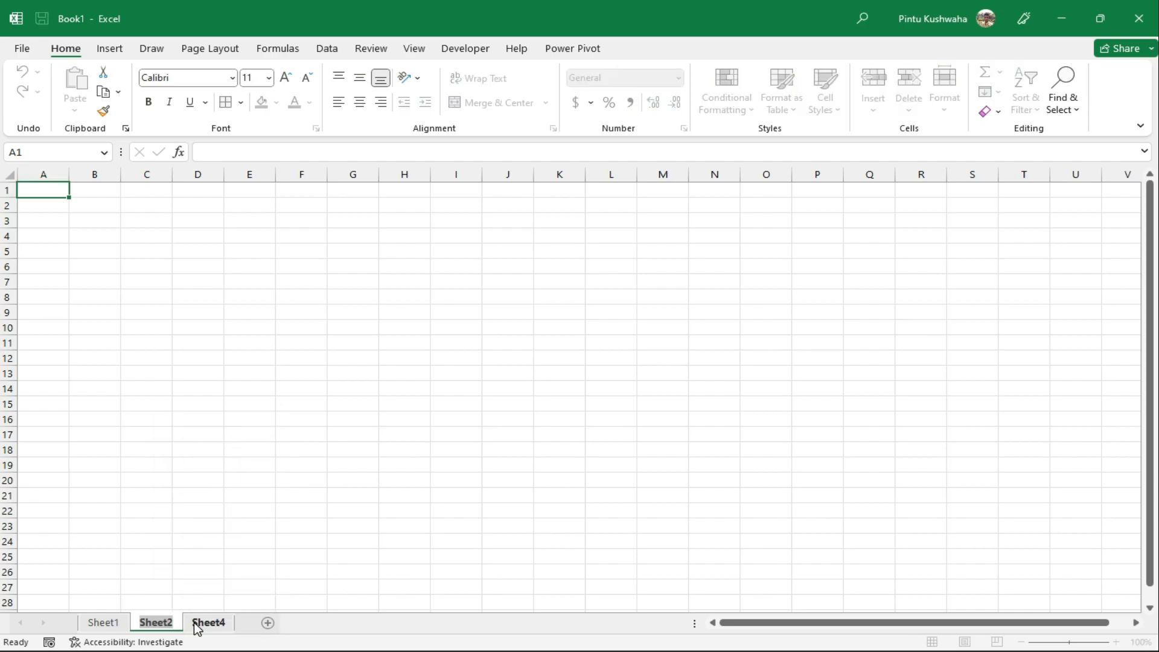
text(Pintu)
key(Return)
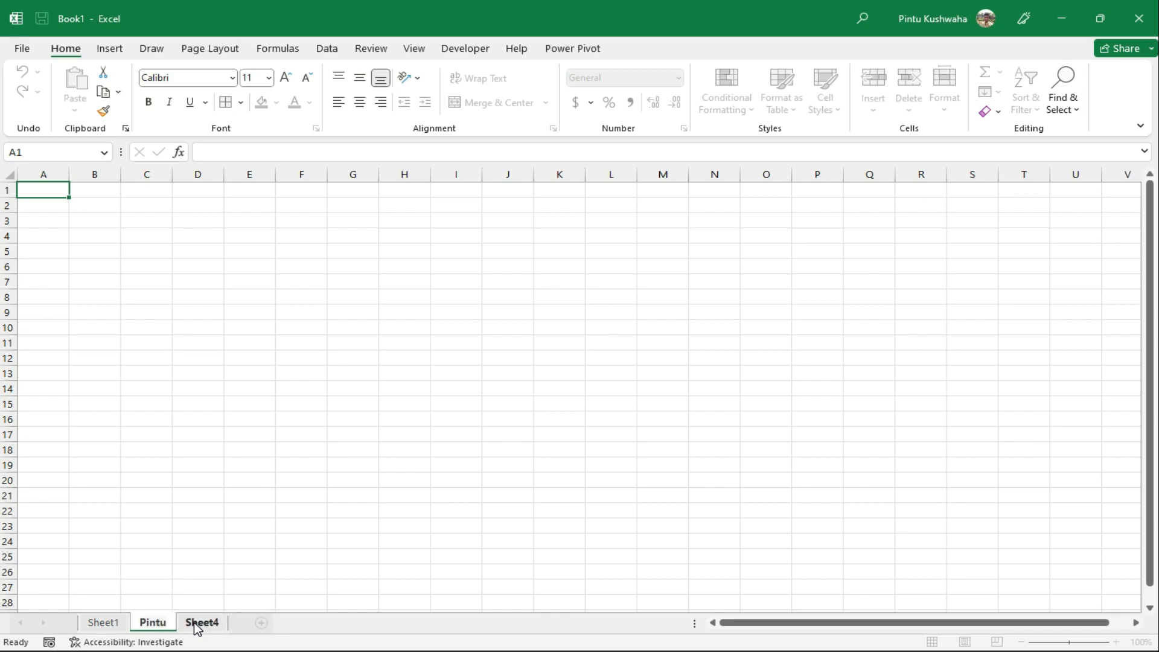
key(Return)
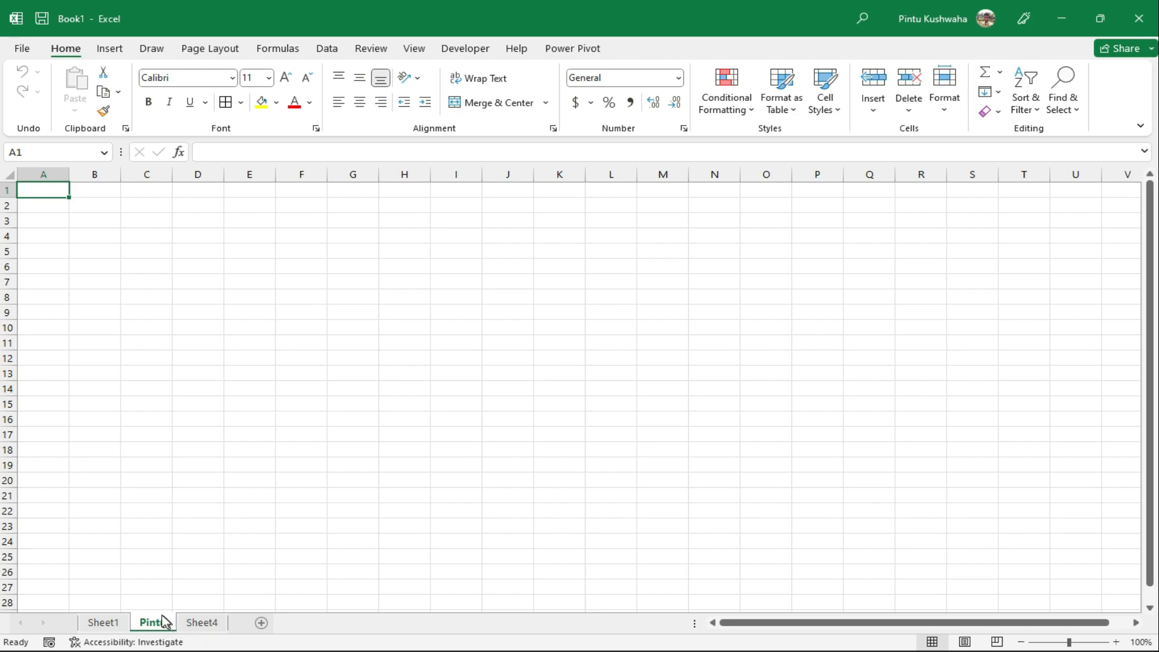
Switch among Sheet1, Sheet4 and the renamed sheet, ending on the renamed sheet
click(98, 623)
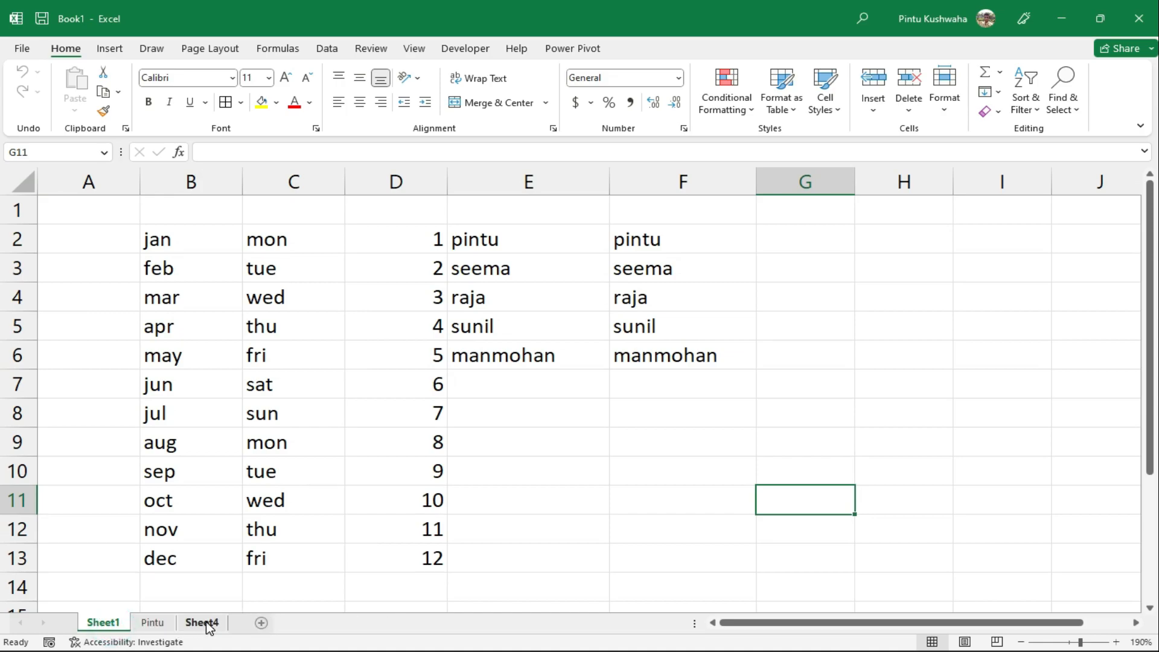
click(206, 624)
click(145, 625)
click(103, 622)
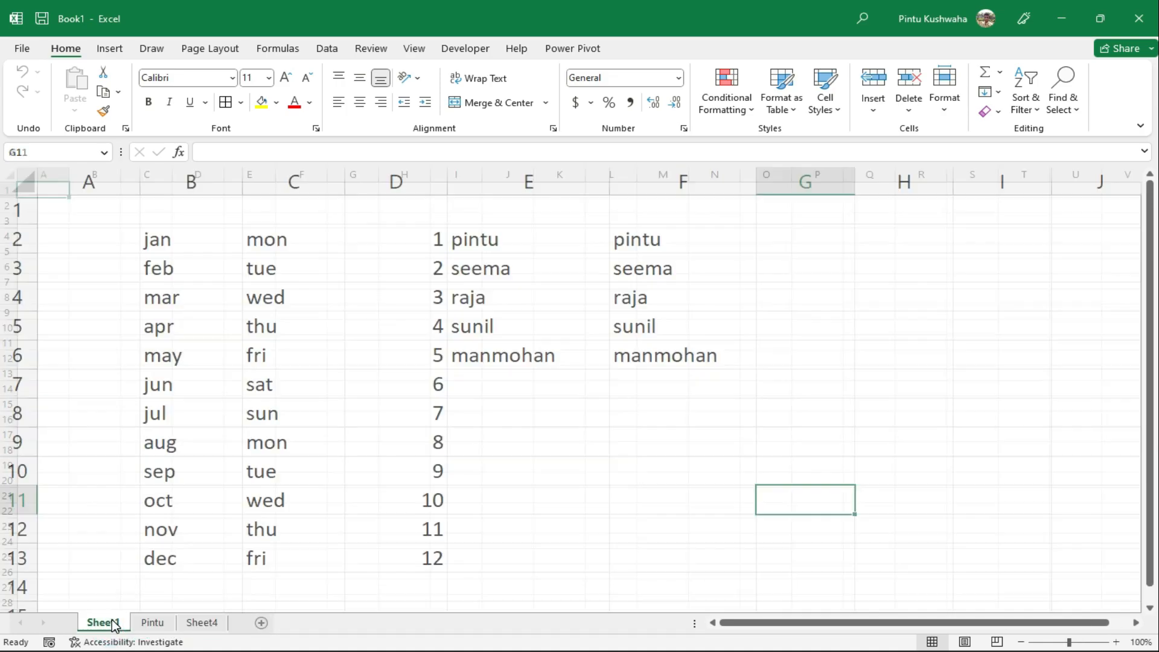
click(155, 628)
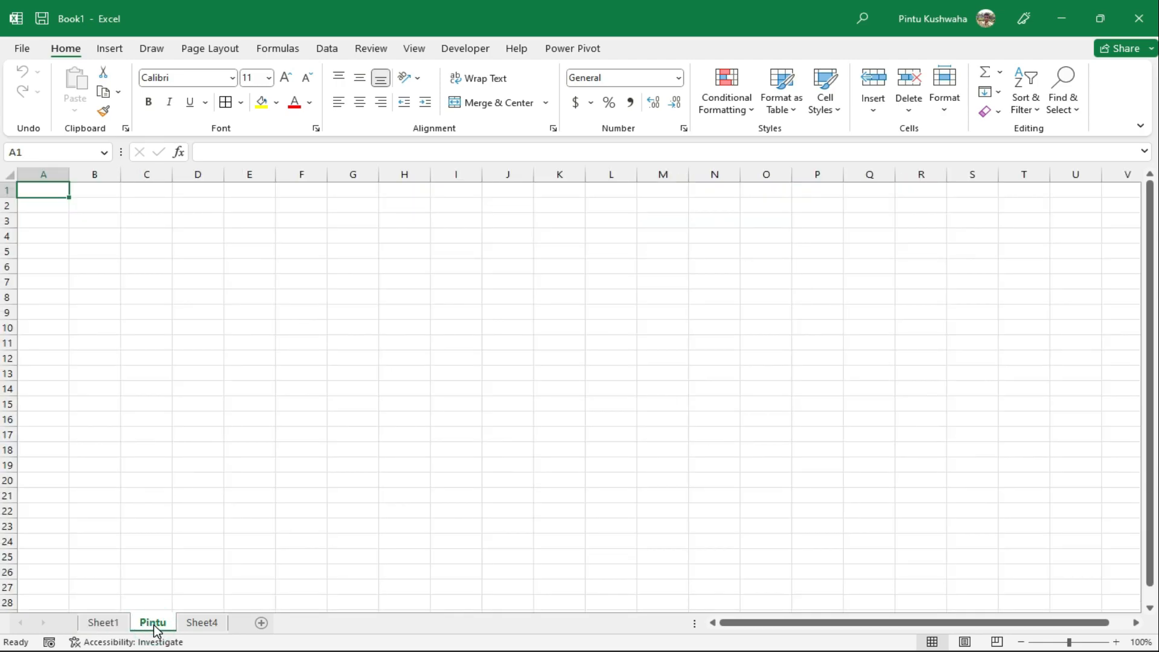
Set the renamed sheet's tab colour to standard blue
right_click(154, 628)
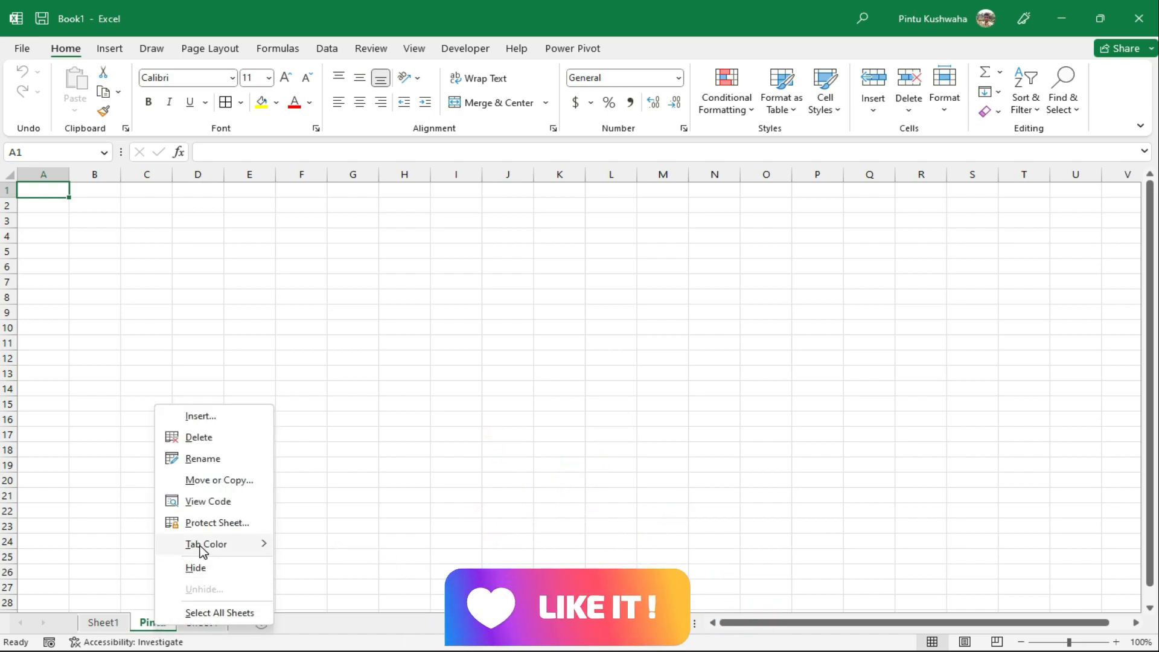
mouse_move(203, 551)
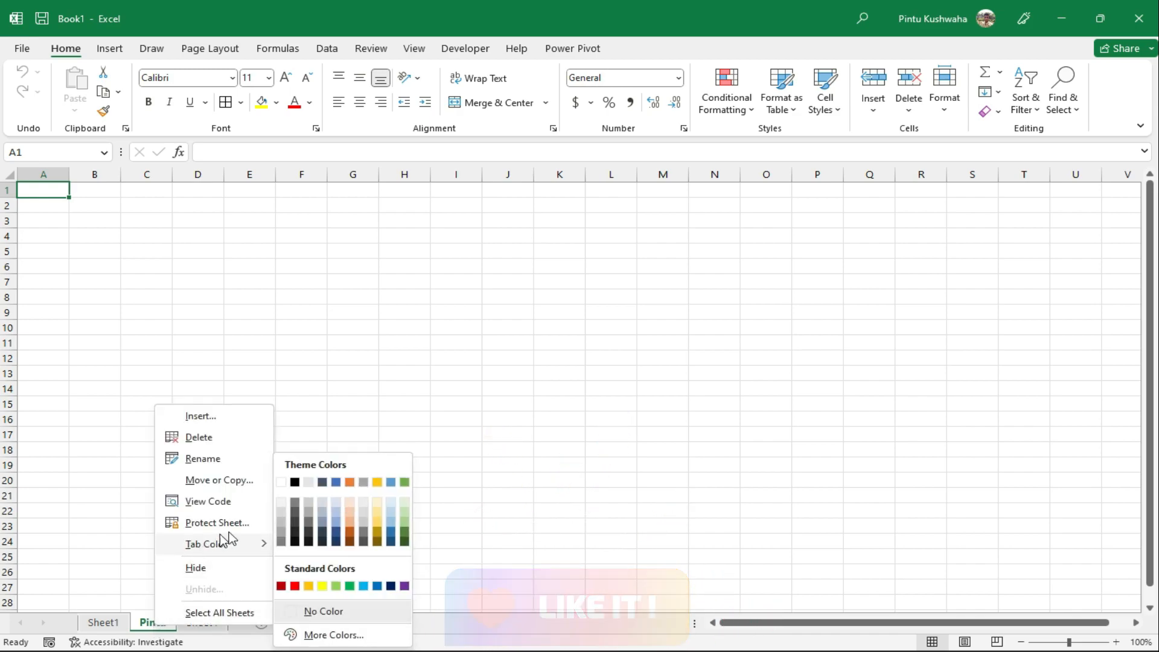
click(371, 587)
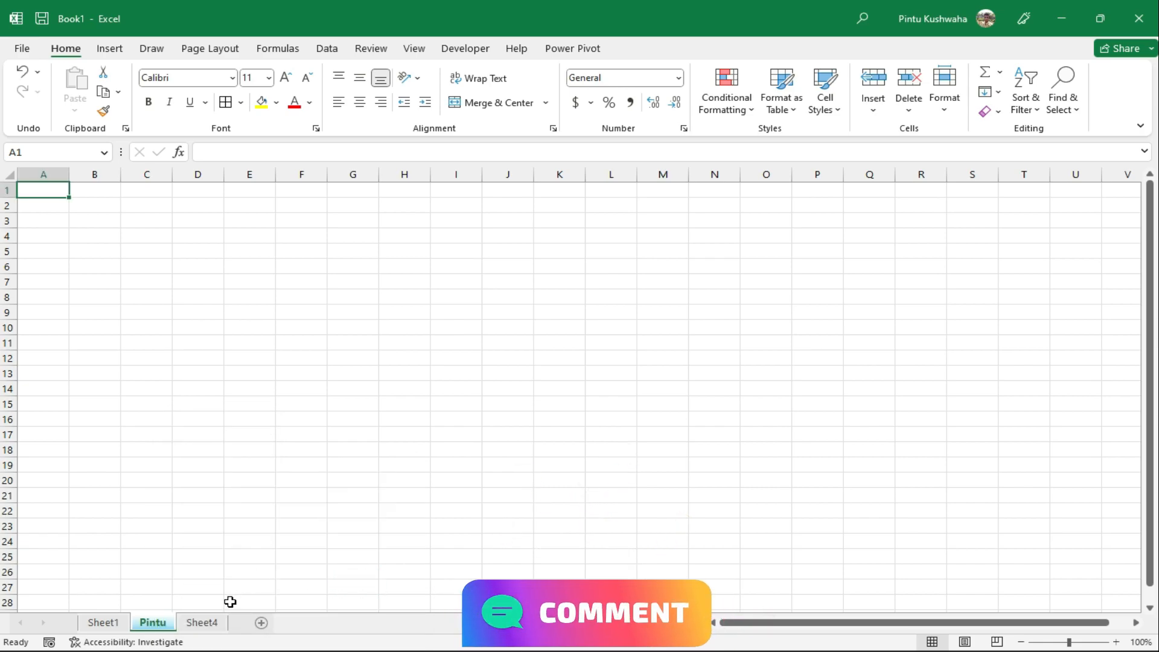
Flip between Sheet4, Sheet1 and the blue-tabbed sheet, ending on Sheet1's data
click(208, 624)
click(112, 624)
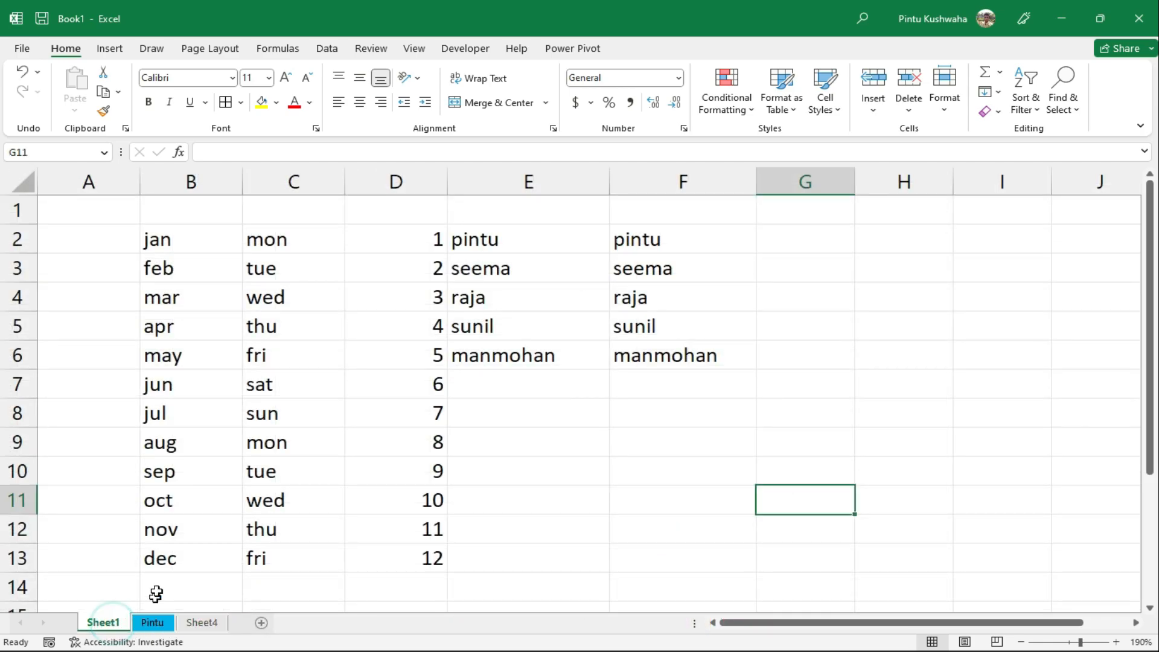
click(158, 624)
click(104, 624)
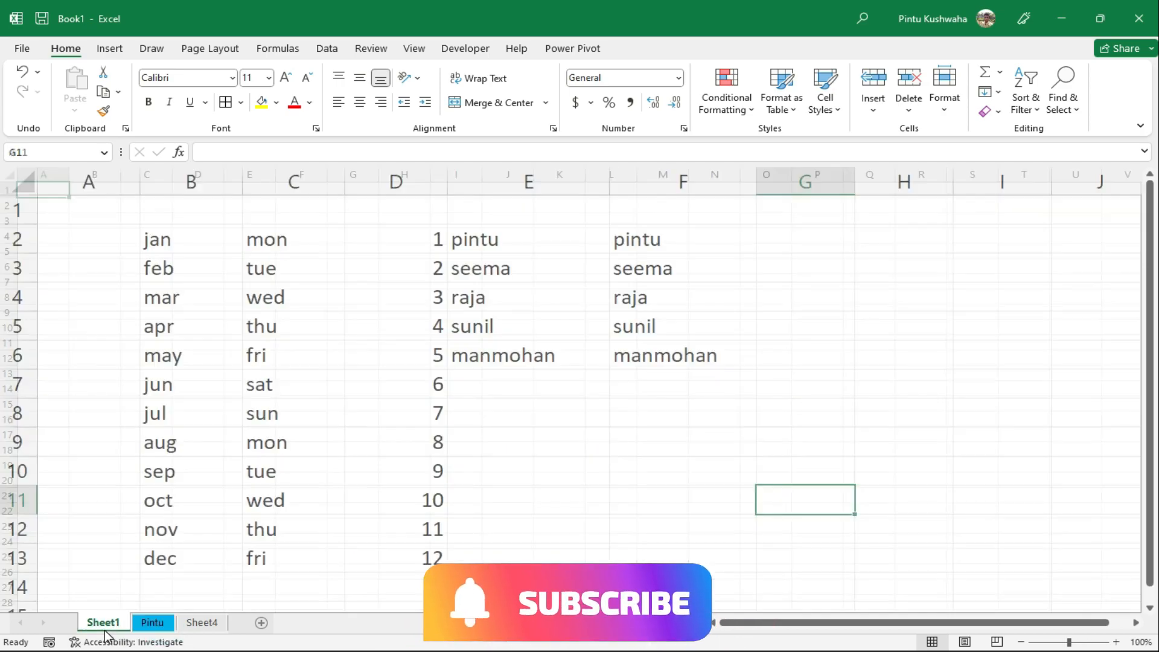
click(156, 622)
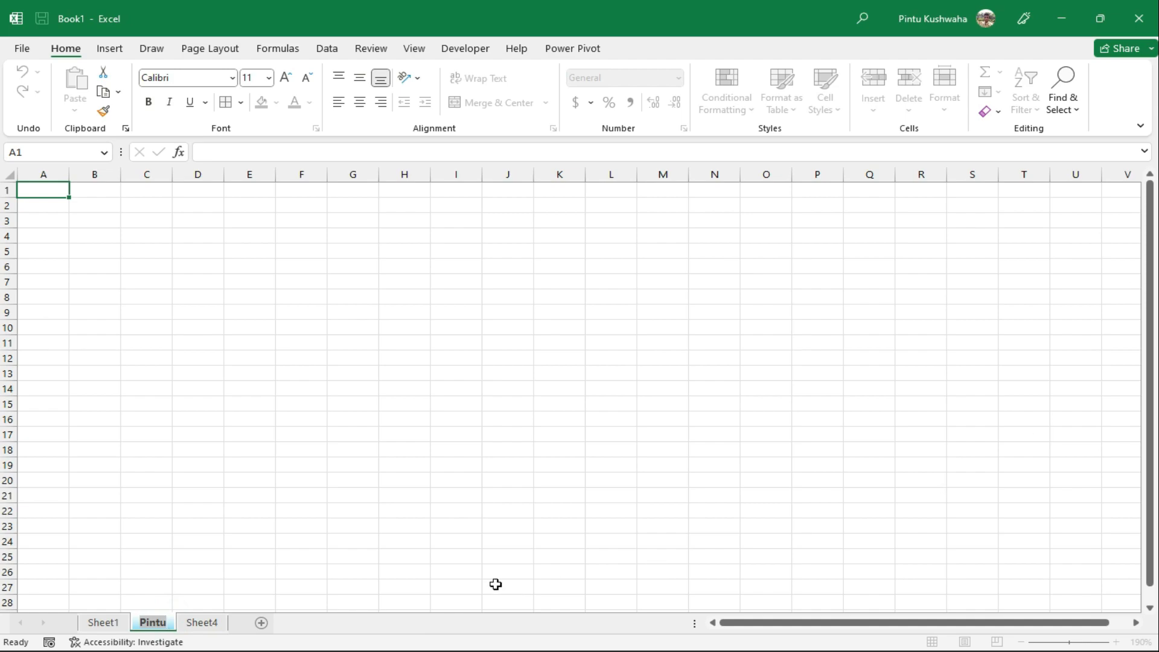
click(103, 624)
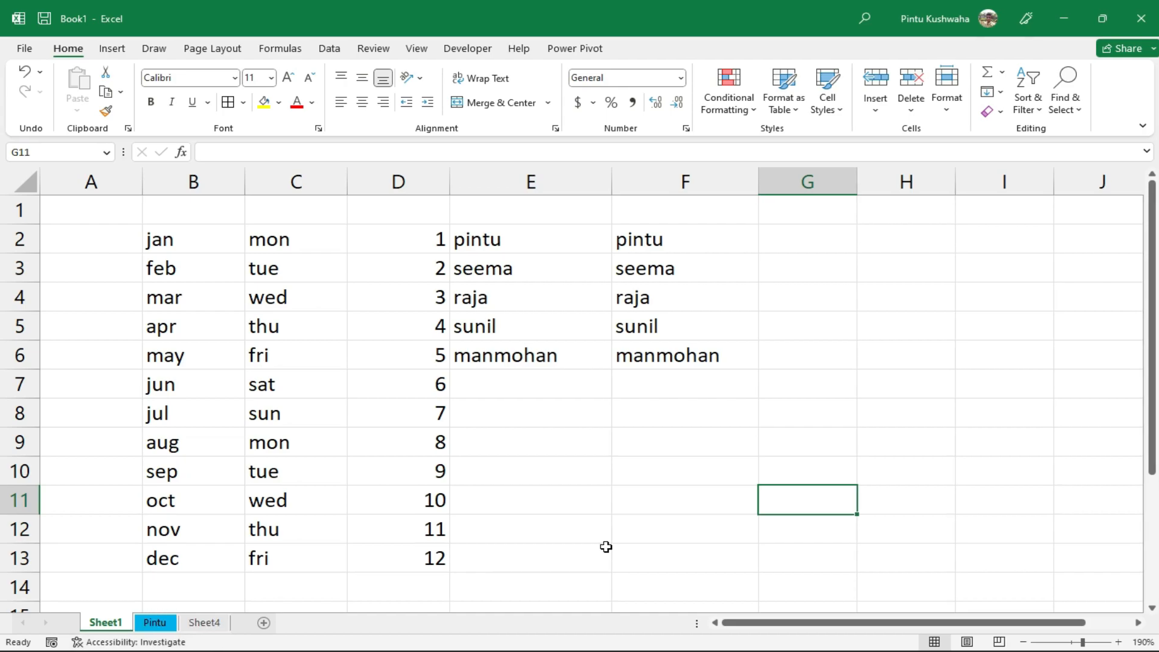
click(512, 521)
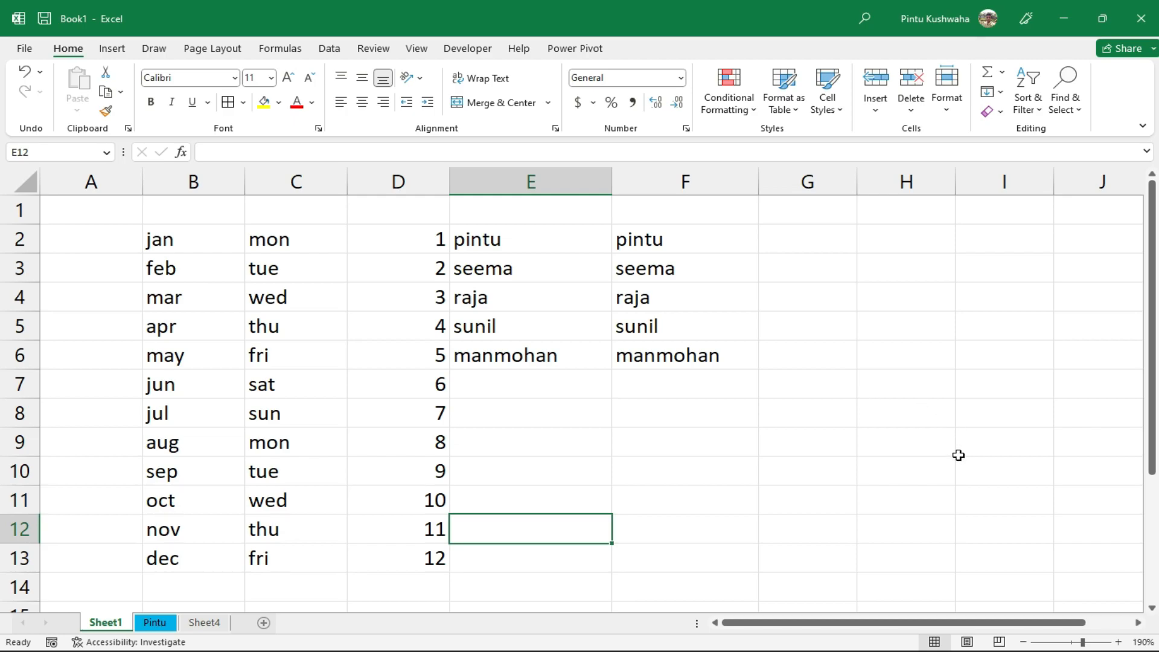
Copy Sheet1 to the end of the tabs as Sheet1 (2)
right_click(110, 624)
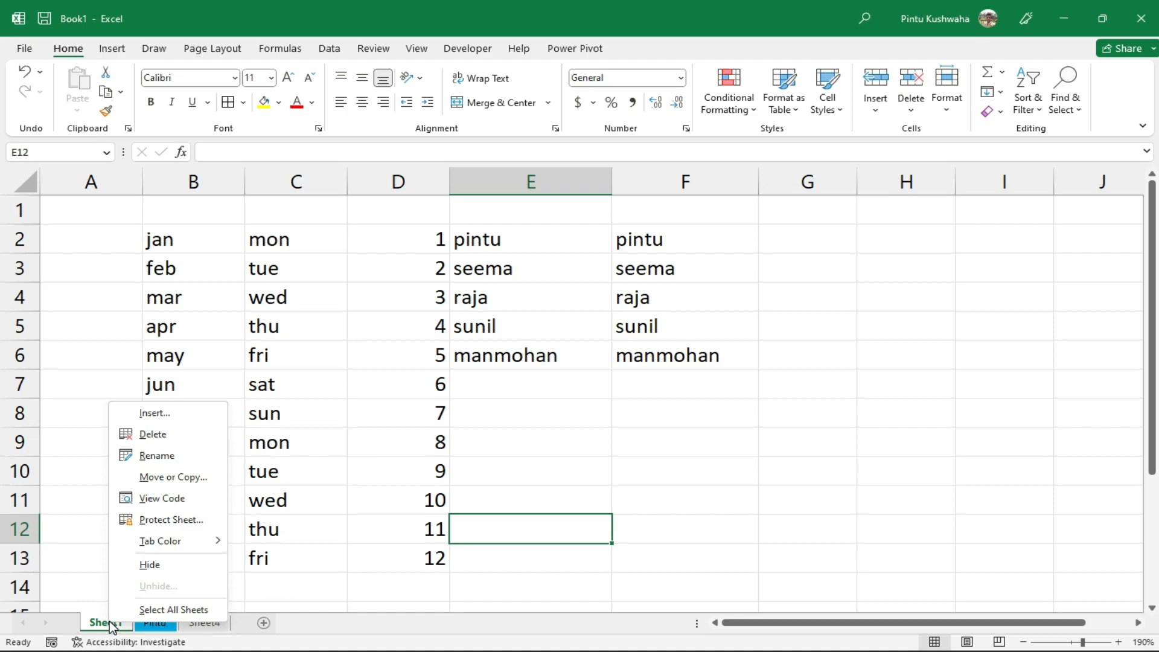
click(194, 477)
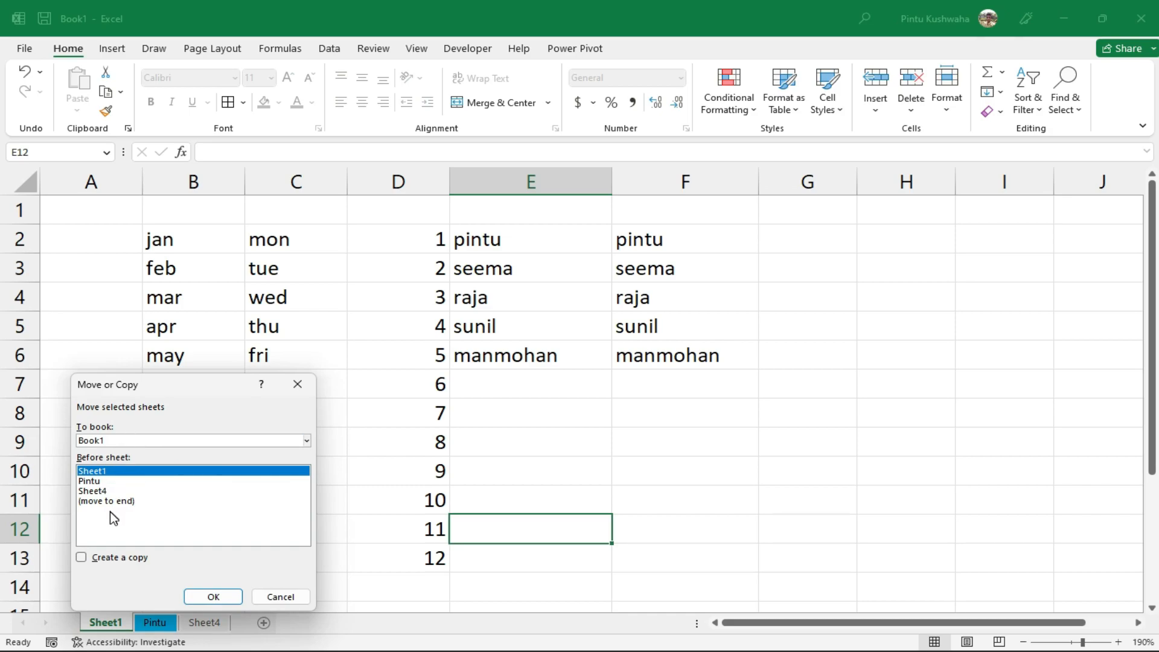
click(82, 557)
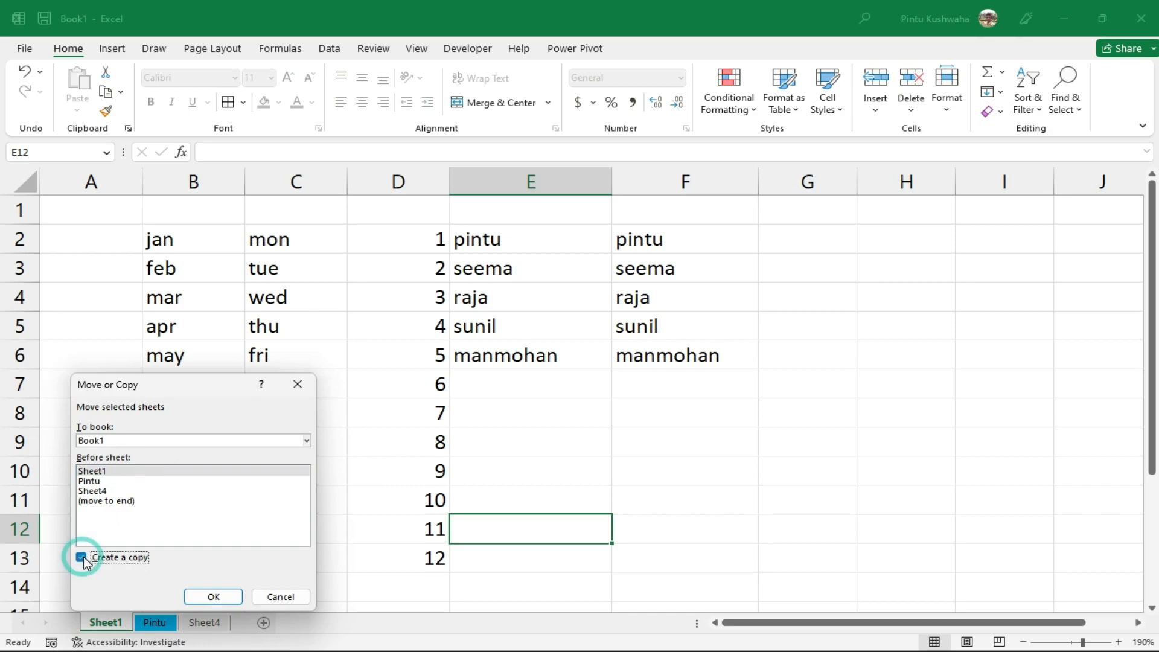
click(131, 503)
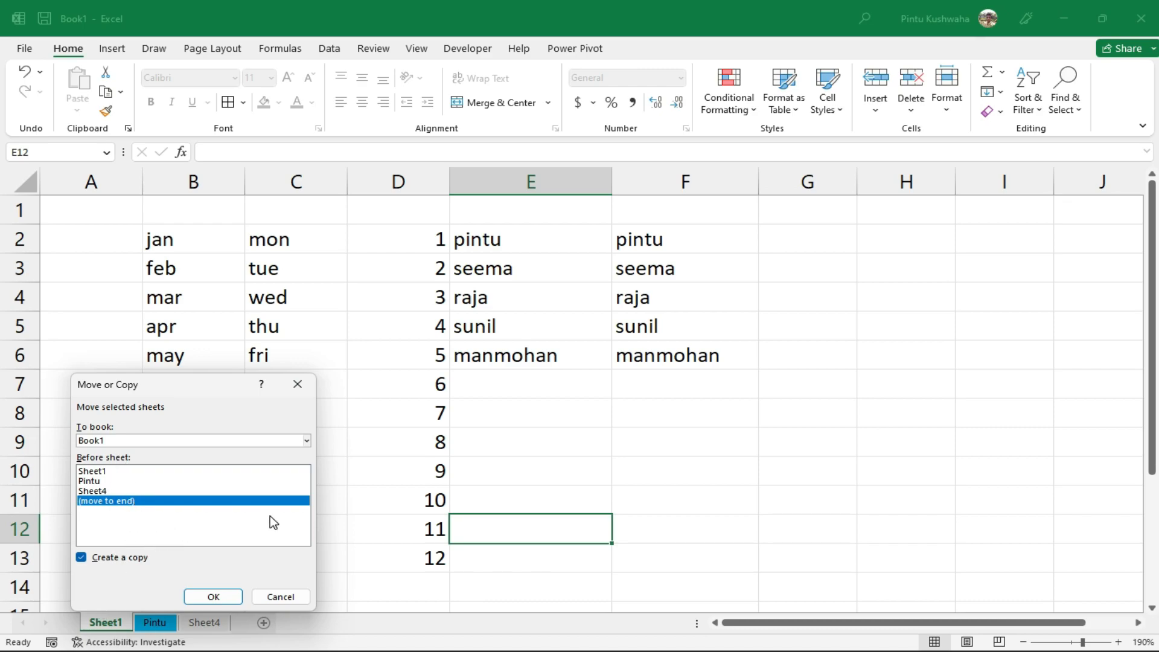
click(212, 603)
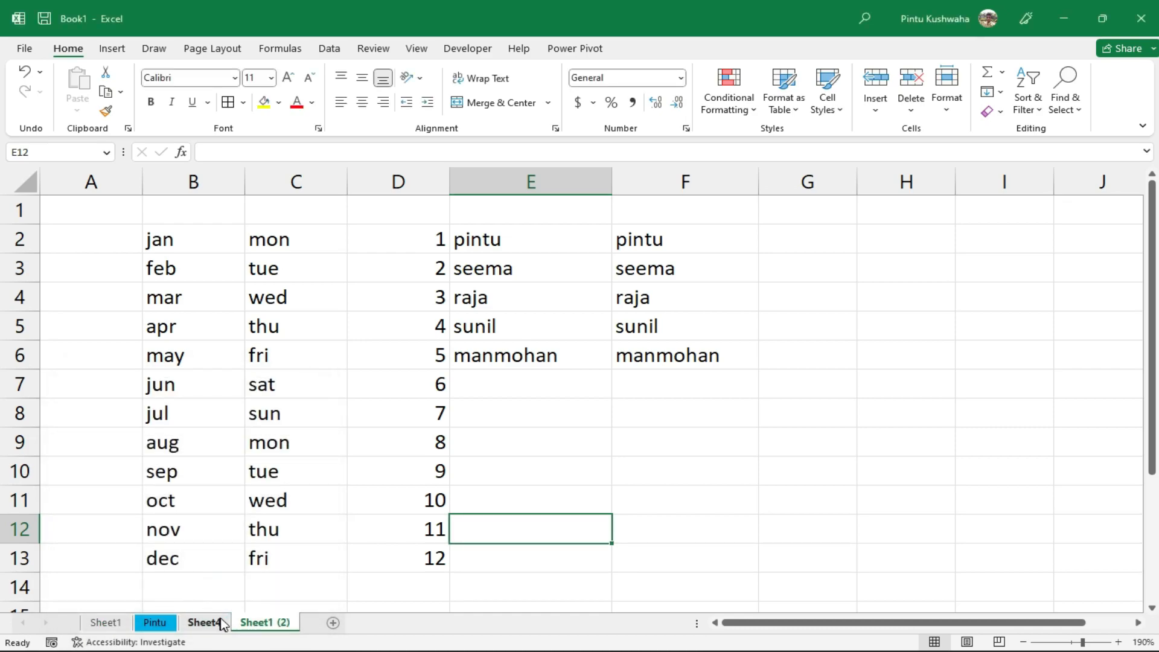
Switch between the original Sheet1 and the Sheet1 (2) copy, ending on the copy
click(271, 623)
click(270, 627)
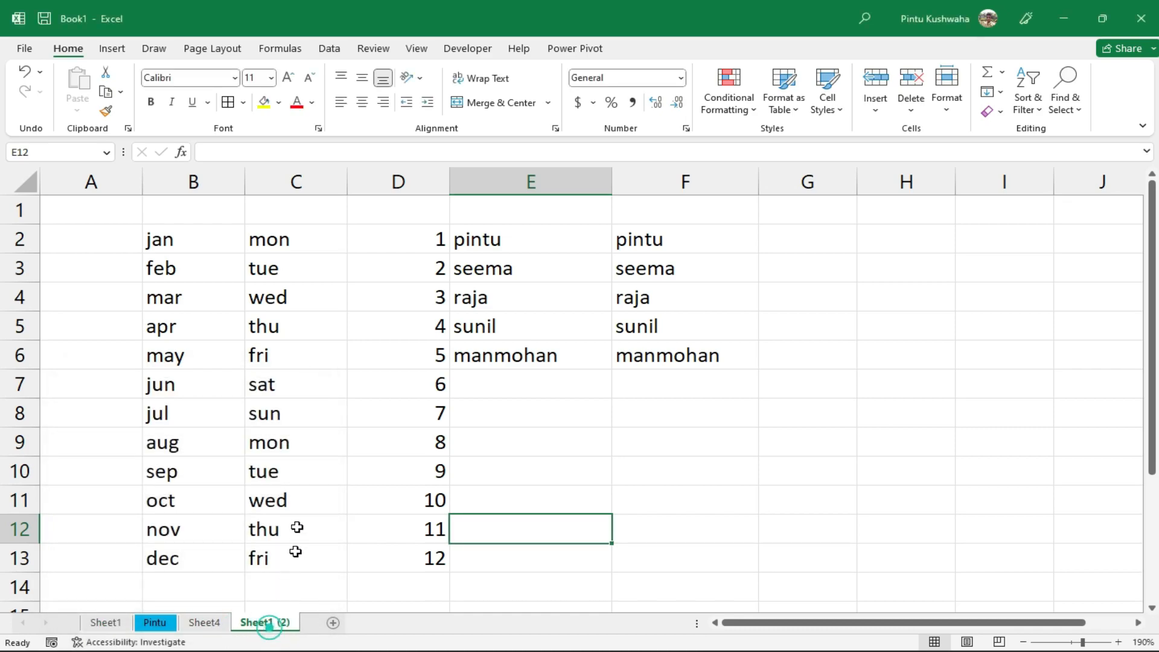
click(106, 622)
click(259, 623)
click(105, 622)
click(260, 624)
click(258, 622)
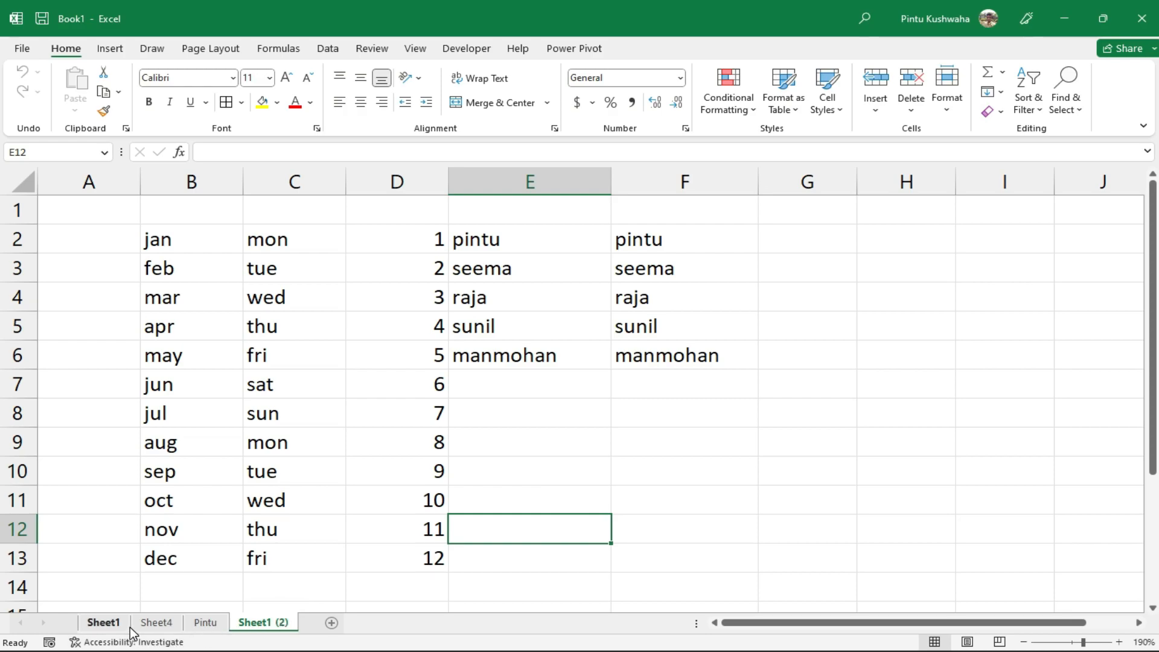
Ctrl-drag Sheet1 to create Sheet1 (3) and move it right after Sheet1
drag(124, 622, 244, 624)
key(ctrl)
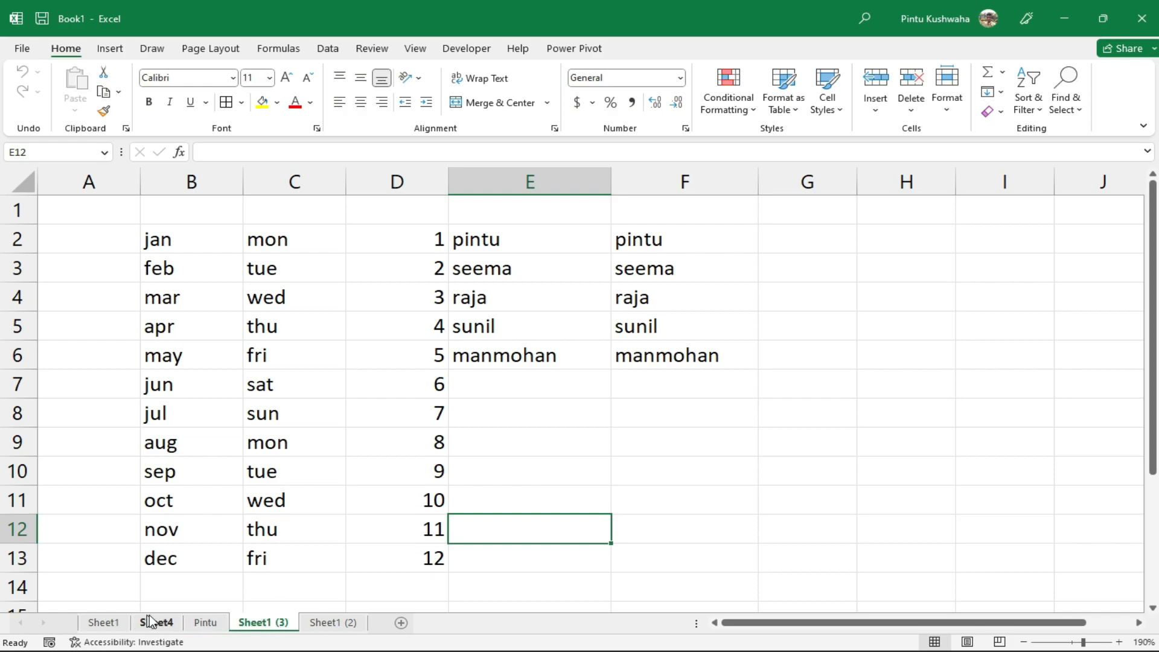
drag(290, 623, 137, 624)
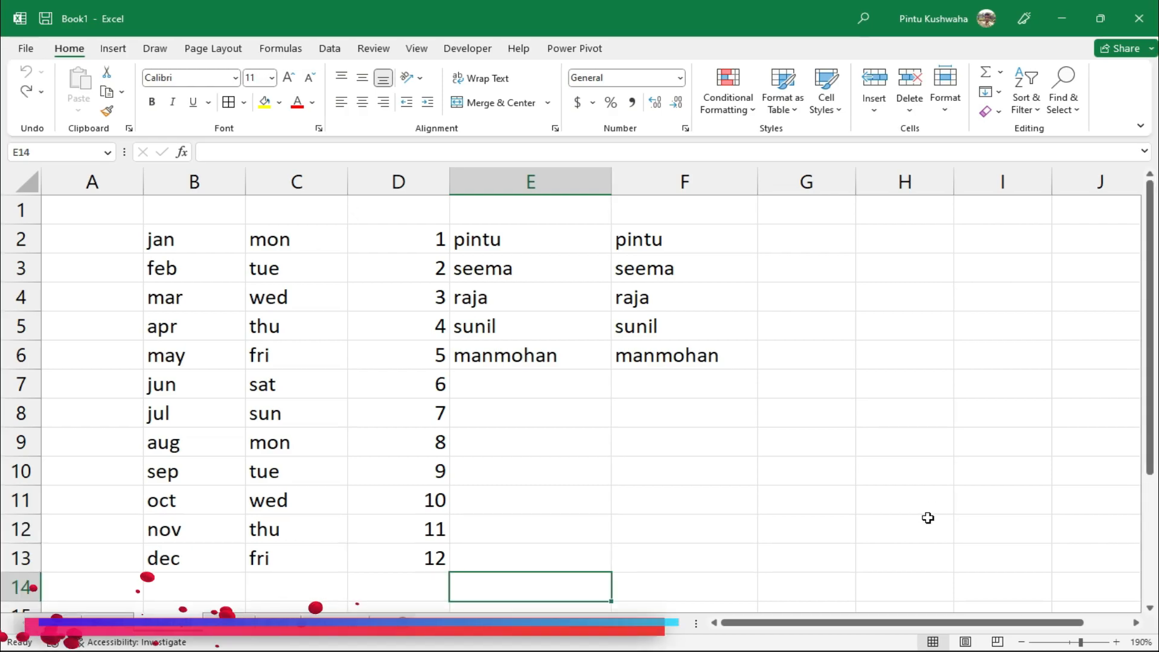
click(841, 404)
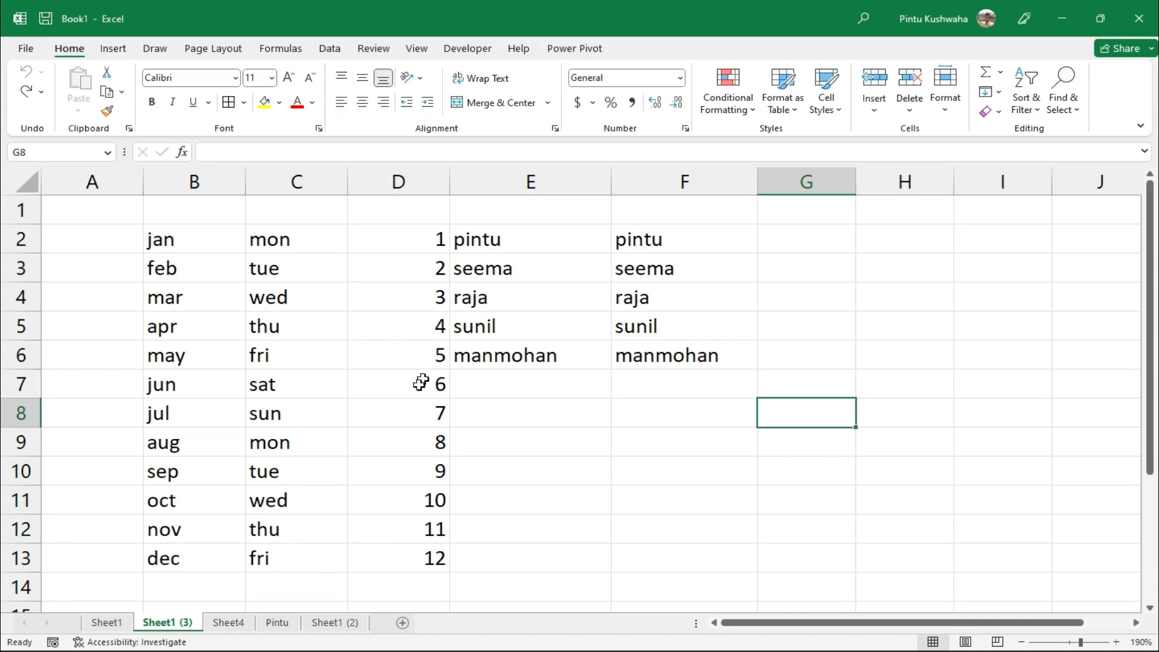
Select several number cells in column D holding 2, 6, 10, 11, 7 and 3
click(409, 273)
click(385, 391)
click(386, 493)
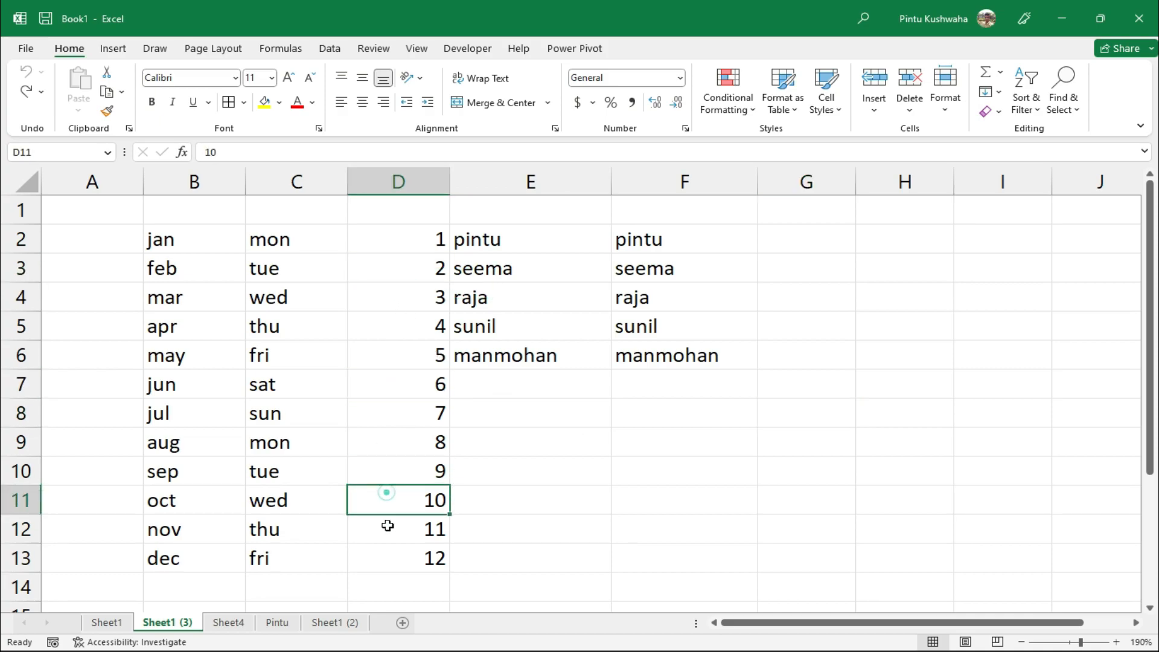
click(426, 375)
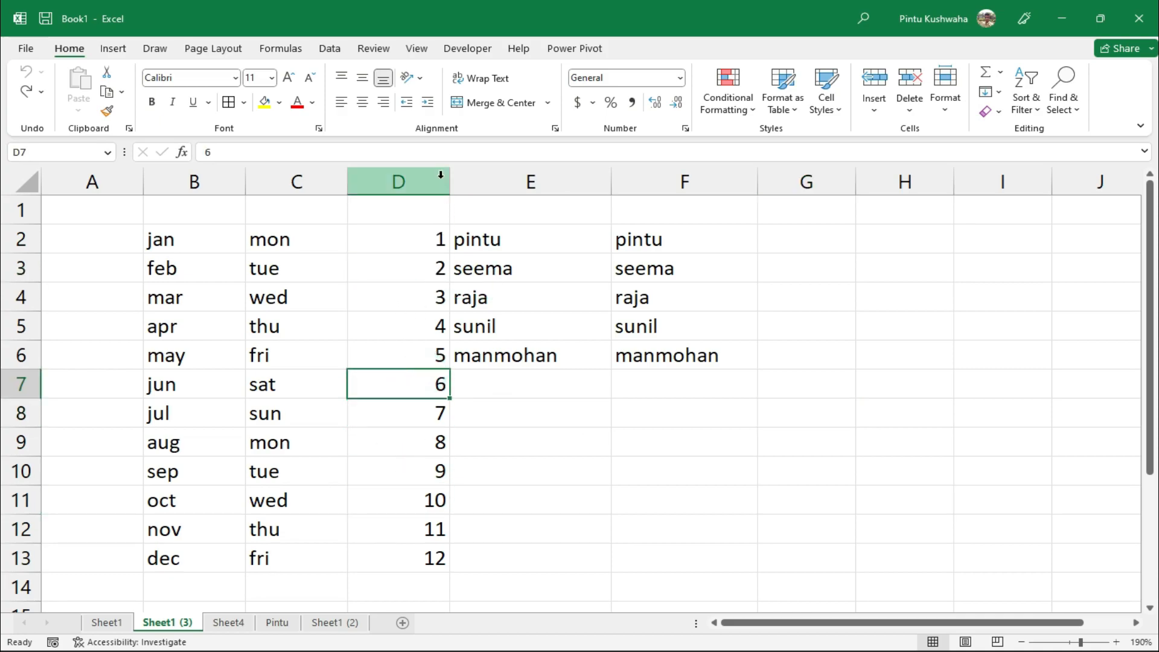
click(436, 530)
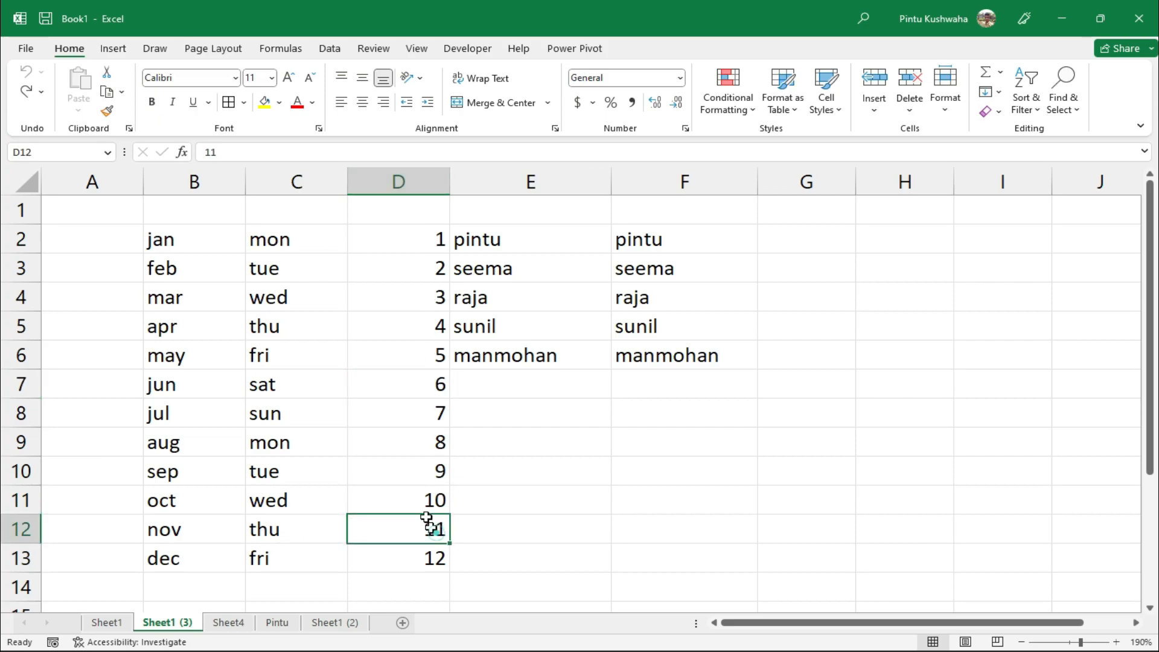
click(406, 404)
click(406, 404)
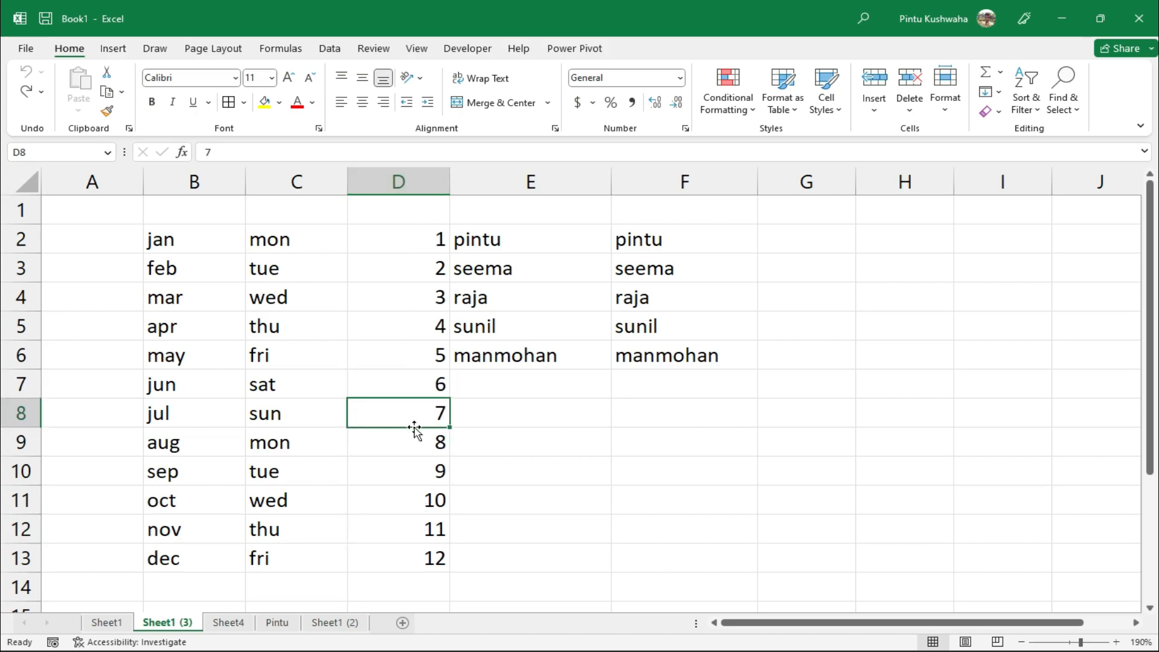
click(411, 289)
click(406, 387)
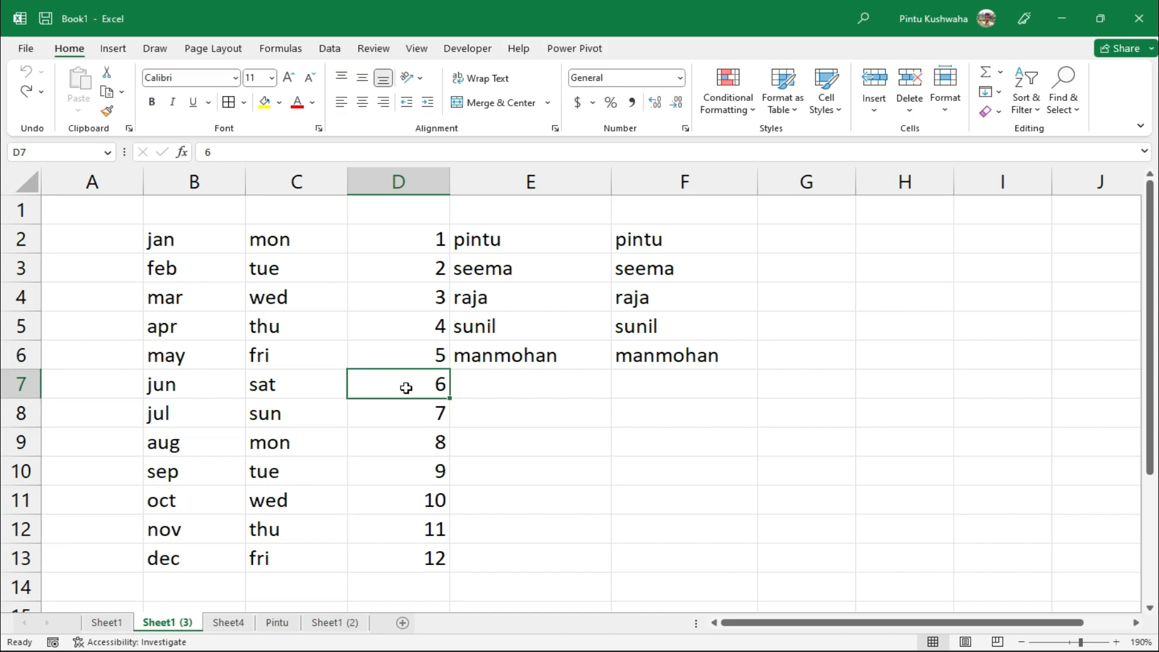
click(404, 415)
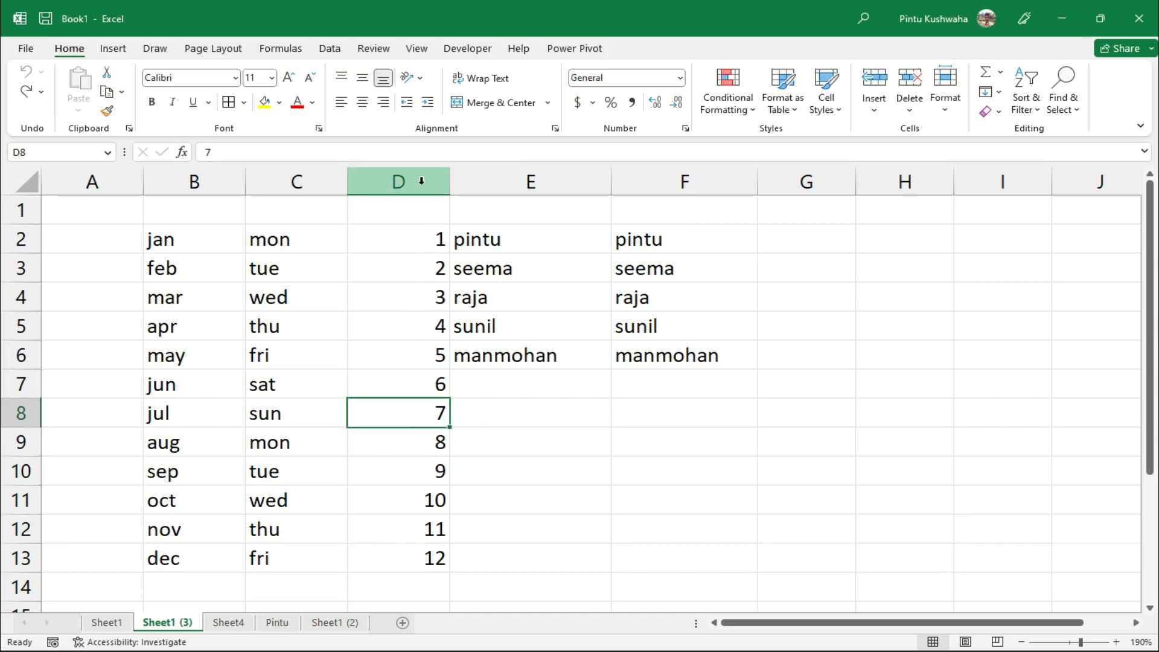
Select column D and open Format Cells, closing it without changes
click(377, 182)
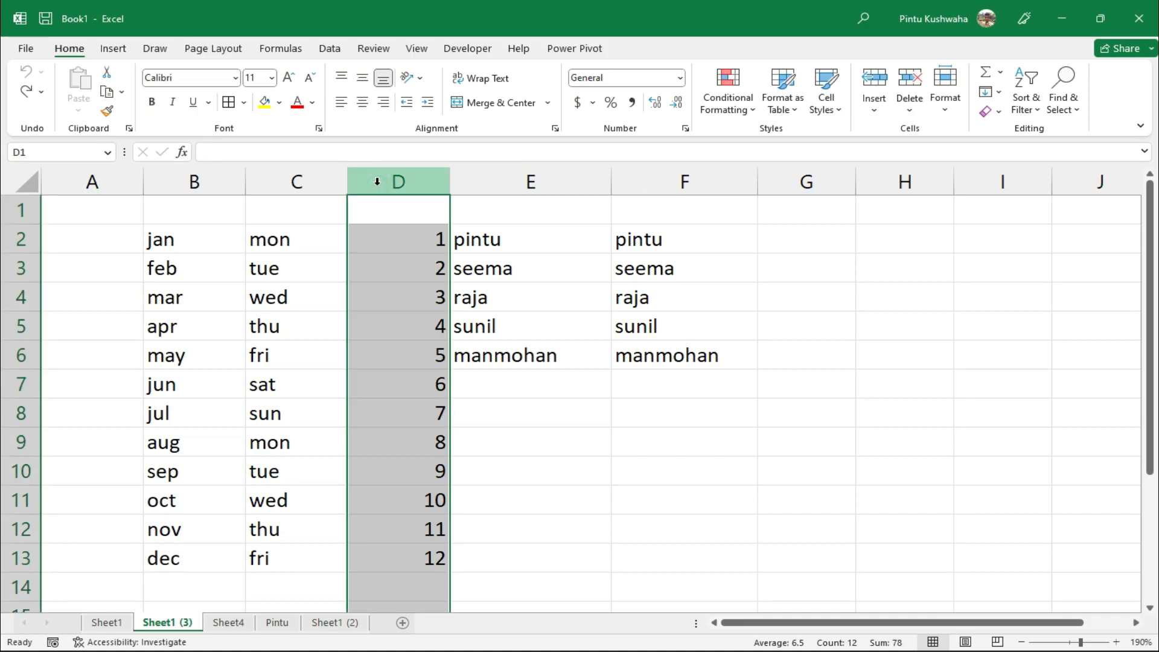
right_click(421, 184)
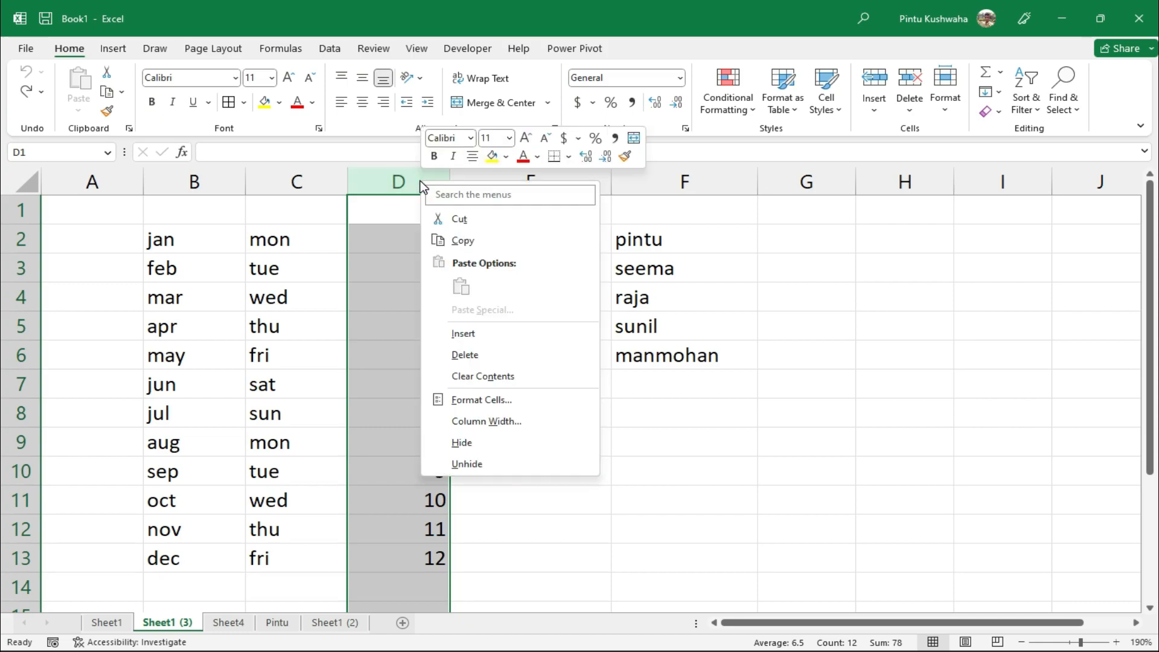
click(501, 401)
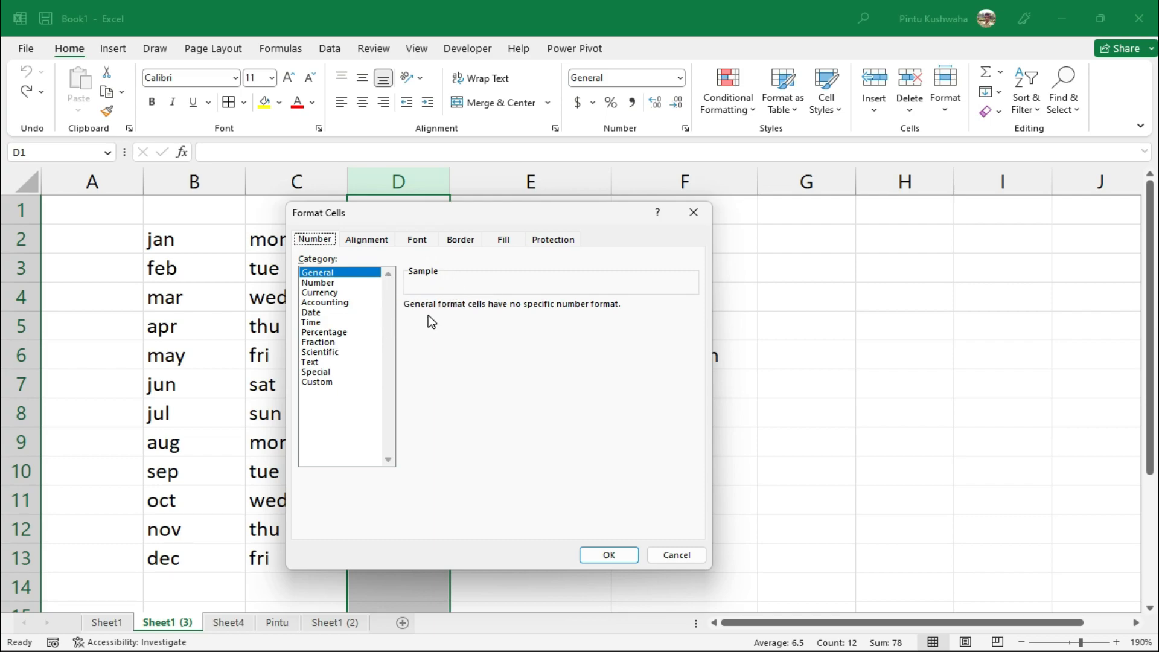
click(676, 557)
Select every cell on Sheet1 (3) and delete all contents
click(680, 497)
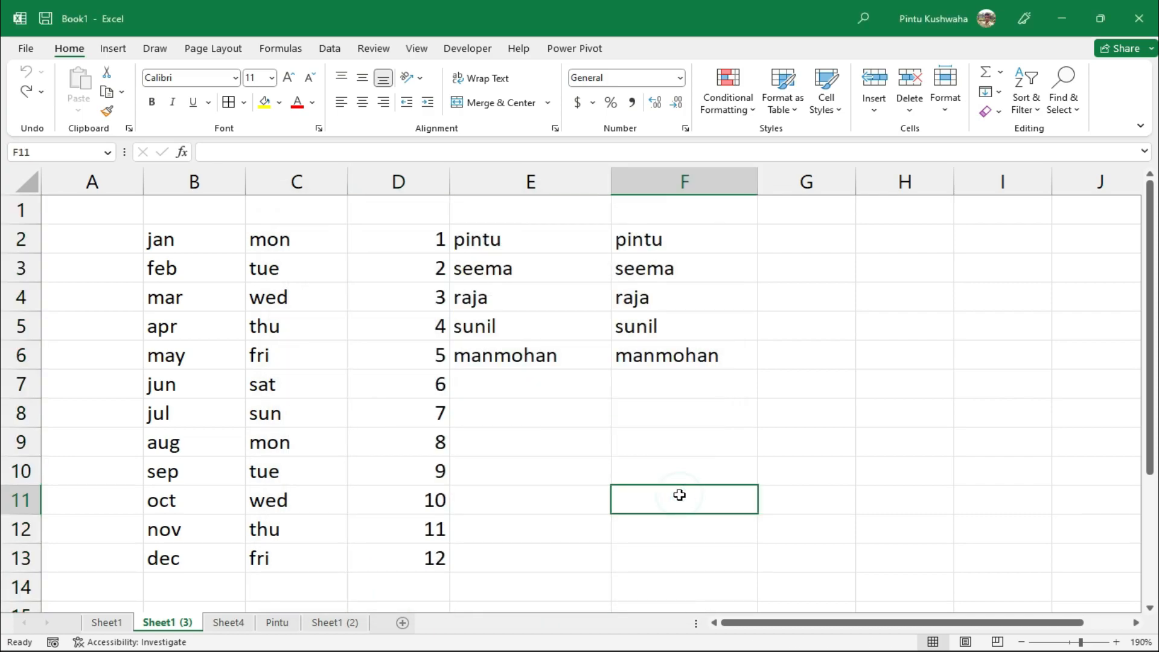
key(ctrl+a)
key(Delete)
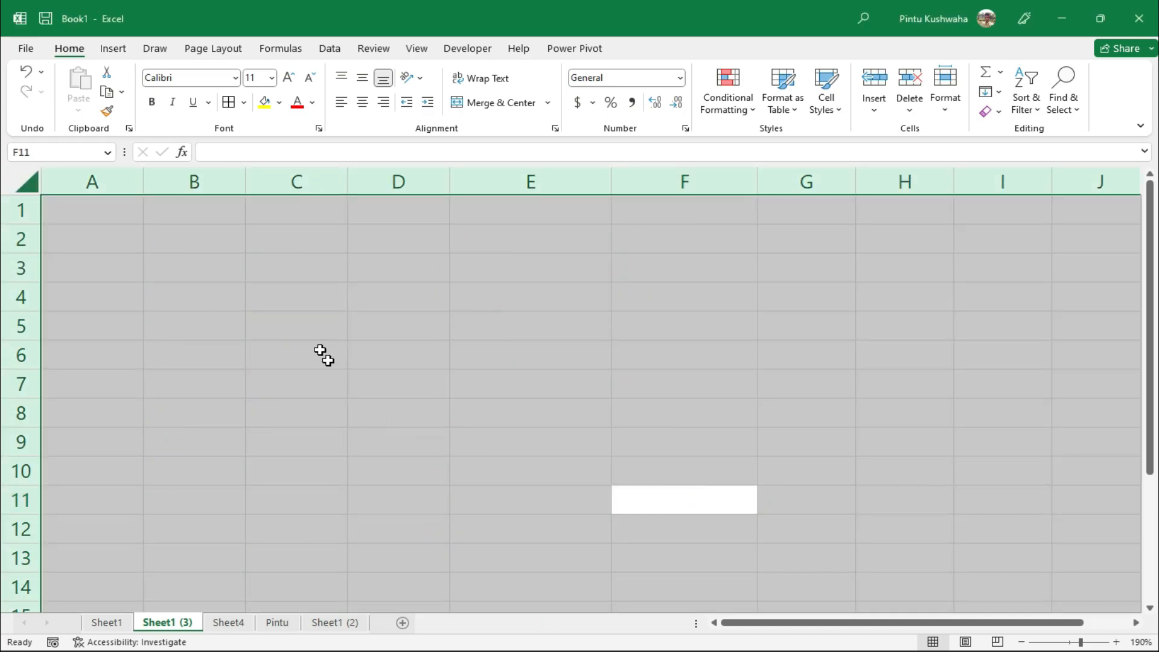
Enter the numbers 1, 2 and 3 into cells A1, A2 and A3
click(183, 259)
click(119, 181)
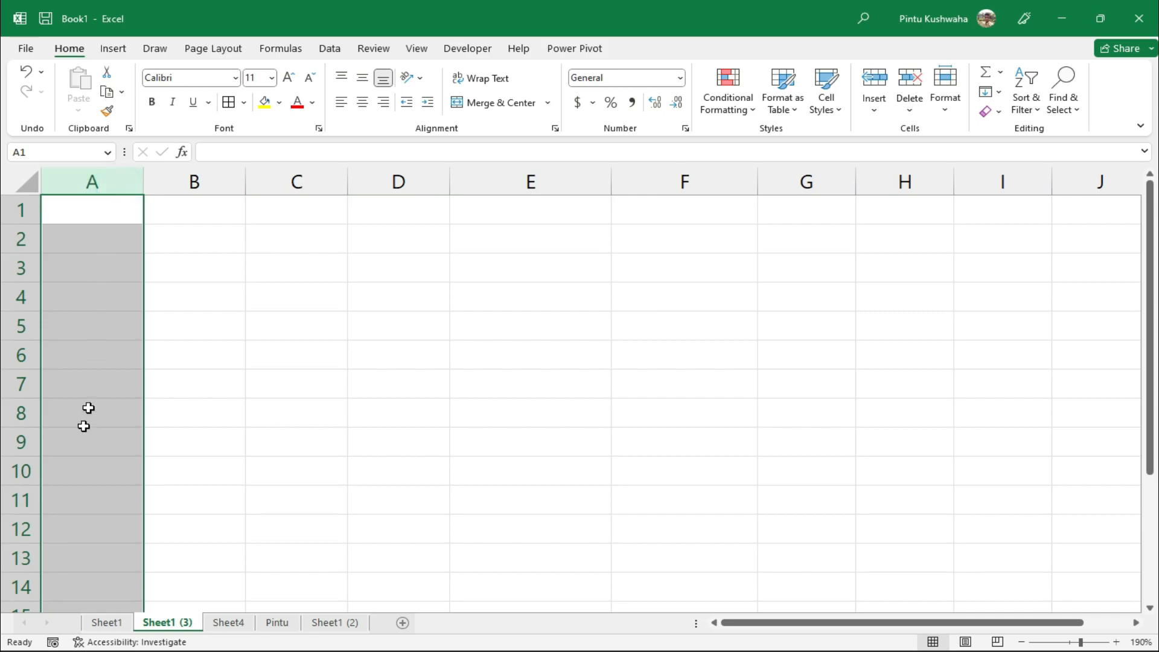
click(194, 181)
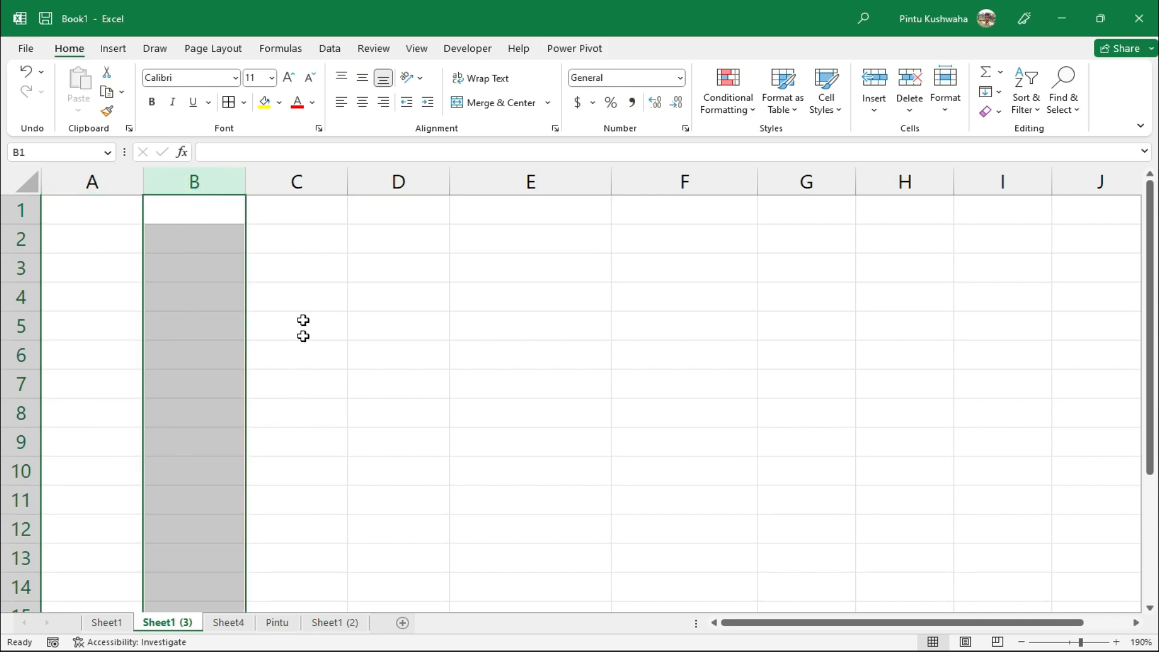
click(308, 185)
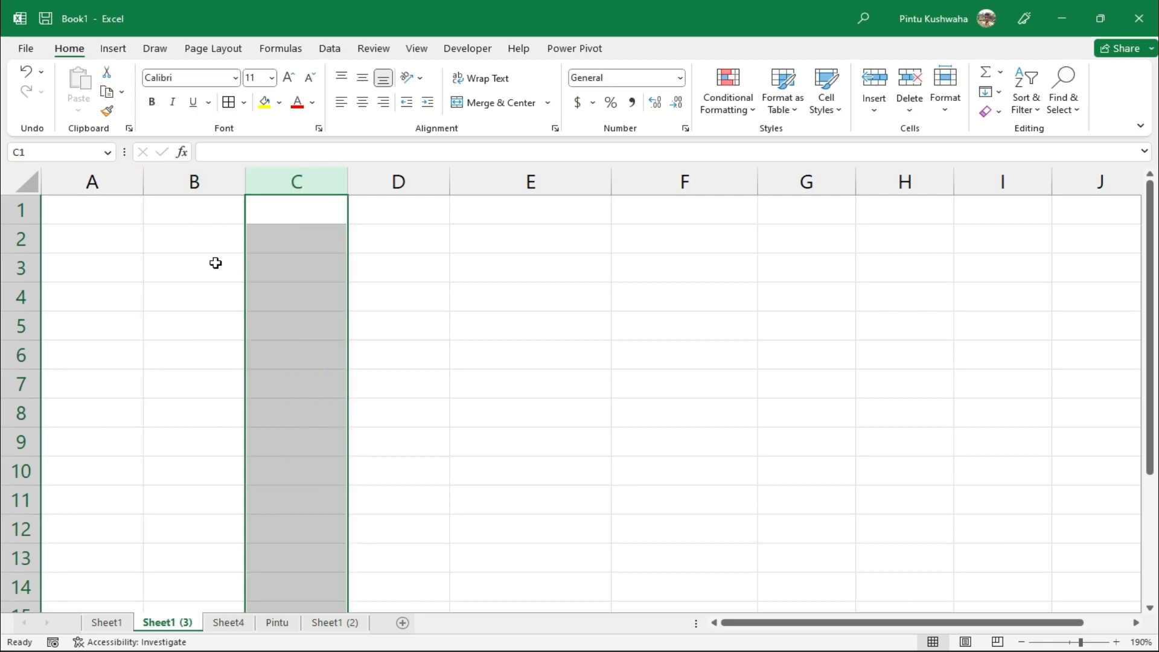
click(88, 210)
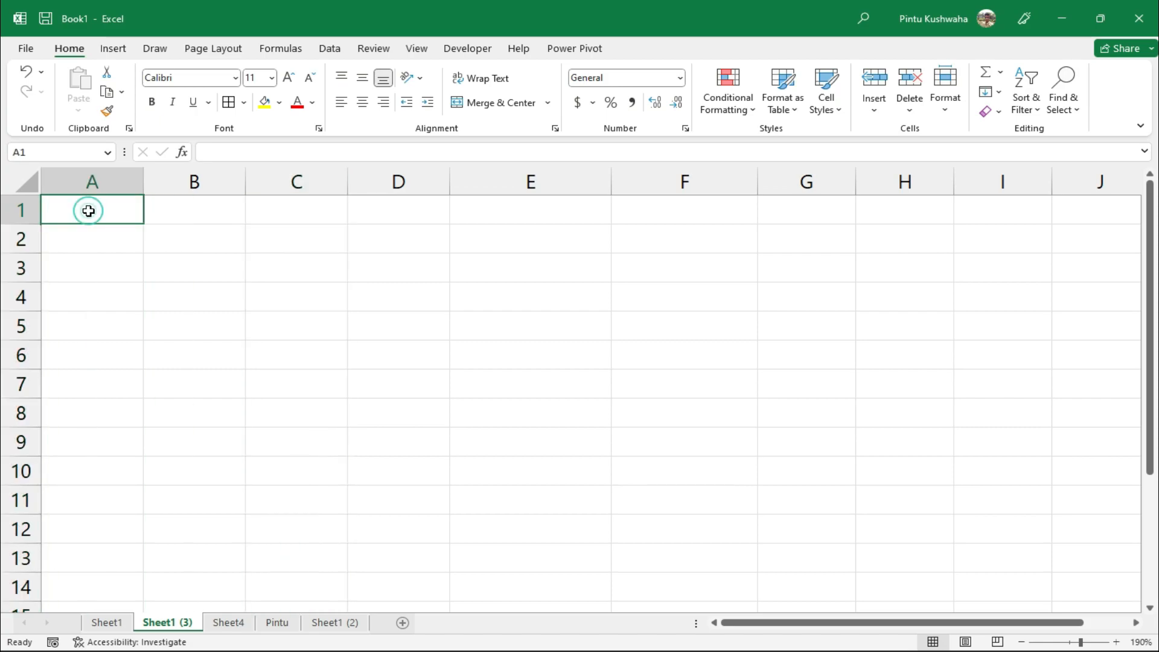
double_click(87, 210)
text(2)
key(Return)
text(3)
key(Return)
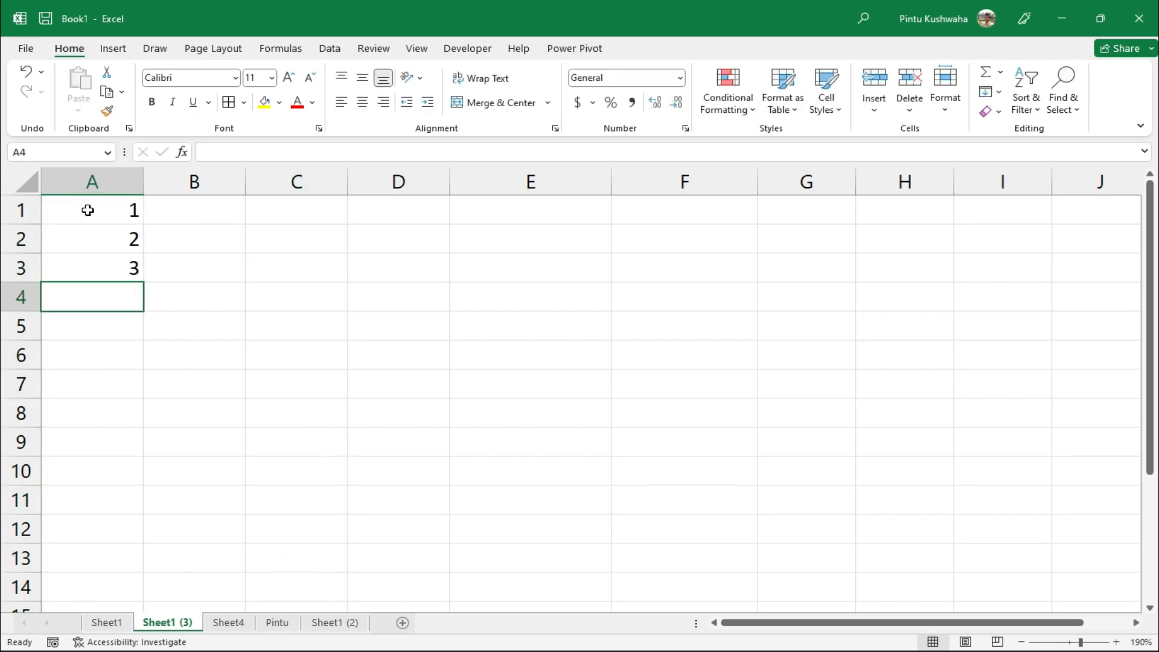
Check the new values in A1 and A3, then select column A
click(88, 210)
click(111, 278)
click(96, 222)
click(94, 275)
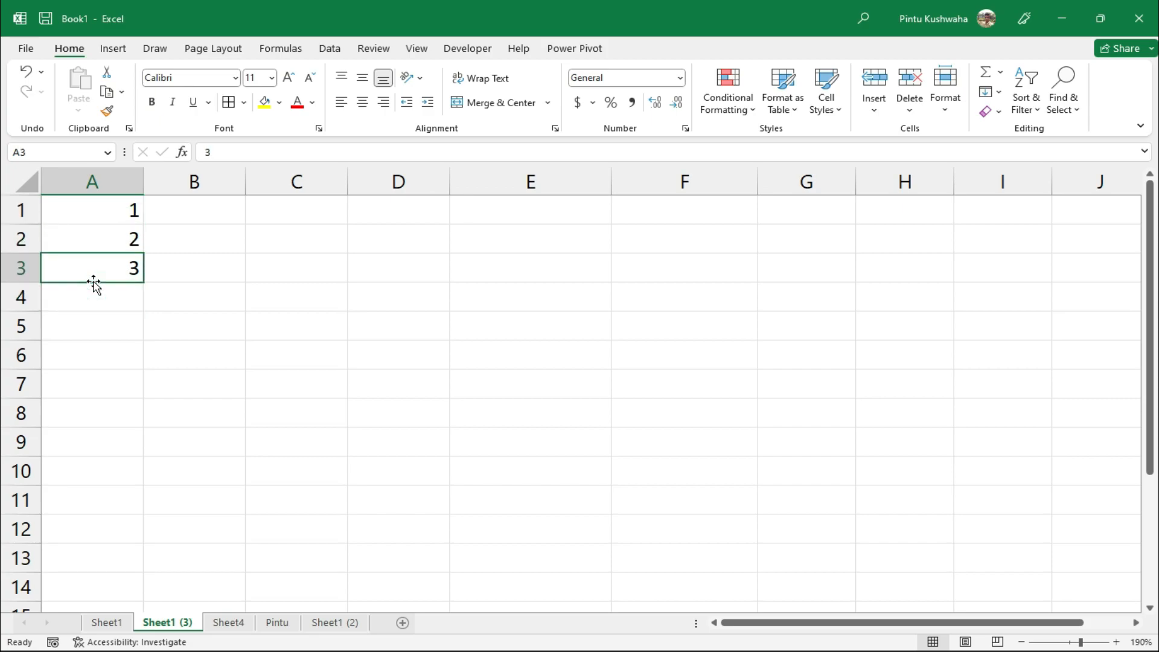
click(106, 186)
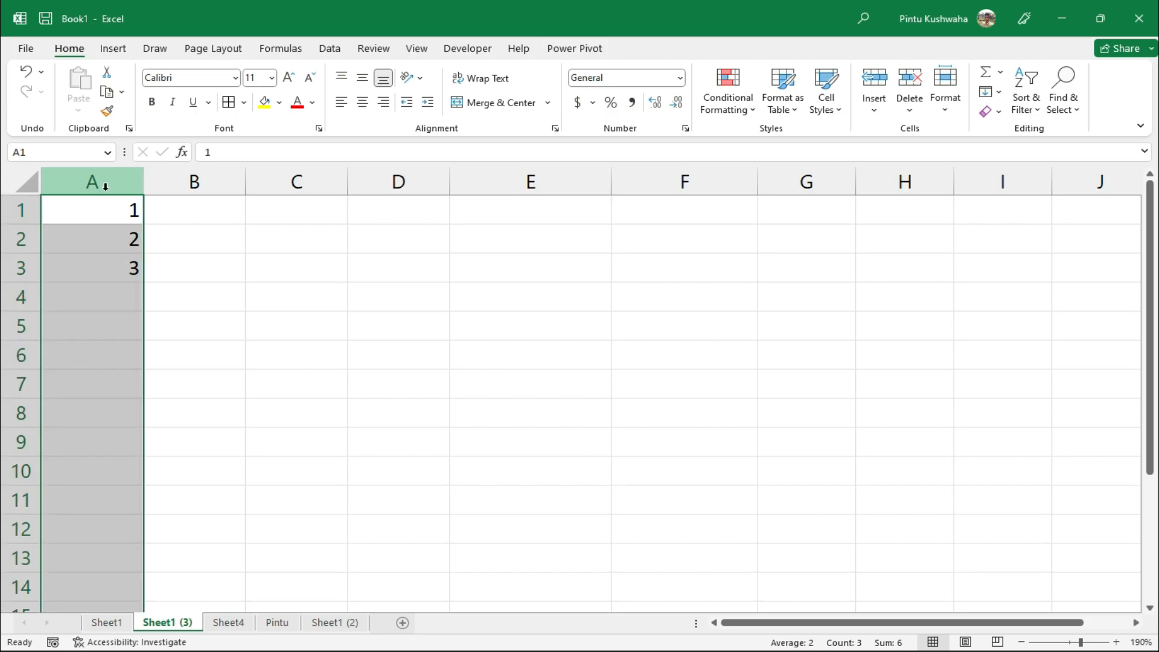
Format column A as Number with the decimal places value cleared
right_click(106, 188)
click(176, 402)
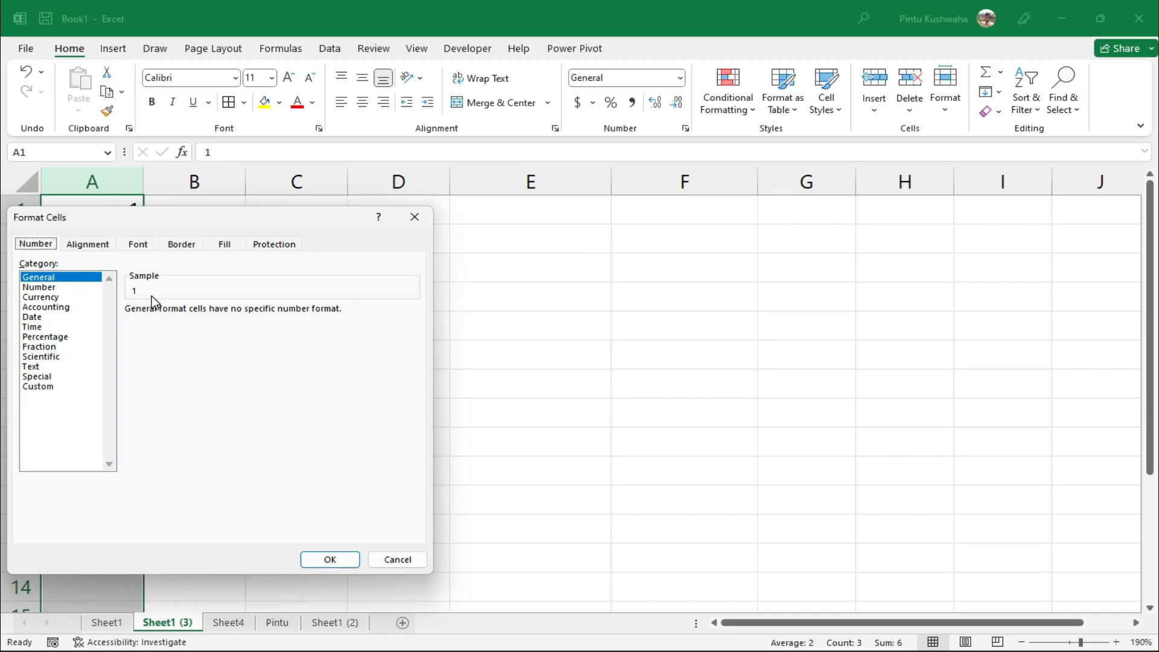
click(52, 288)
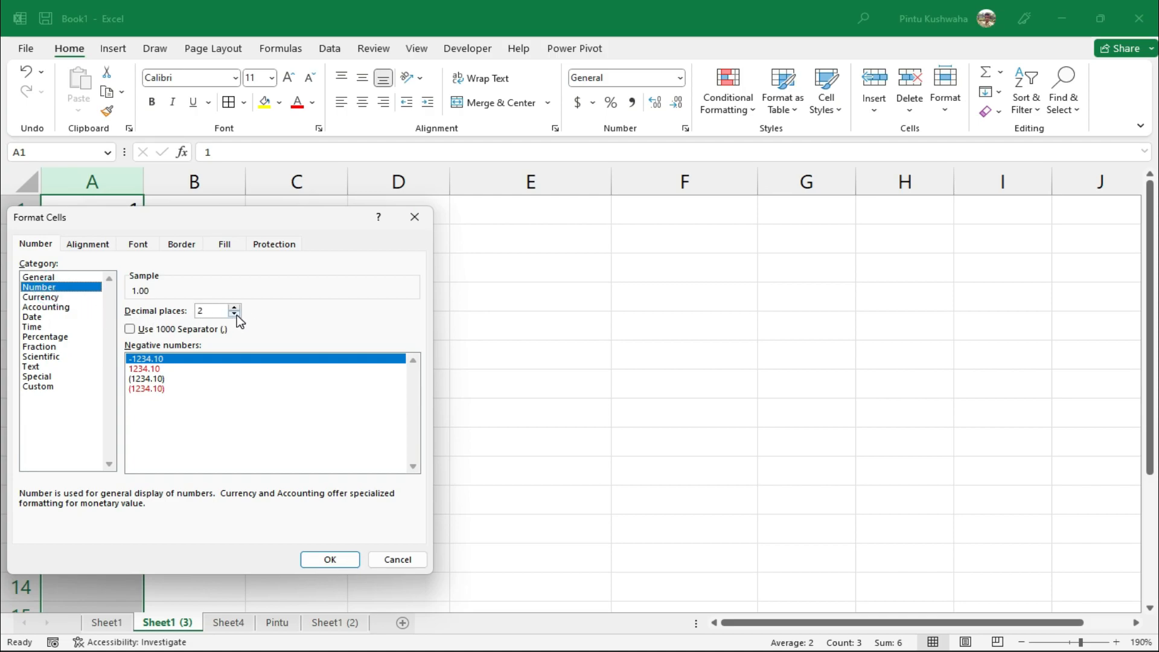
double_click(213, 312)
key(BackSpace)
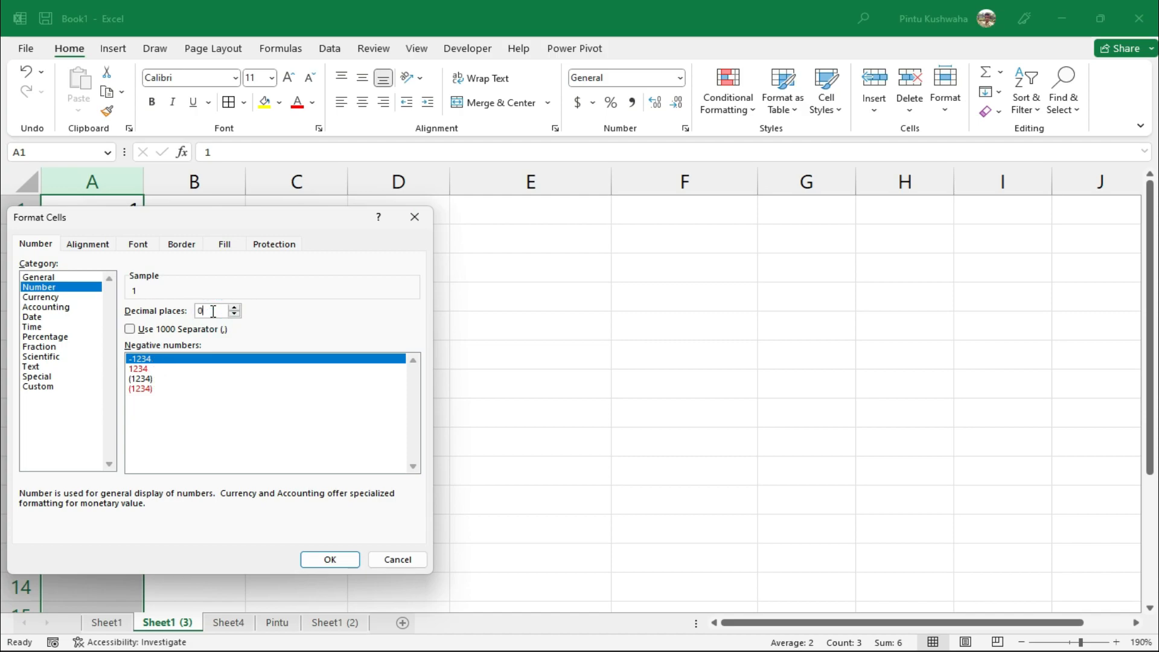
click(331, 559)
Extend the 1, 2, 3 series down column A so A1:A10 holds 1 through 10
click(108, 294)
click(106, 382)
click(100, 416)
click(111, 435)
click(124, 296)
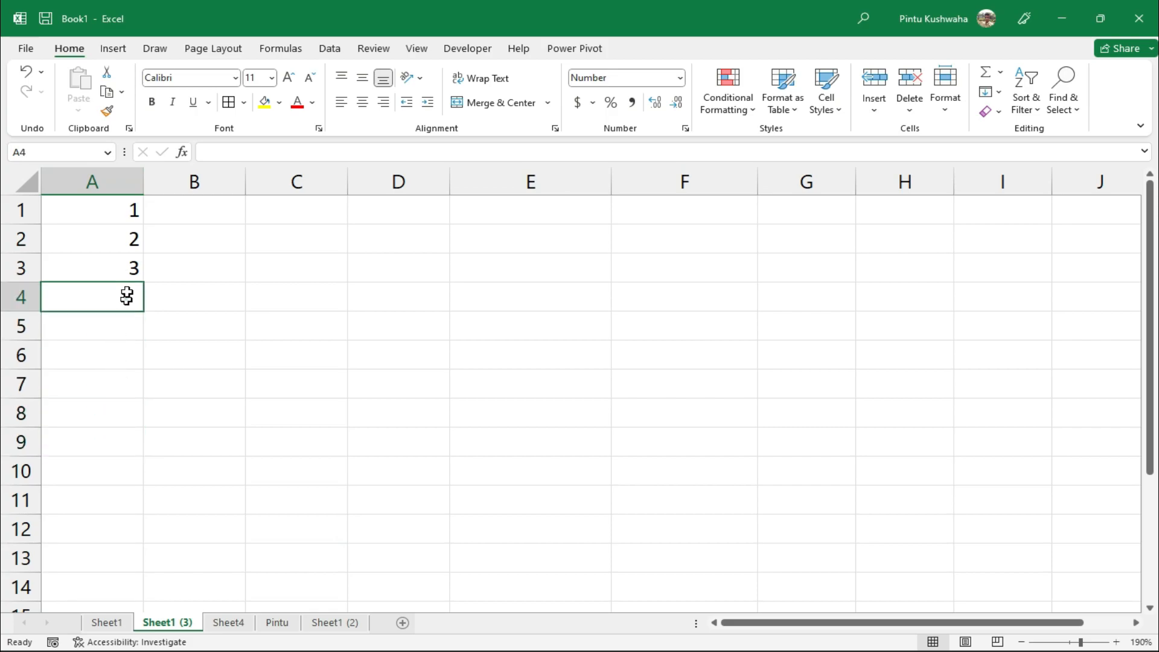
drag(133, 209, 150, 474)
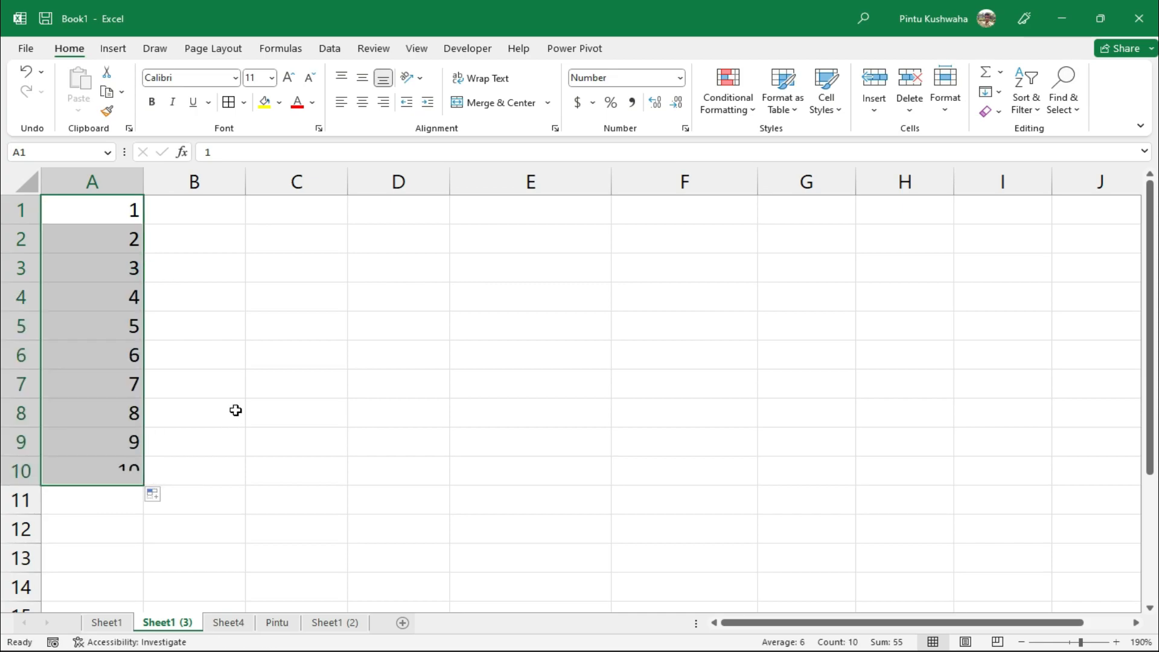
click(235, 410)
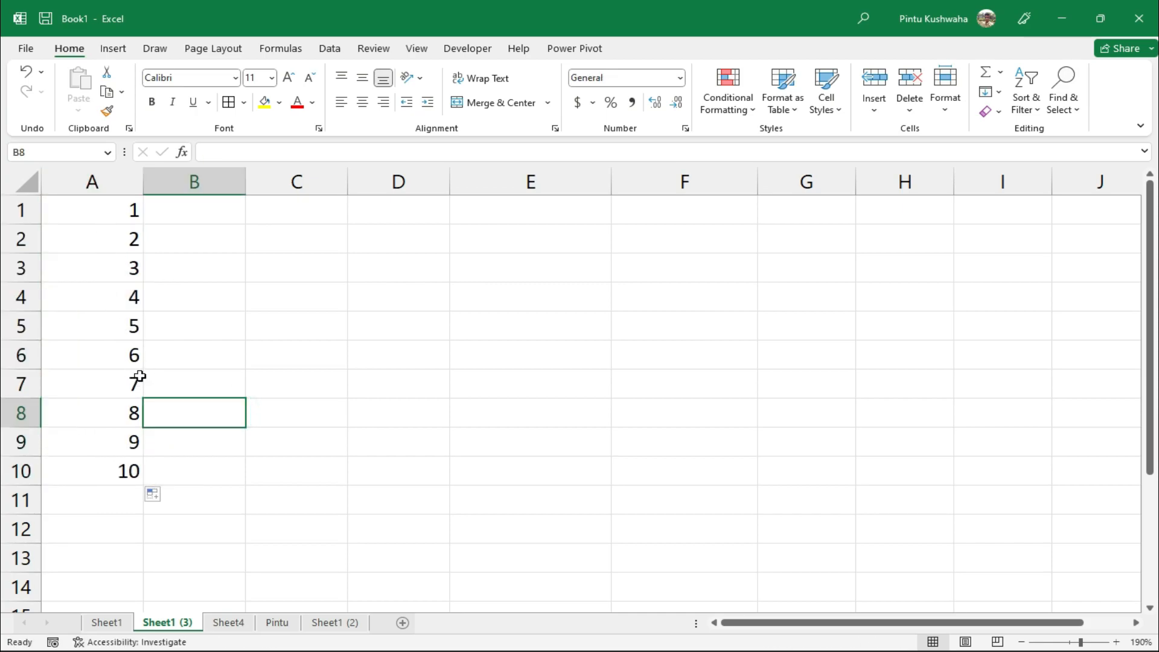
click(229, 216)
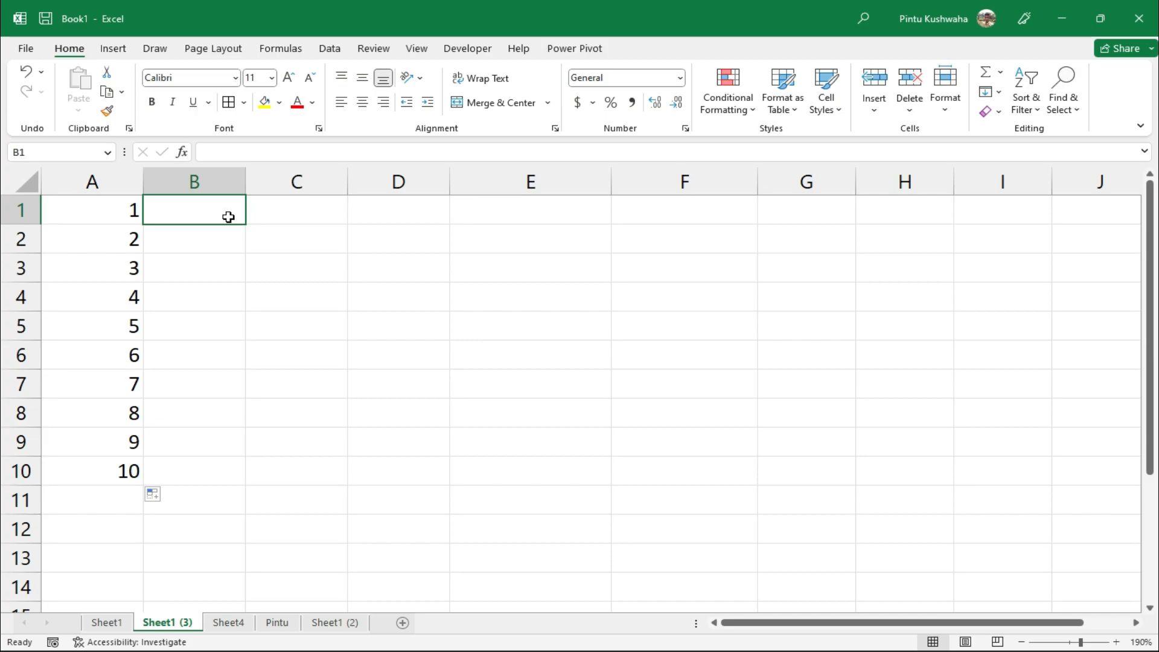
Enter the date 3/6/2023 in cell B1
text(3/6/2023)
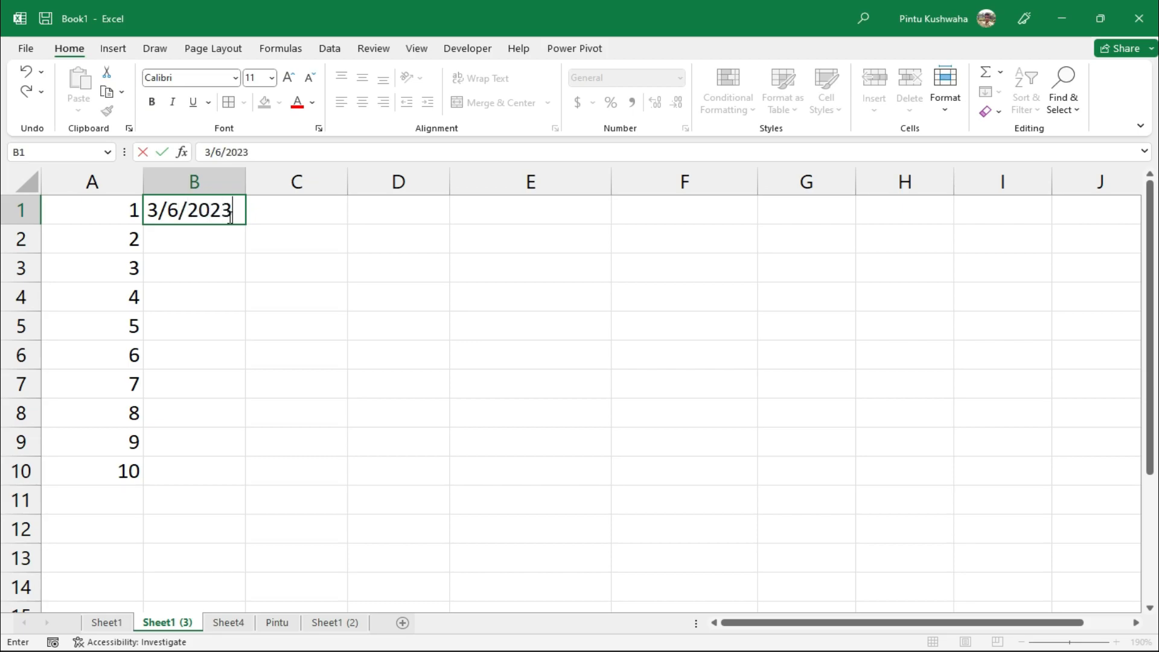
key(Return)
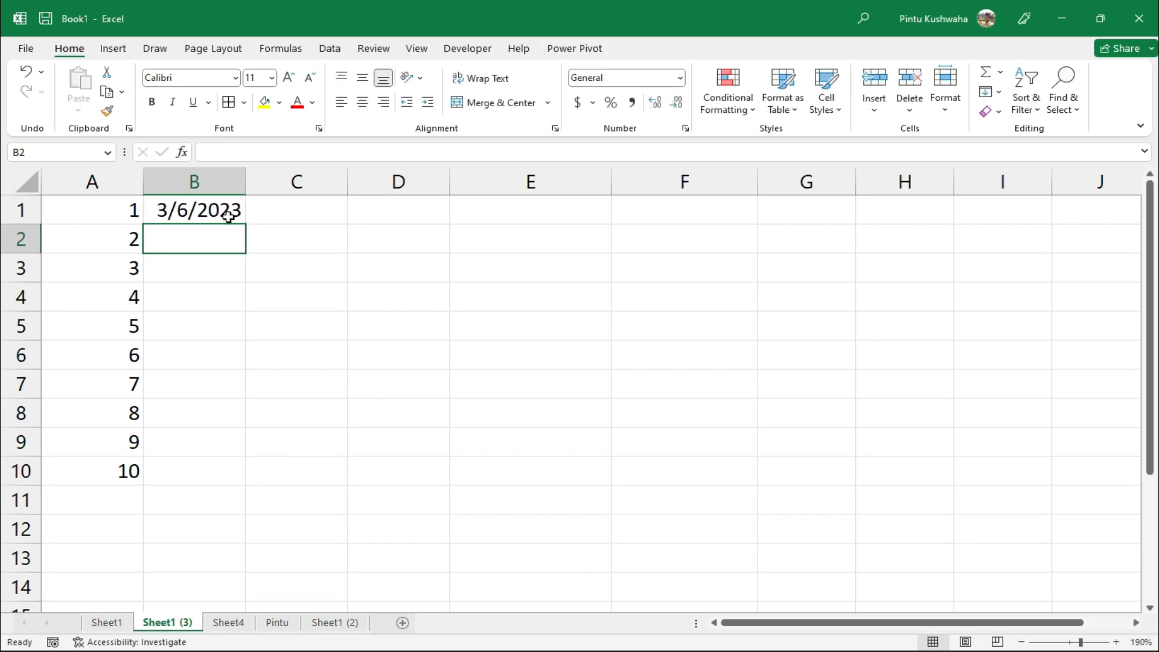
click(221, 209)
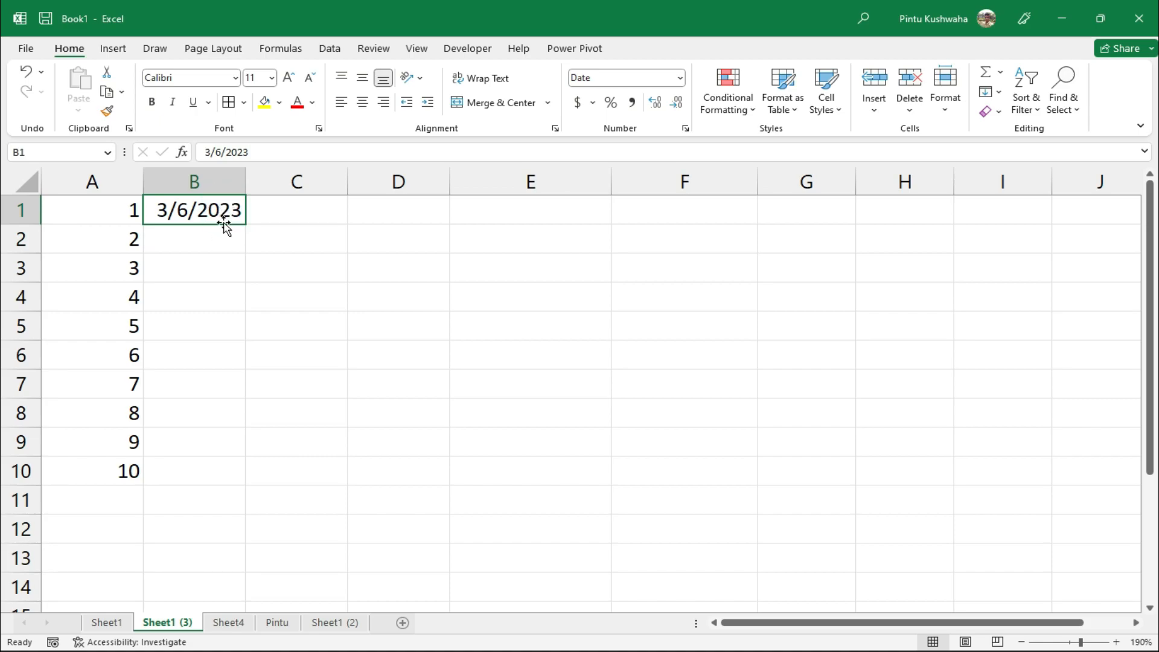
Give column B the long weekday date format and widen it to show Monday, March 6, 2023
click(199, 183)
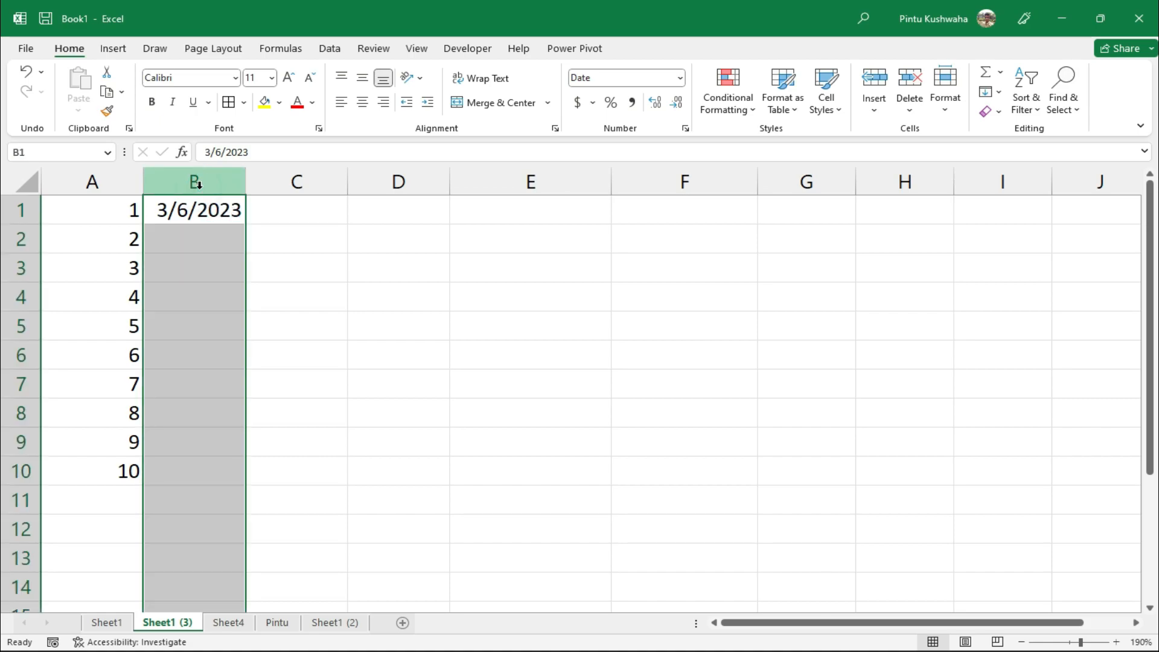
right_click(199, 184)
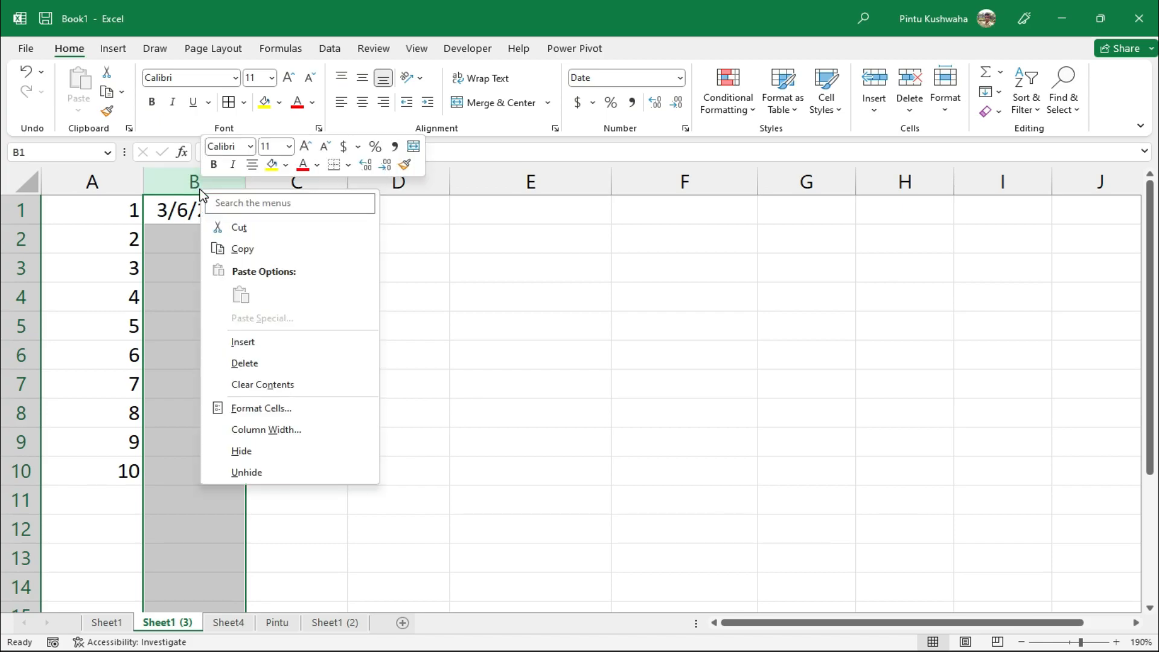
click(261, 403)
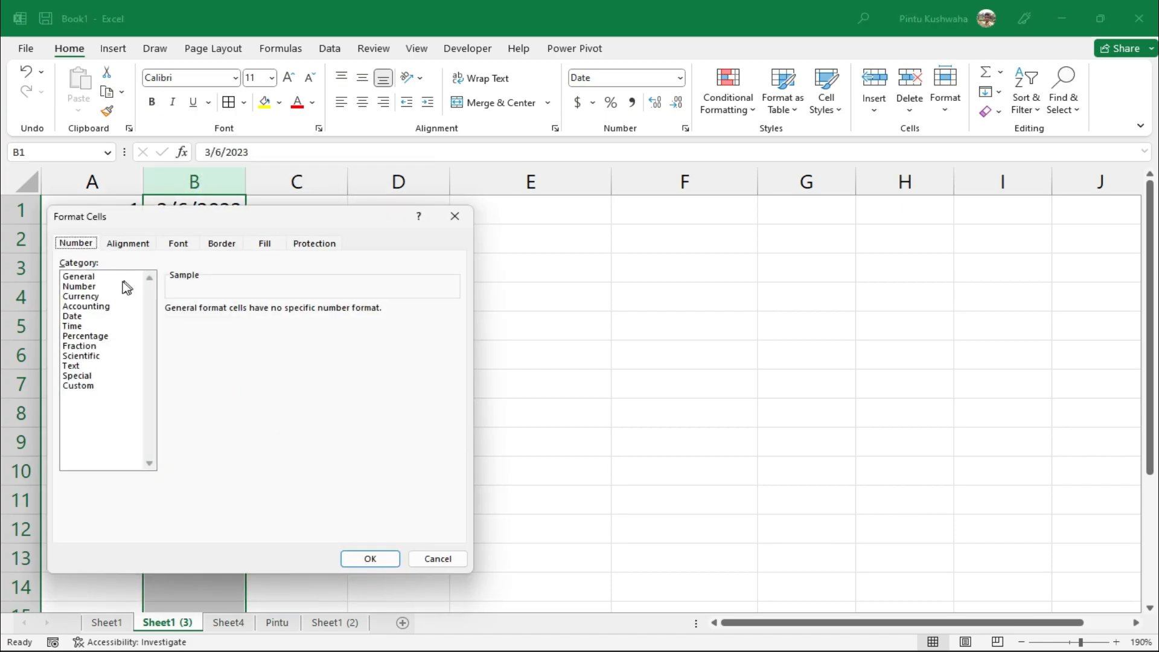
drag(173, 227, 417, 254)
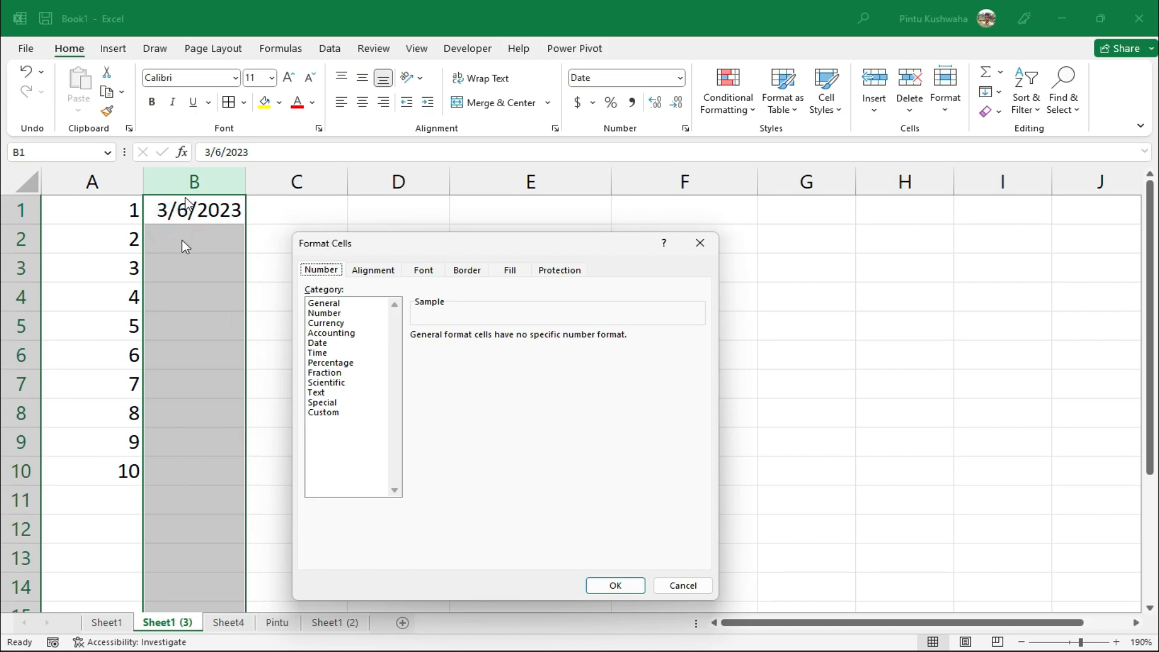
click(327, 345)
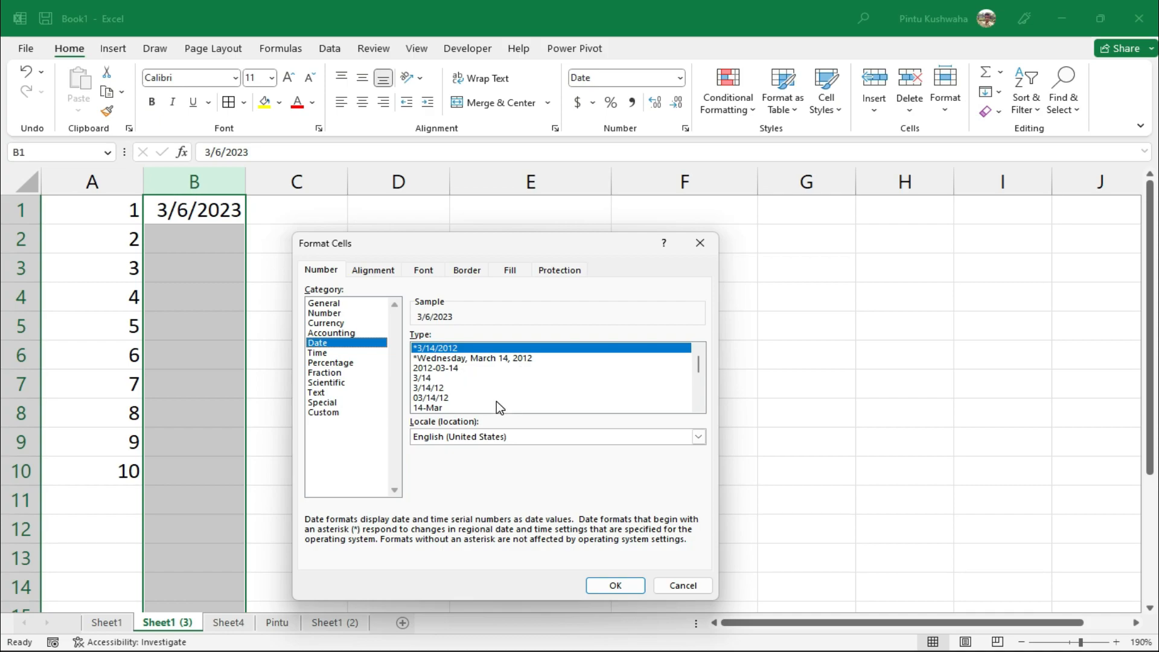
click(503, 360)
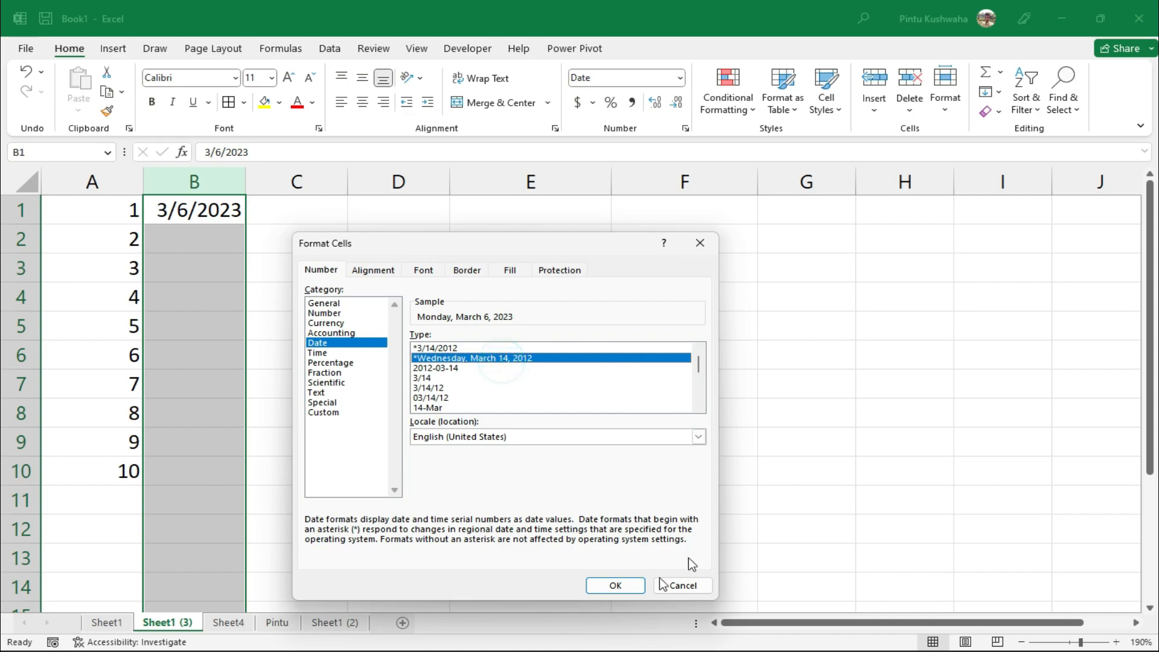
click(616, 586)
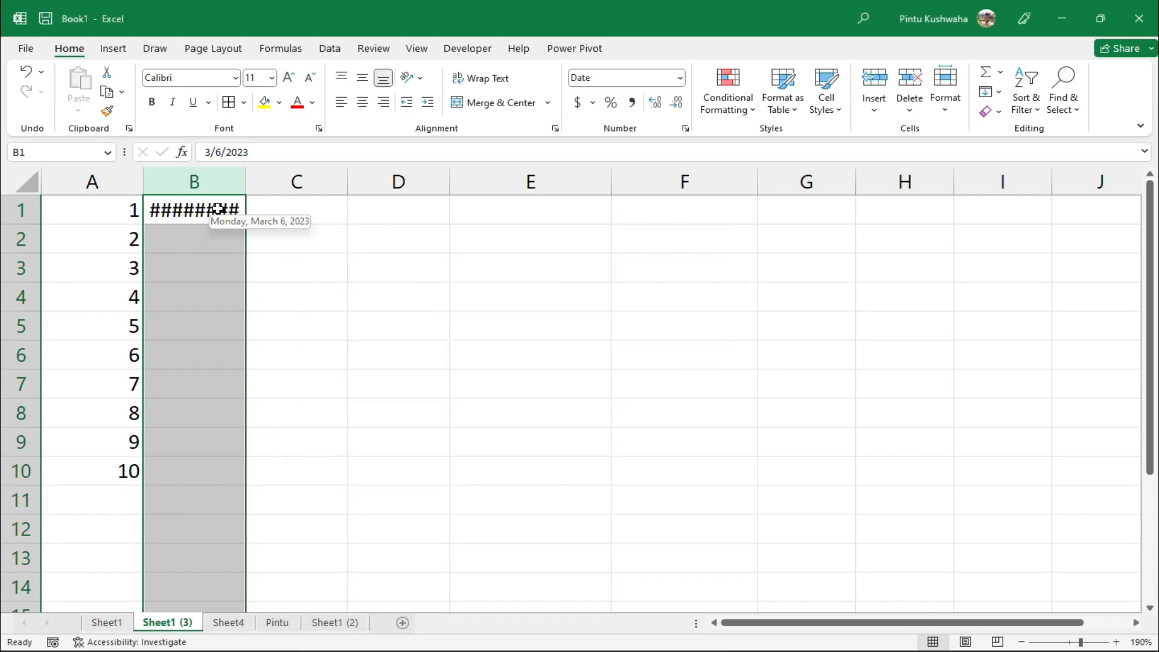
drag(248, 180, 452, 197)
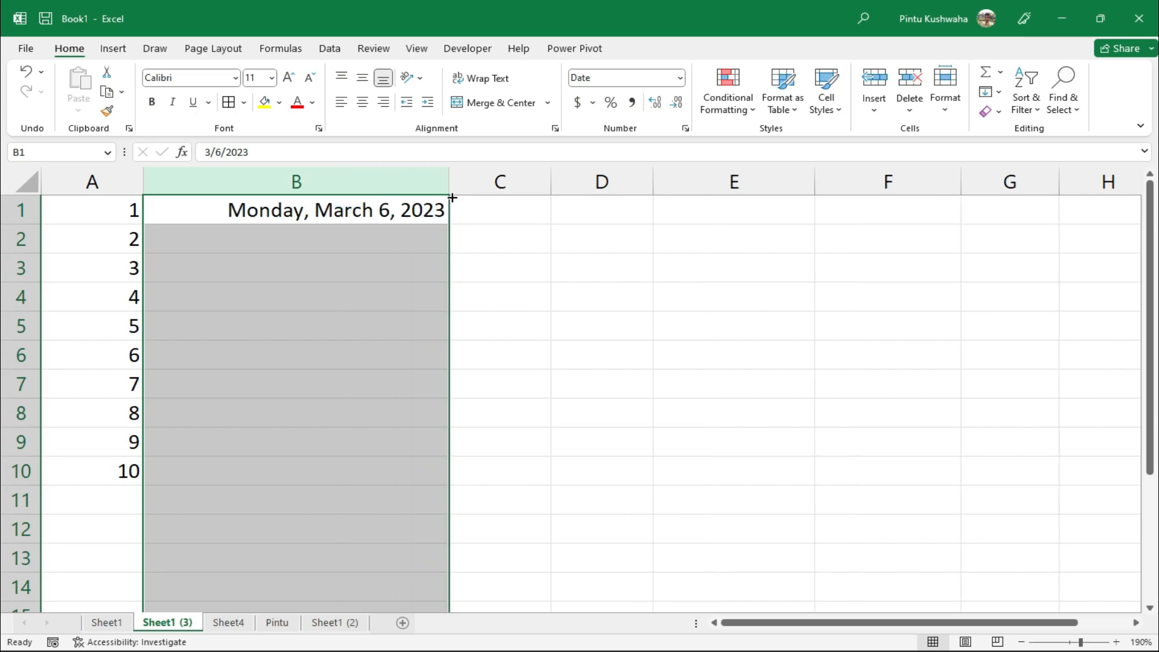
click(367, 257)
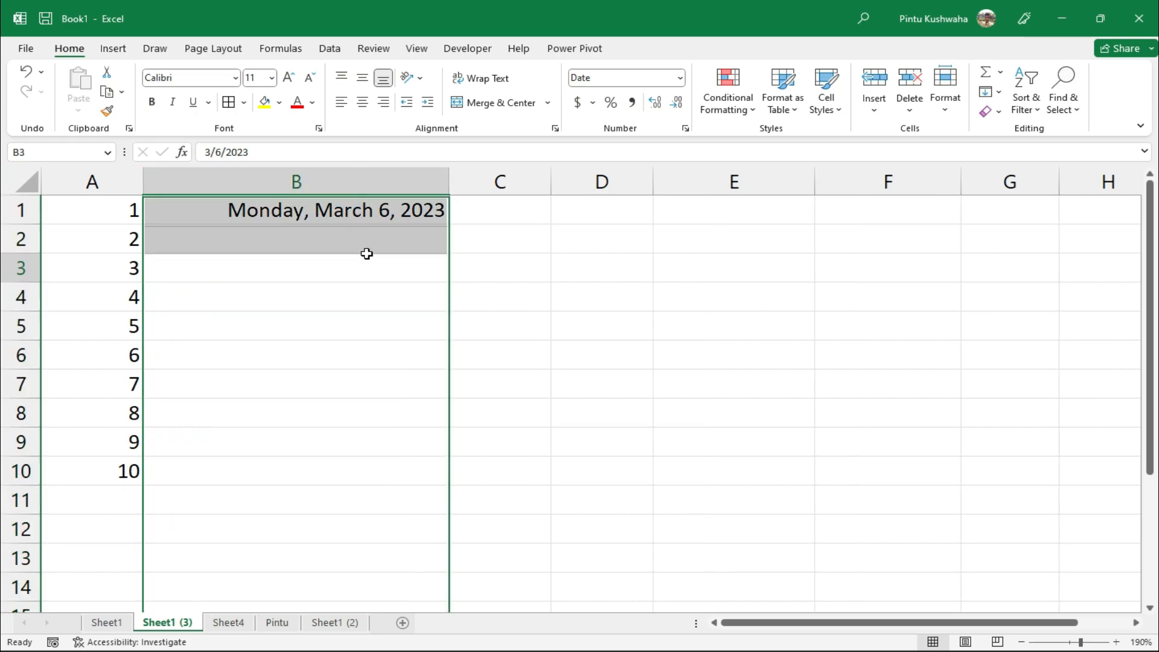
Auto-fill B1 down to B10 with daily dates from March 6 to March 15, 2023
click(308, 220)
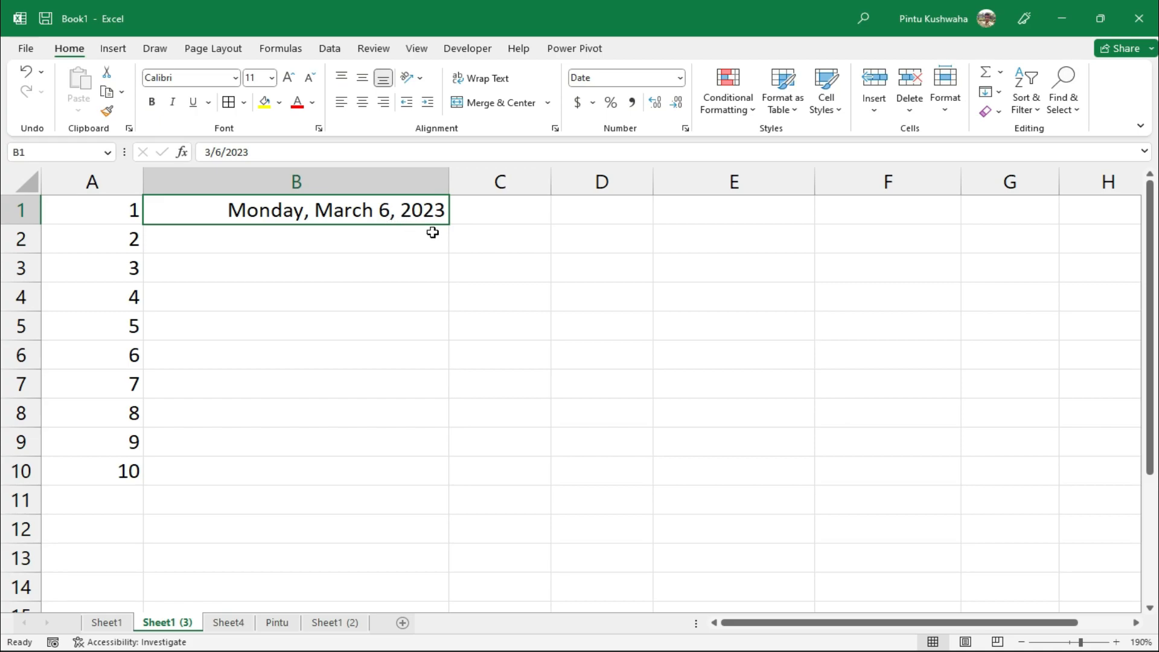
click(363, 241)
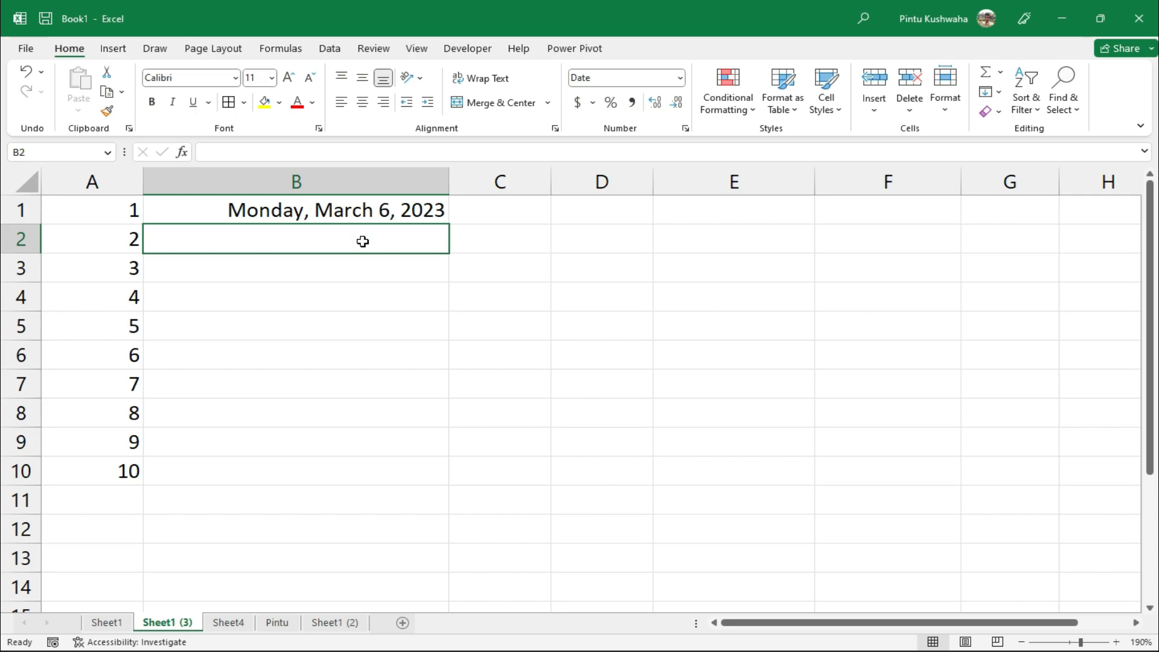
click(386, 215)
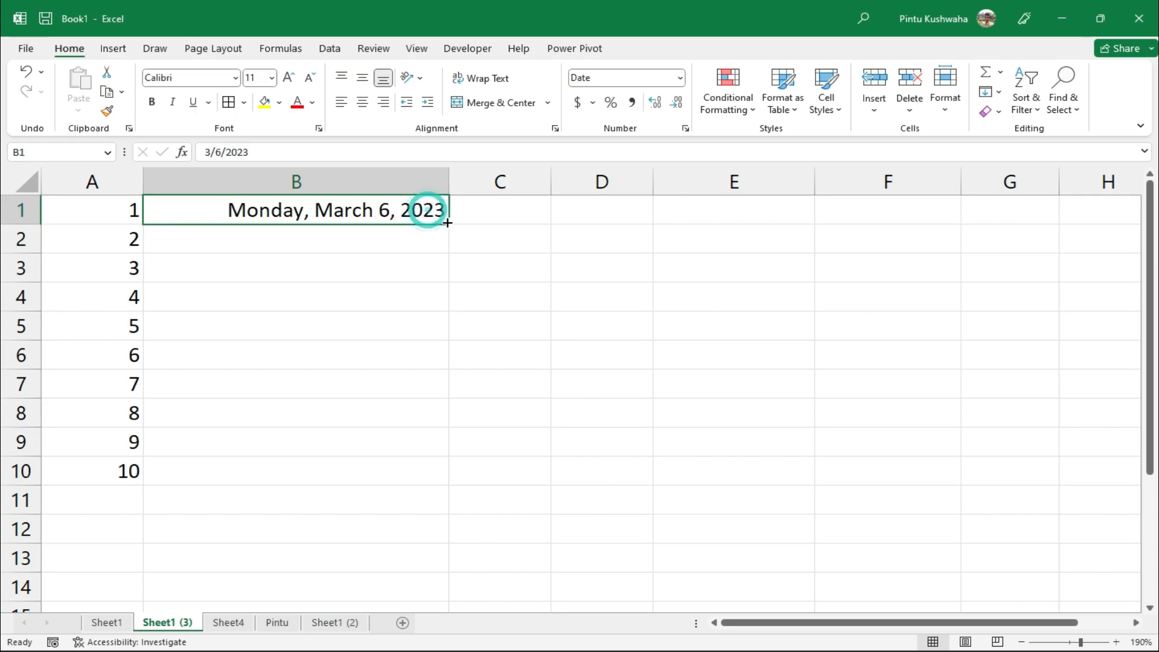
drag(447, 222, 455, 484)
click(500, 436)
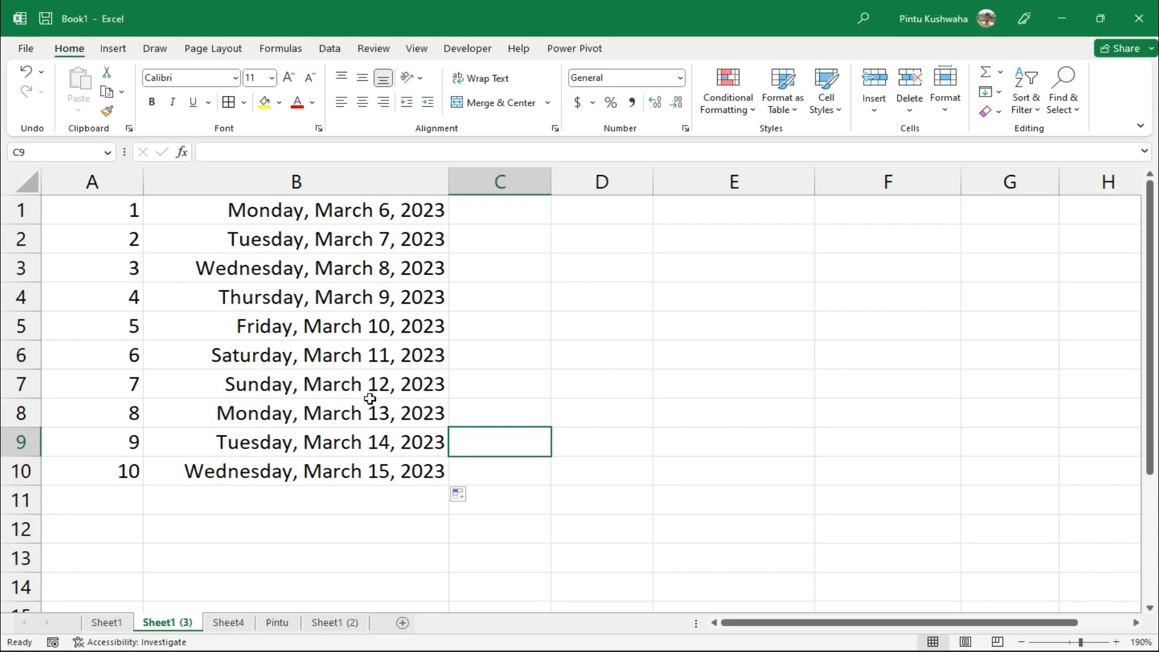
click(524, 207)
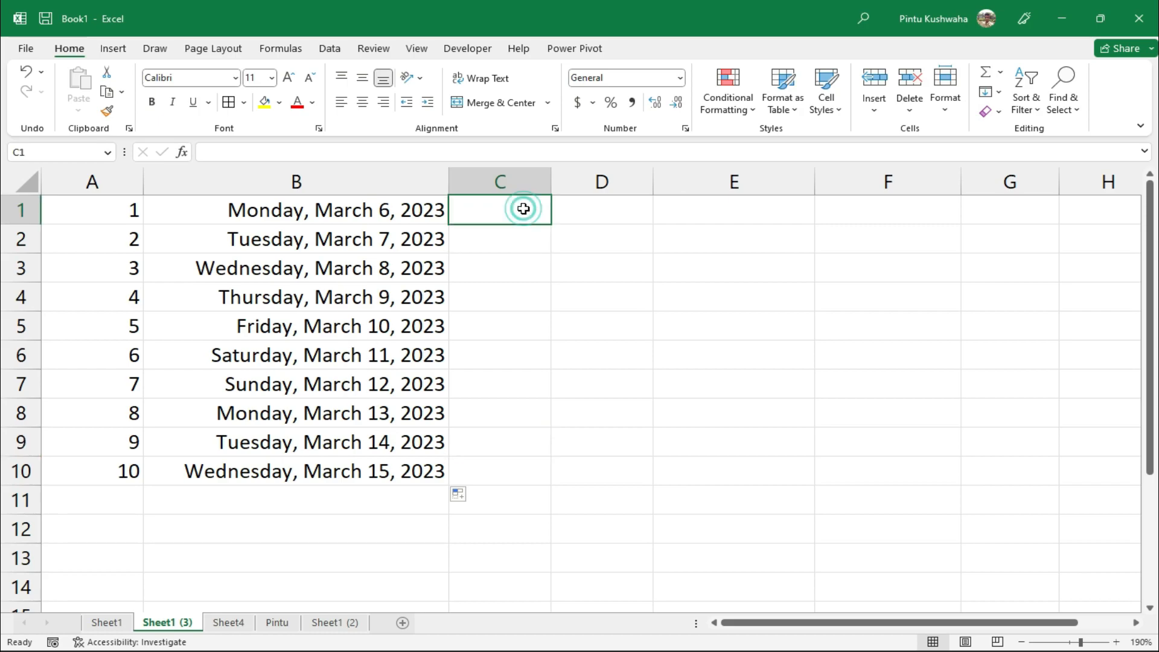
Enter 11:00 in C1 and format column C with the 1:30:55 PM time style
text(:)
text(11)
text(:)
text(00)
key(Return)
click(529, 206)
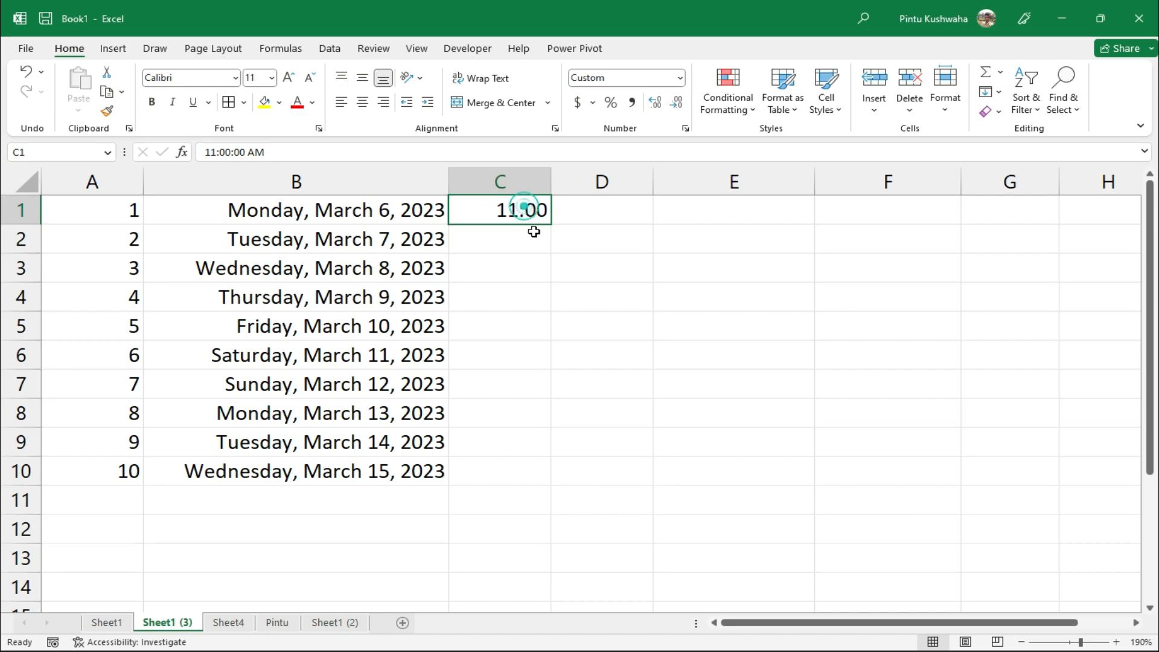
click(529, 191)
right_click(529, 191)
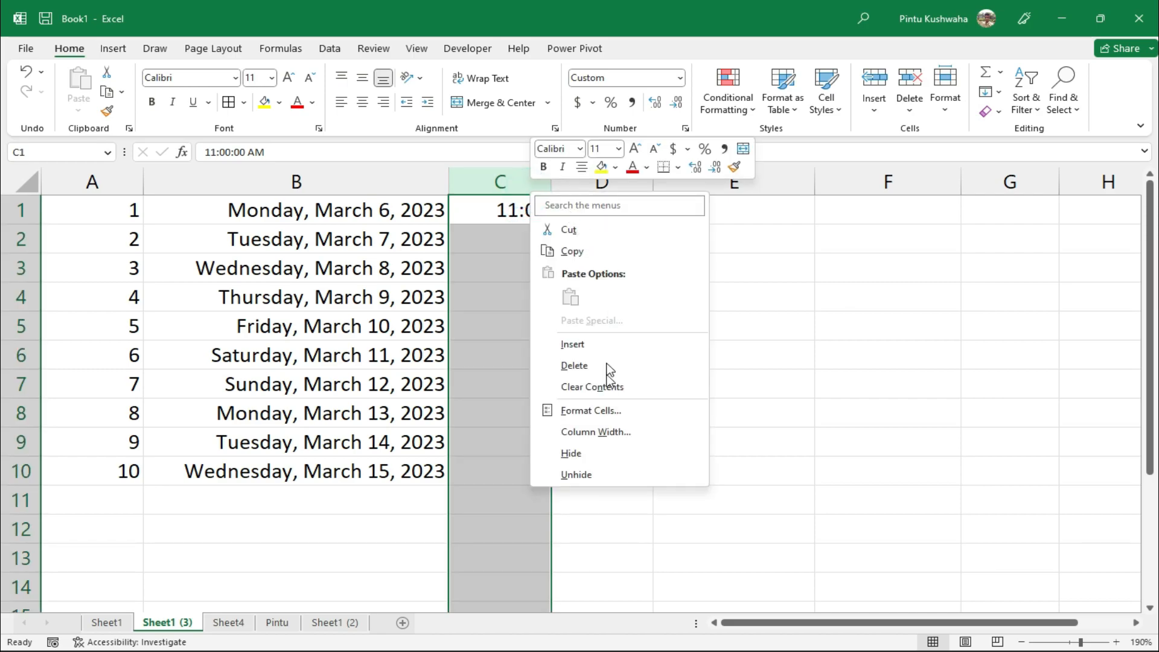
click(608, 417)
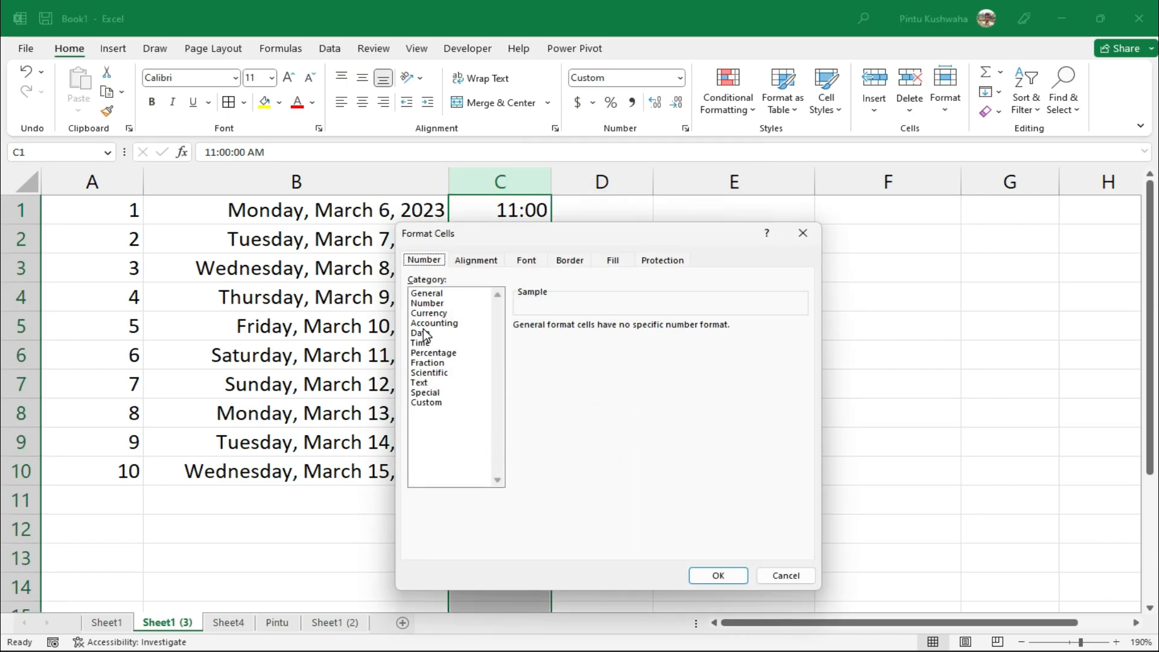
click(421, 344)
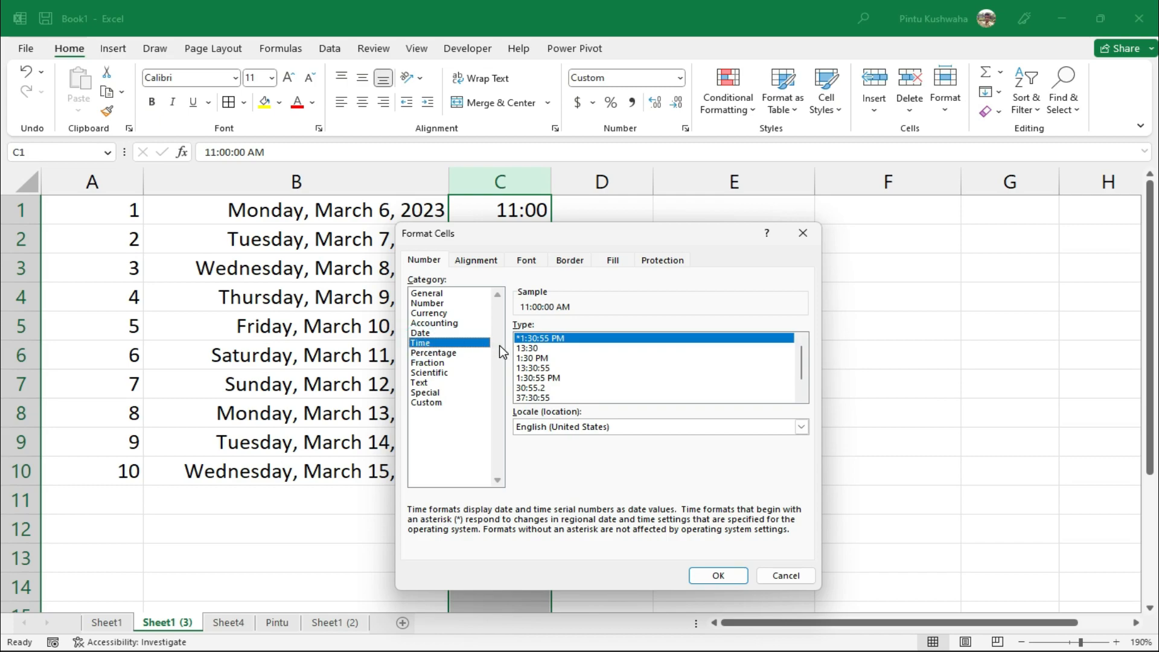
click(537, 357)
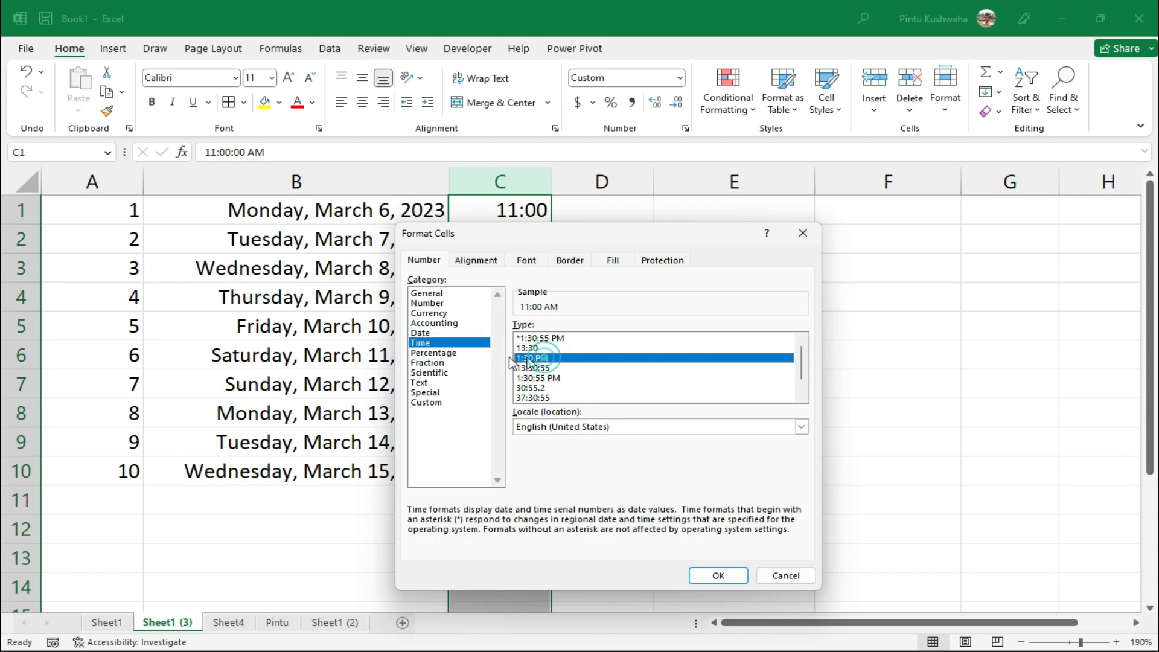
click(566, 337)
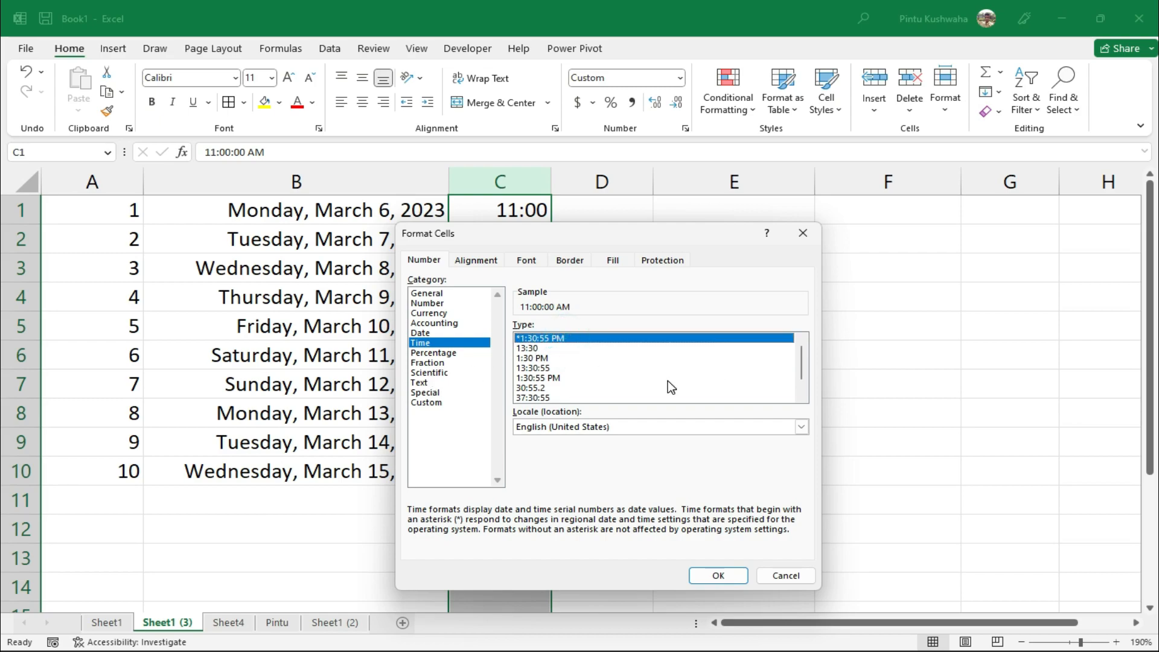
click(717, 576)
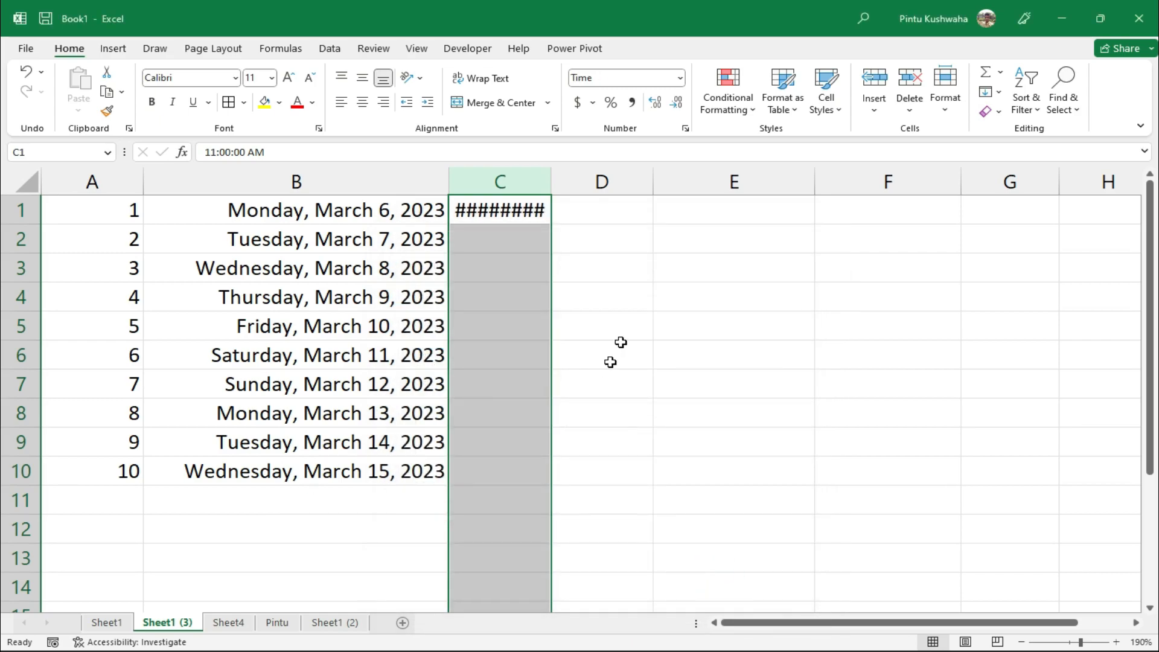
Widen column C and fill hourly times from 11:00:00 AM down to 8:00:00 PM in C10
drag(559, 188, 663, 189)
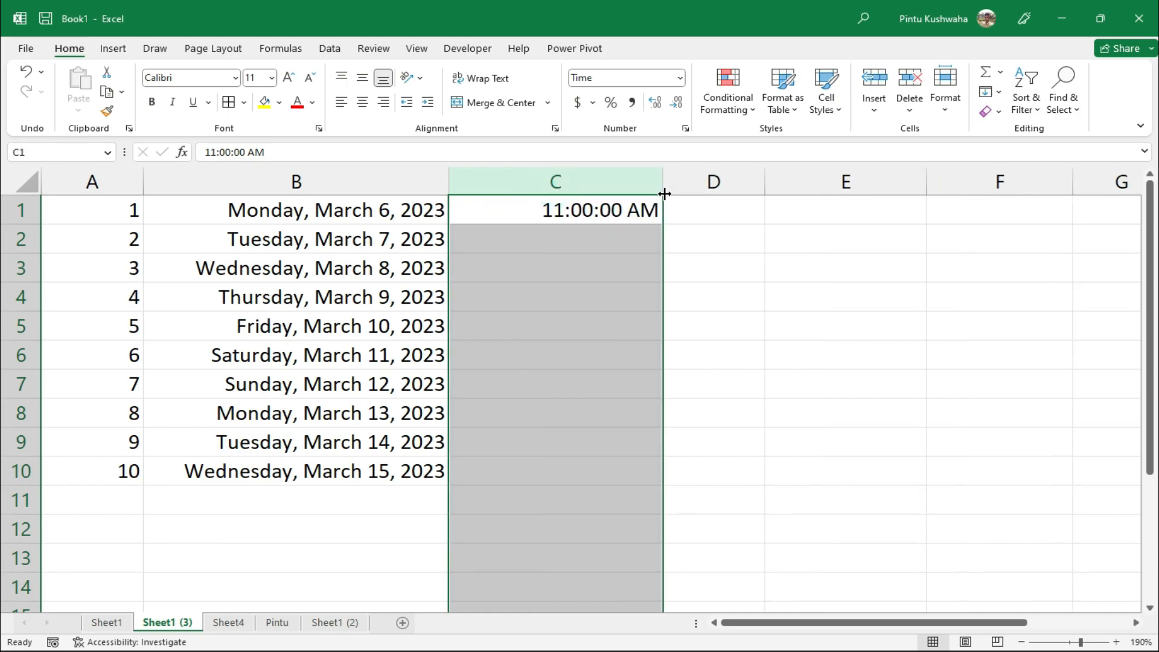
click(607, 210)
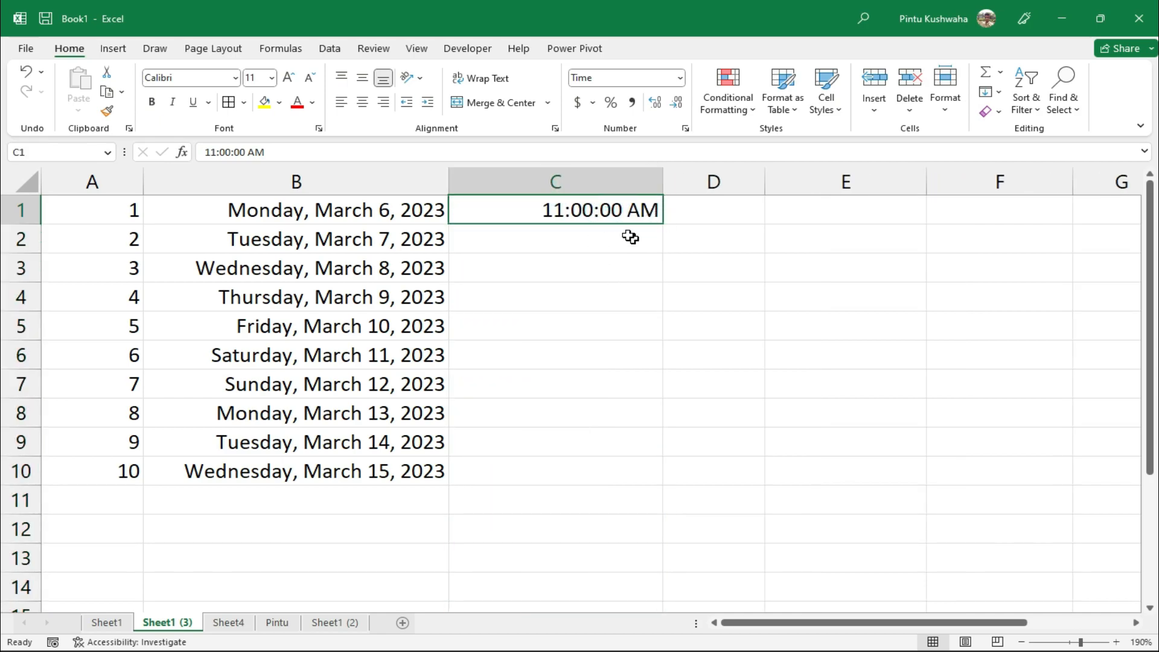
drag(663, 224, 624, 478)
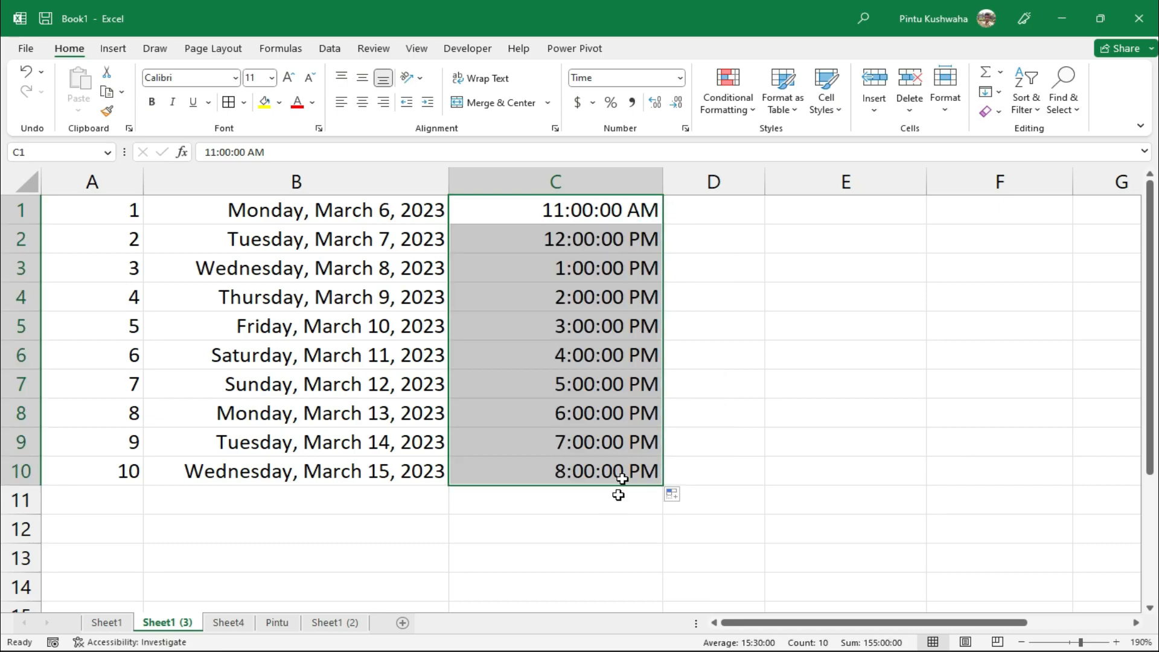
click(776, 478)
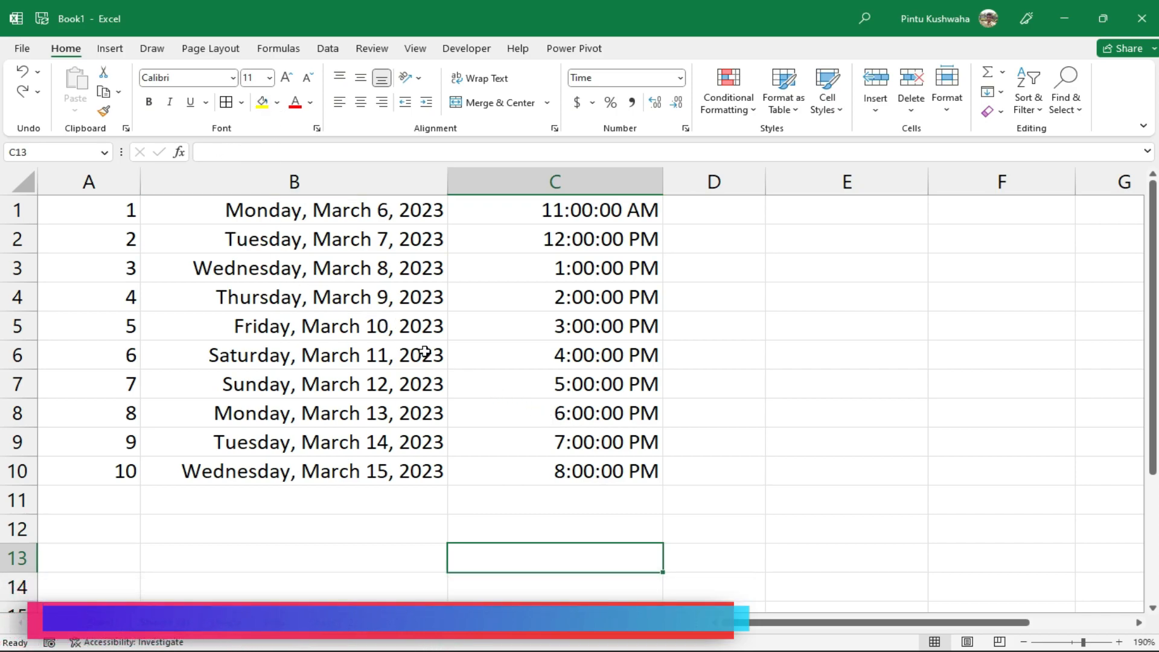
click(274, 477)
Apply the Bahnschrift Condensed font to the A1:C10 table
drag(74, 208, 612, 488)
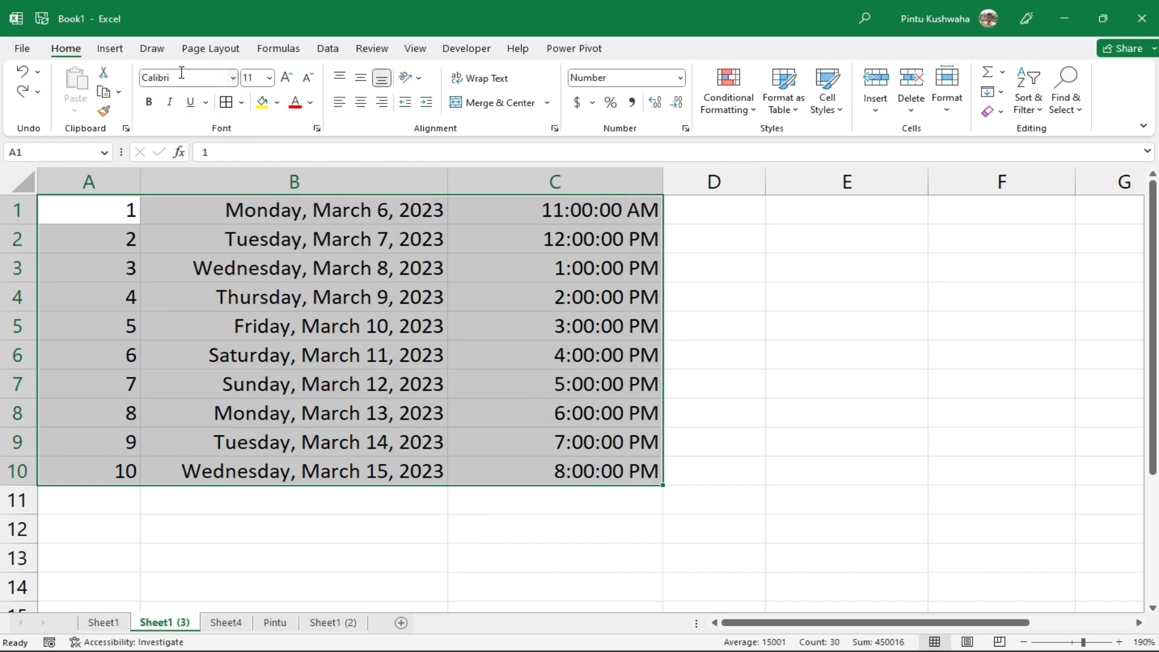
click(233, 79)
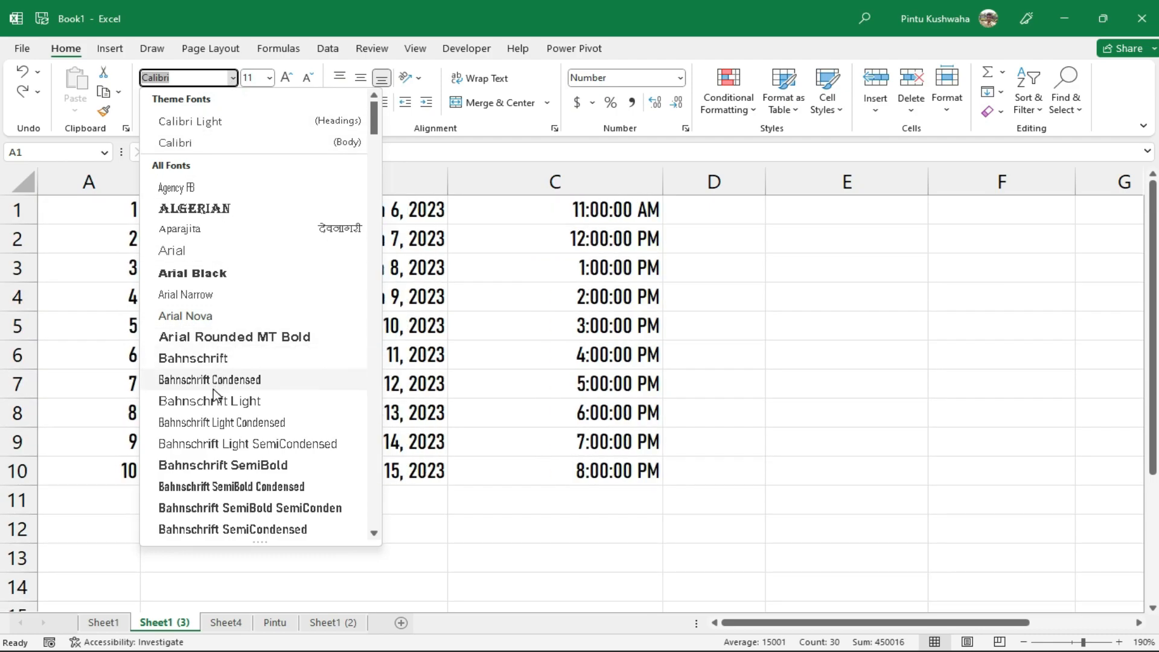
click(213, 386)
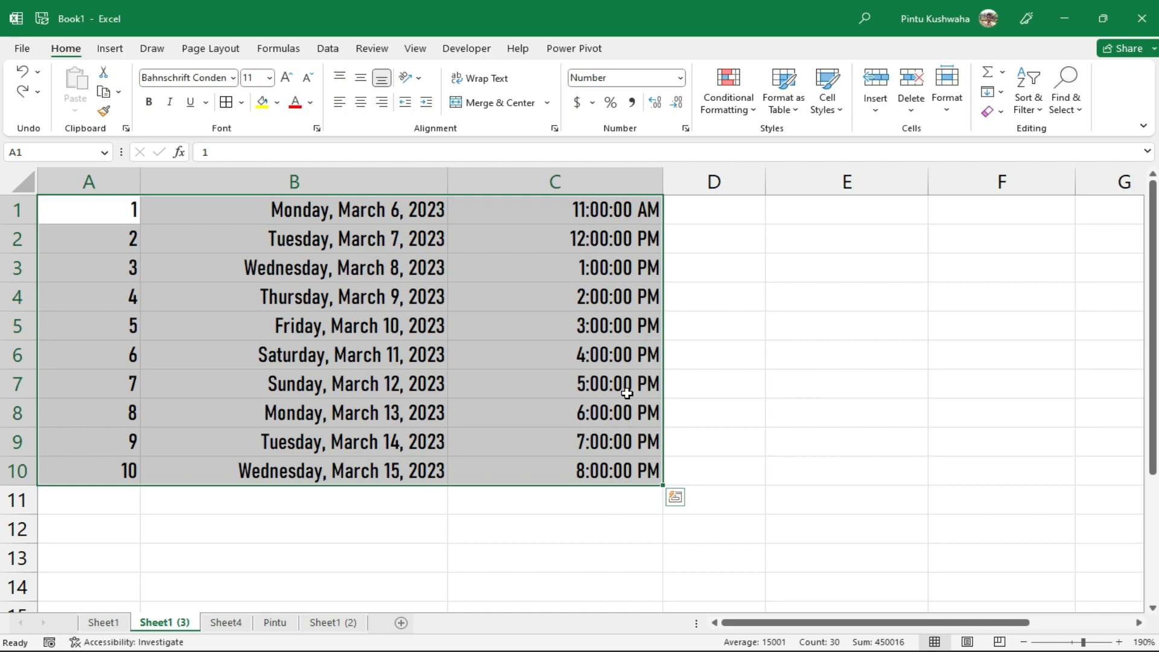
Try font sizes 14 and 18 on the table, settling on size 12
click(270, 85)
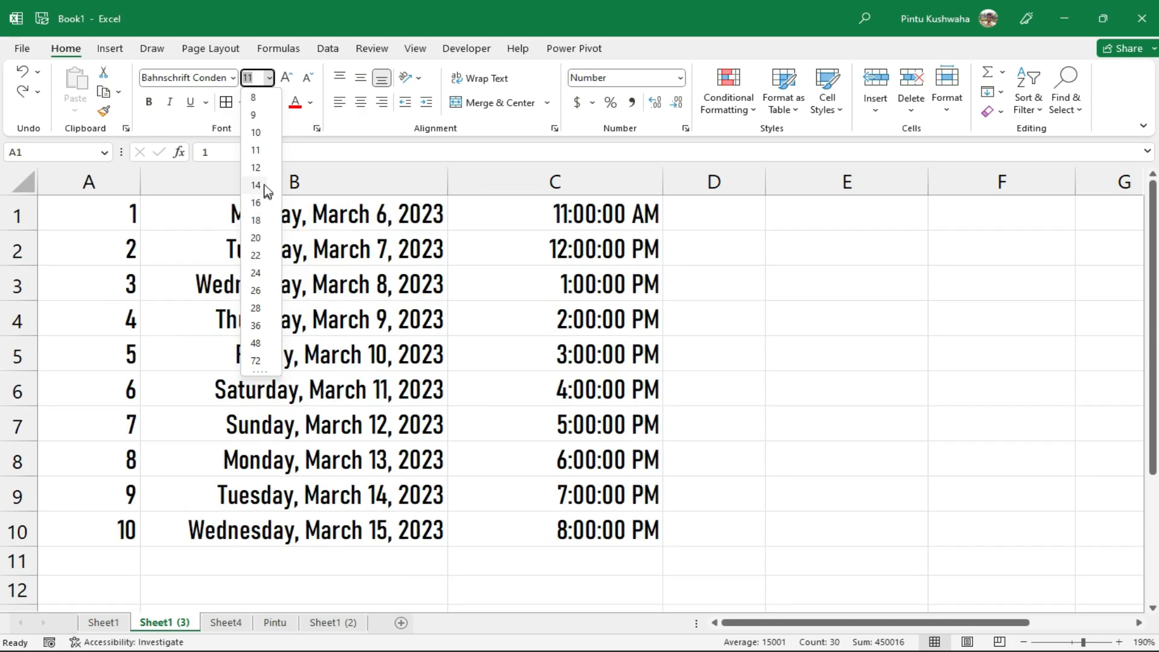
click(257, 185)
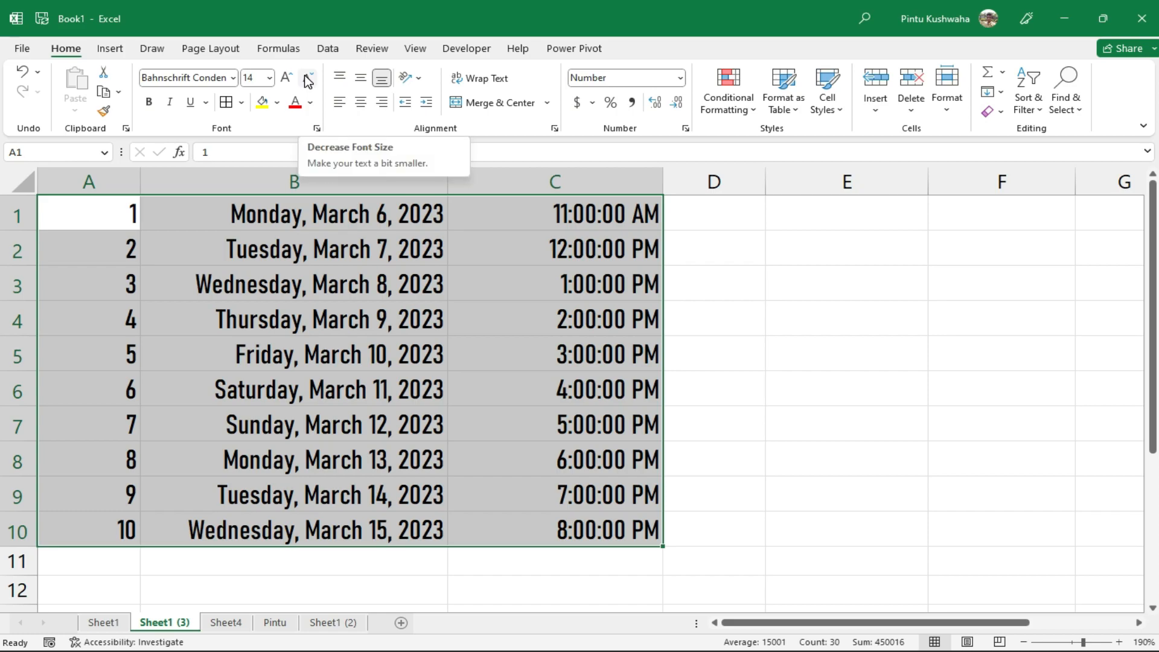
click(288, 78)
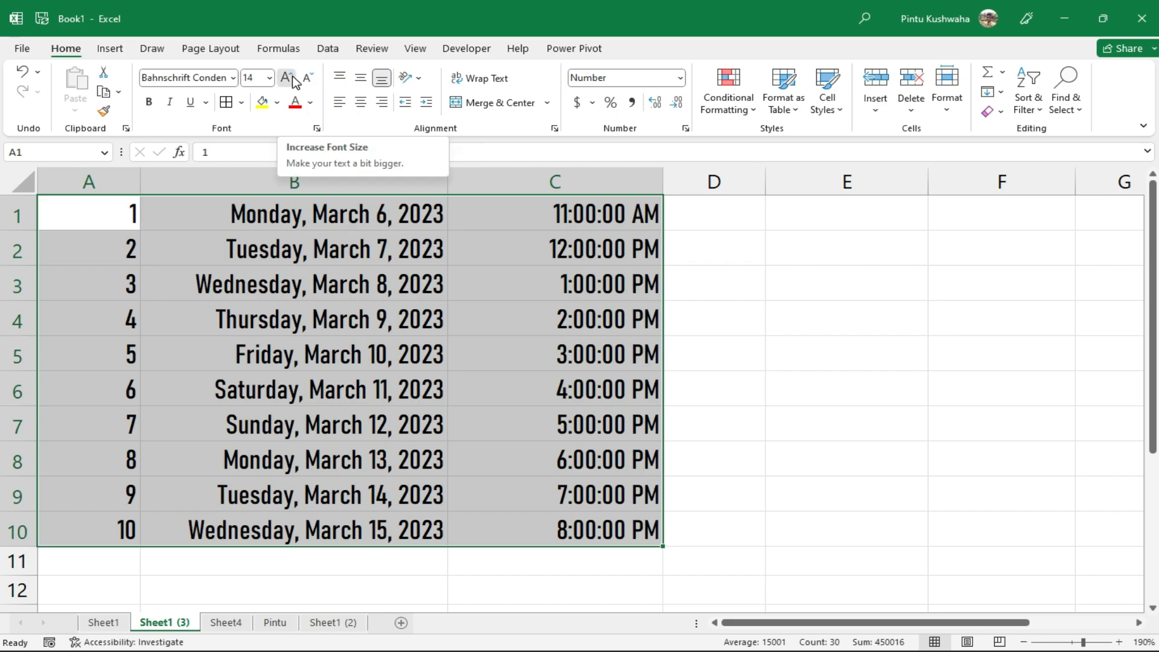
click(287, 78)
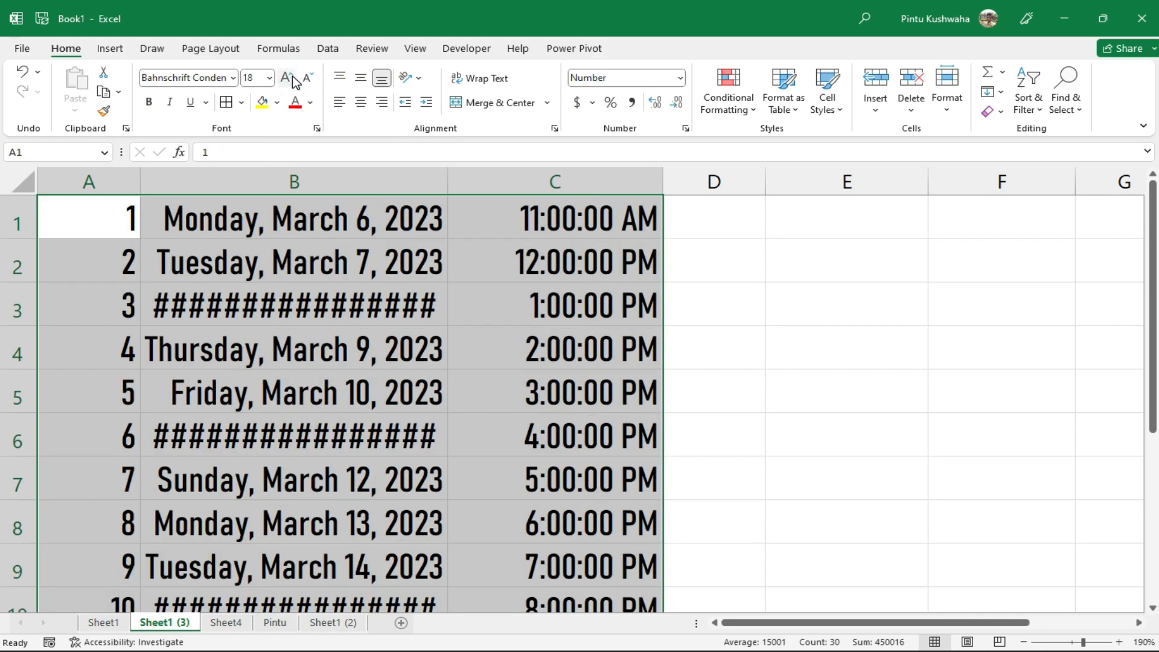
click(310, 77)
click(310, 77)
click(309, 78)
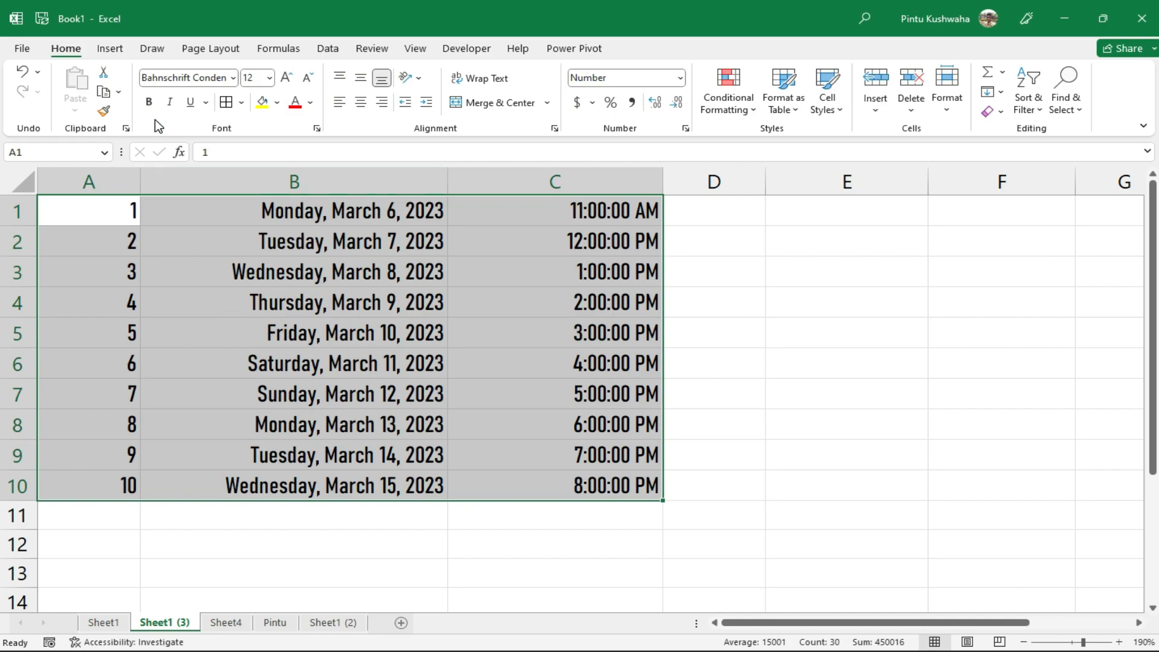
Make the table text bold, italic and single-underlined, after briefly trying double underline
click(150, 102)
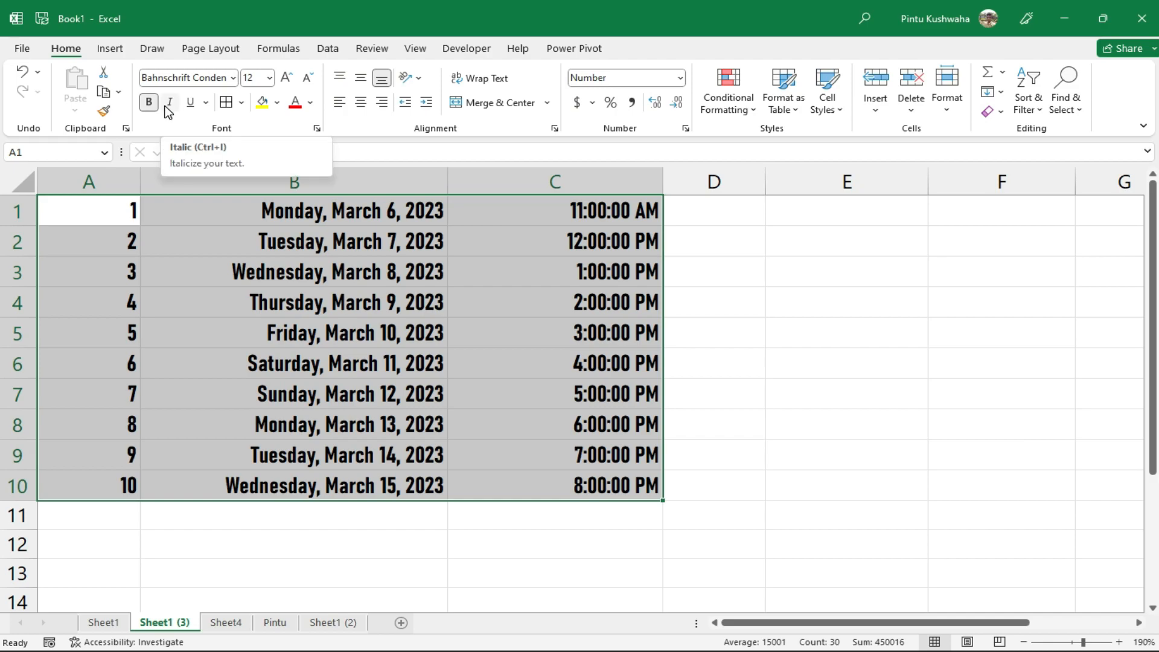
click(166, 107)
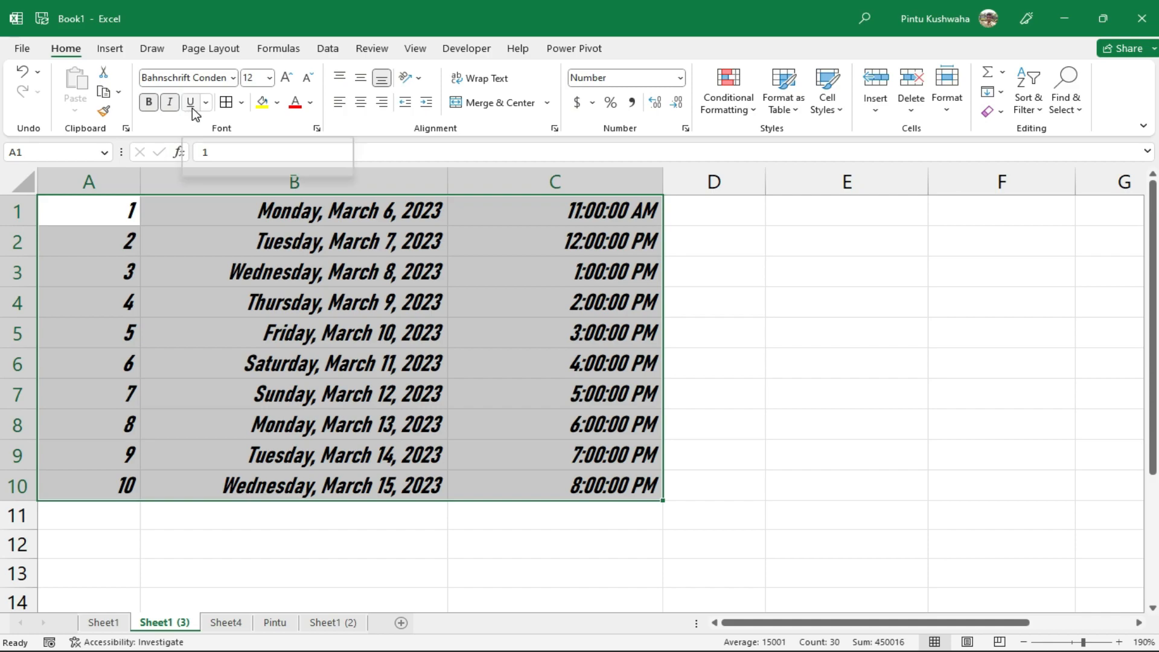
click(192, 108)
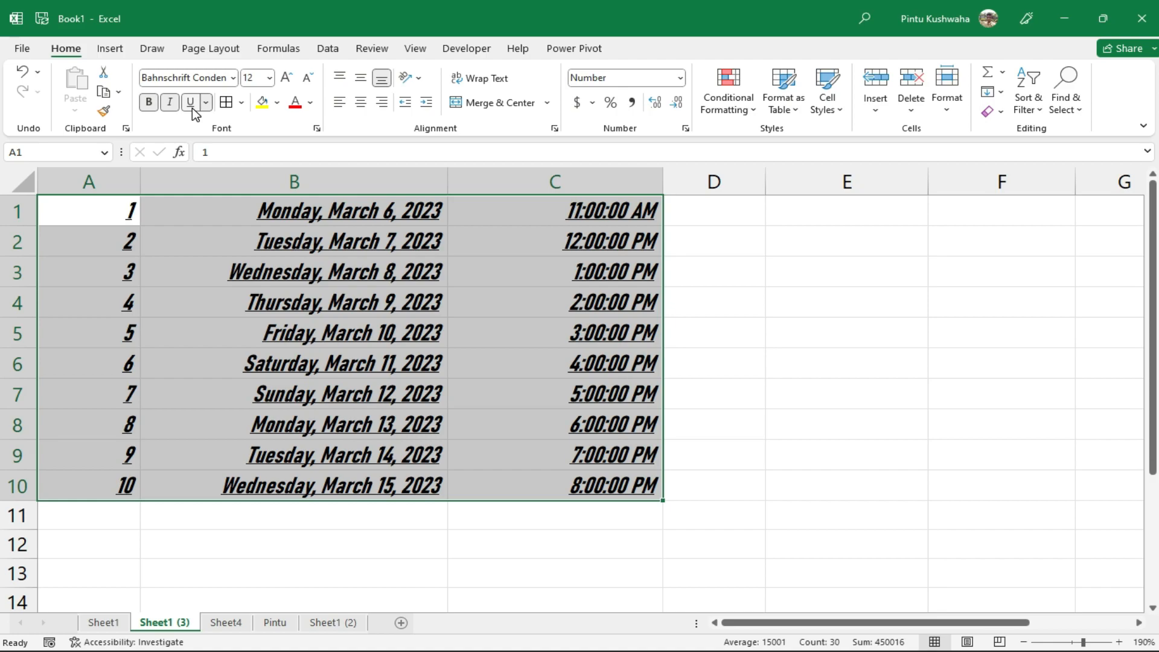
click(205, 102)
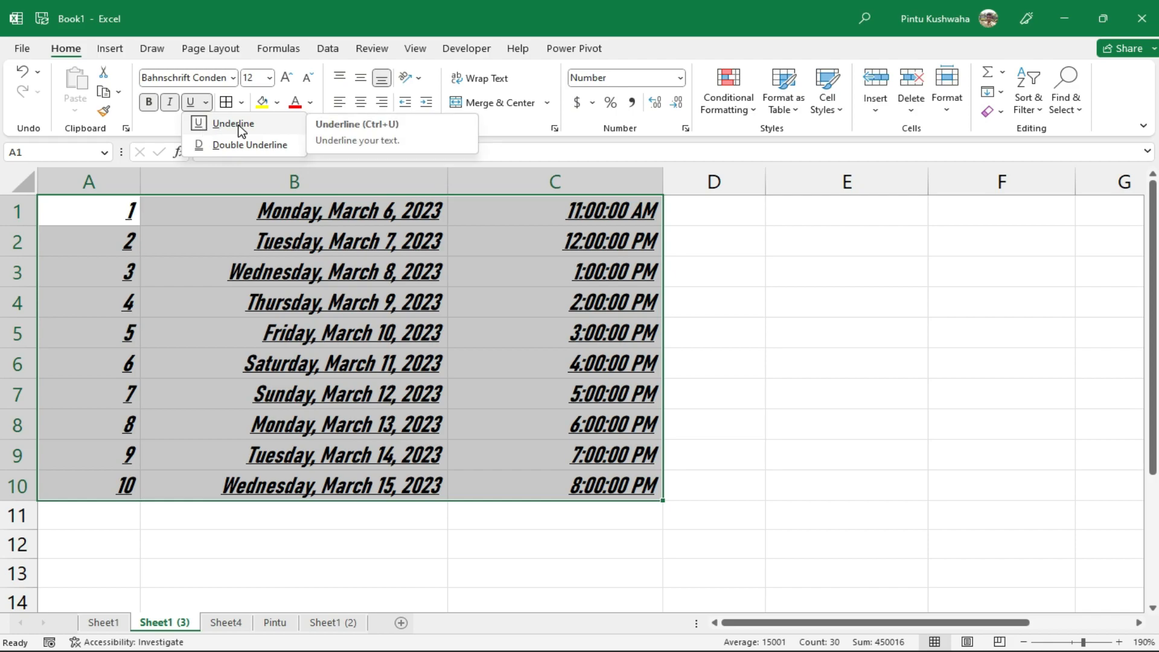
click(239, 145)
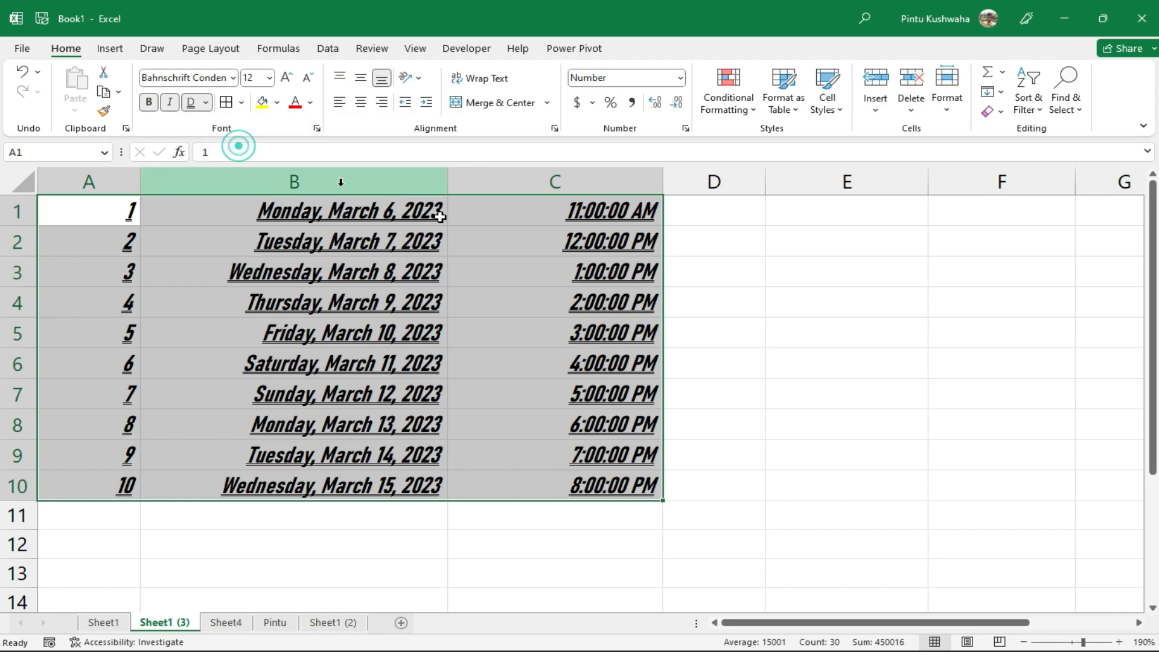
click(207, 102)
click(211, 125)
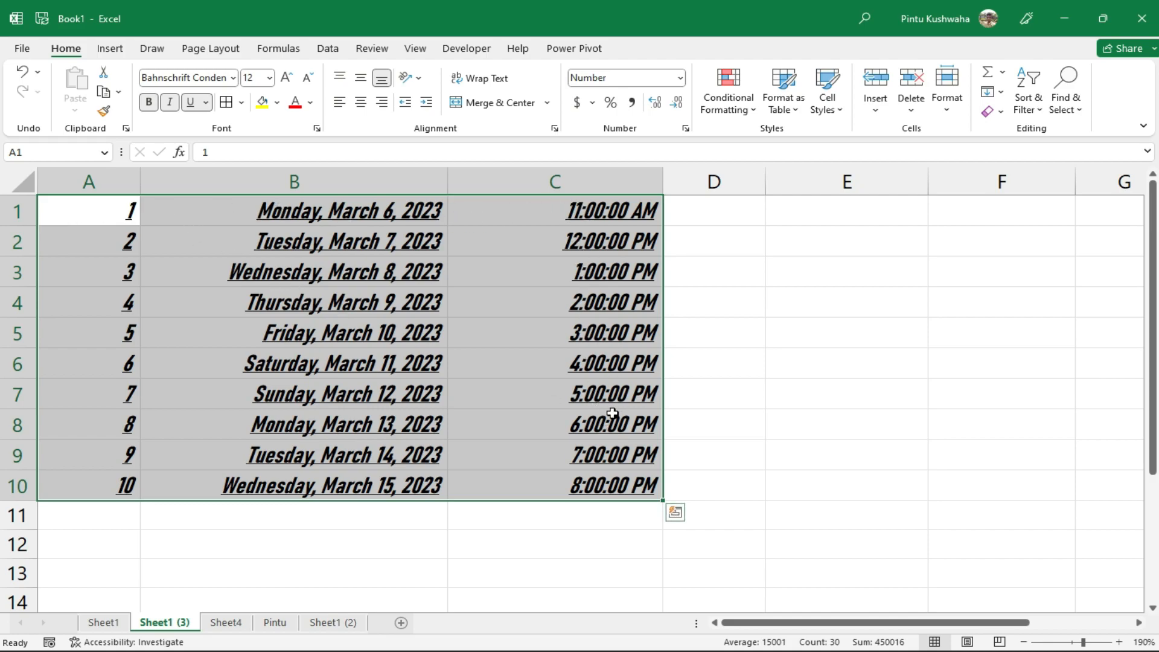
Apply All Borders to every cell of the A1:C10 table
click(242, 102)
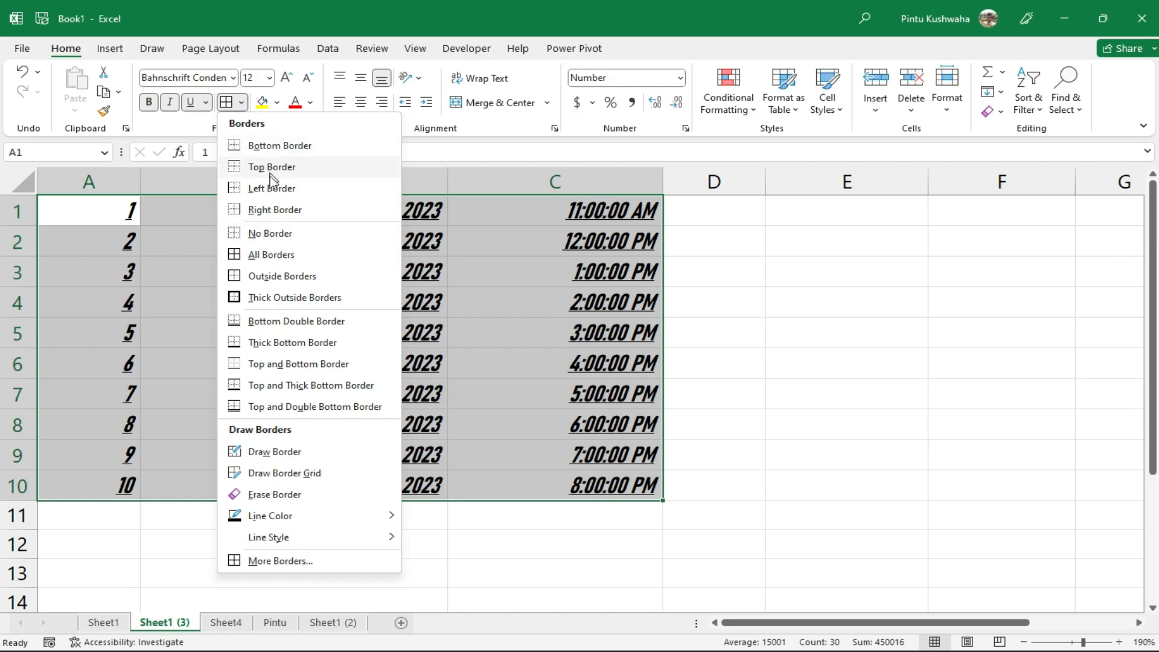
click(281, 256)
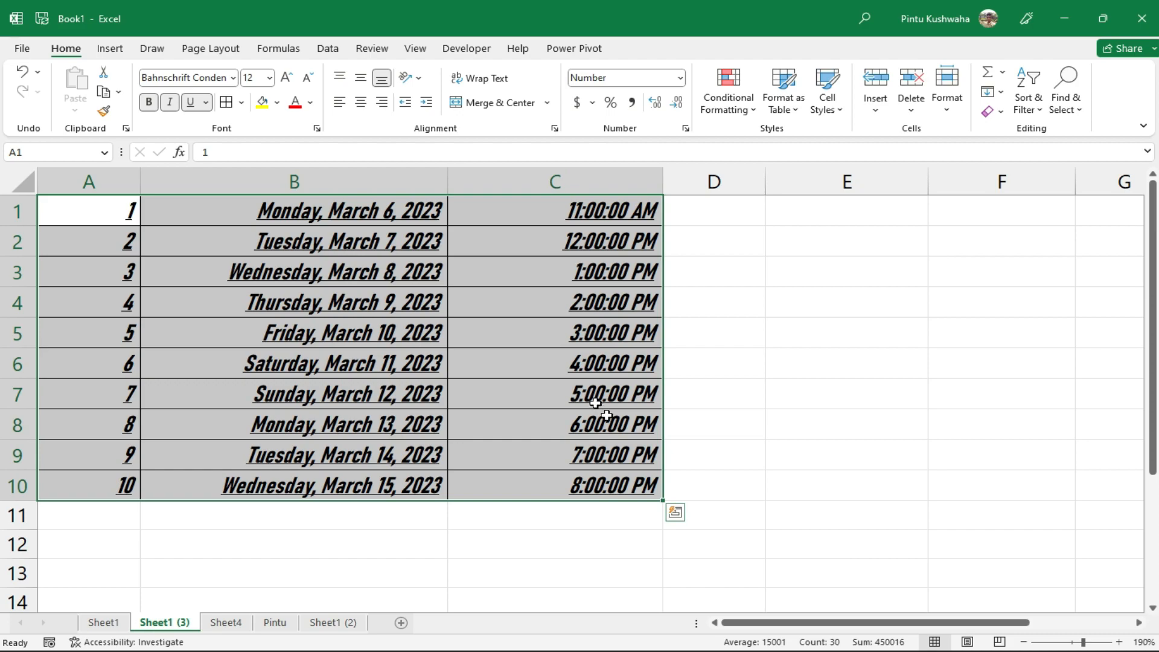
click(241, 102)
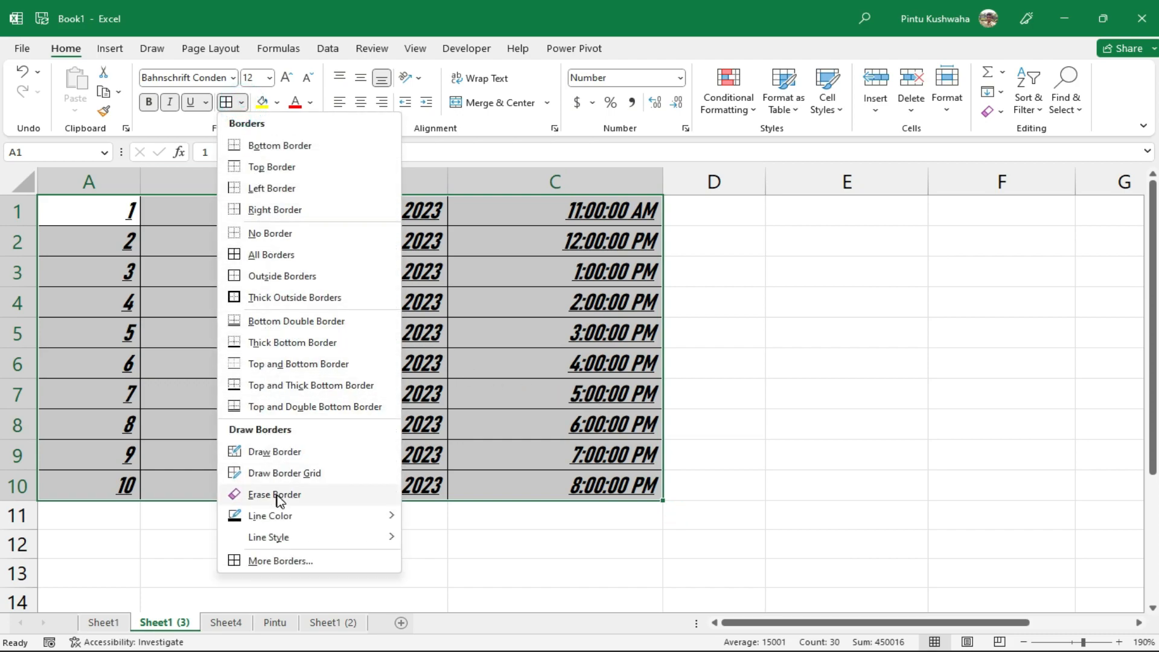
Draw red borders along column B's right edge and between C1/C2, C4/C5 and C6/C7
mouse_move(271, 537)
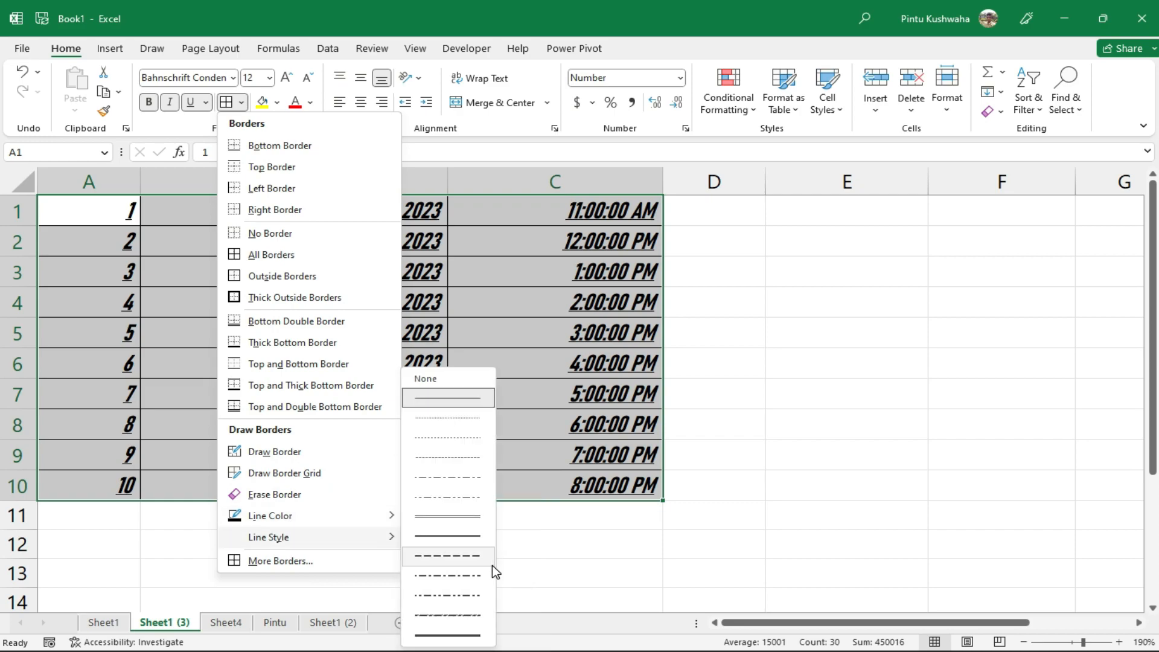
mouse_move(334, 524)
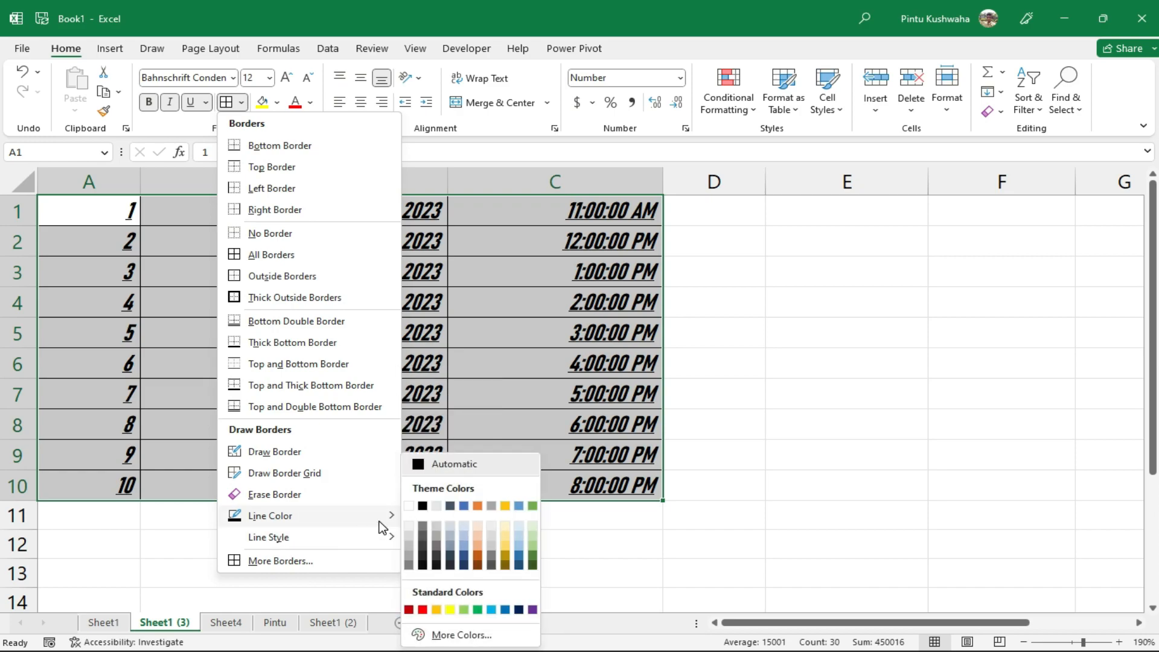
click(430, 610)
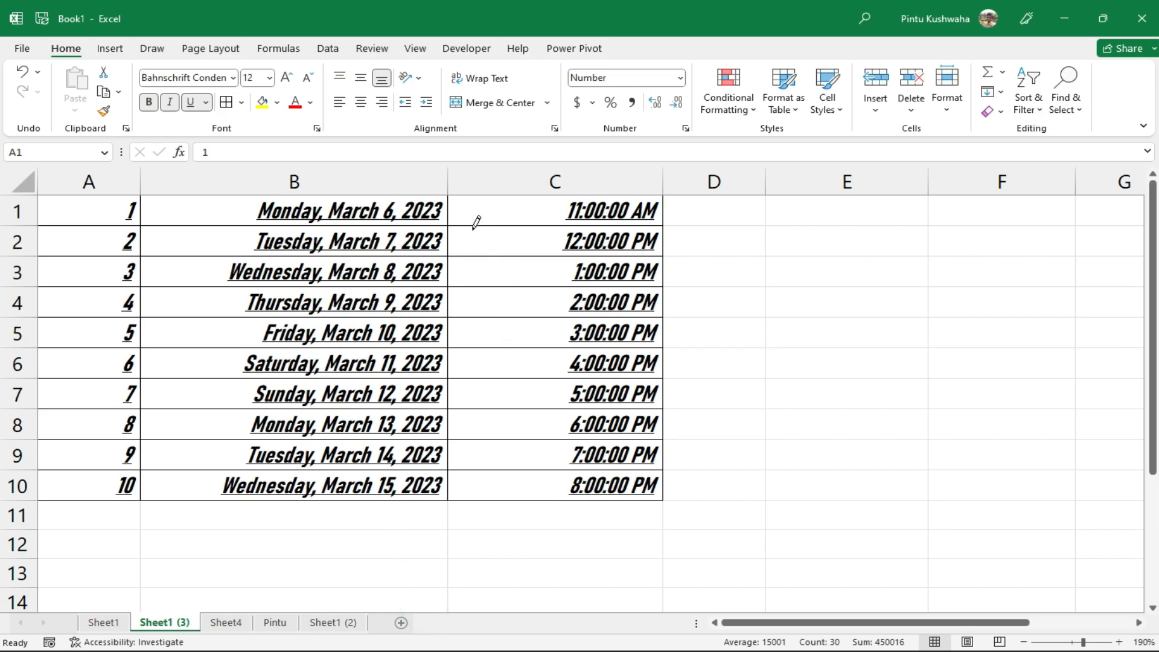
drag(448, 201, 458, 484)
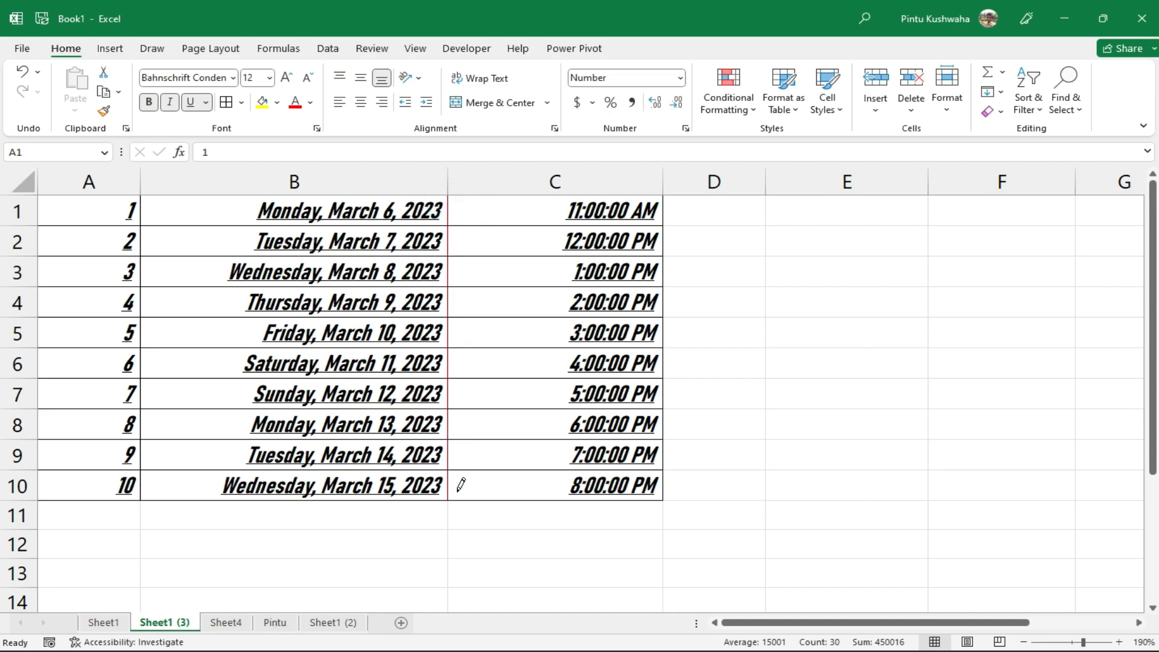
click(509, 219)
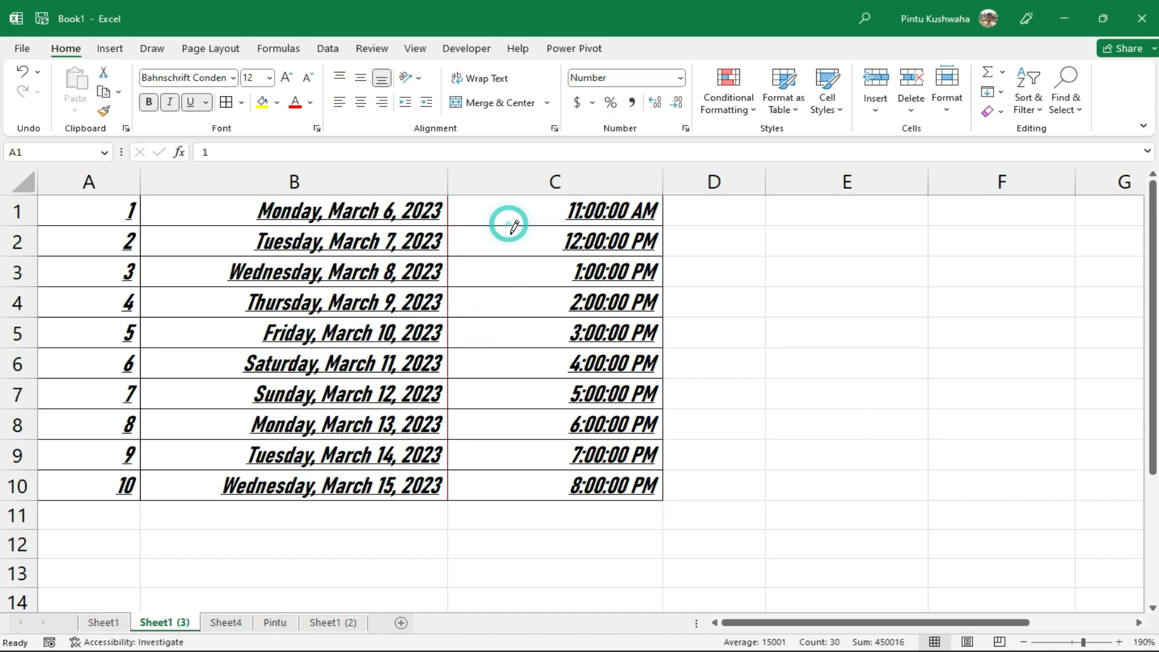
click(524, 314)
click(517, 377)
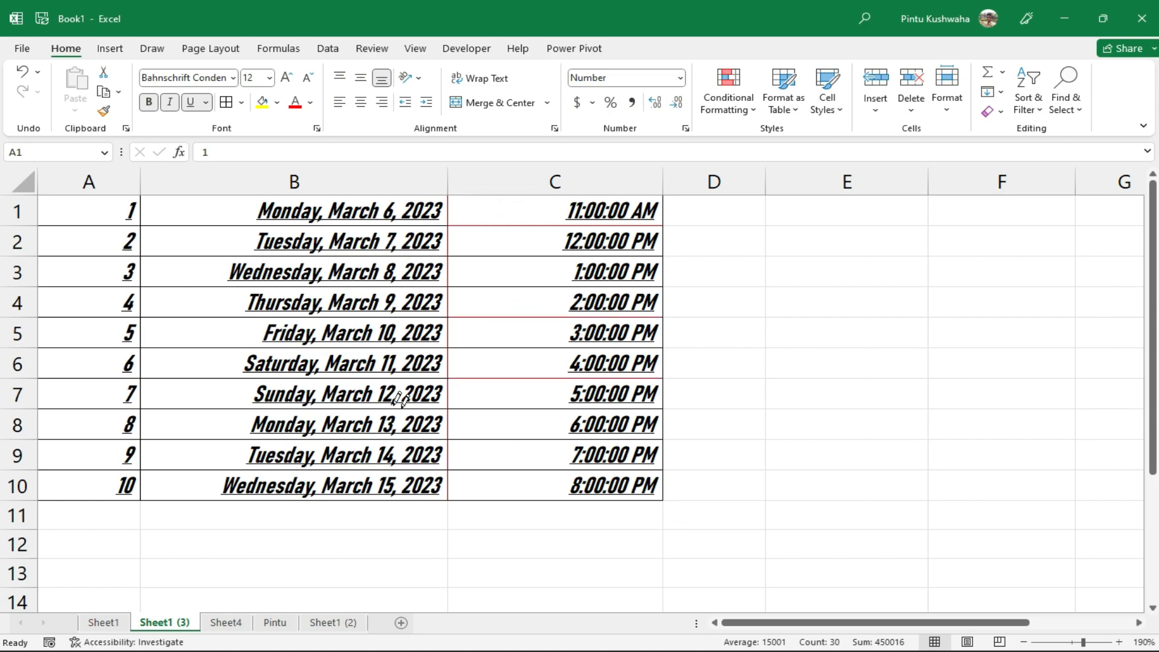
Draw a red dashed border under C10 and remove the underline from the table text
click(241, 102)
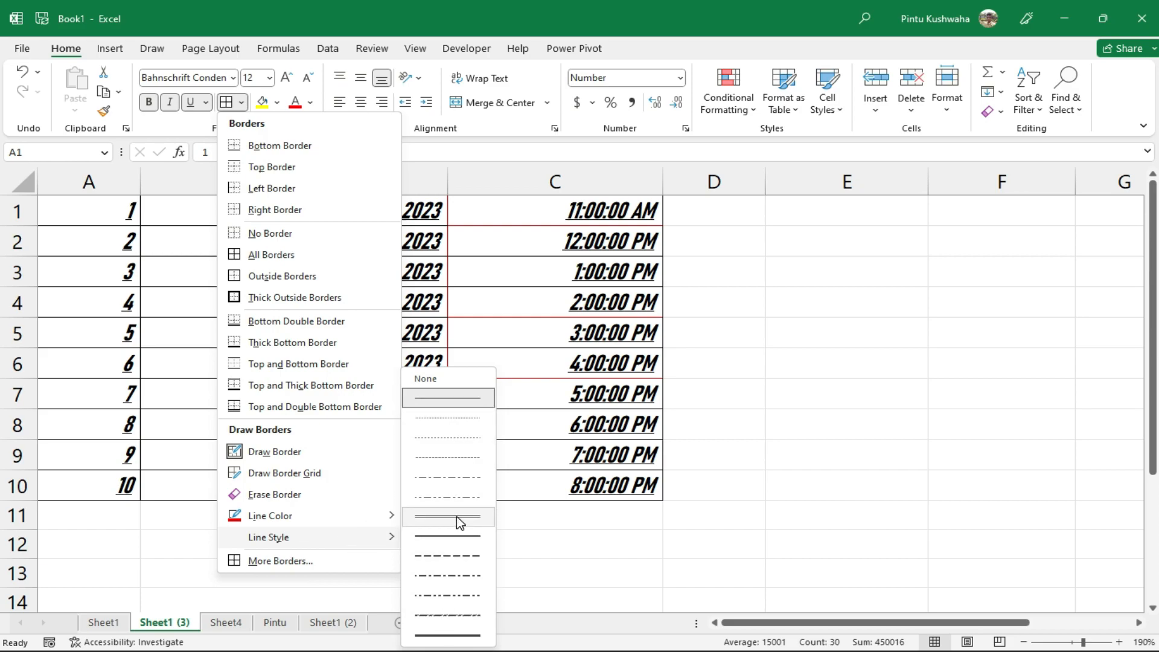
click(454, 564)
click(530, 501)
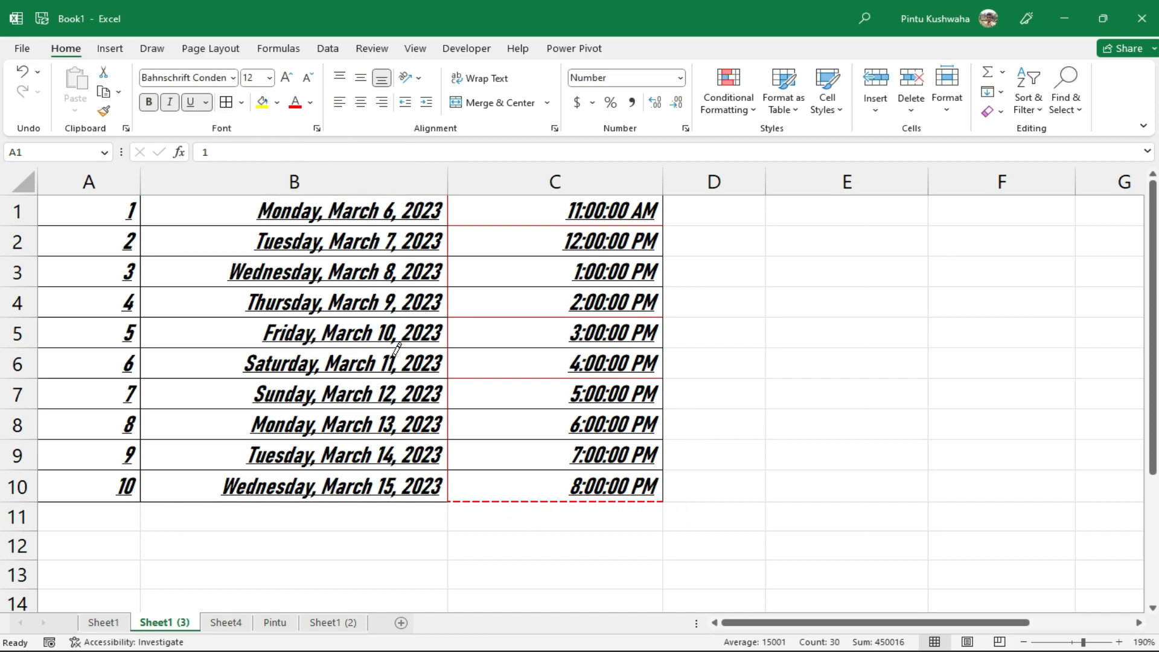
click(189, 103)
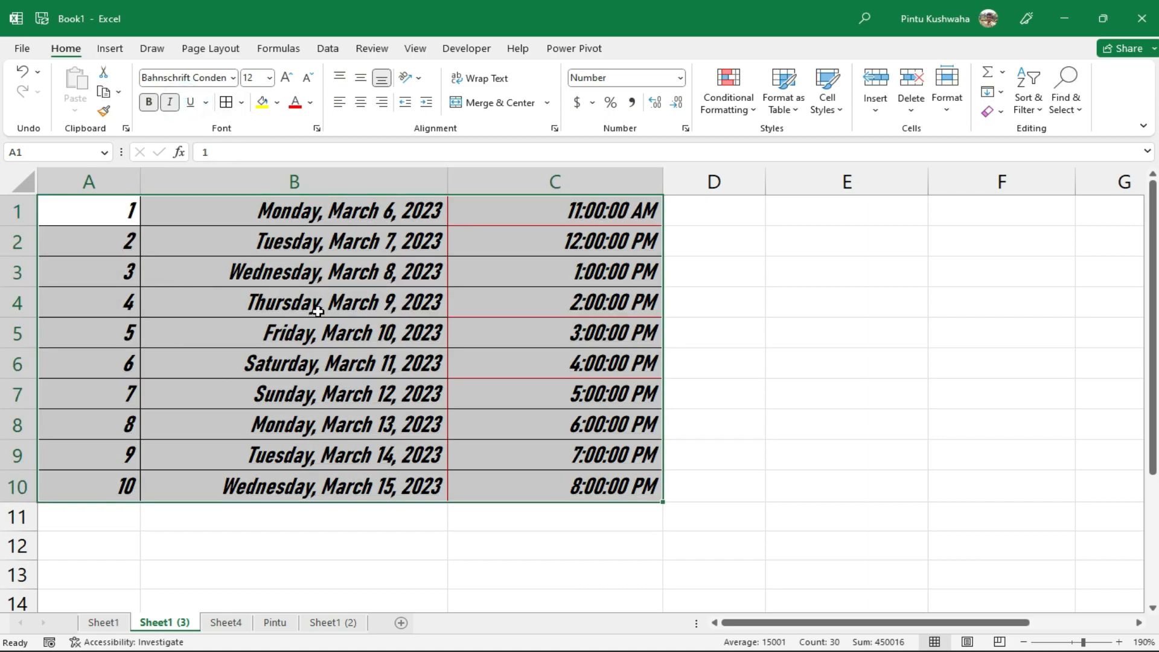
Fill the A1:C10 table cells yellow and colour their text red
click(278, 103)
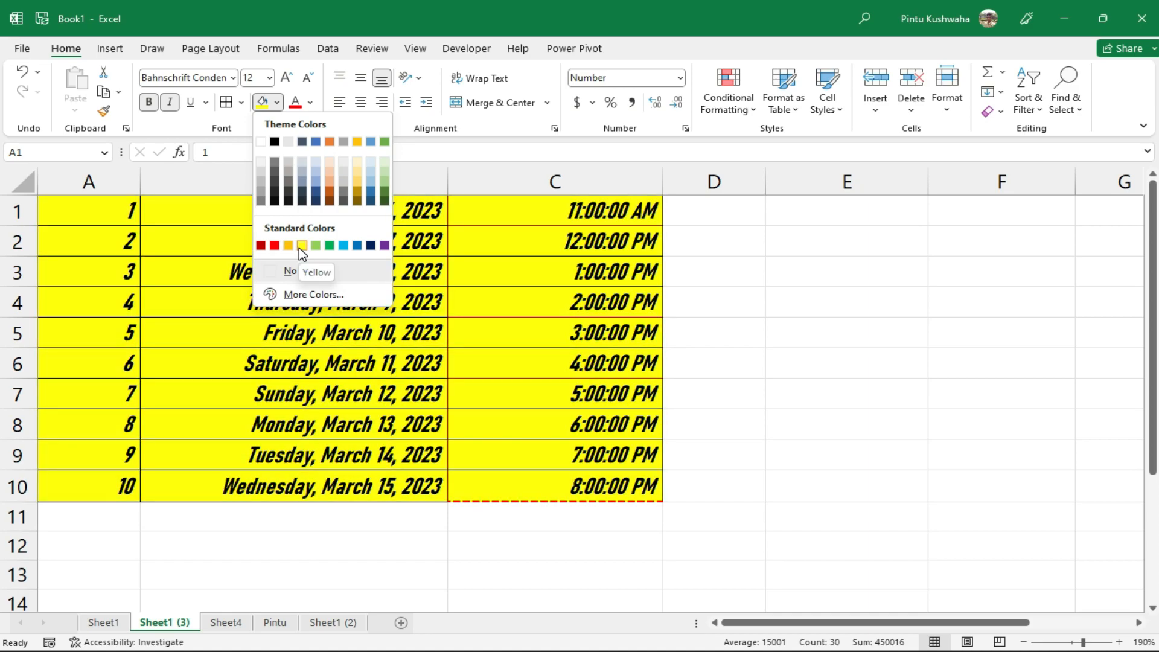
click(302, 246)
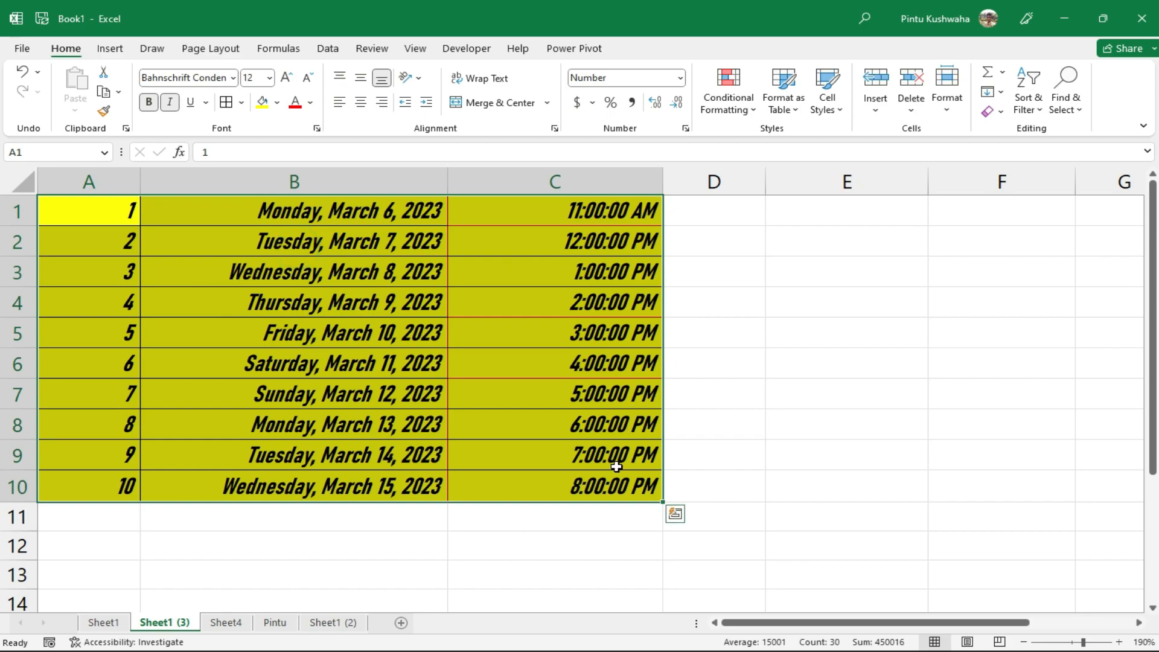
click(311, 103)
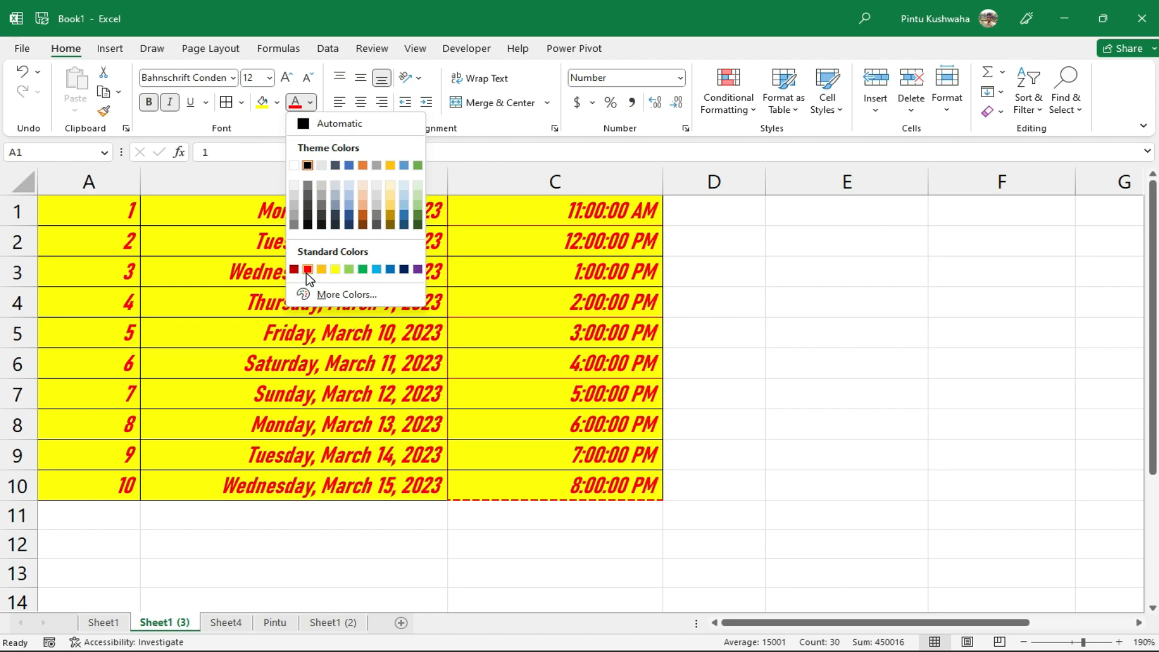
click(308, 270)
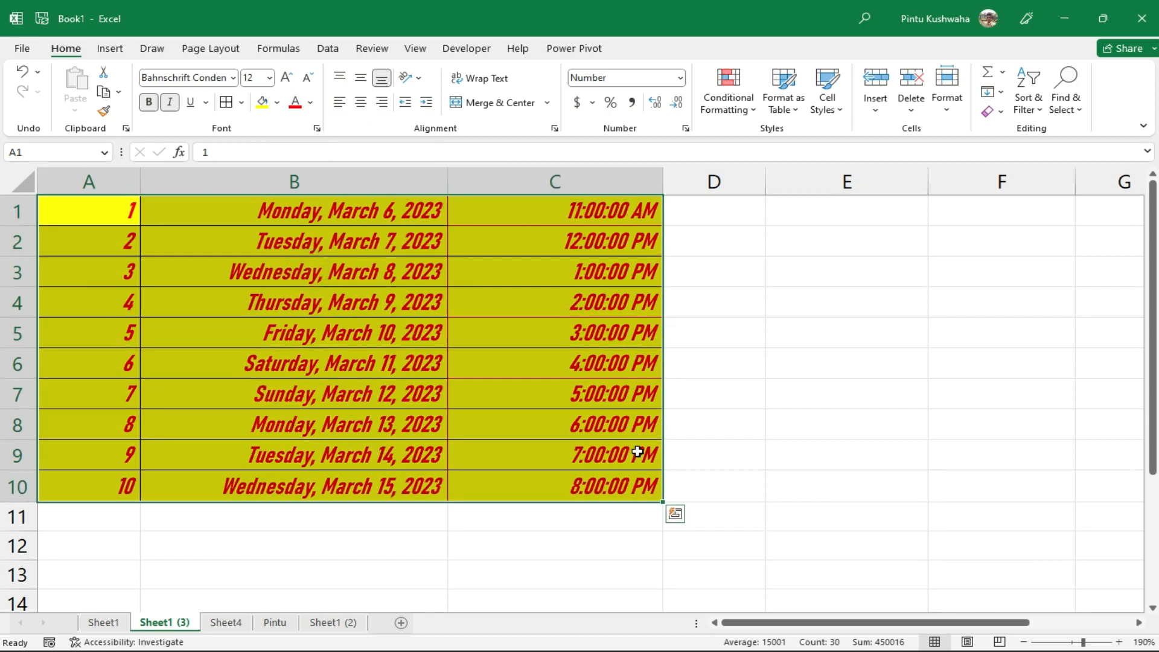
click(692, 459)
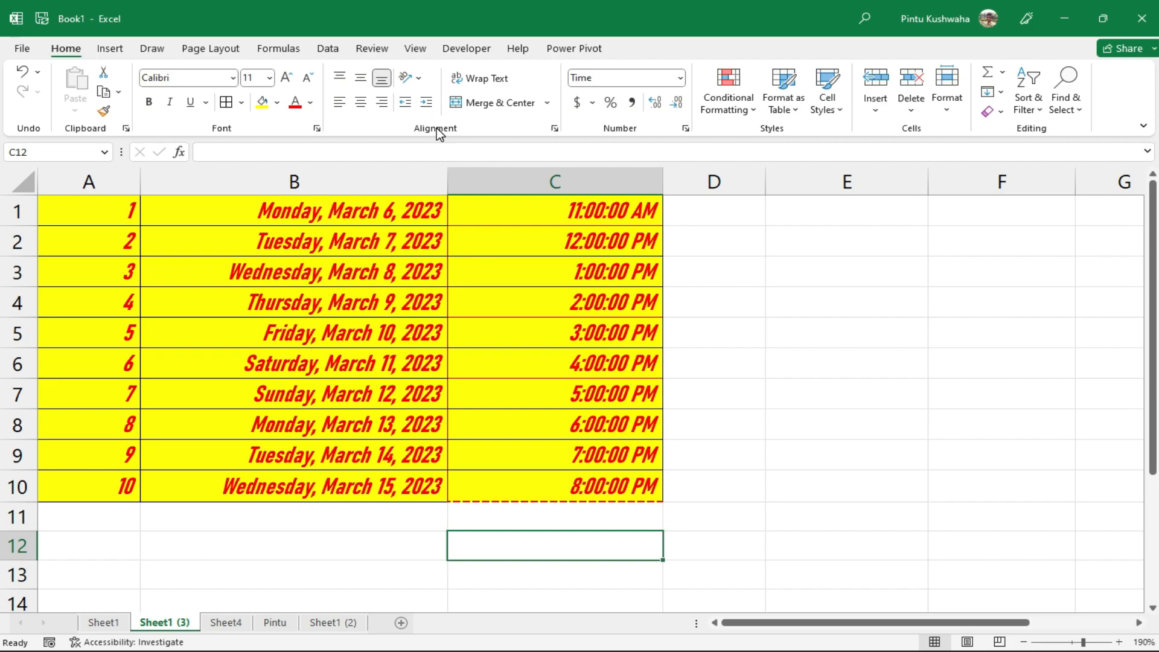
Right-align the times in column C after trying centre and left alignment
click(520, 182)
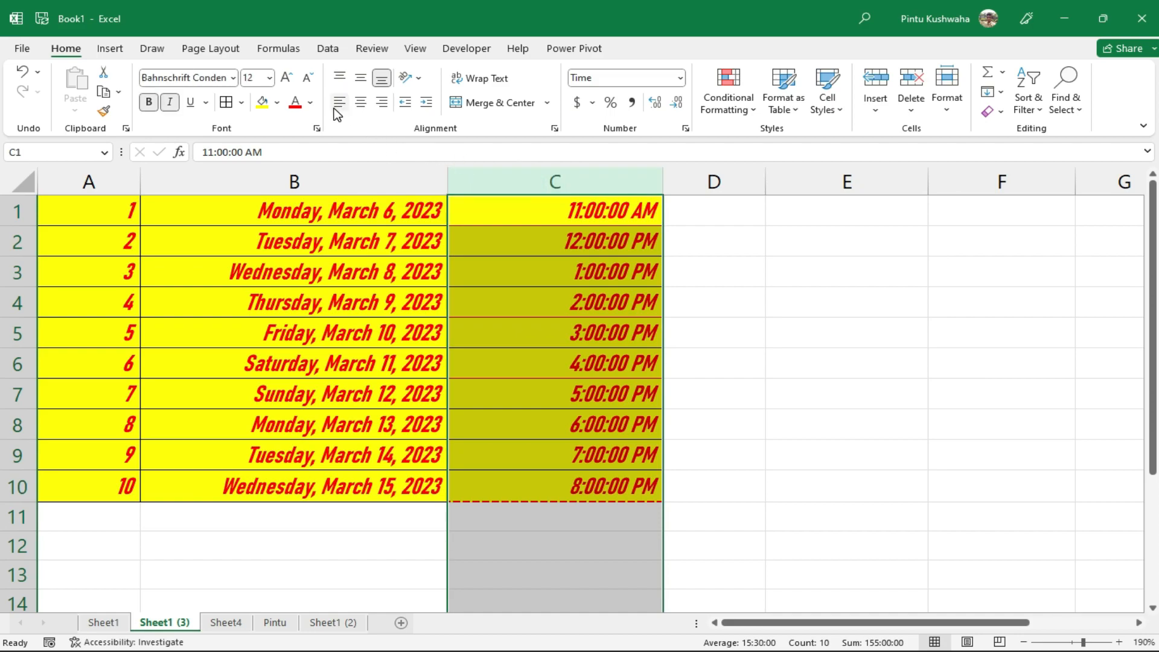
click(365, 108)
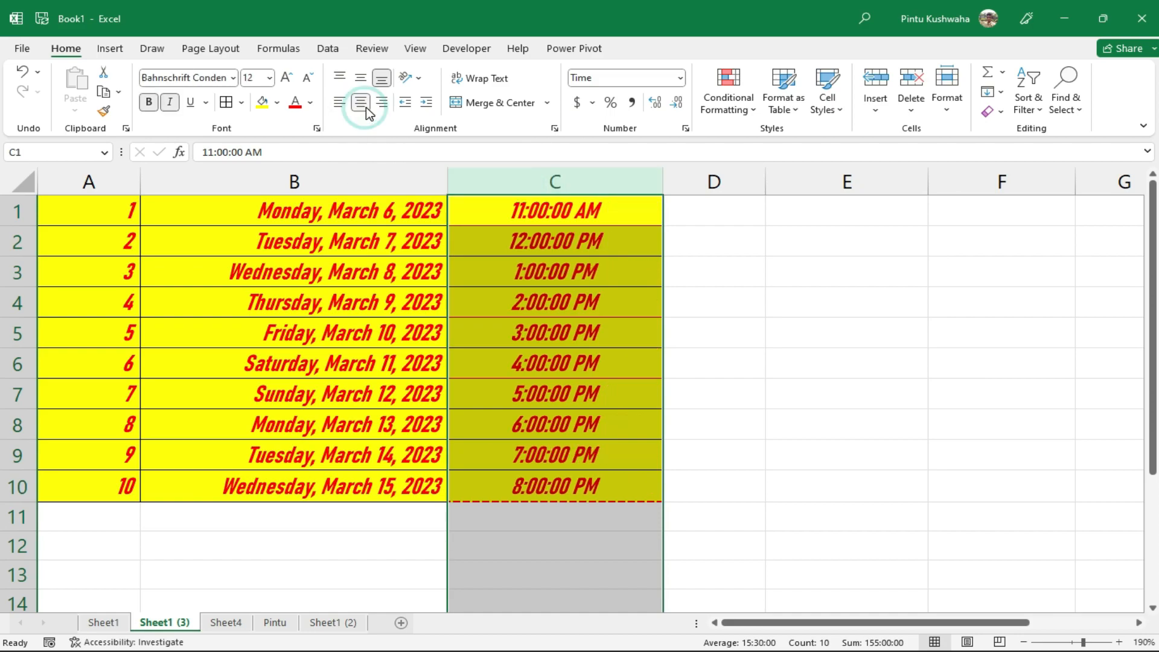
click(380, 103)
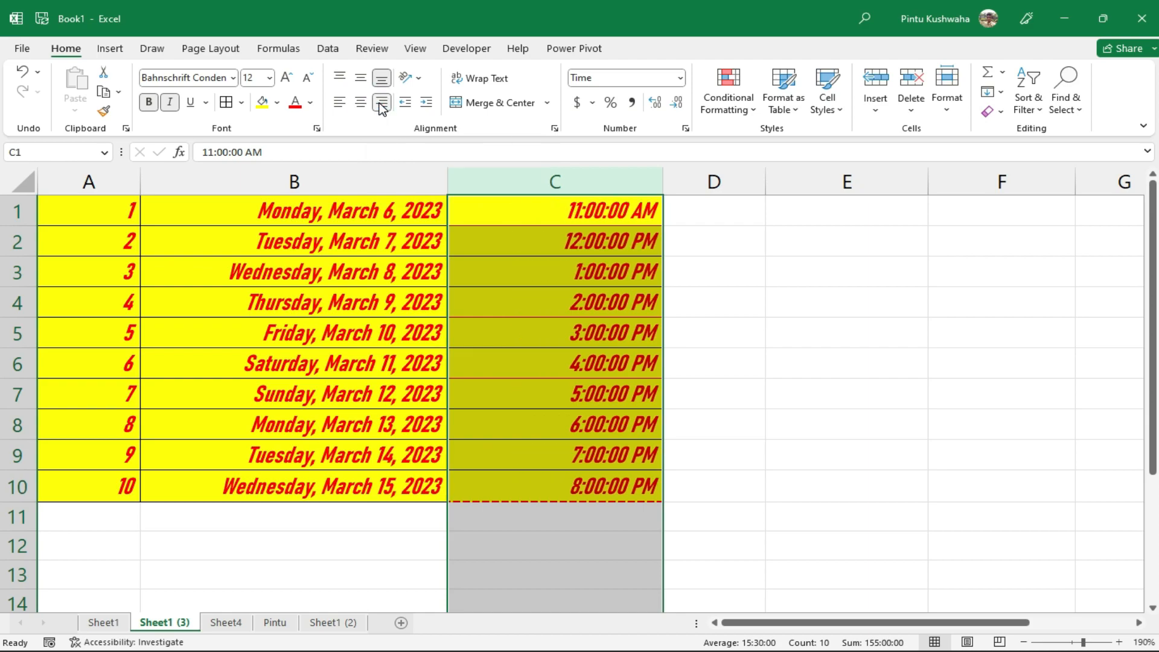
click(337, 104)
click(380, 104)
Select the times in C1:C9 and drag row 1 much taller than the others
click(529, 311)
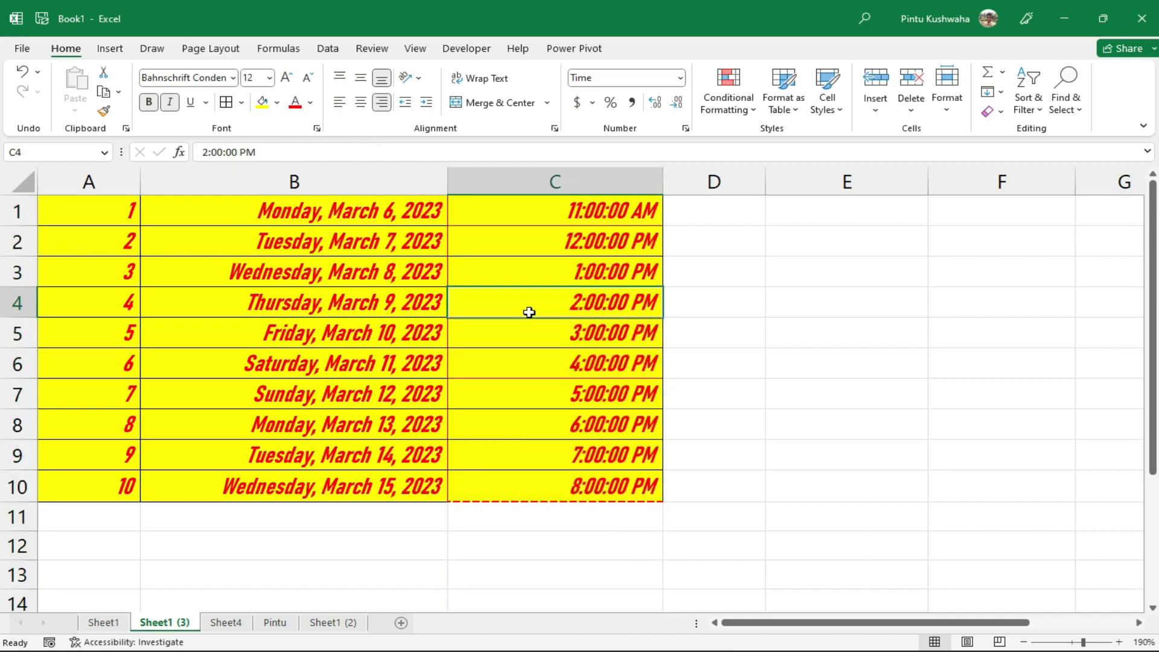
click(553, 181)
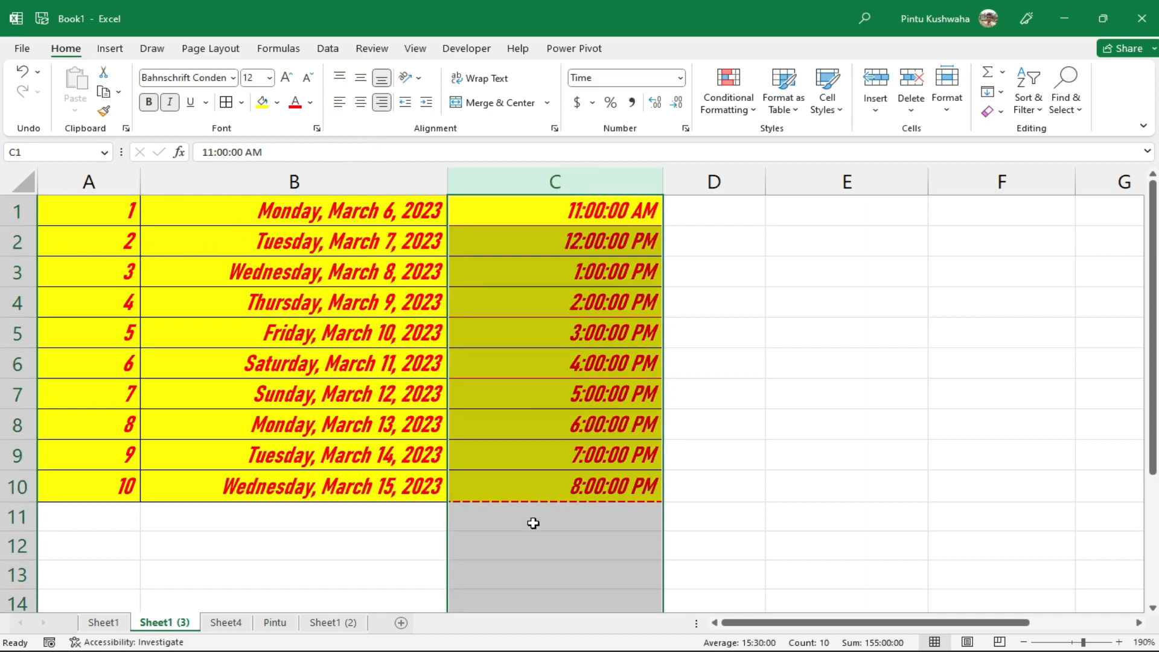
click(509, 451)
drag(551, 202, 554, 487)
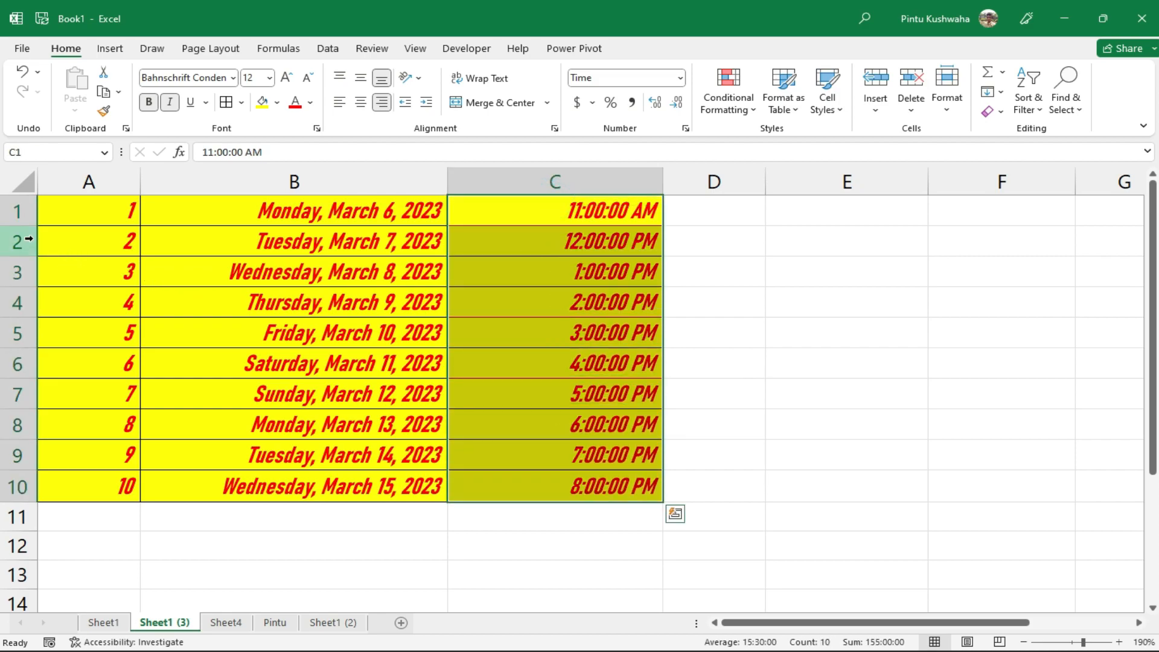
drag(24, 224, 21, 296)
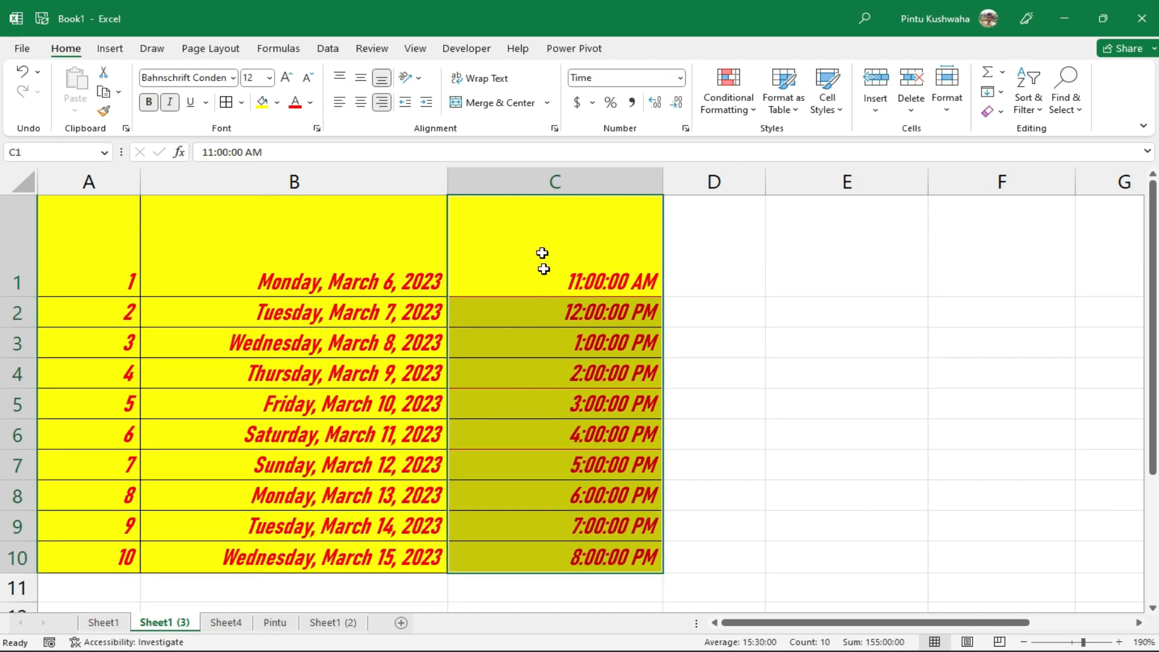
Undo the tall row 1 change and select rows 1 through 10
click(556, 287)
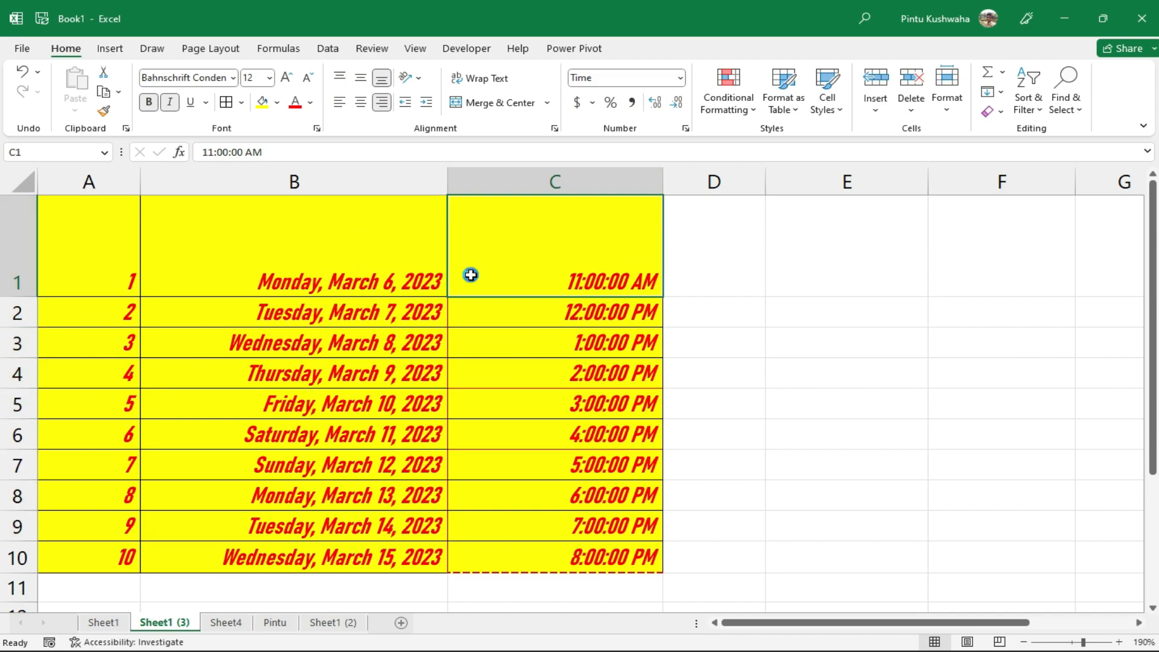
key(ctrl+z)
click(7, 214)
drag(7, 214, 13, 492)
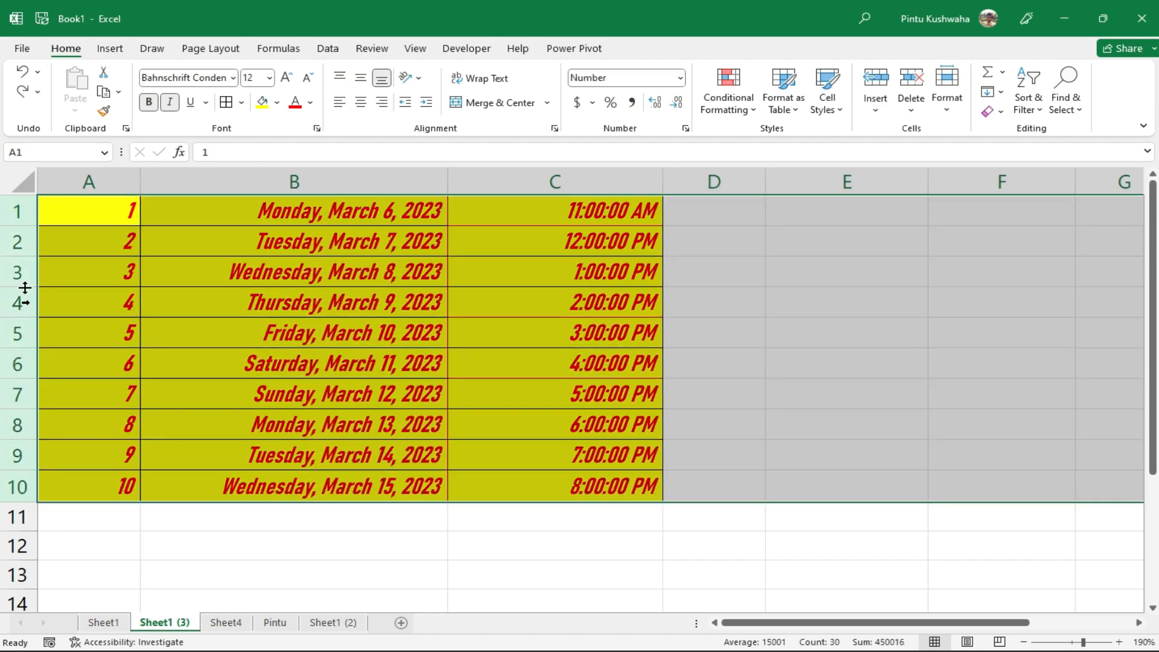
Resize rows 1–10 together to a uniform height of 25.50 points
drag(21, 225, 10, 299)
drag(25, 305, 27, 244)
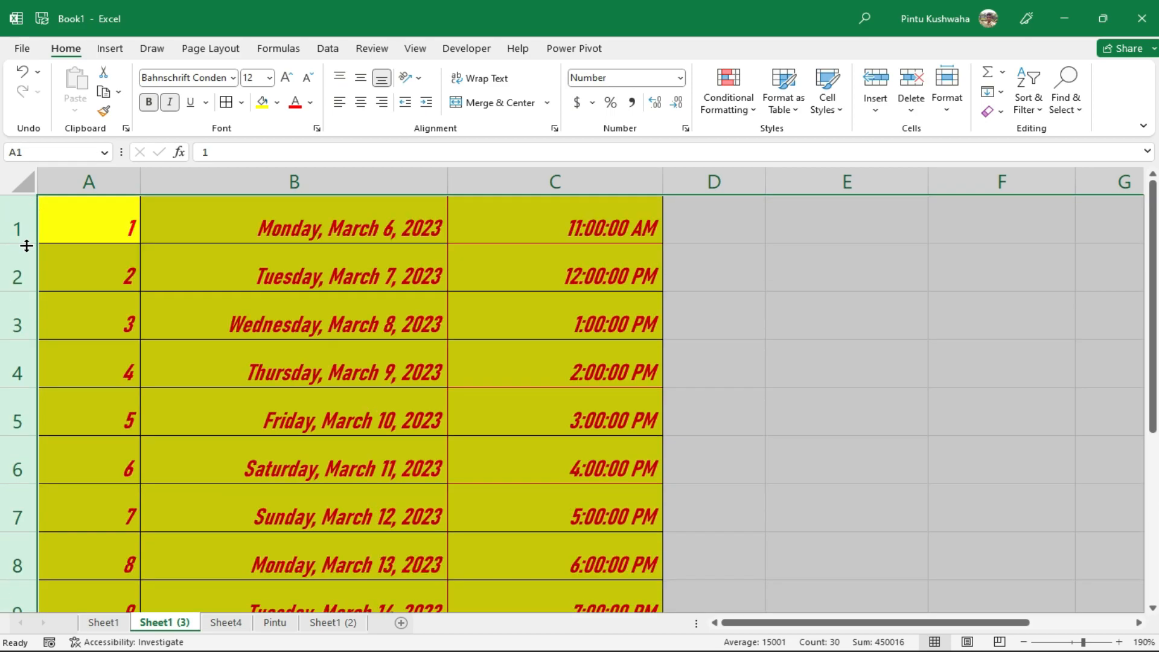
click(453, 345)
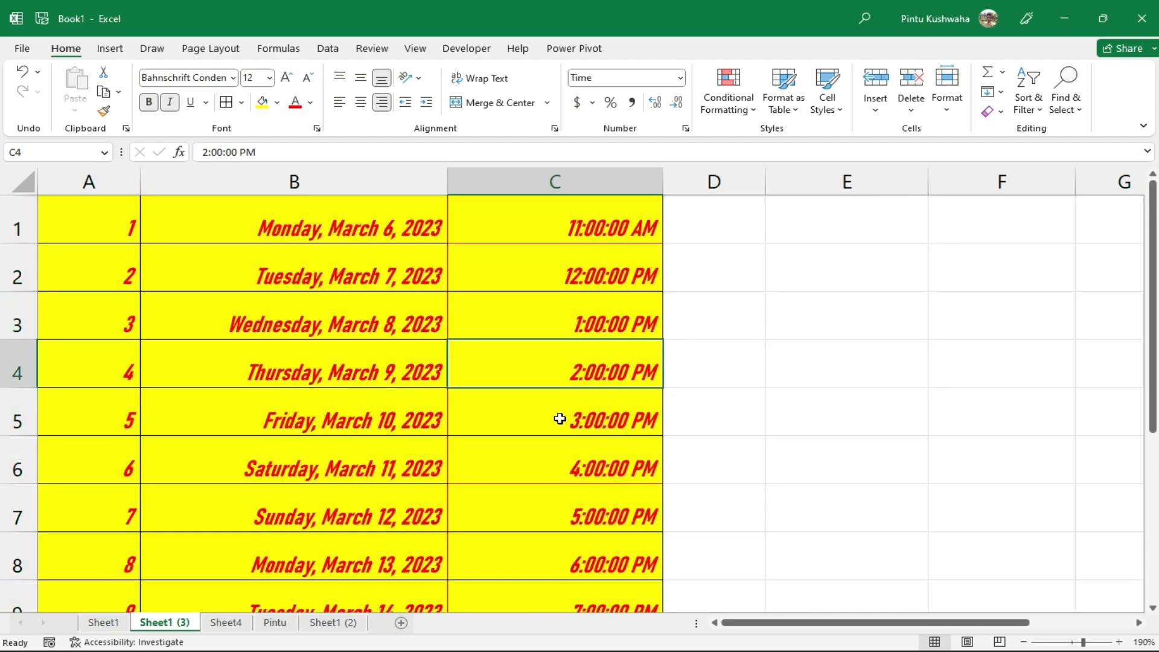
click(556, 221)
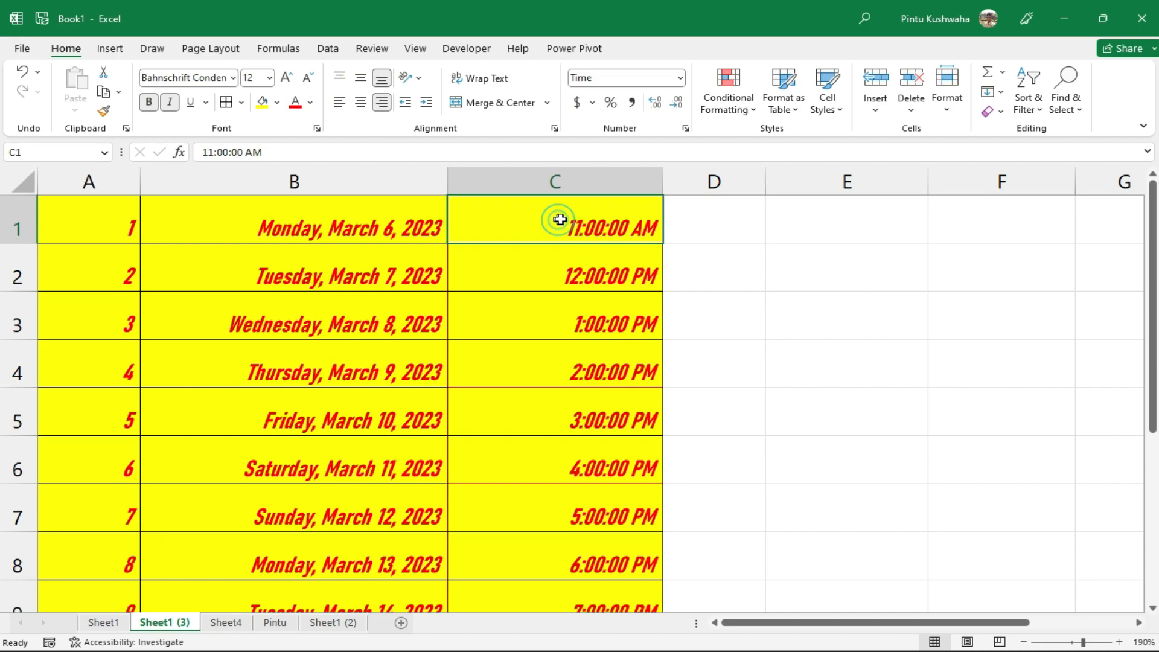
scroll(642, 262, down, 4)
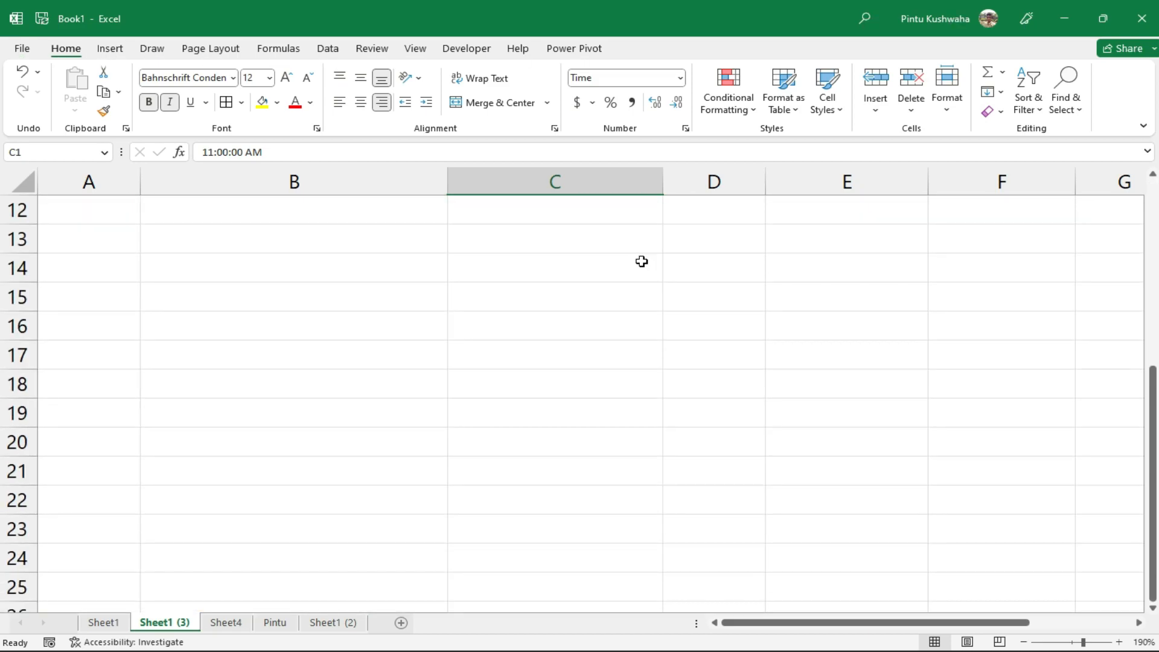
scroll(642, 262, up, 5)
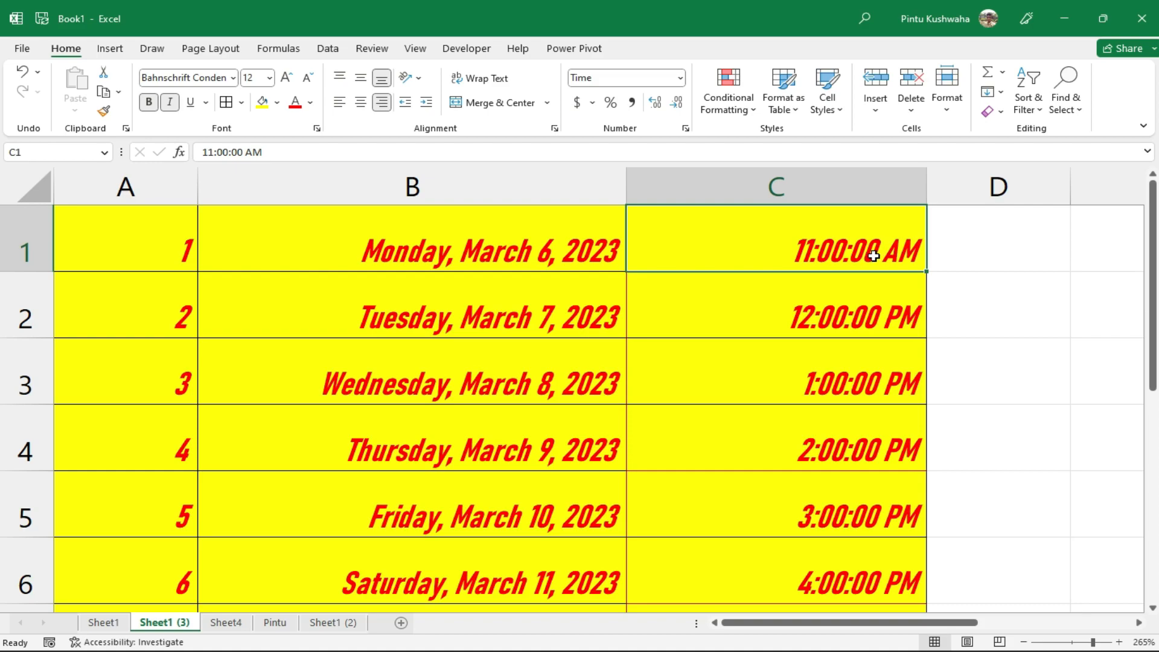
Top-align the 11:00:00 AM time in C1 and left-align all column C times
click(361, 83)
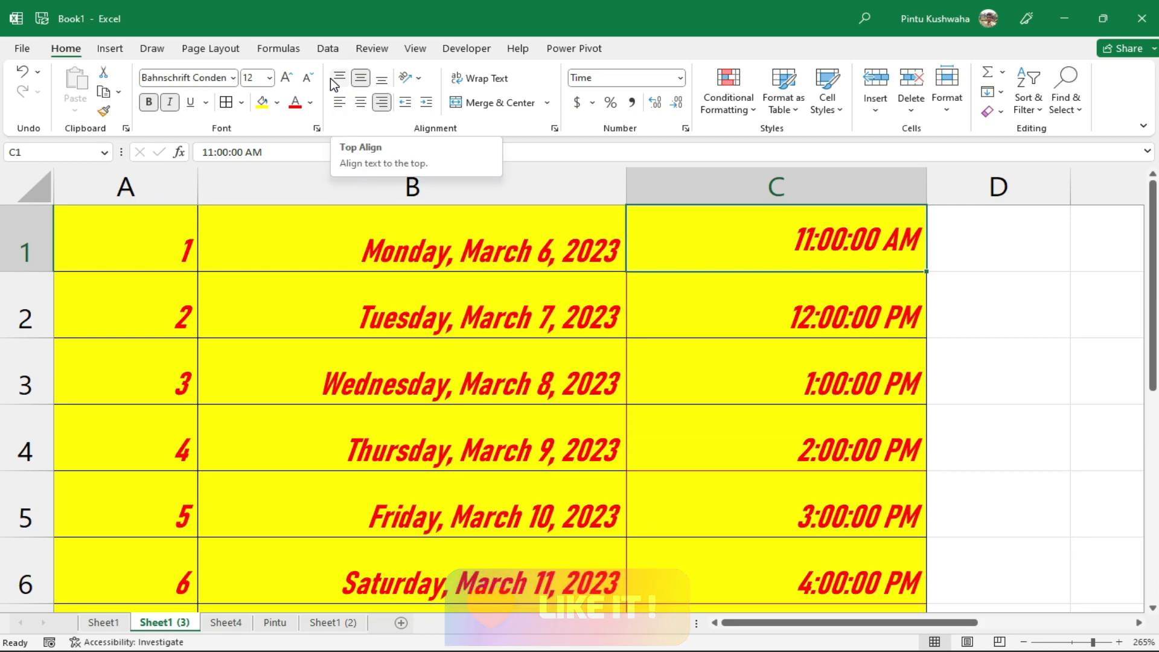
click(331, 78)
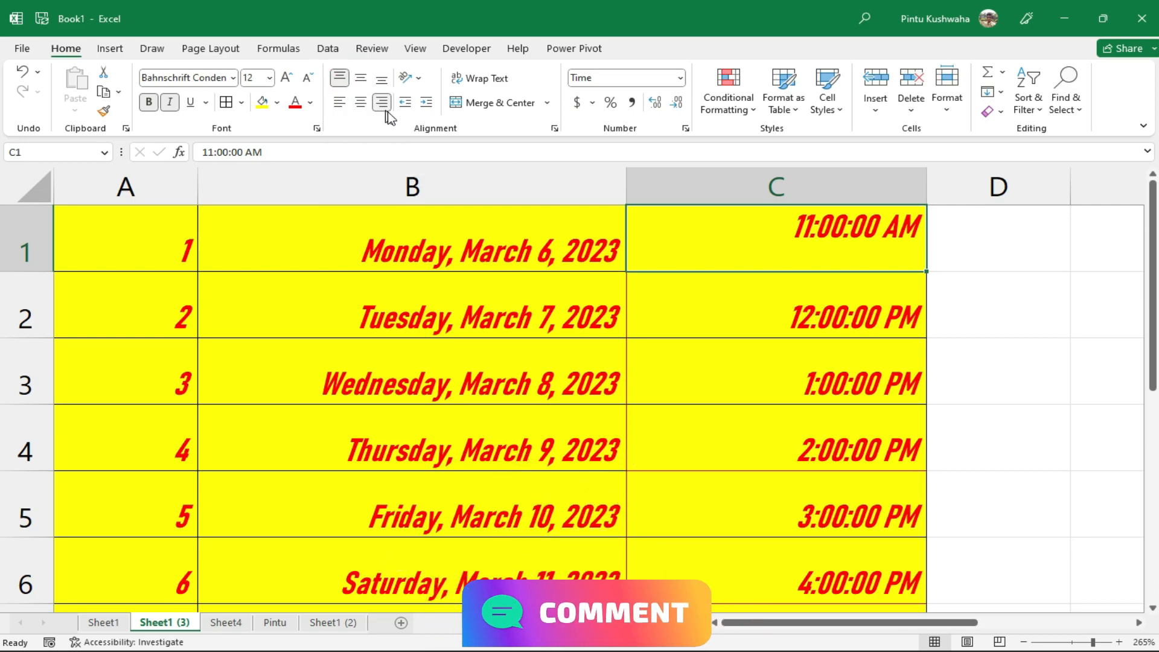
click(849, 189)
click(340, 102)
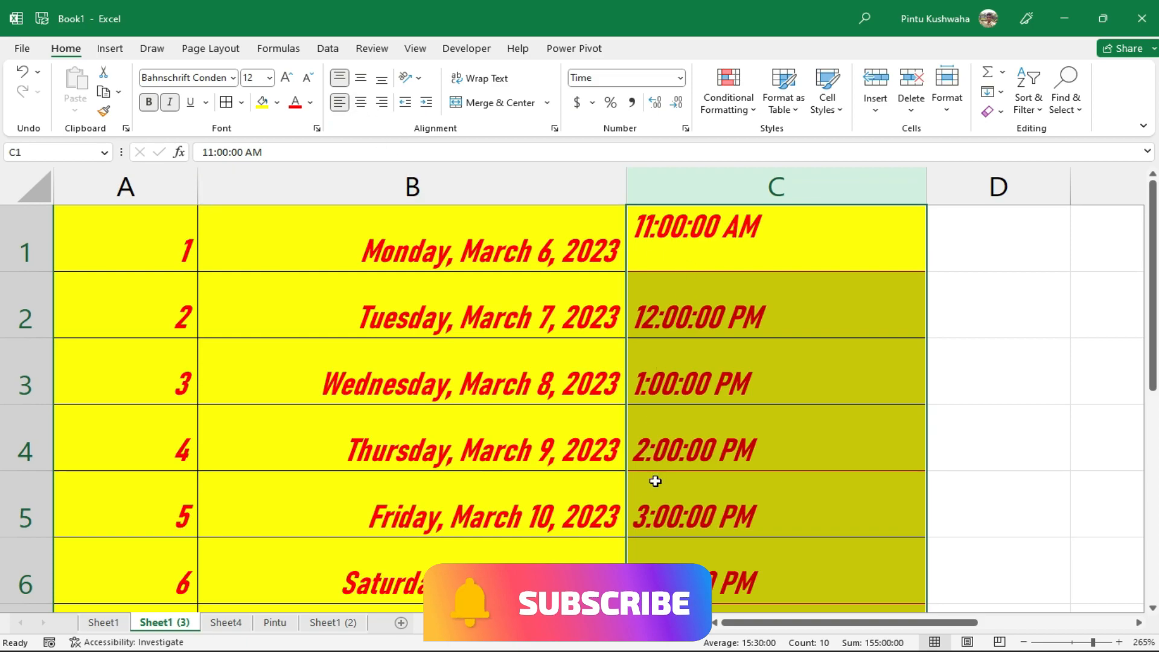
click(1087, 450)
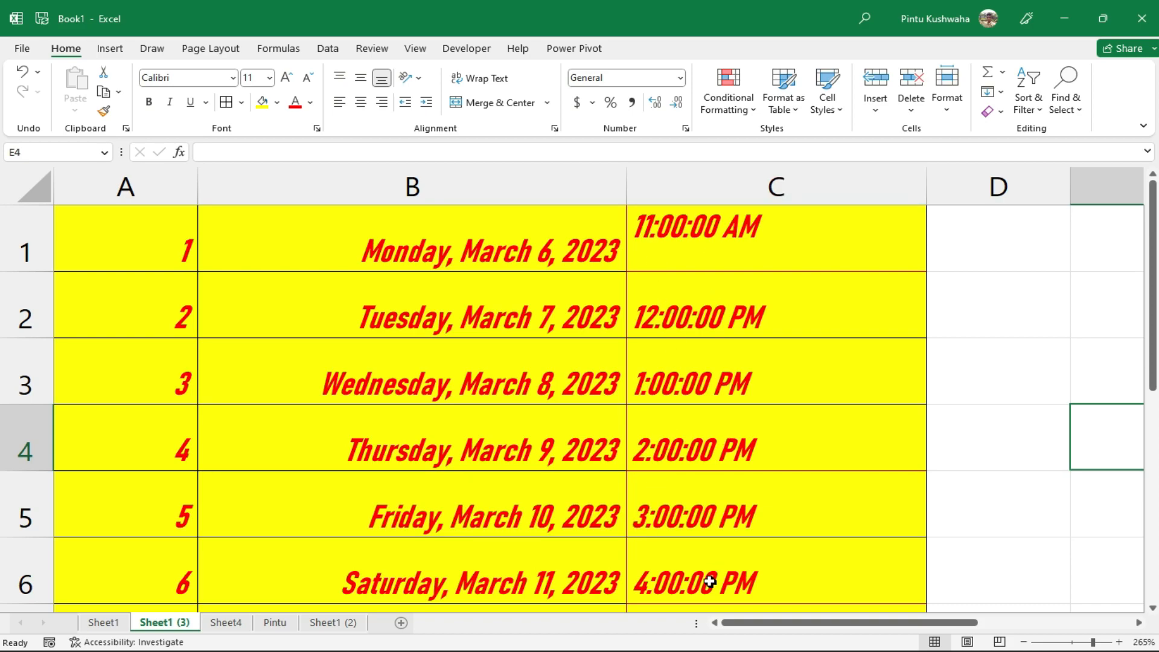
Right-align the column C times with a one-level indent from the right edge
click(709, 192)
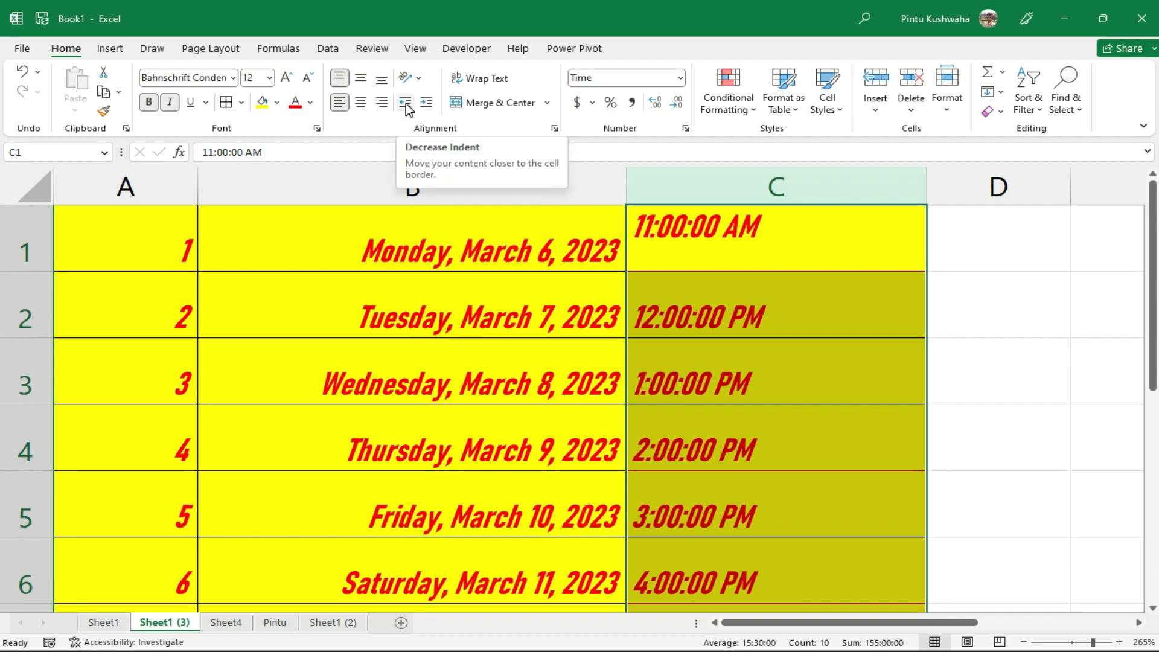
click(409, 109)
click(409, 111)
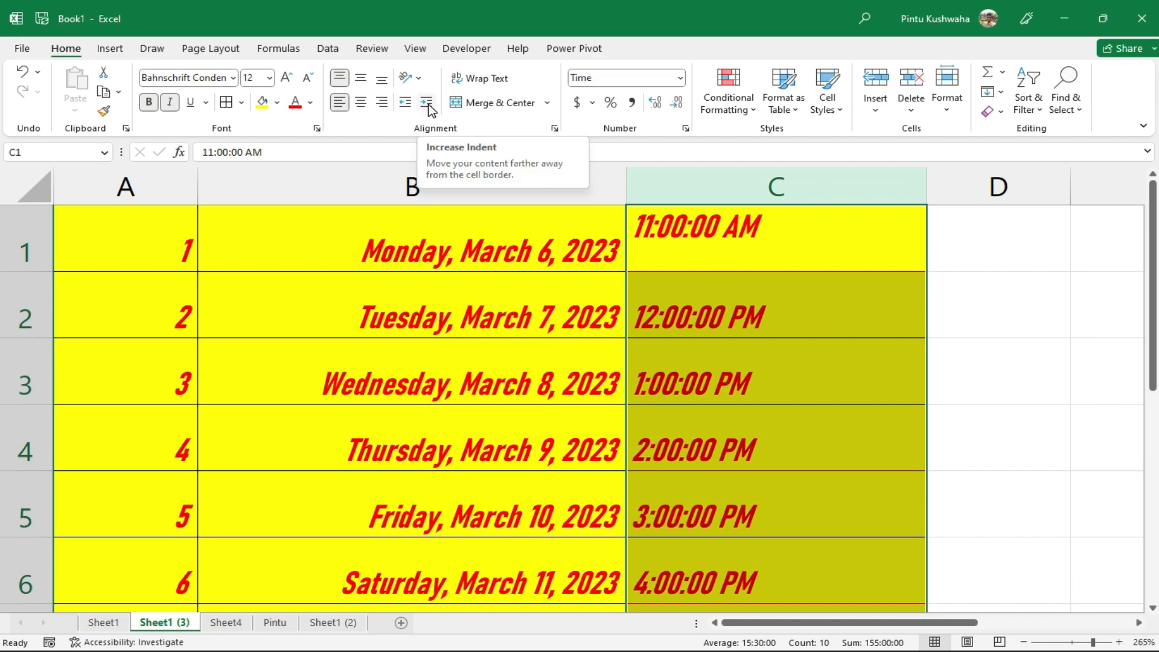
click(427, 104)
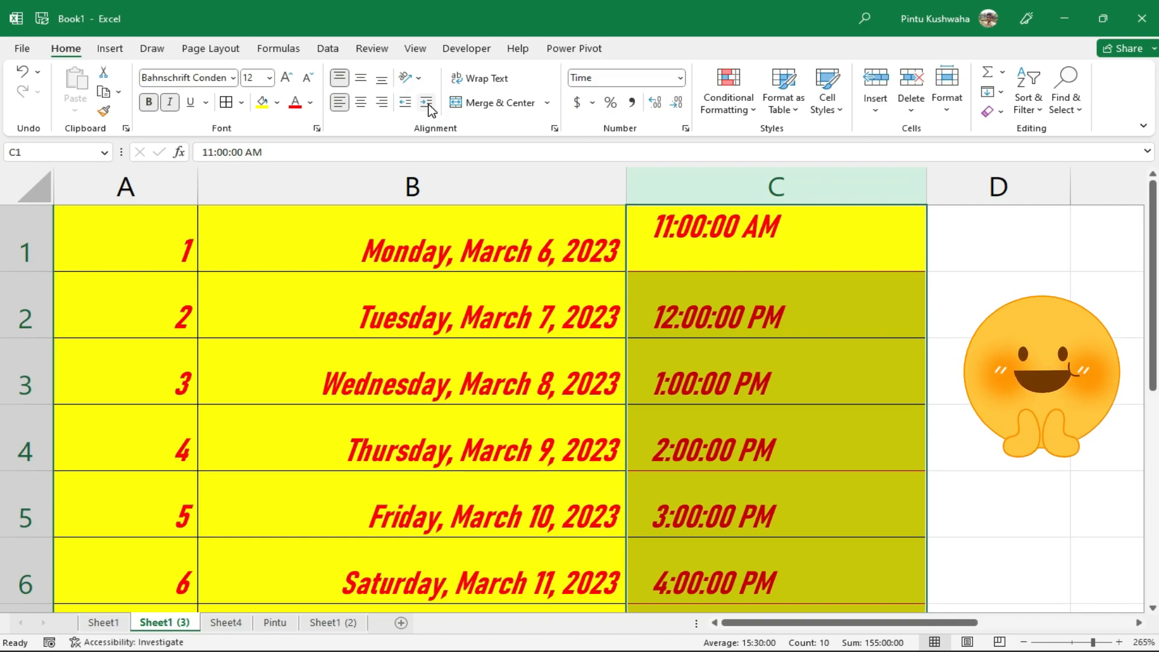
click(427, 105)
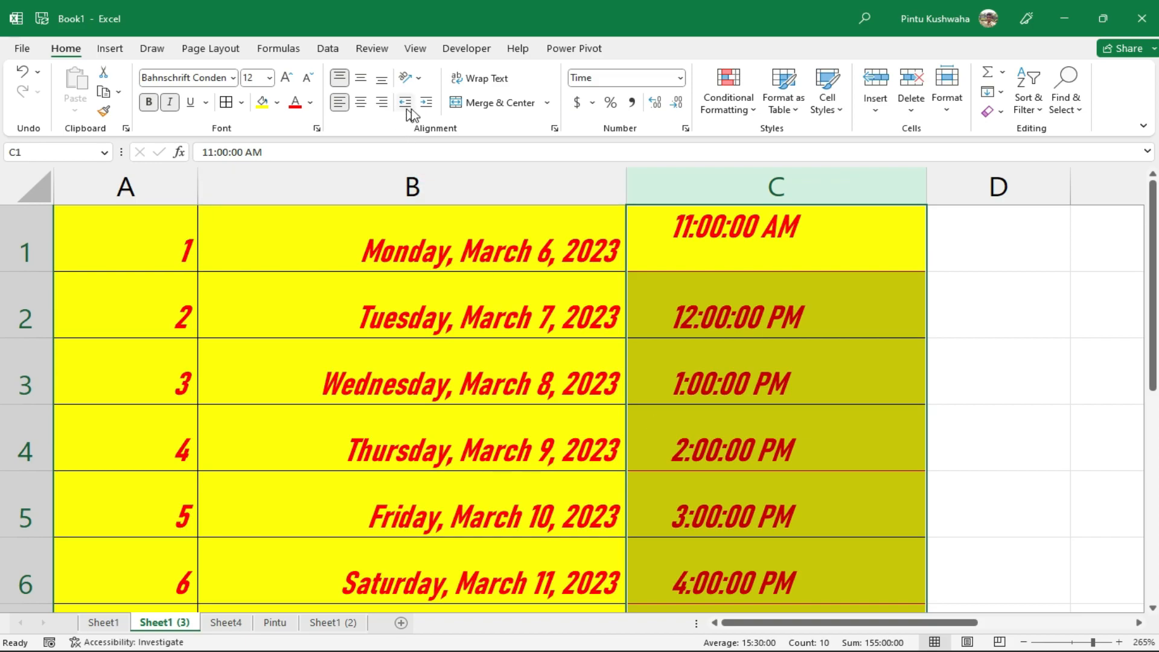
click(382, 103)
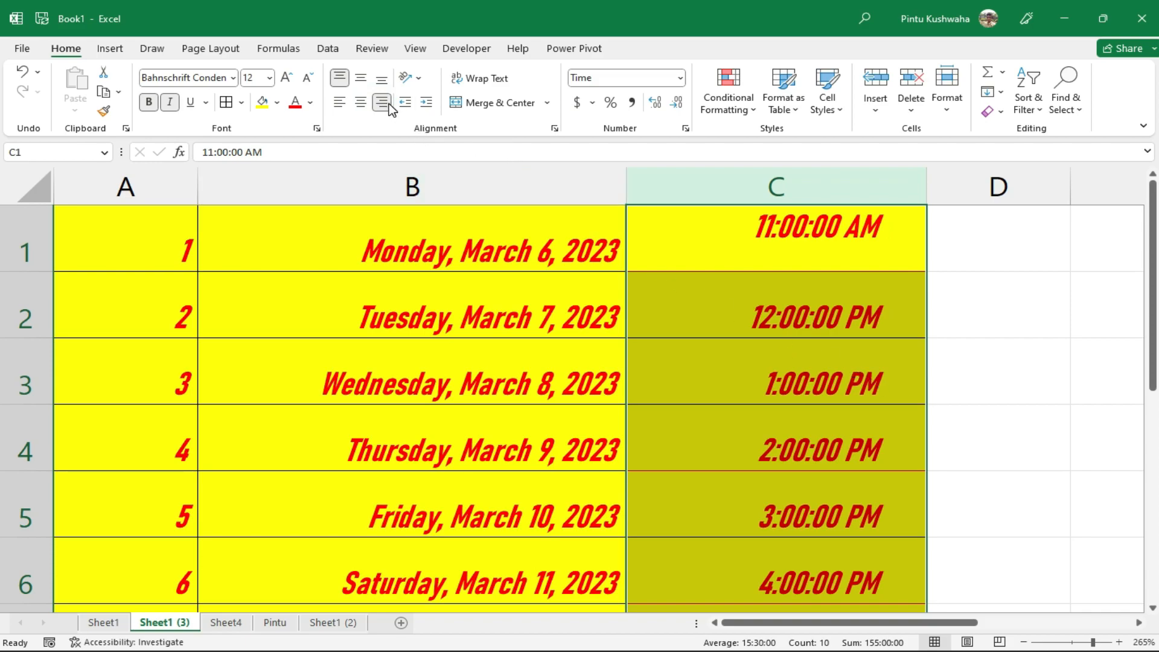
click(413, 104)
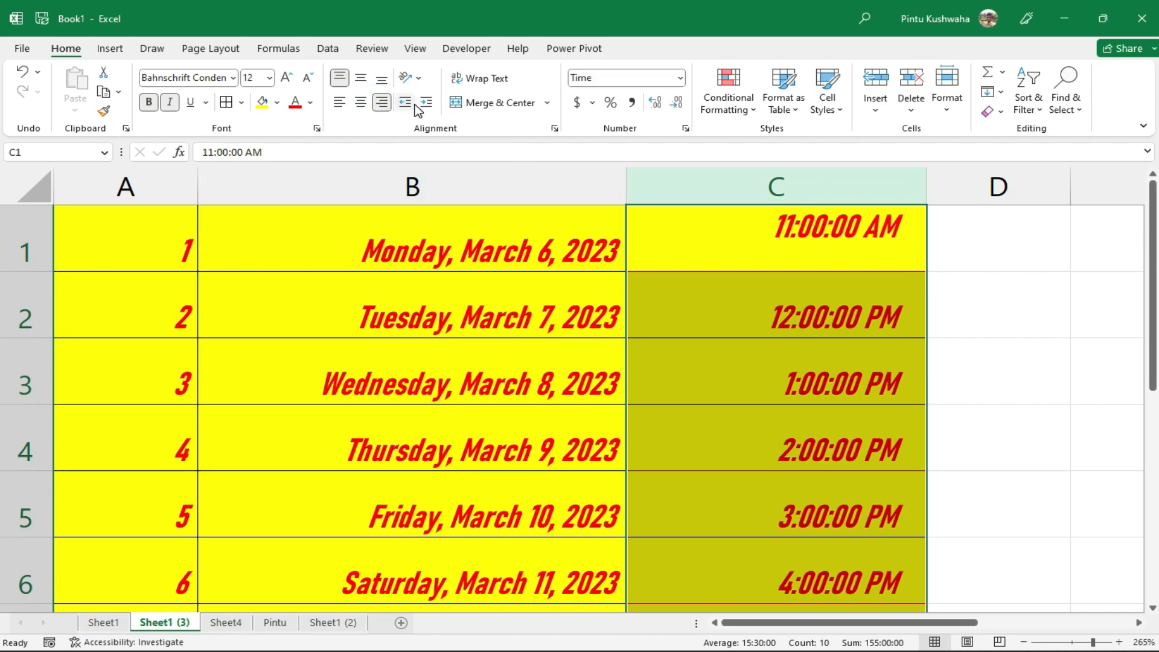
click(415, 106)
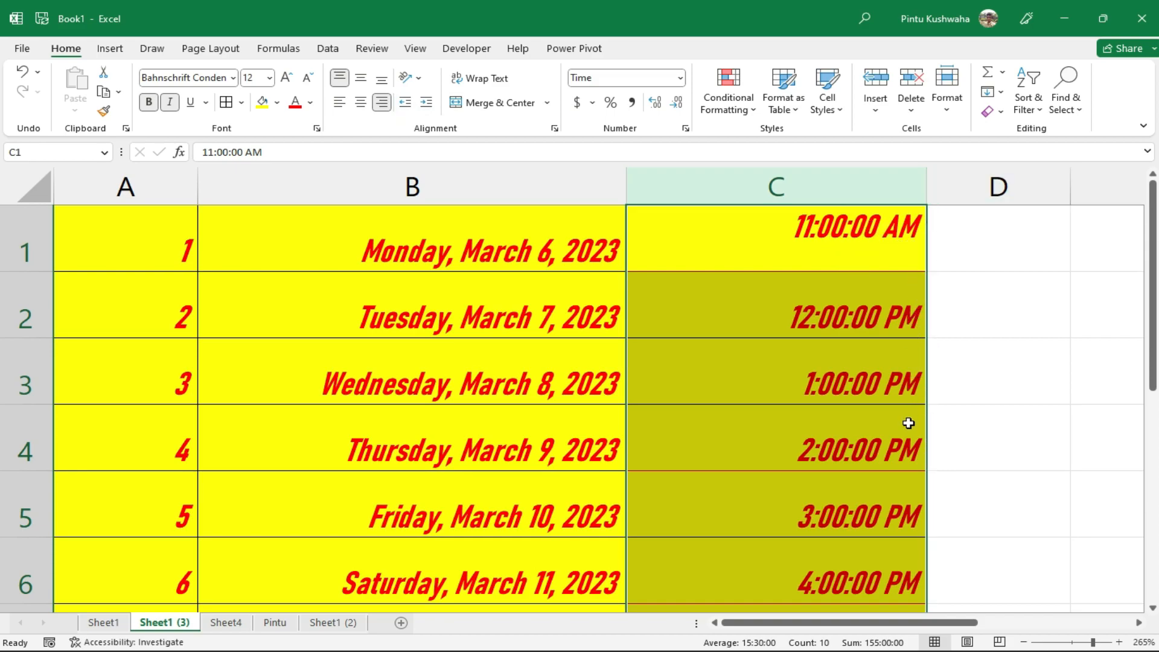
click(434, 104)
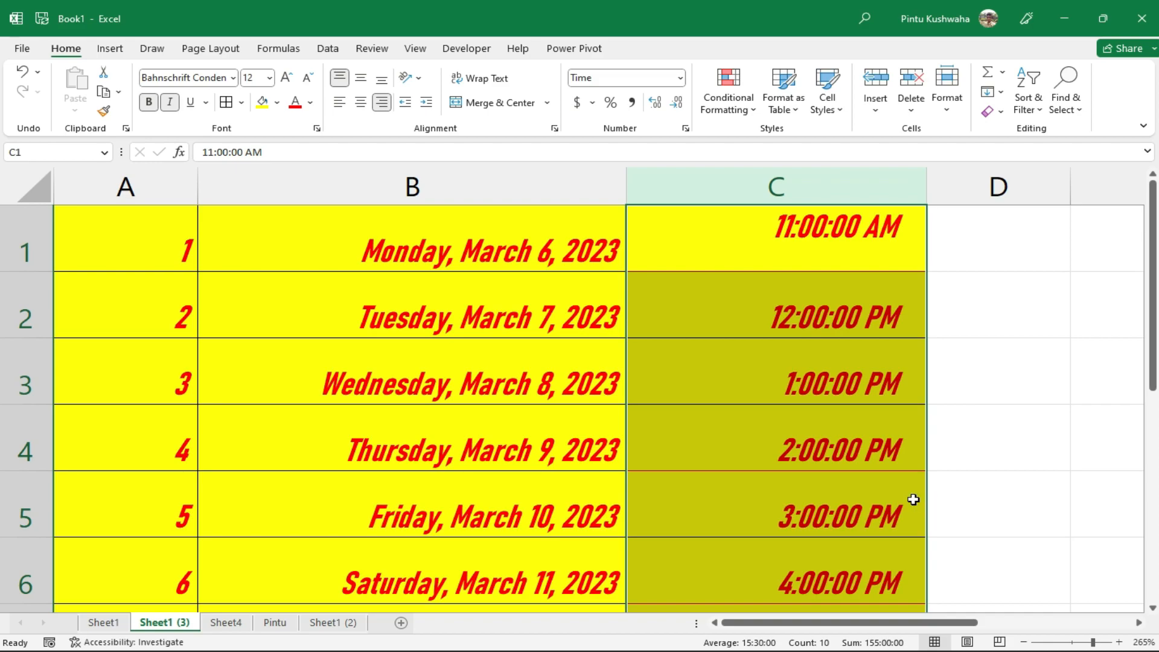
click(960, 492)
scroll(904, 414, down, 4)
scroll(825, 408, up, 2)
scroll(823, 412, up, 2)
scroll(820, 415, down, 4)
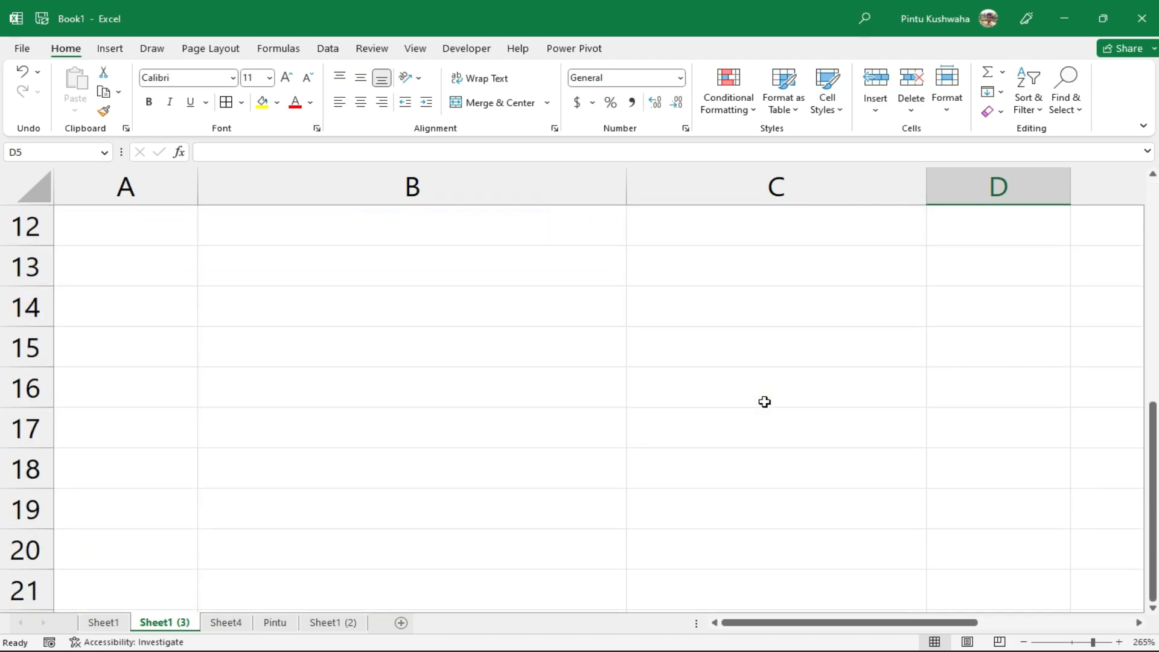
click(514, 282)
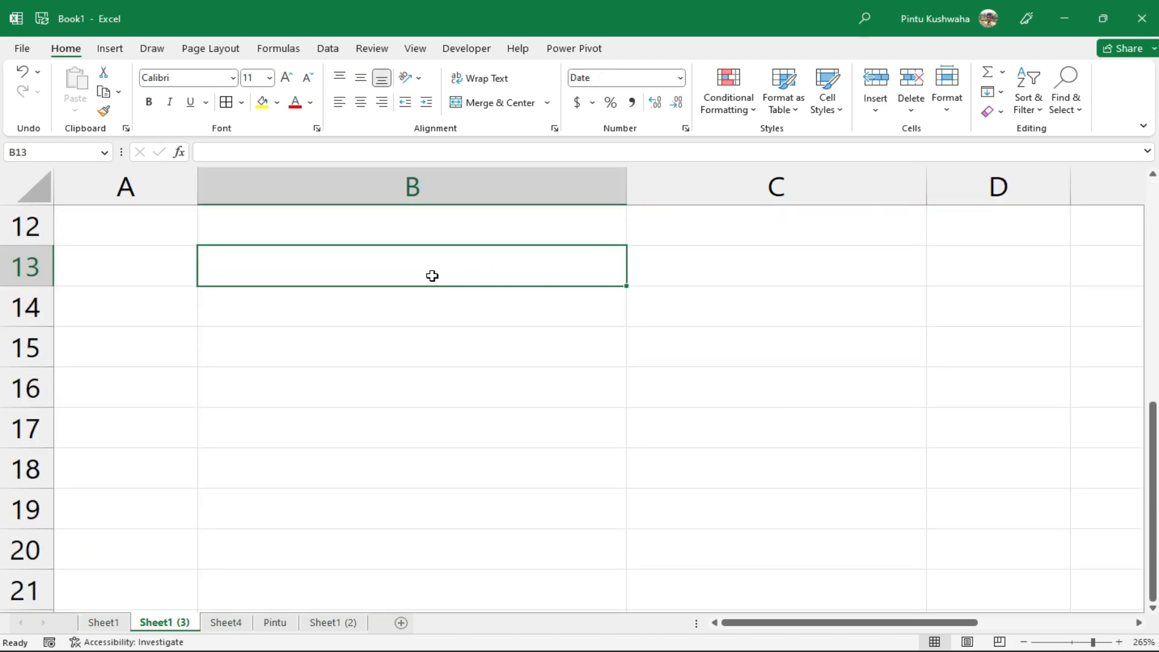
text(aaaaaaaaaaaaaaaaaa)
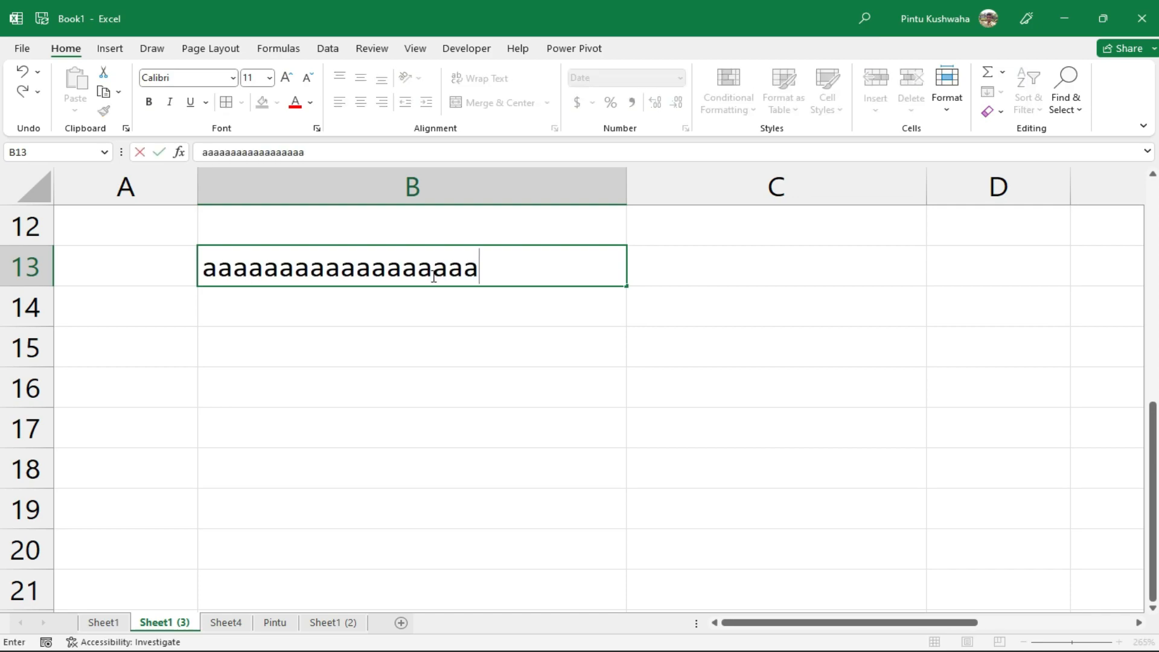
text(aaaaaaaaaaaaaaaaaaaaaaaaaaaaaaaaaaa)
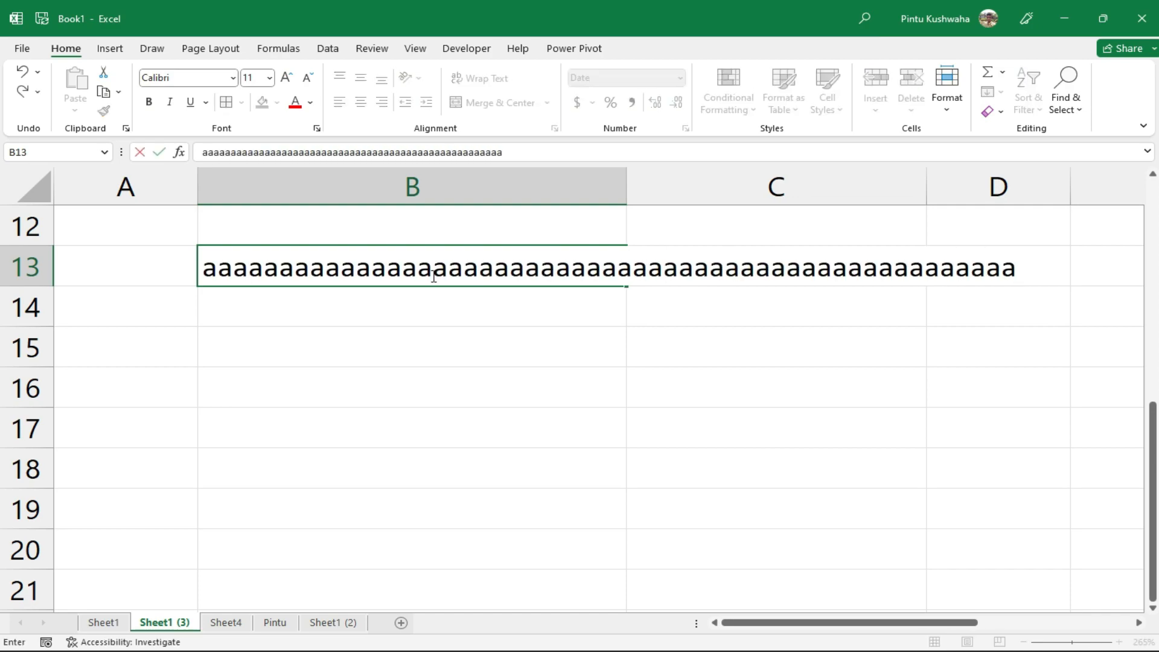
click(609, 335)
click(356, 266)
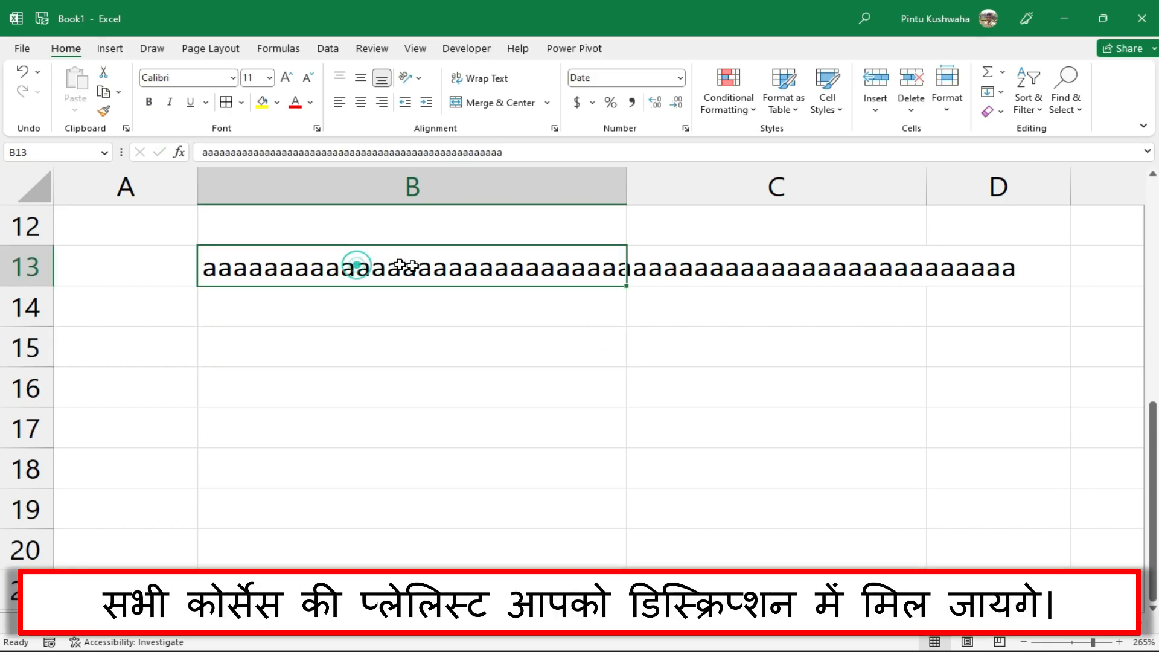
click(766, 267)
click(513, 266)
click(694, 265)
click(581, 276)
click(751, 262)
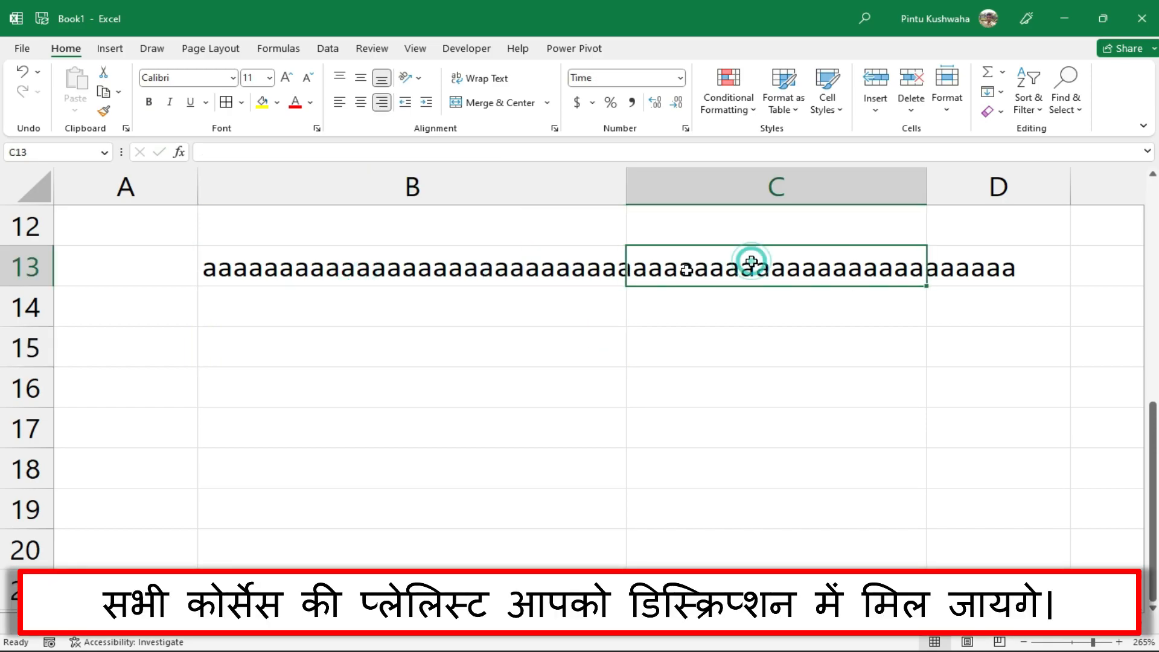
click(466, 279)
click(742, 261)
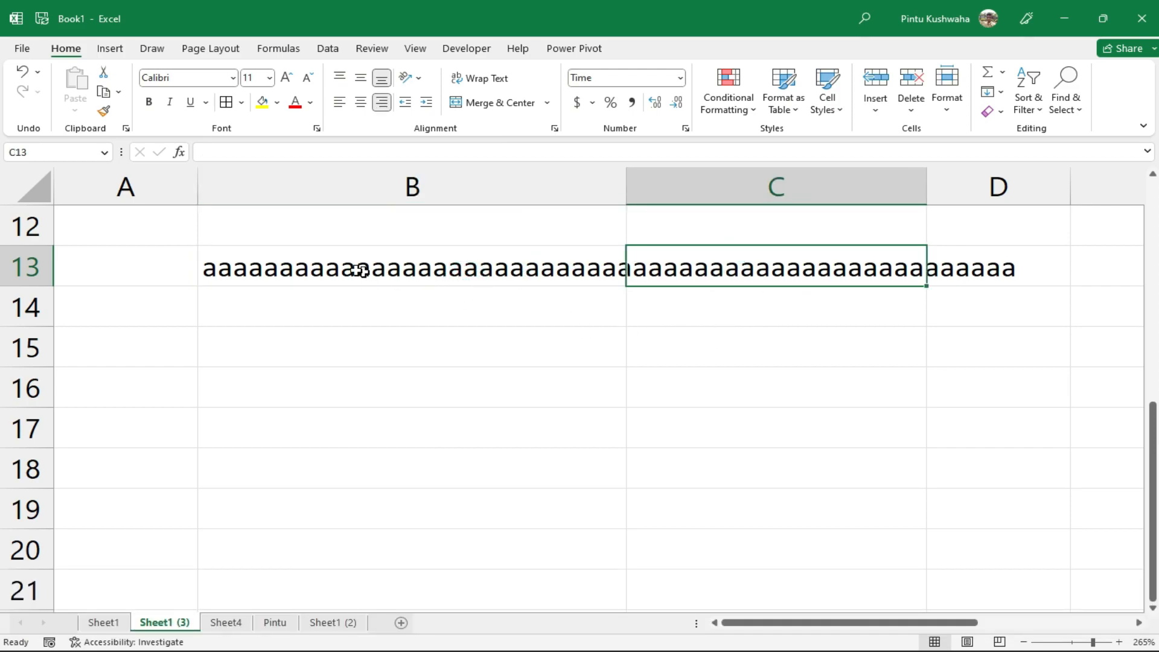
click(329, 263)
drag(329, 264, 968, 254)
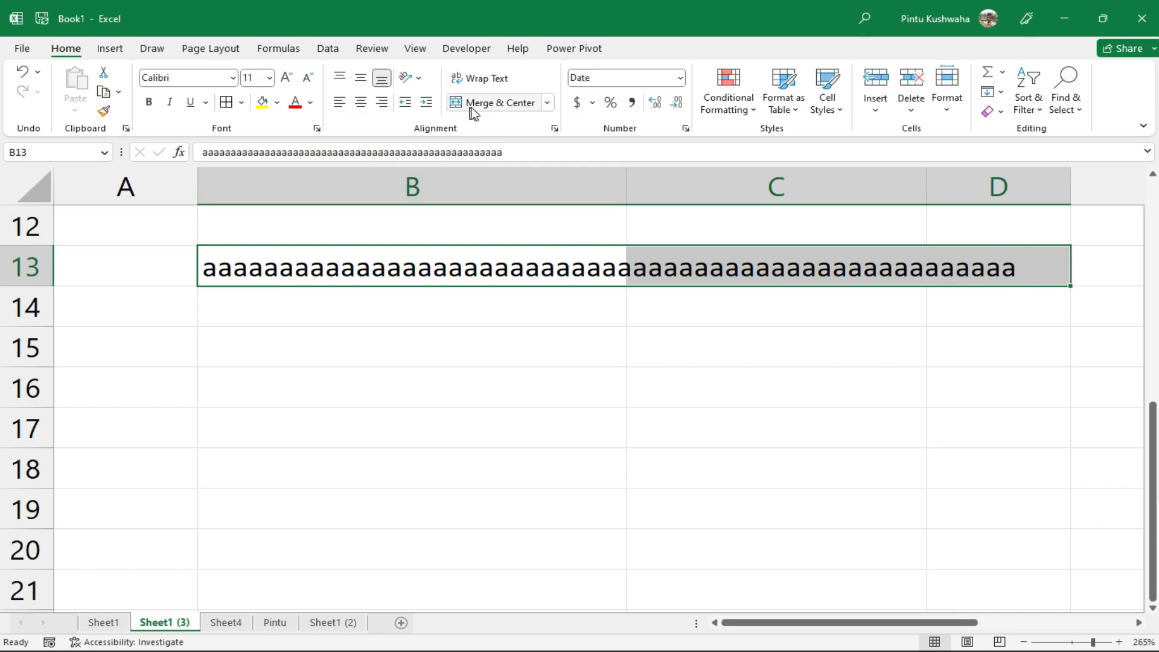
click(548, 103)
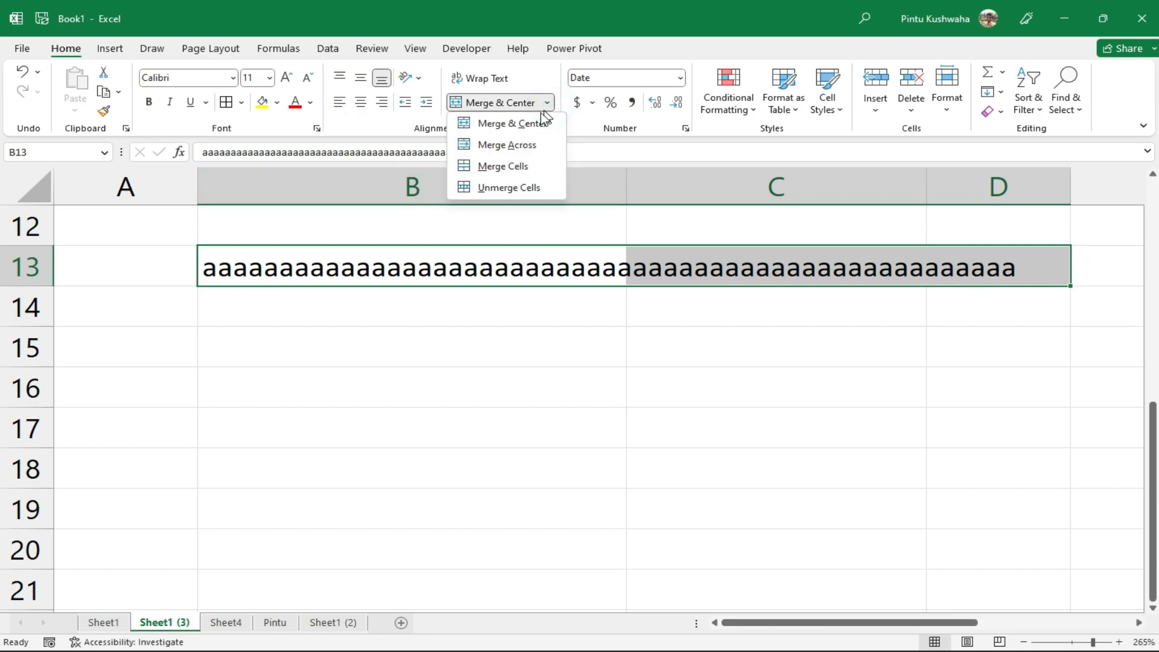
click(526, 126)
click(510, 357)
click(423, 424)
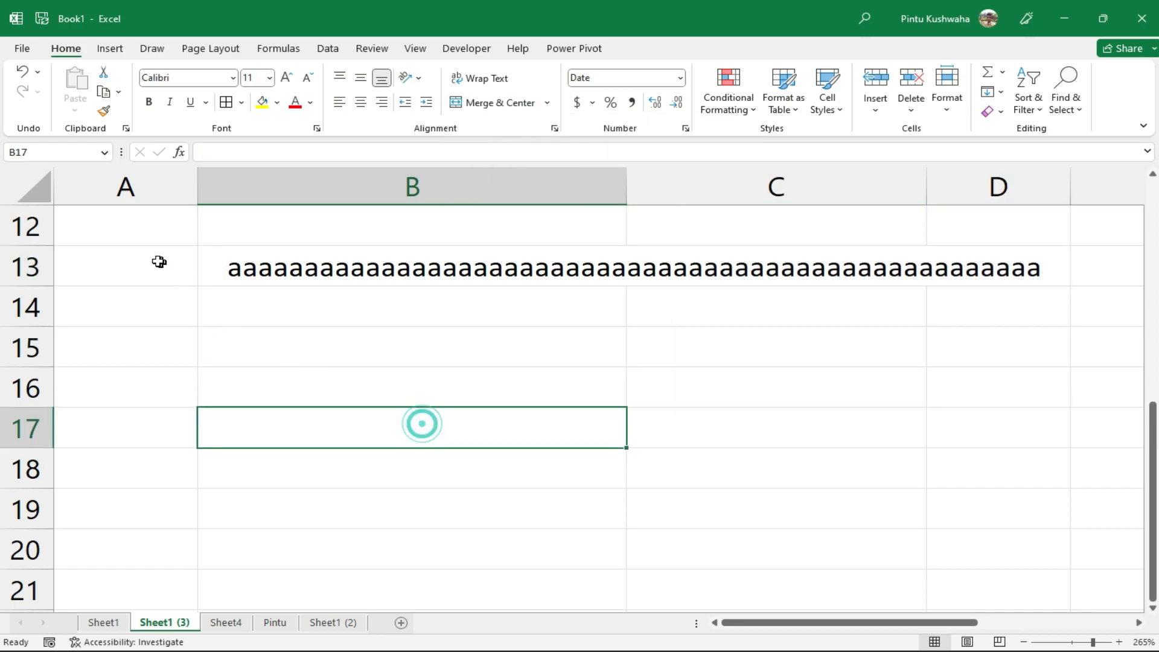
click(156, 261)
click(402, 272)
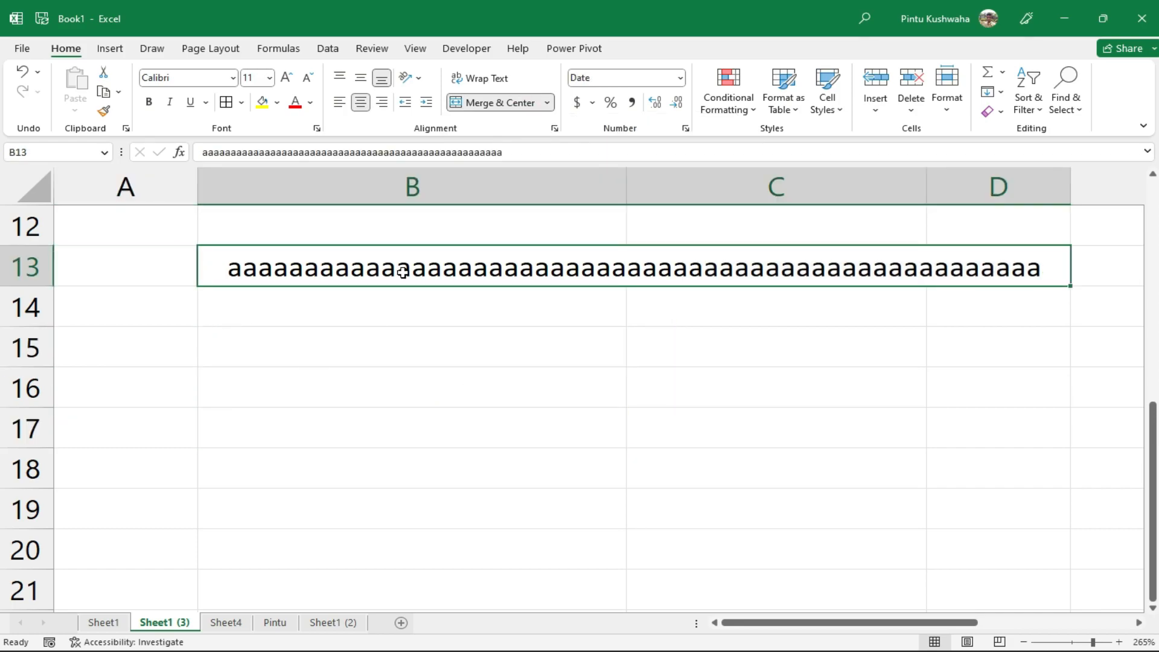
click(1079, 259)
click(853, 329)
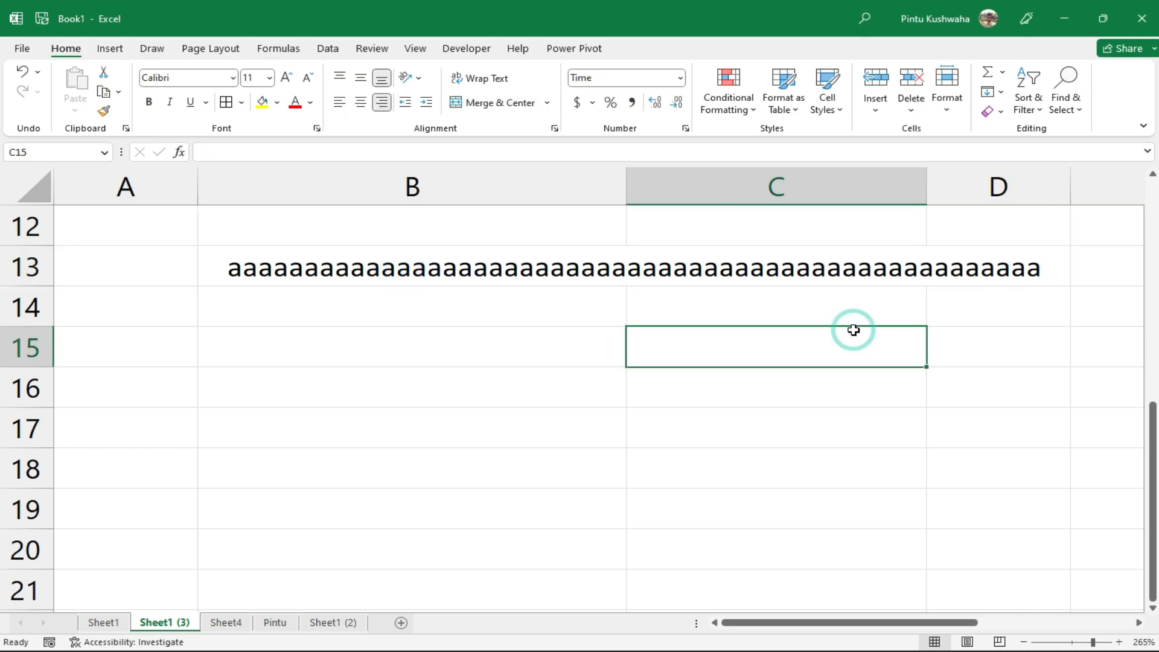
click(537, 278)
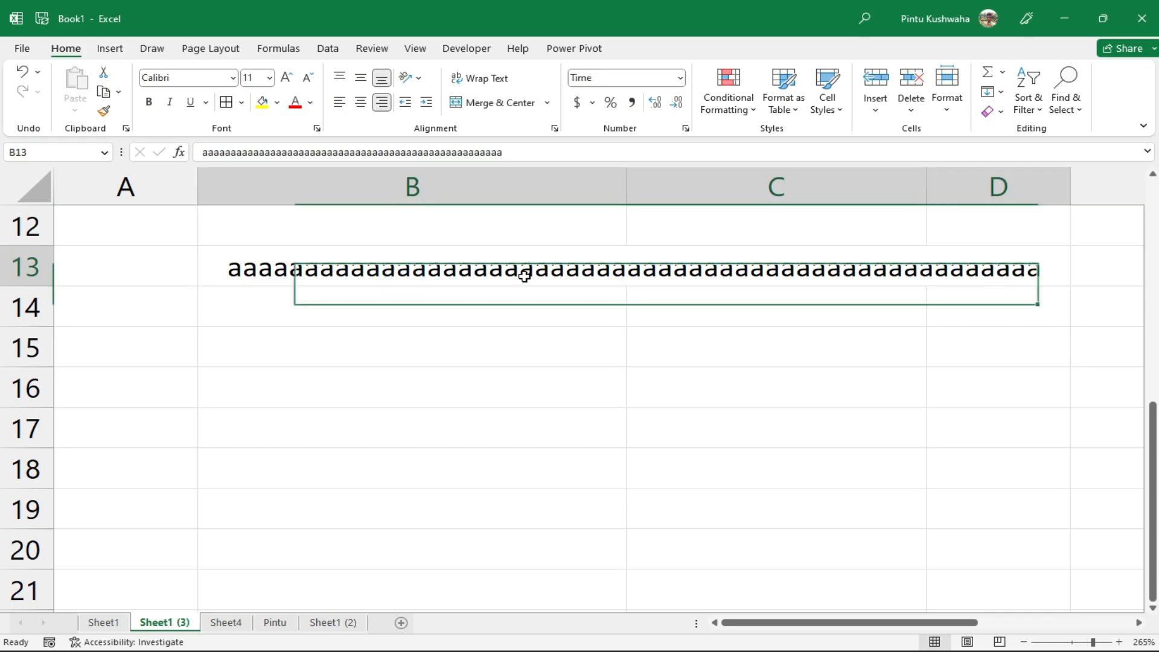
click(507, 377)
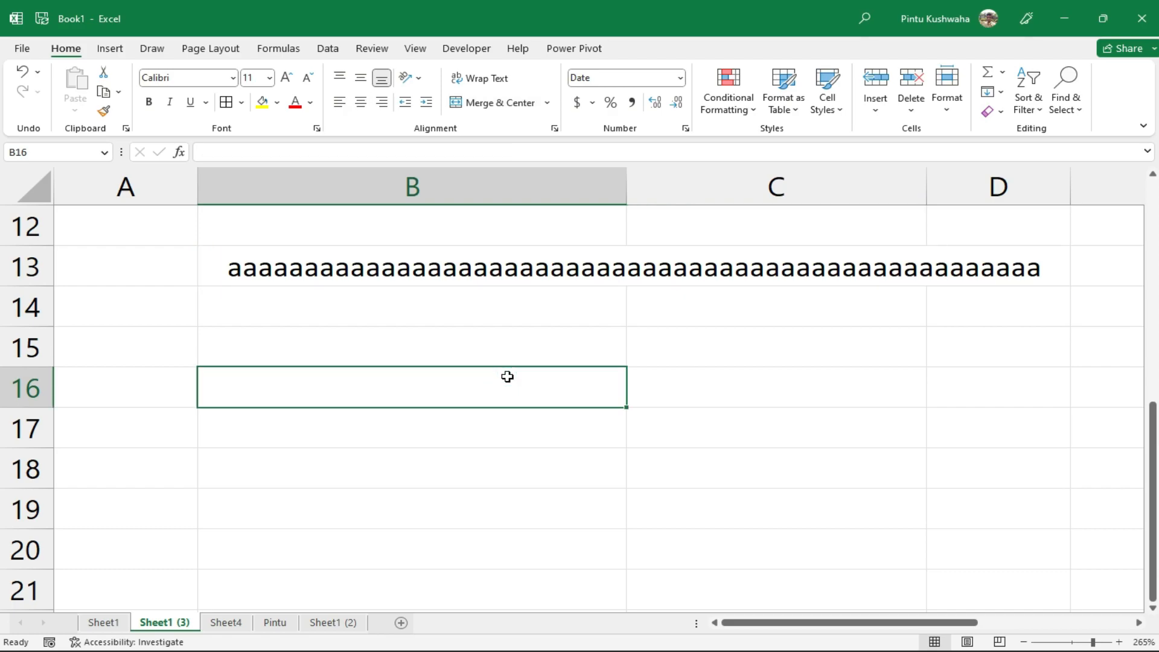
Enter a long string of a's into cell B15
click(461, 337)
text(aaa)
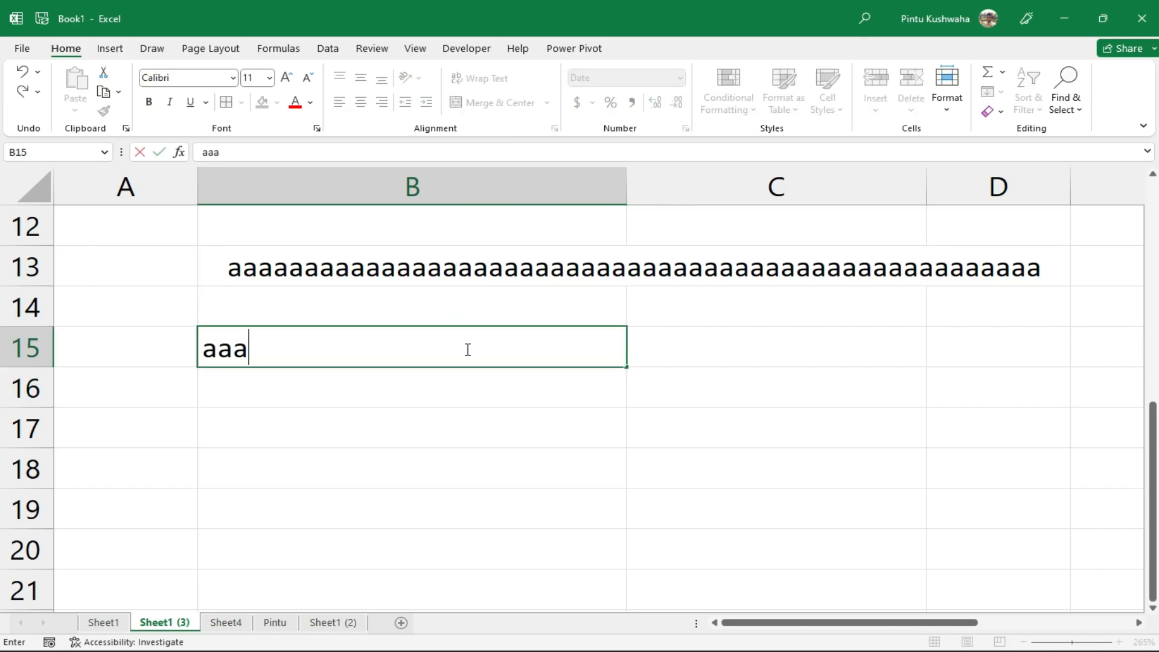
text(aaaaaaaaaaaaaaaaaaaaaaaaaaaaaaaaaaa)
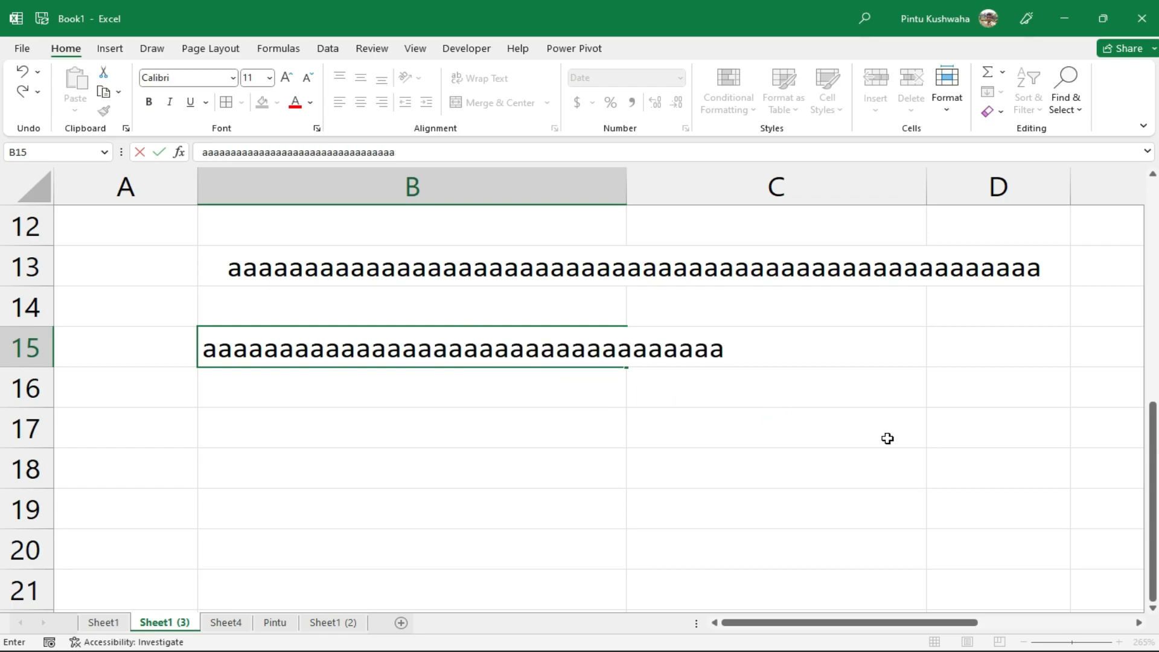
text(aaaaaaaaa)
click(604, 355)
click(772, 351)
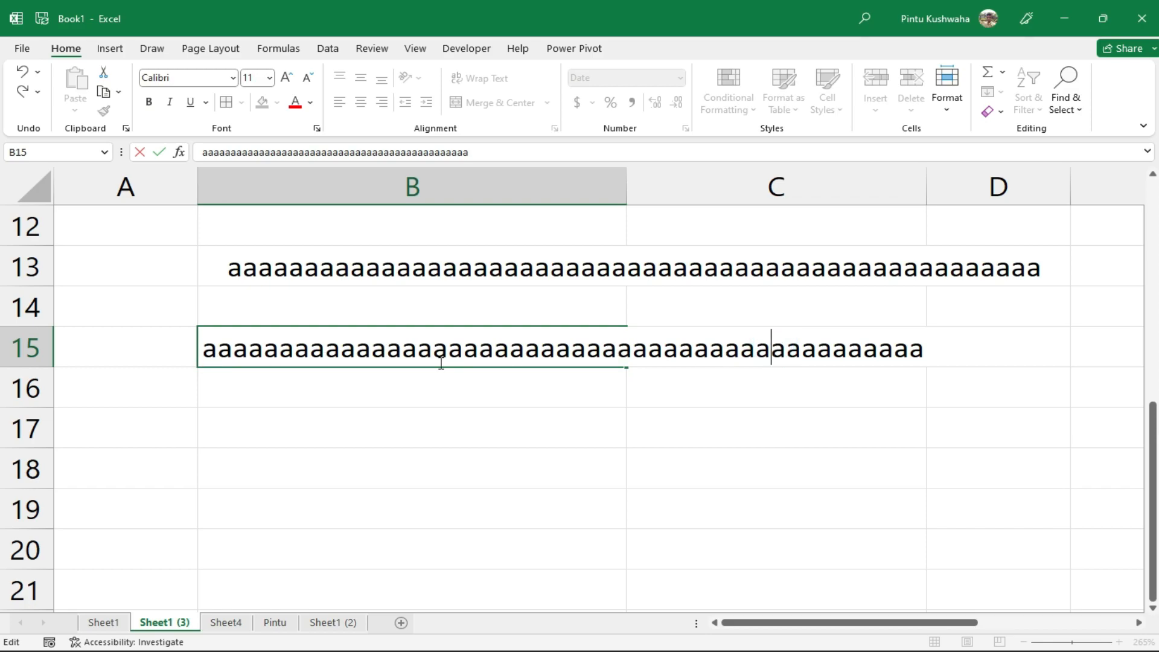
click(662, 402)
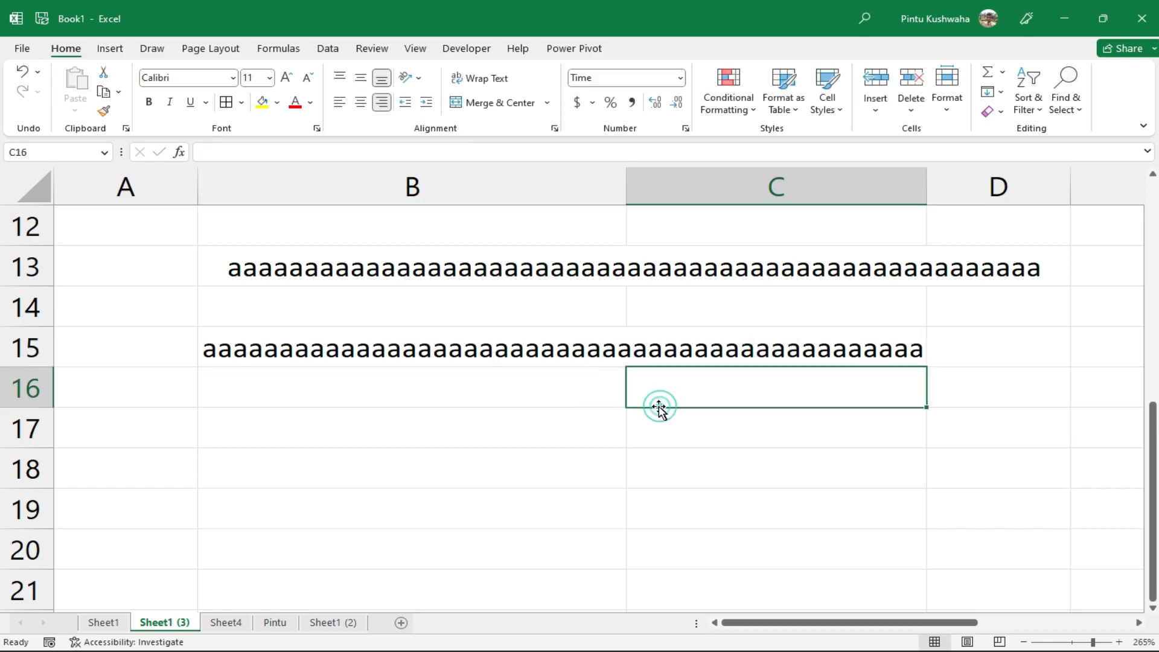
Apply Wrap Text to B15 so the a's wrap onto two lines
click(517, 350)
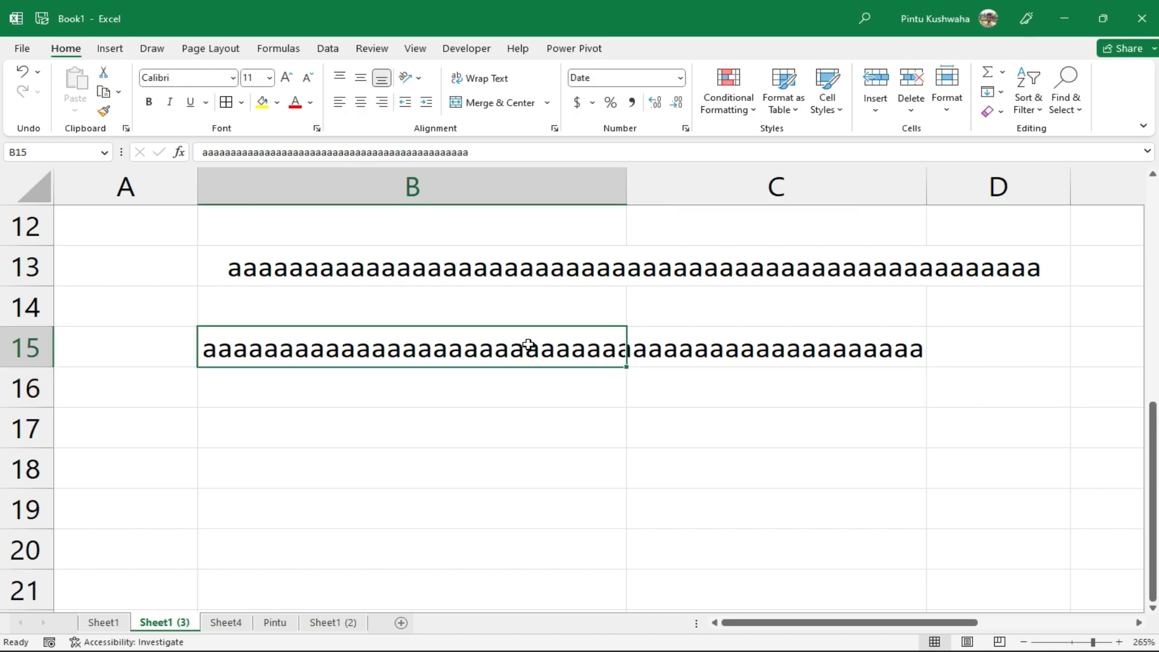
click(489, 78)
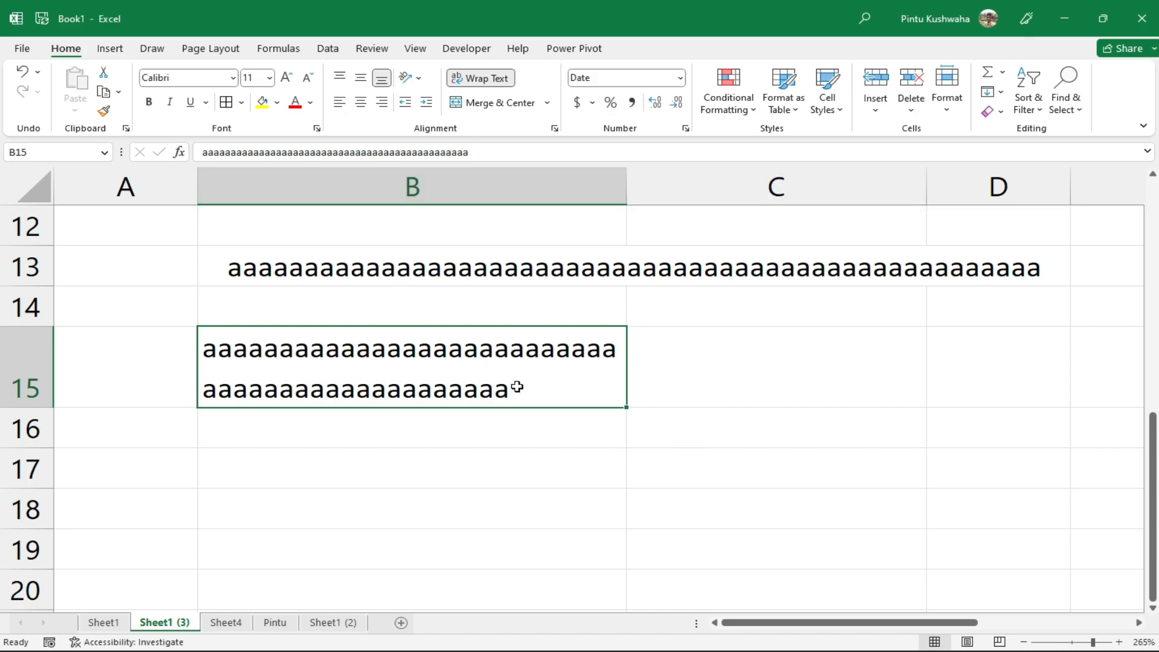
key(Return)
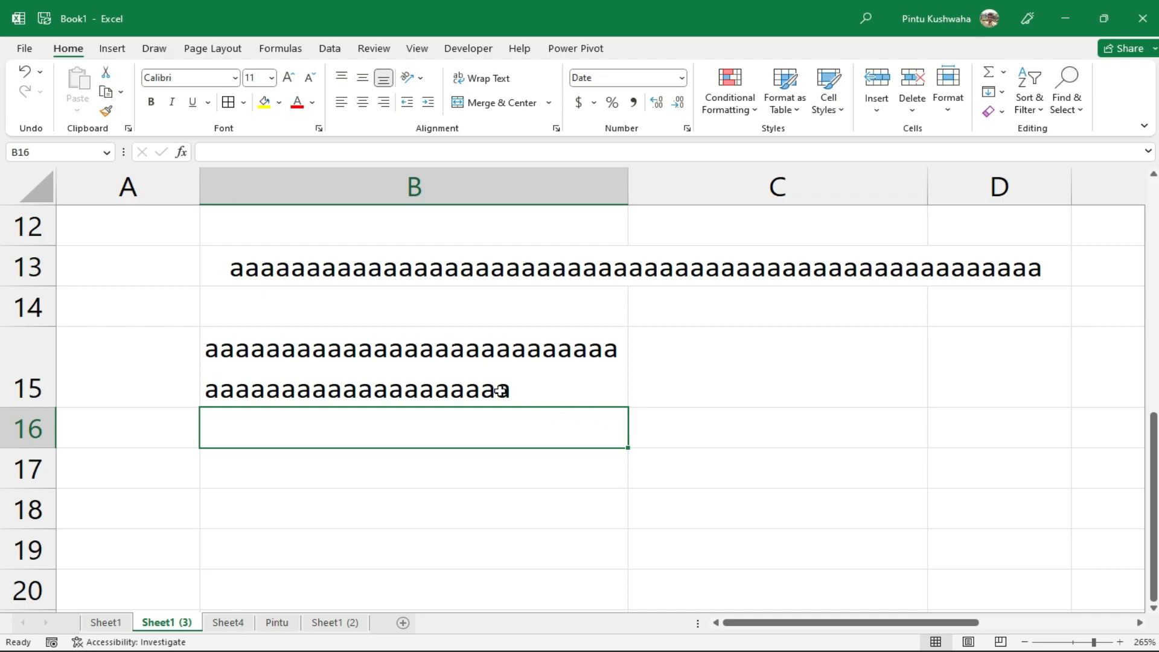
click(424, 368)
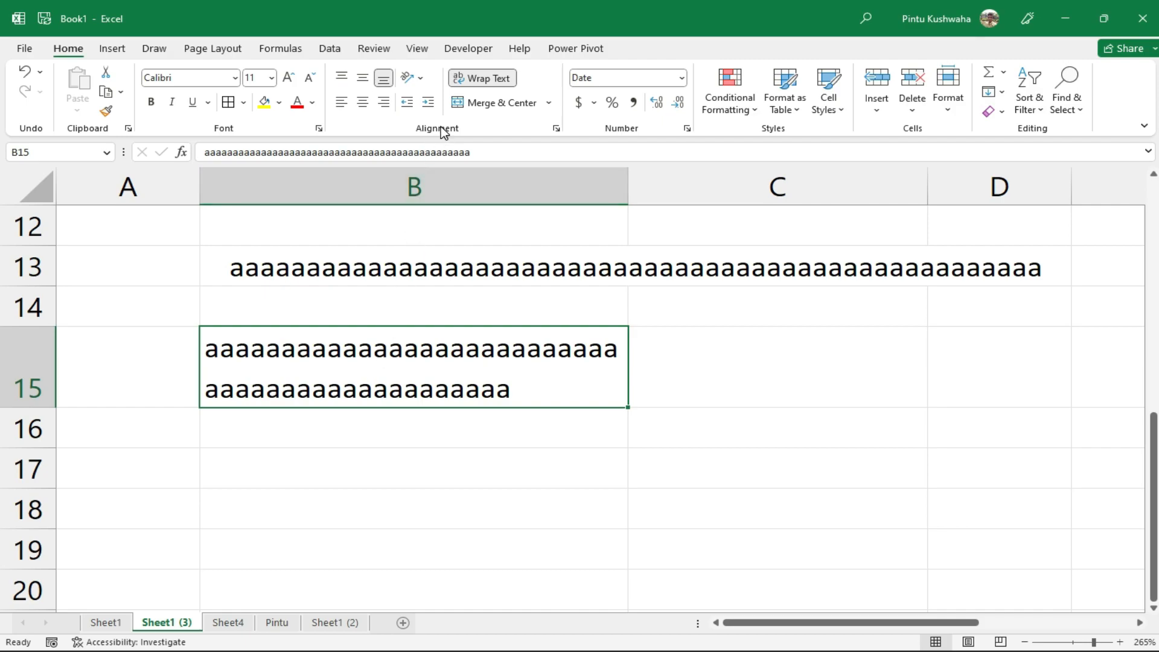
click(413, 77)
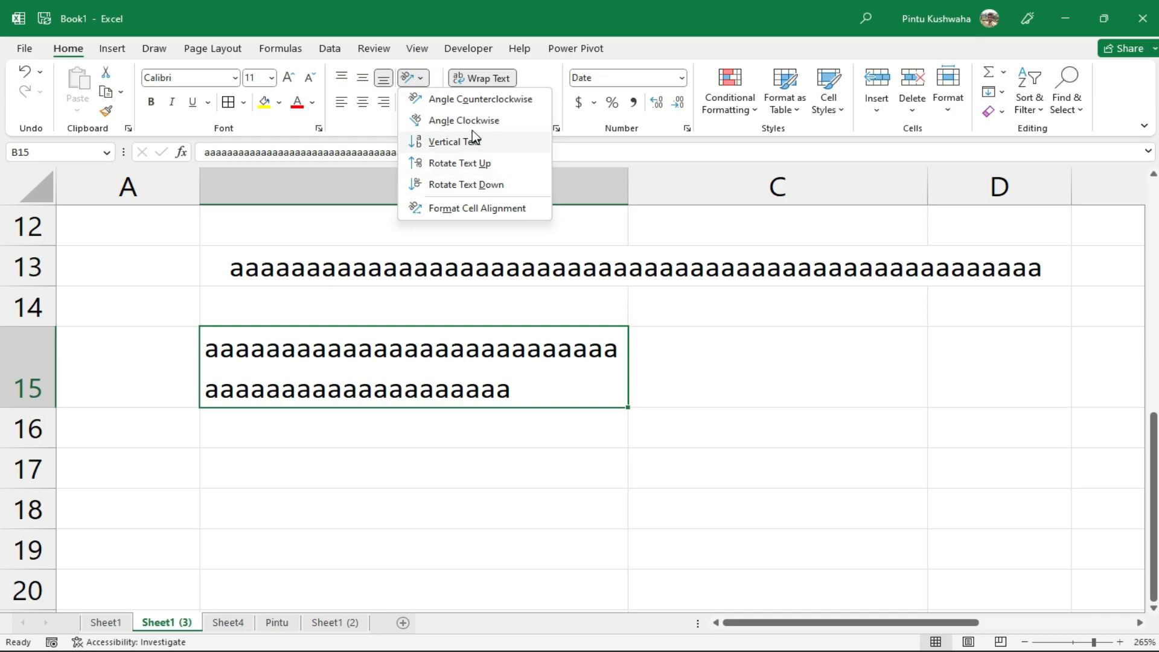
click(465, 187)
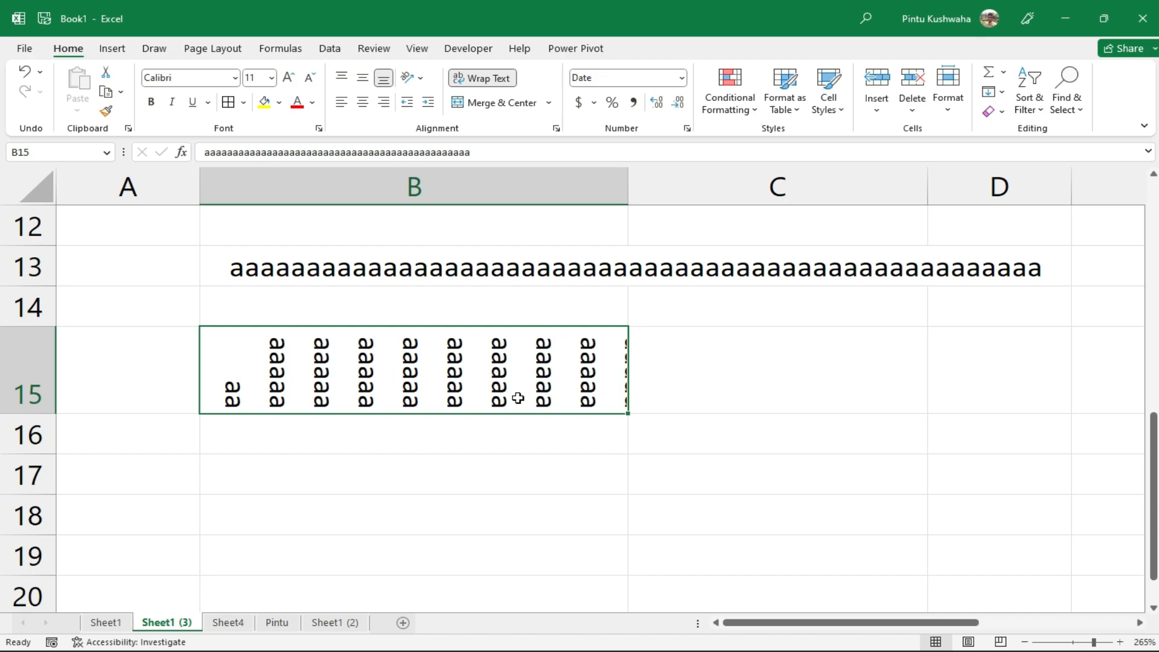
click(419, 77)
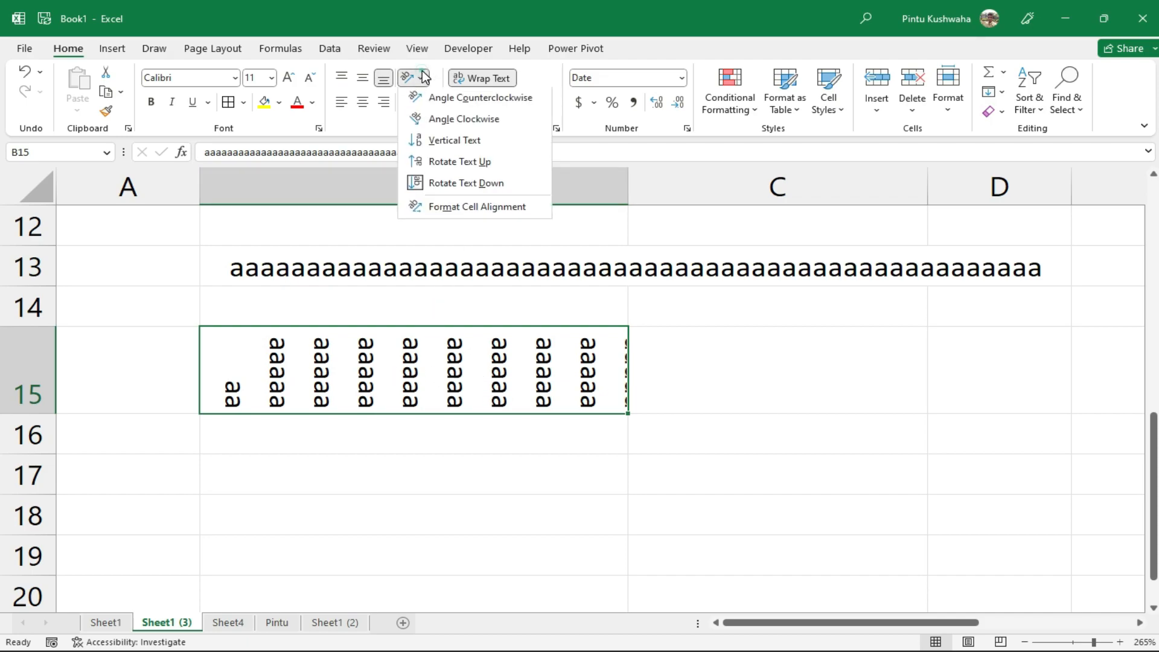
click(456, 122)
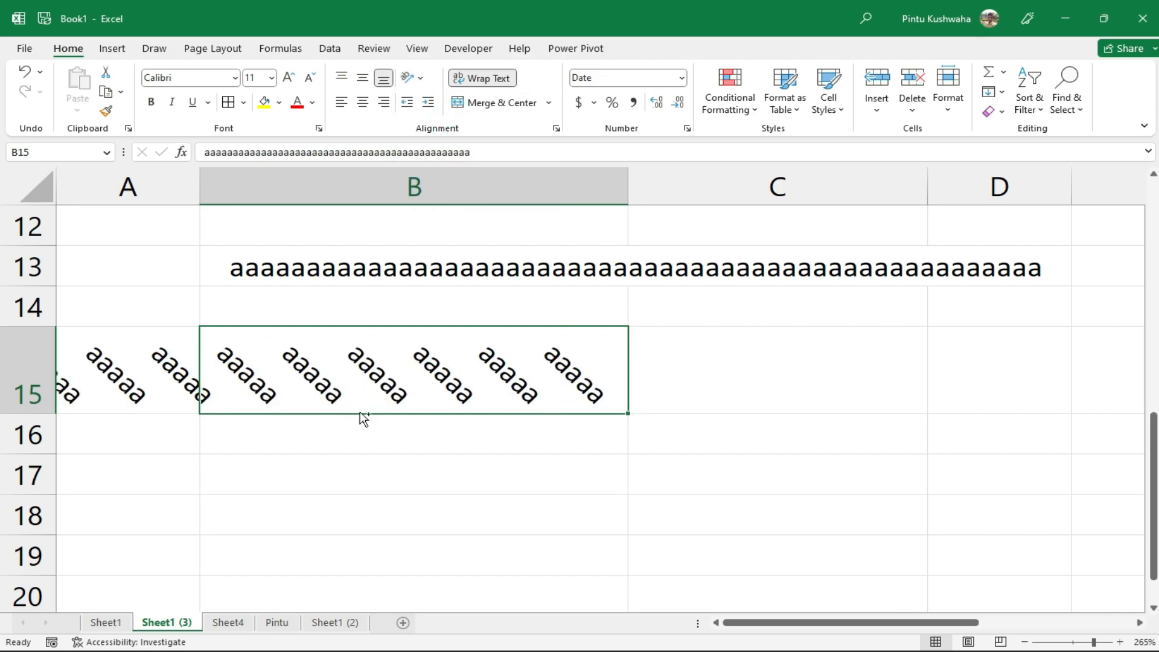
key(ctrl+z)
key(ctrl+z)
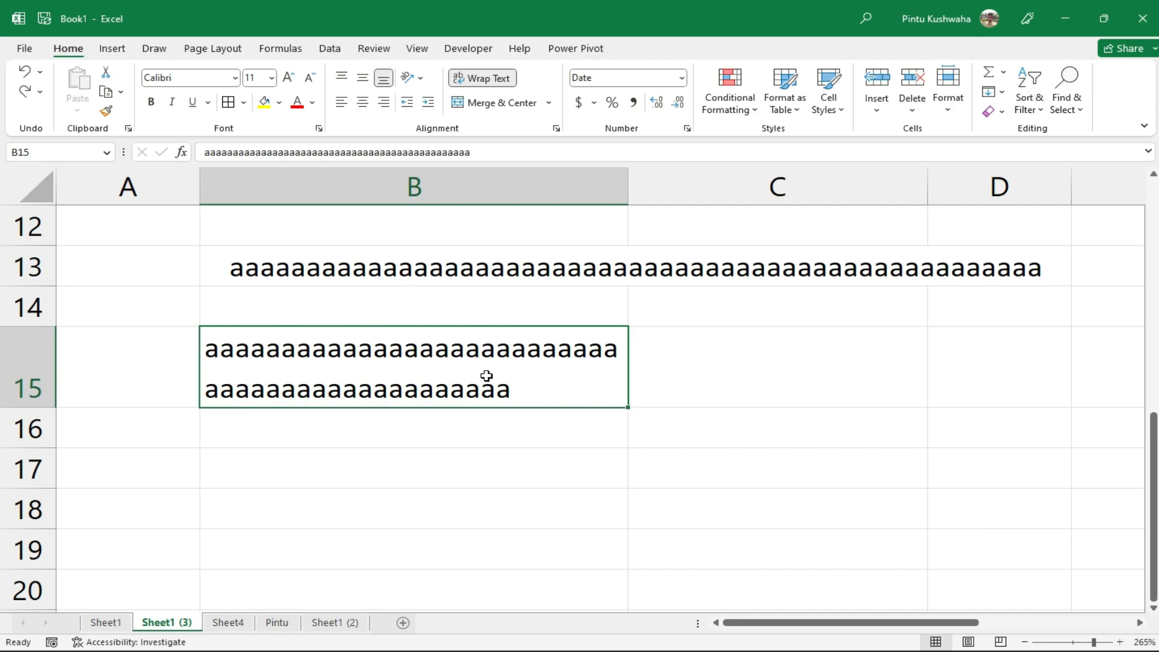
Set B15's text orientation to -30 degrees in the Format Cells alignment settings
right_click(387, 365)
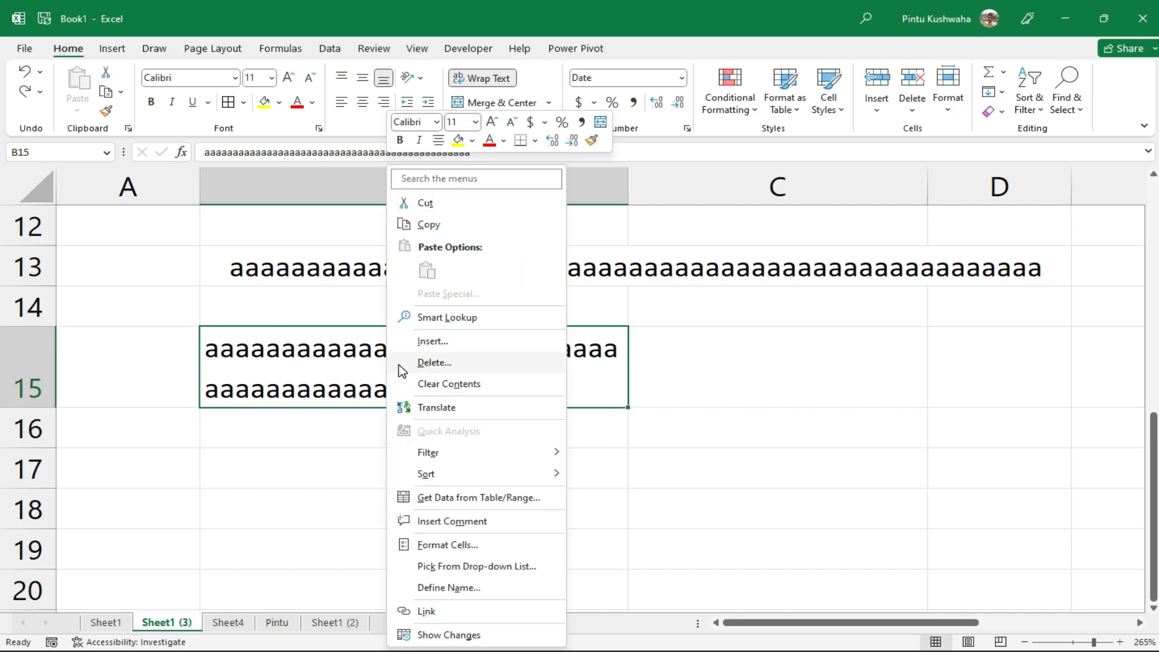
click(479, 545)
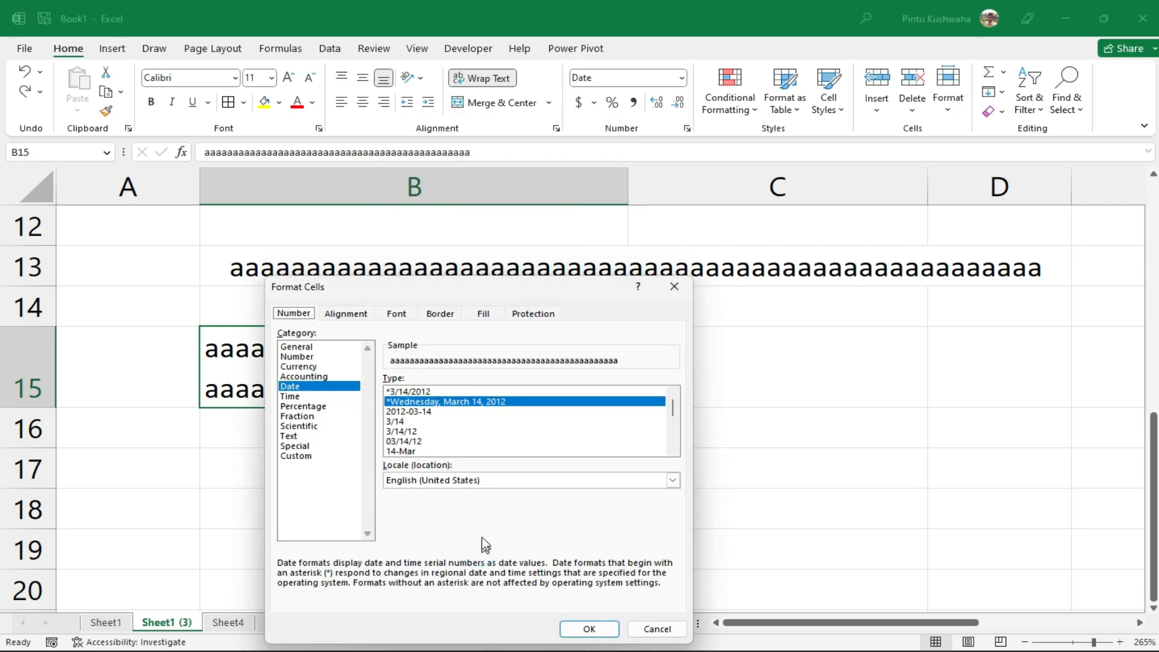
click(348, 313)
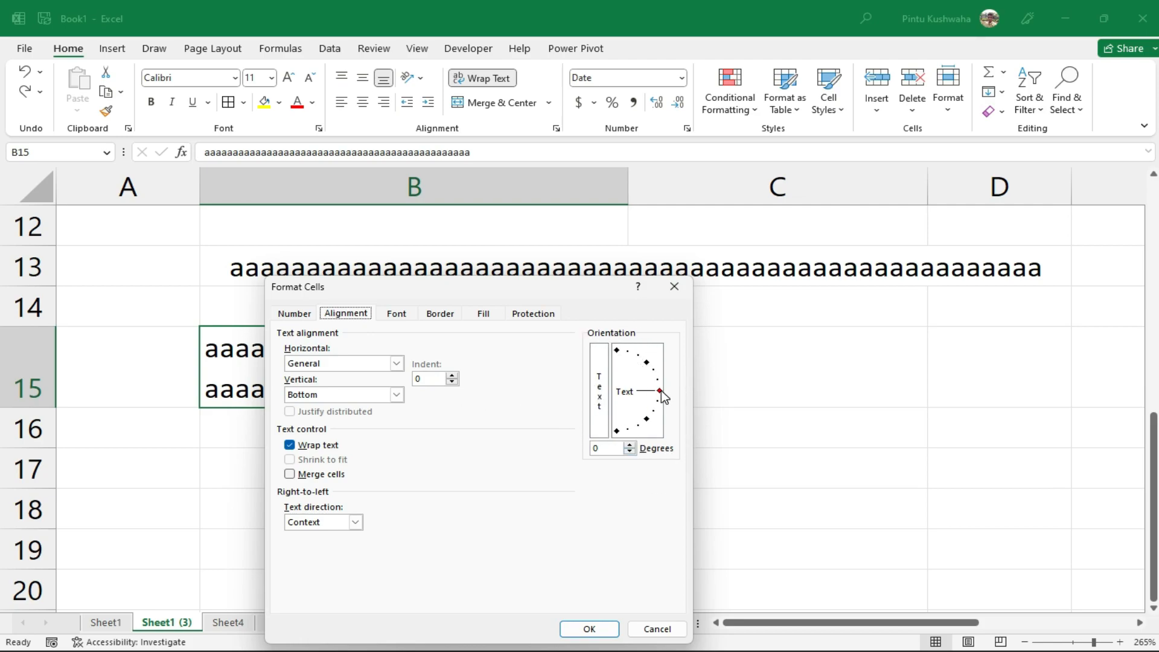
drag(662, 390, 657, 417)
click(591, 630)
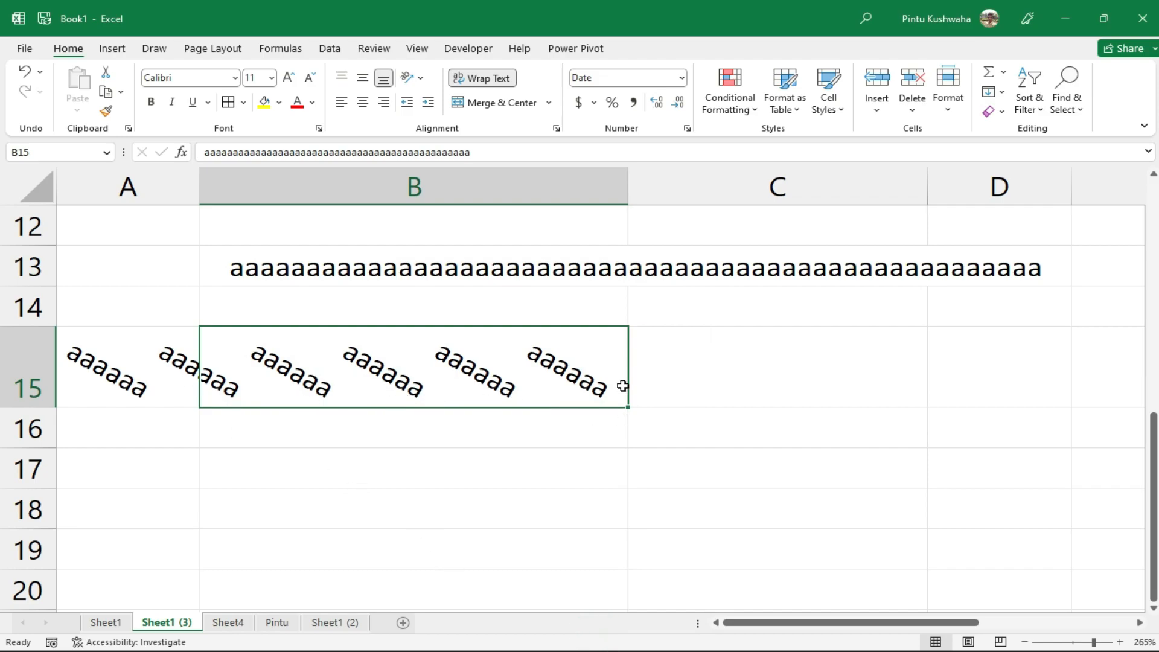
Set B15's text orientation to 23 degrees through Format Cells
right_click(560, 379)
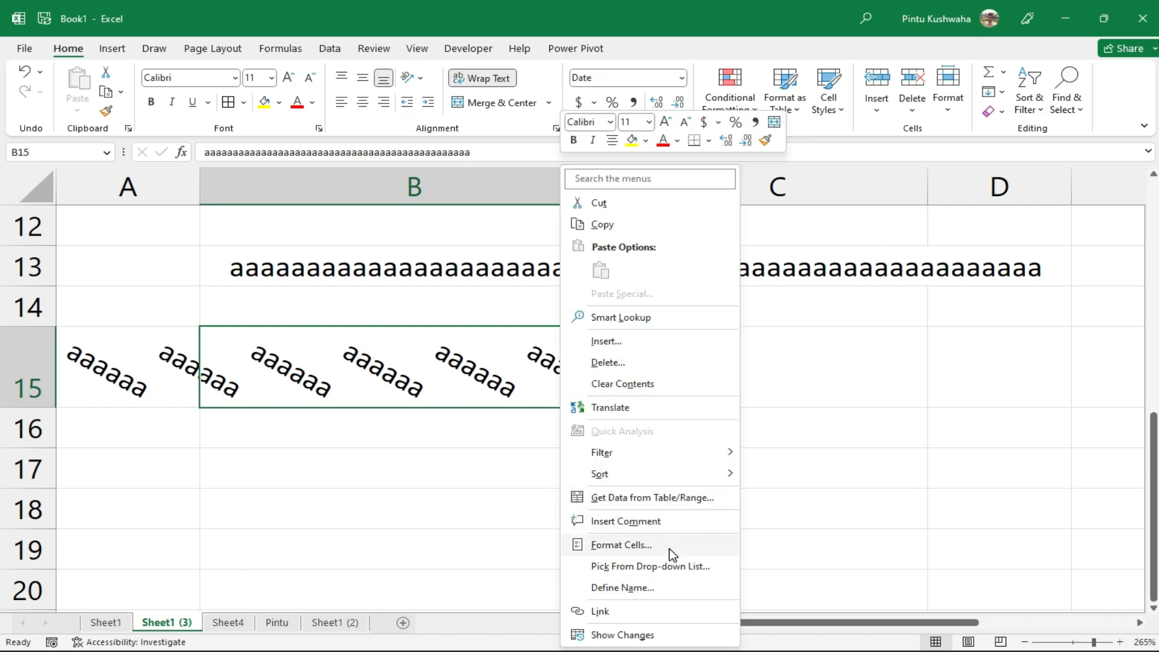
click(666, 545)
drag(843, 415, 845, 375)
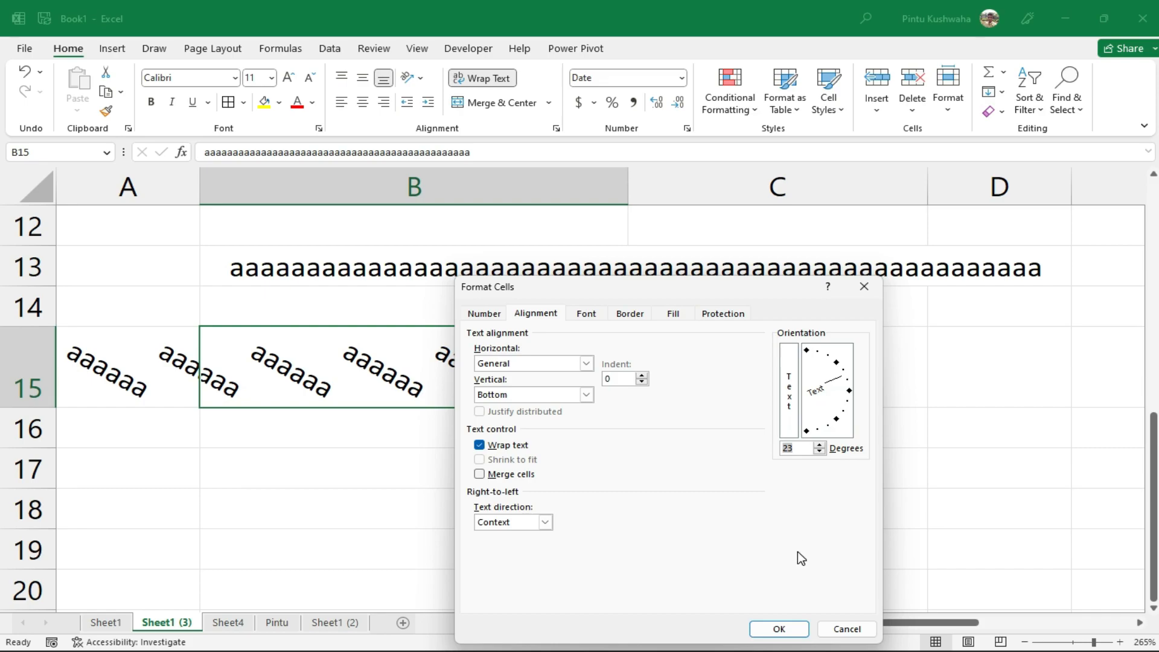
click(779, 629)
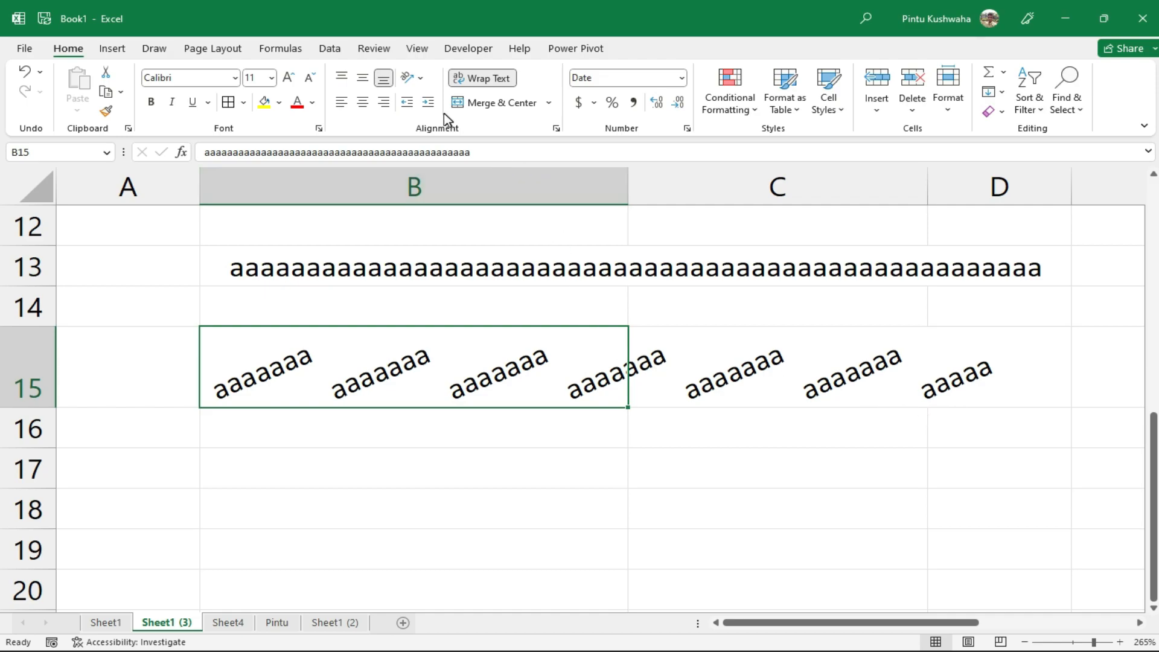
Preview a -68 degree text angle in the alignment settings, then cancel it
click(416, 74)
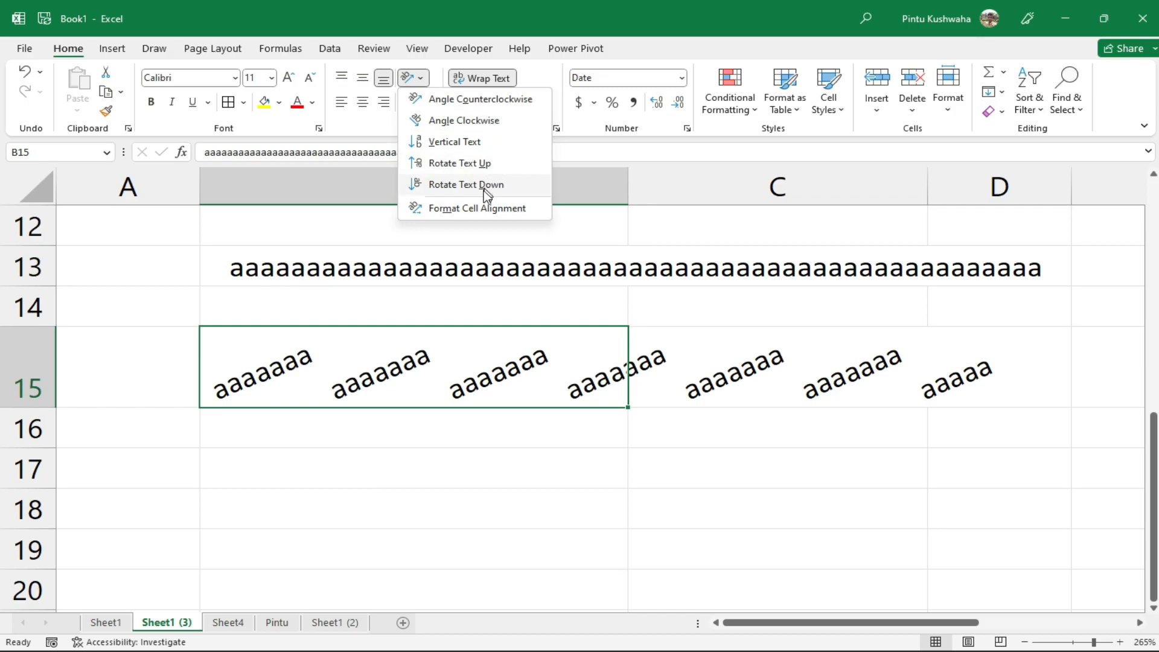
click(483, 207)
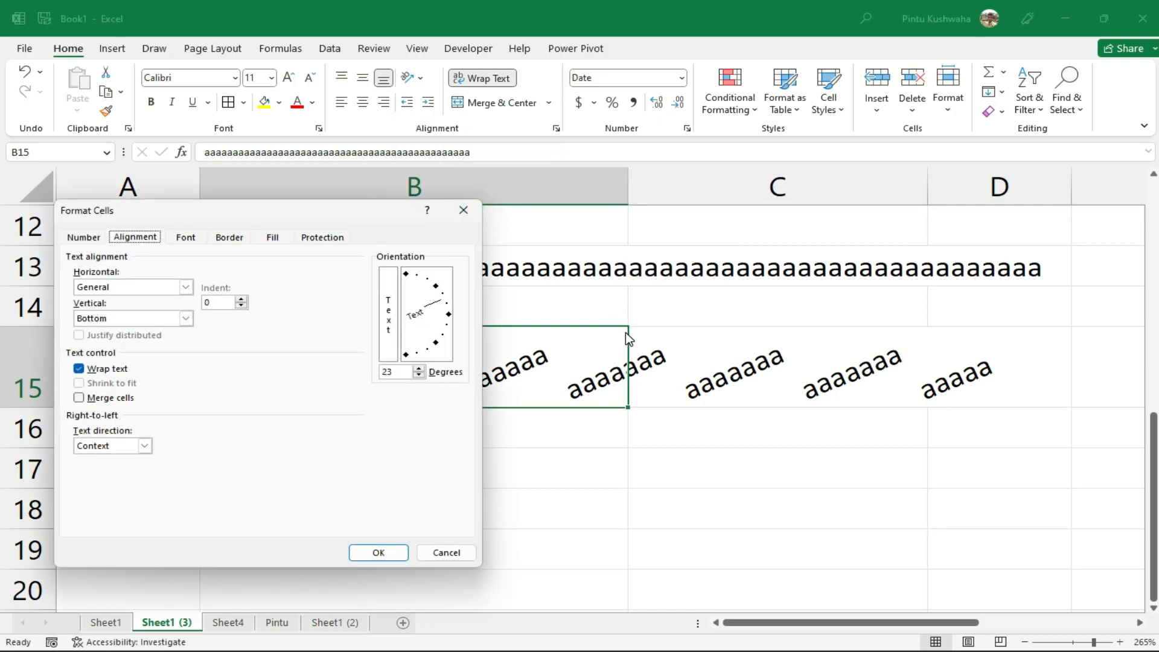
drag(443, 305, 449, 345)
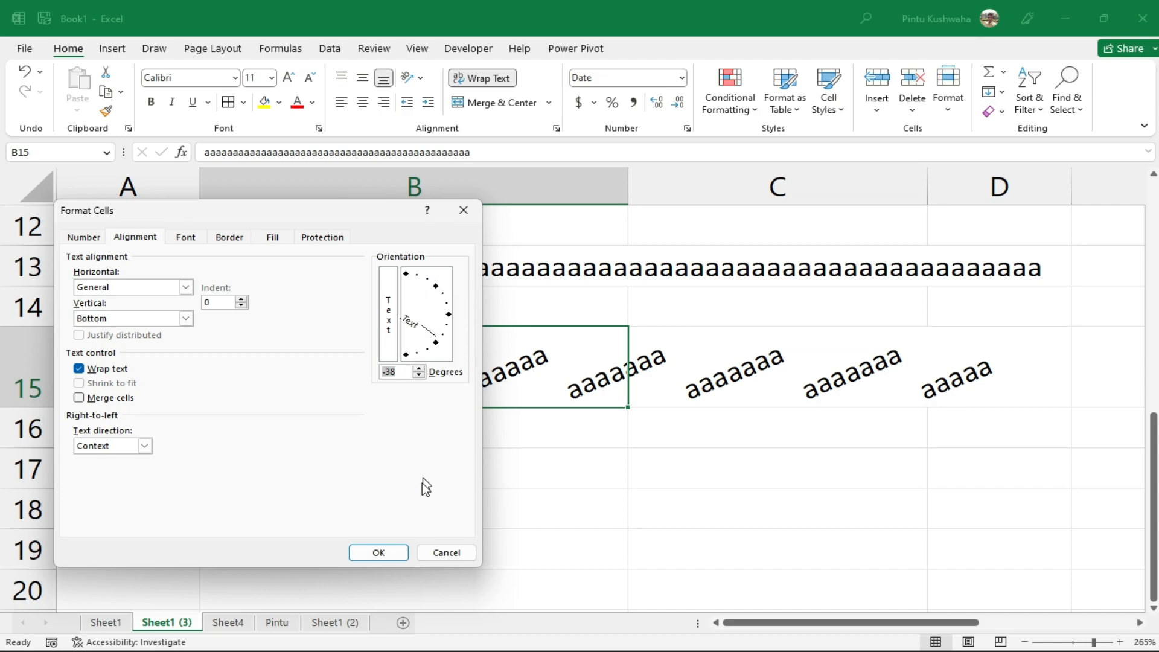
click(441, 553)
click(595, 477)
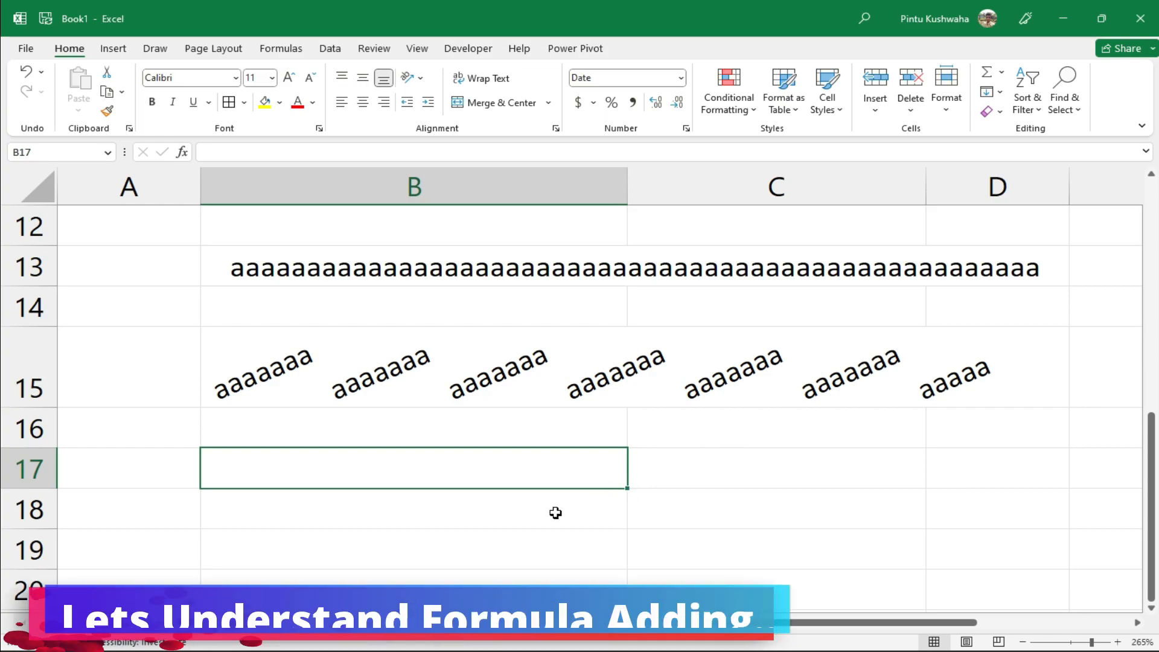
Switch to Sheet4 and select cell B2
key(alt)
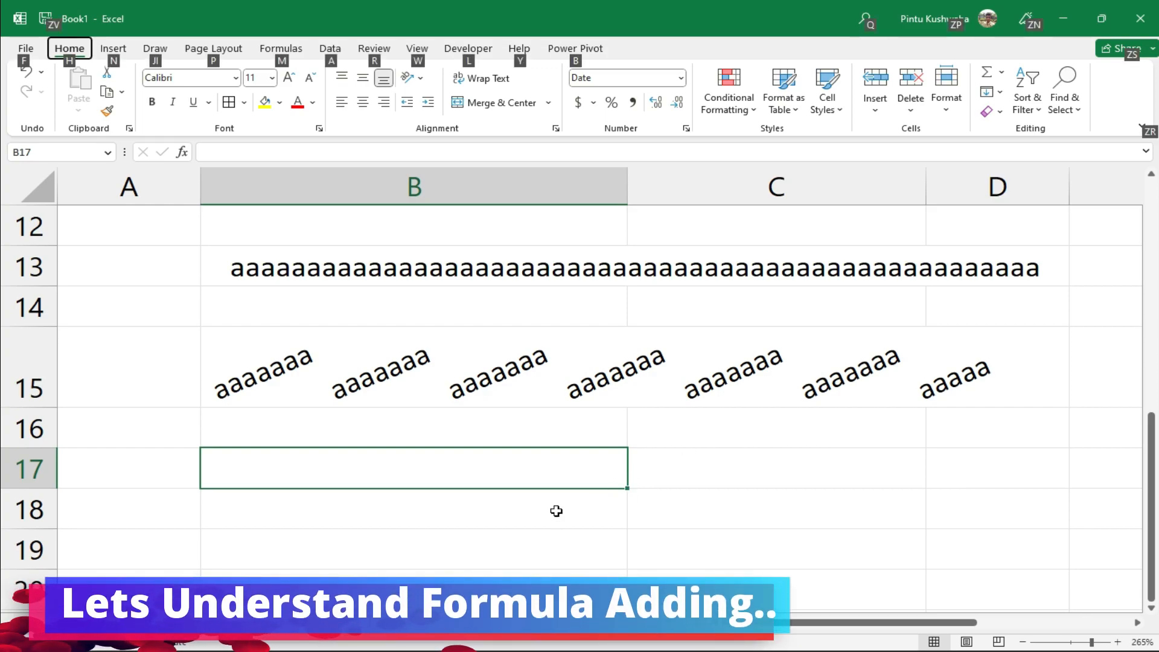
key(alt)
scroll(557, 511, down, 1)
scroll(557, 511, down, 11)
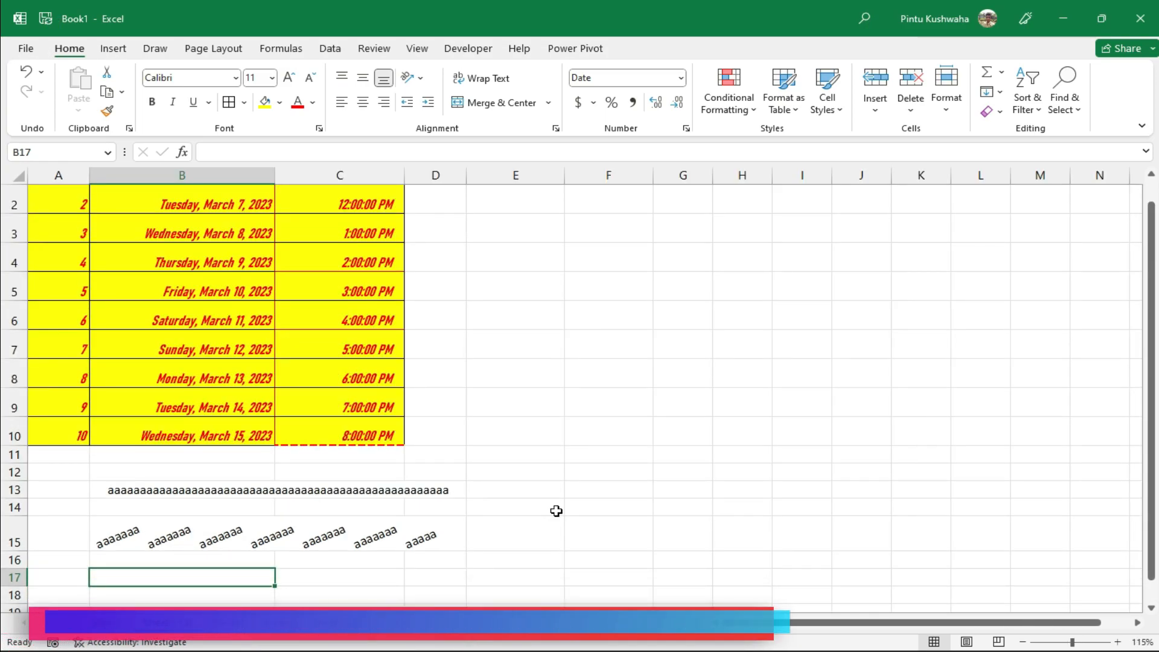
click(229, 622)
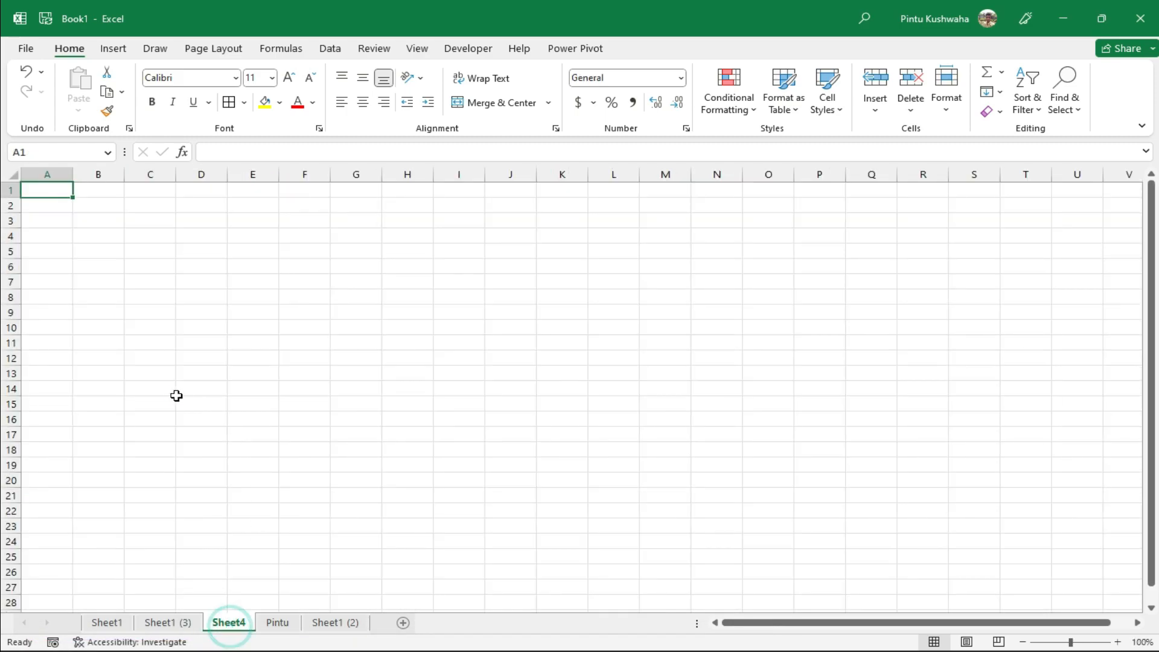
scroll(176, 393, up, 10)
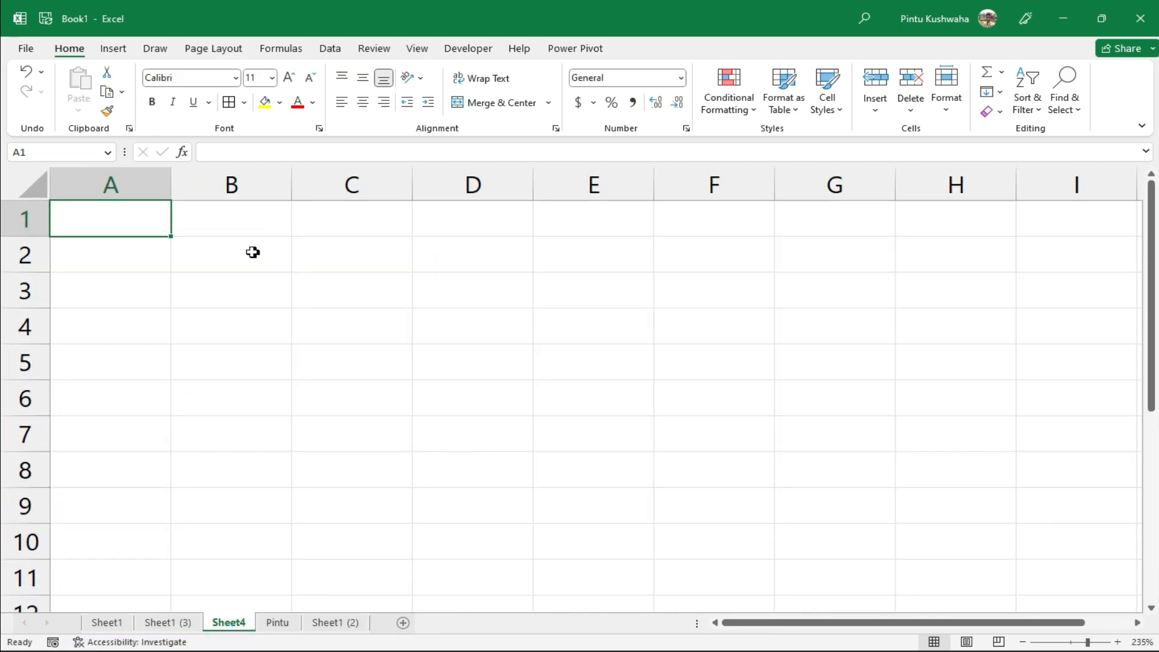
click(254, 252)
scroll(222, 369, up, 1)
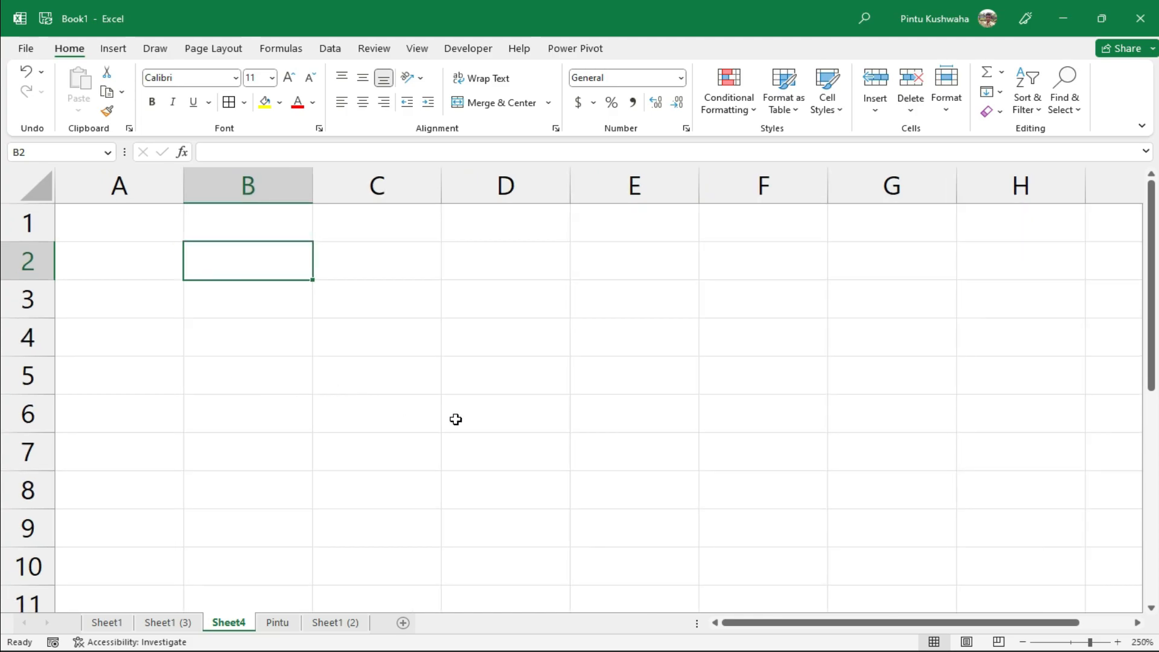
Enter 2323, 323, 2, 3 and 23 down cells B2:B6
text(2323)
key(Return)
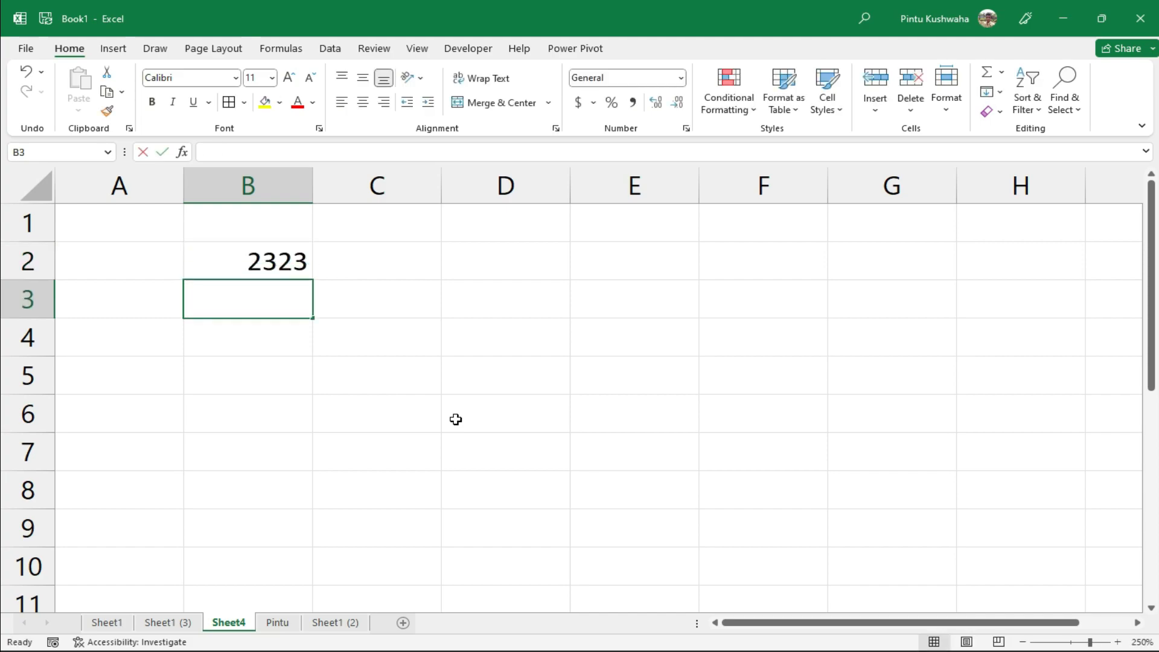
text(323)
key(Return)
text(2)
key(Return)
text(3)
key(Return)
text(23)
key(Return)
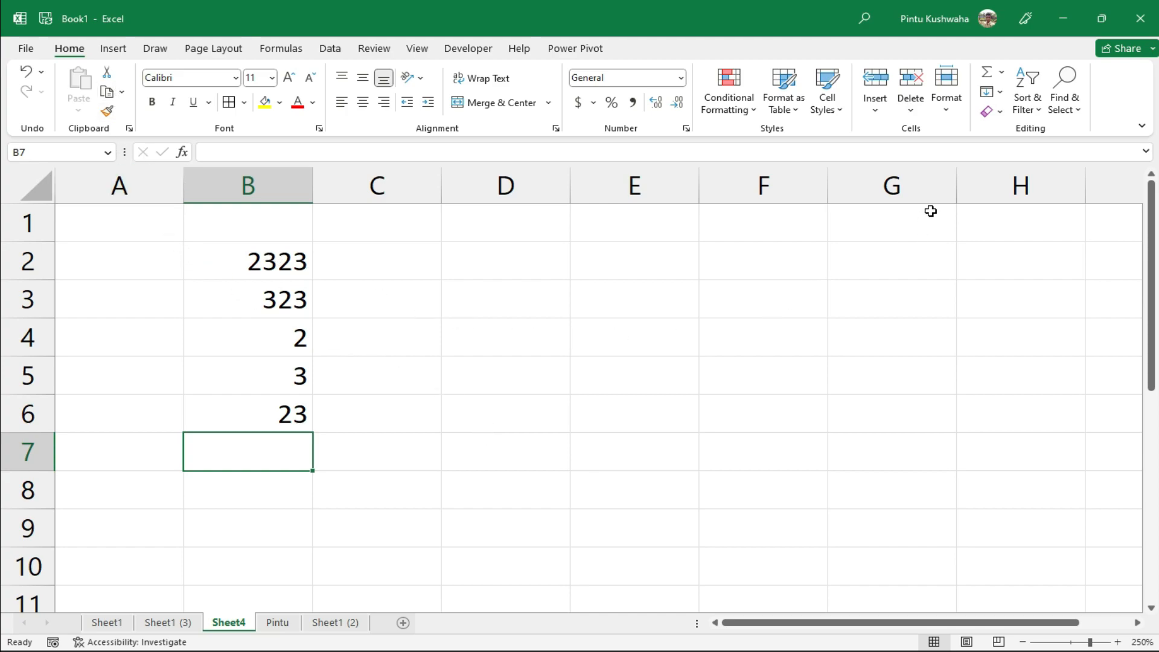
Insert =SUM(B2:B6) into B7 with AutoSum, giving 2674
click(1004, 76)
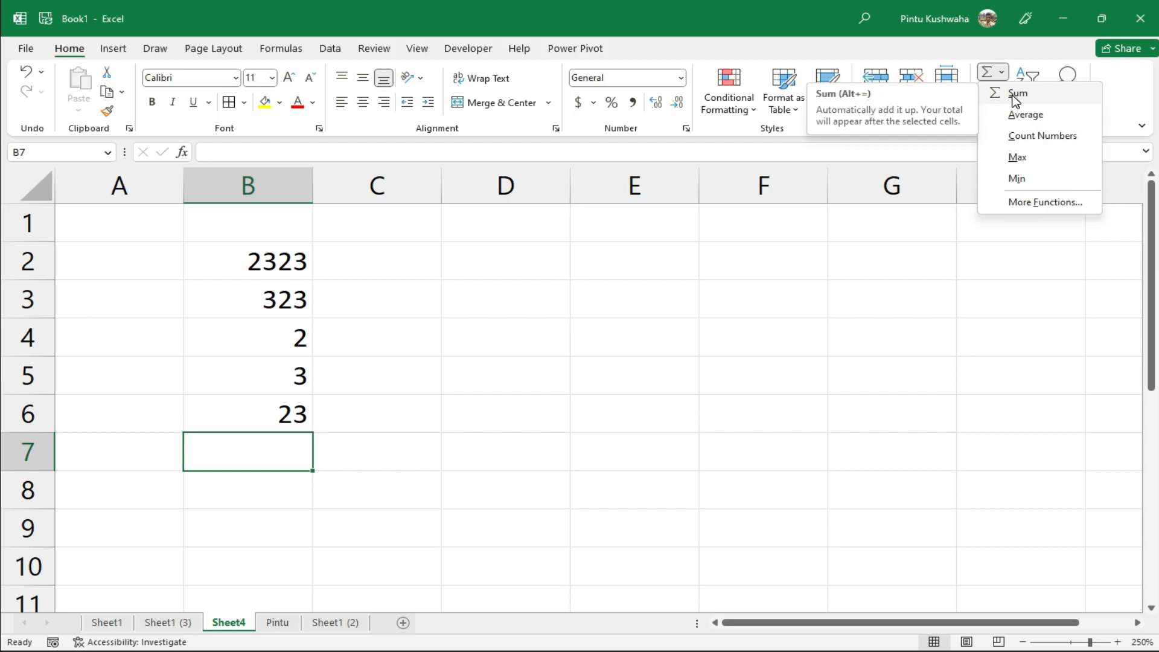
click(1016, 95)
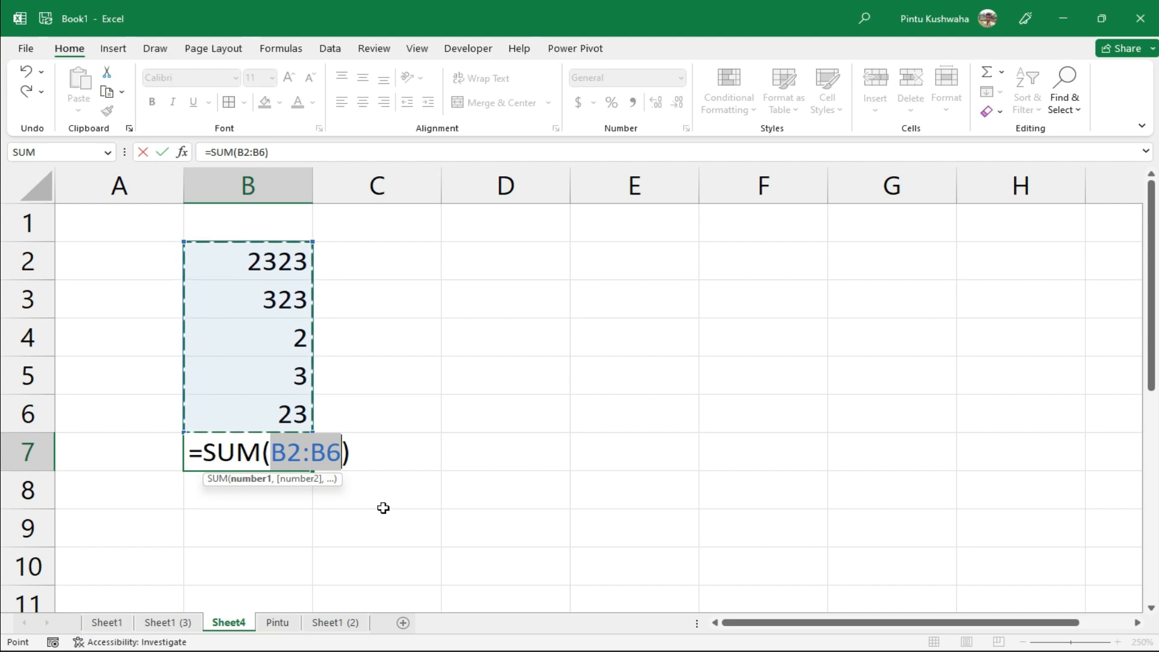
key(Return)
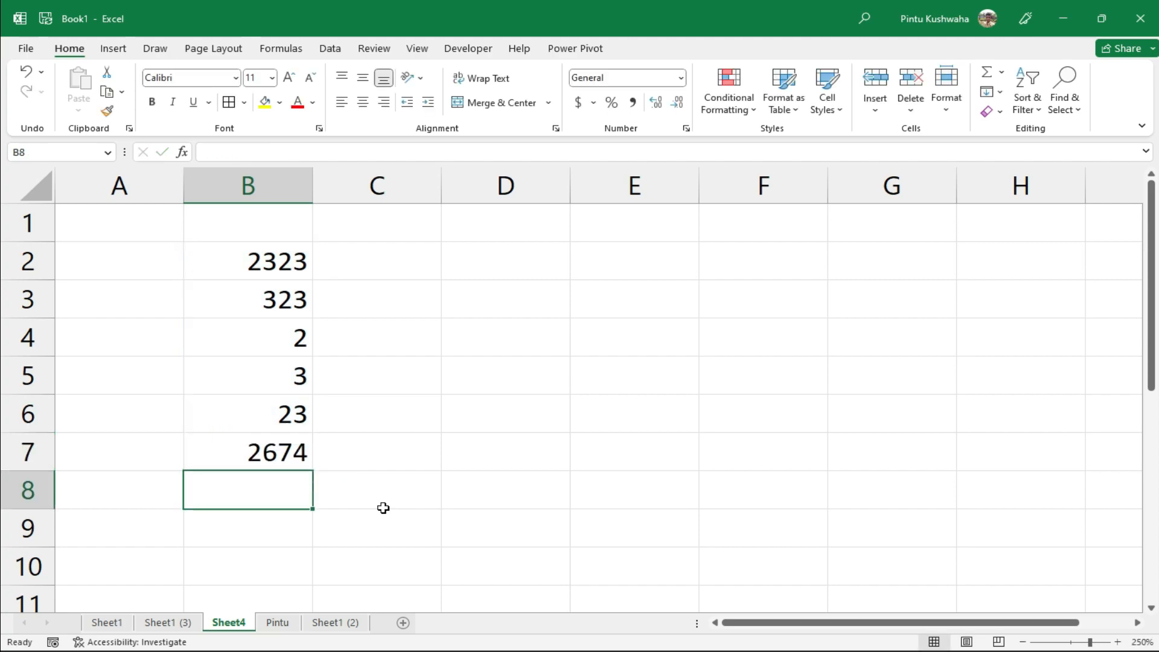
click(276, 452)
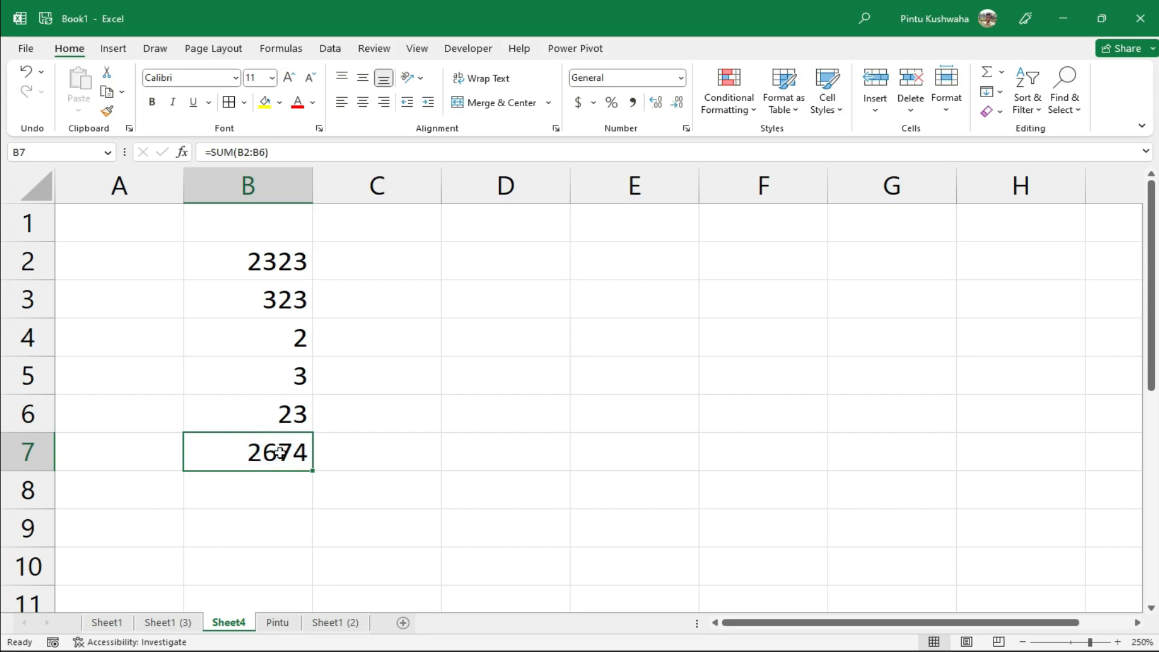
Copy the numbers in B2:B6 and paste them into C2:C6
drag(243, 261, 288, 404)
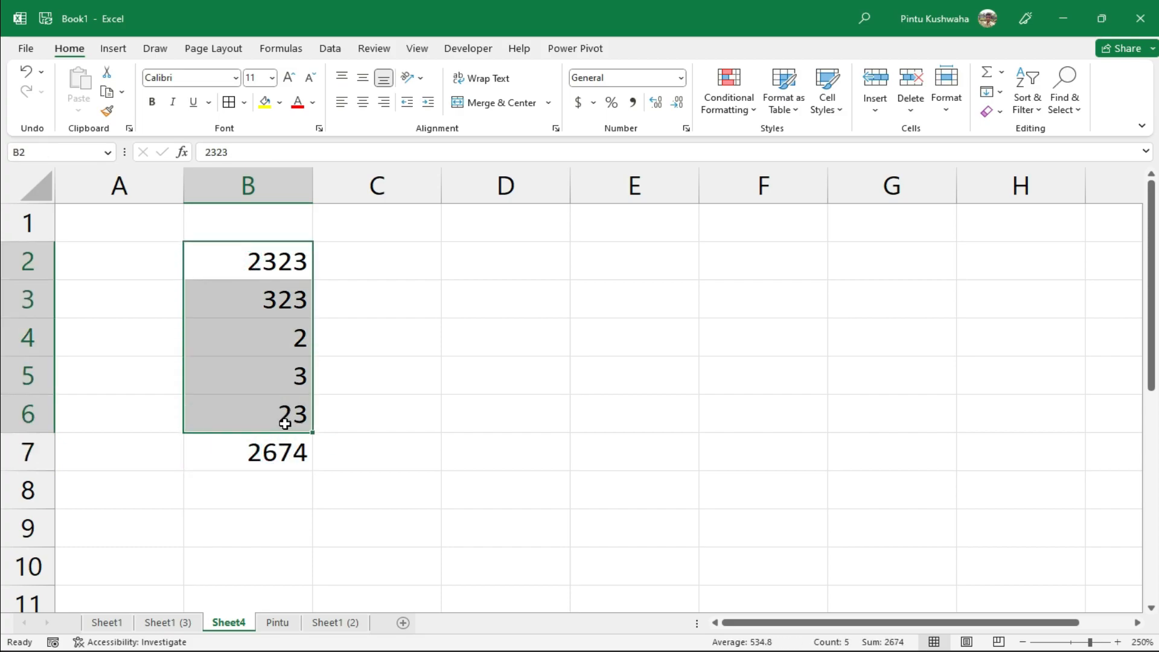
key(ctrl+c)
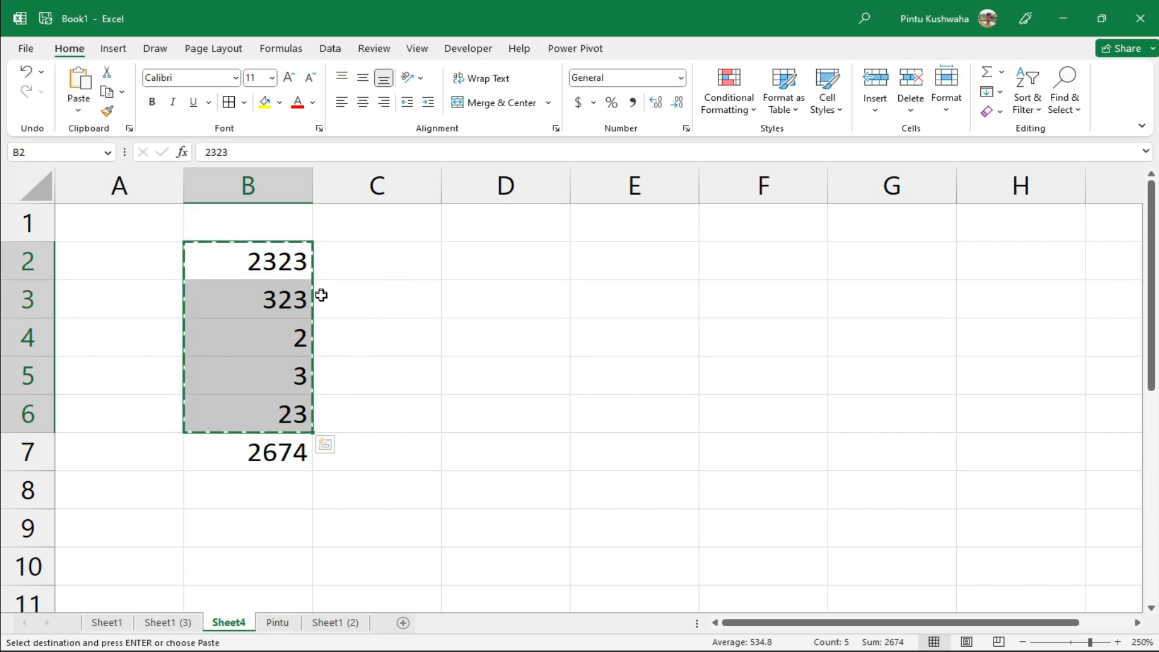
click(362, 262)
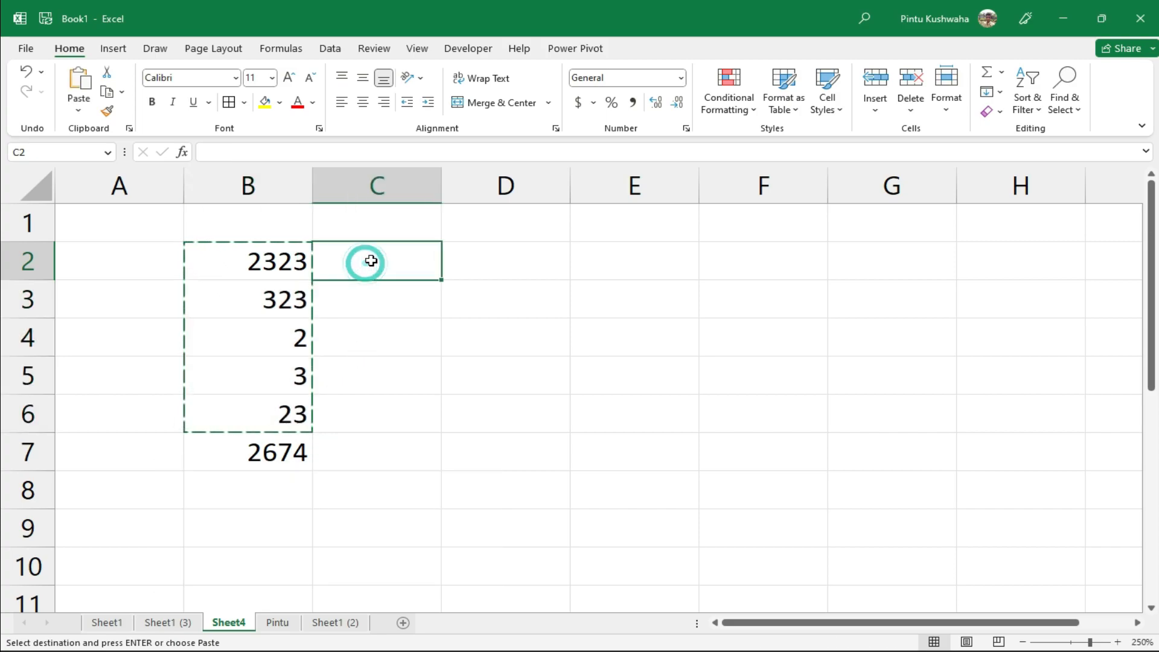
key(ctrl+v)
click(383, 450)
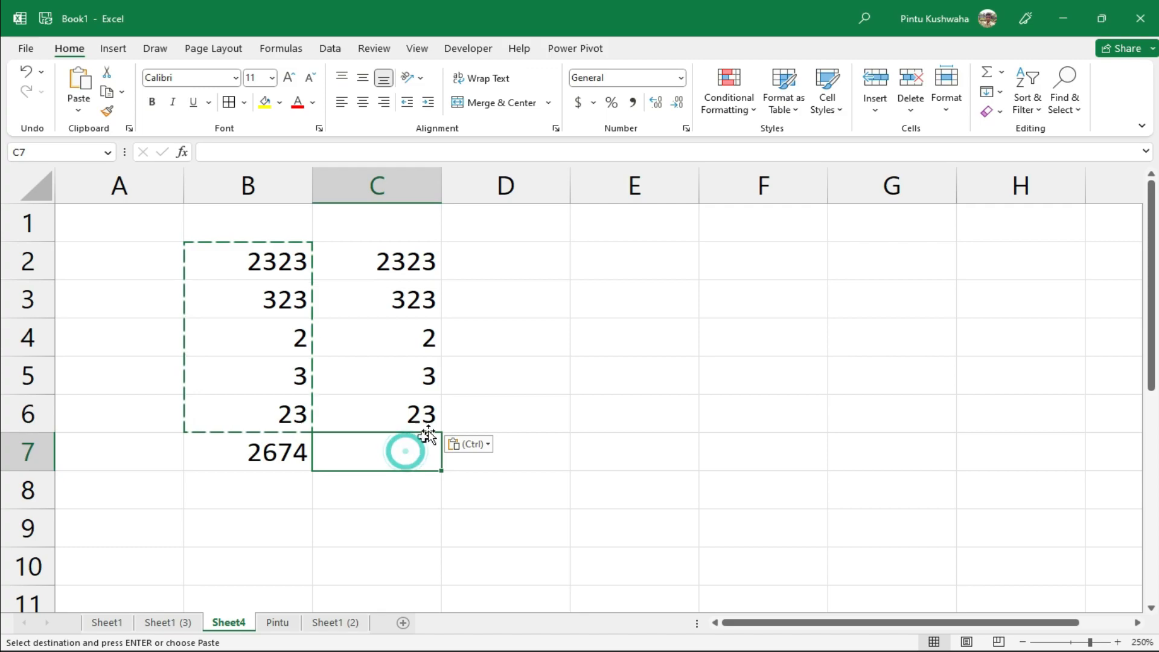
key(Escape)
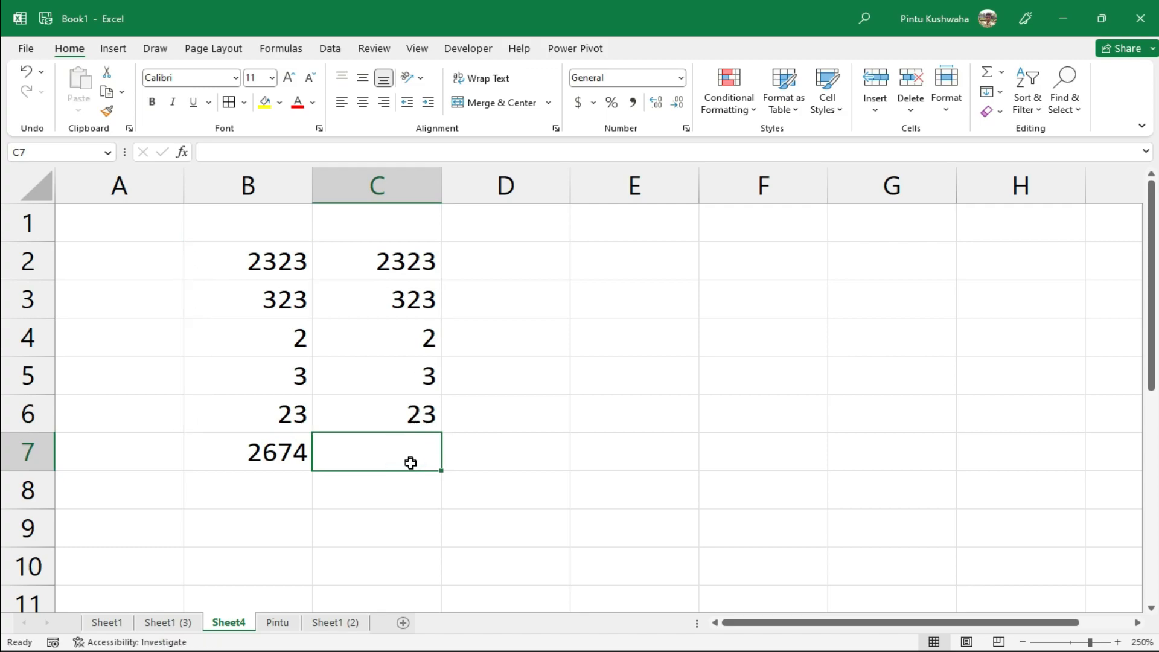
Put =AVERAGE(C2:C6) in C7 with AutoSum's Average, giving 534.8
click(1001, 72)
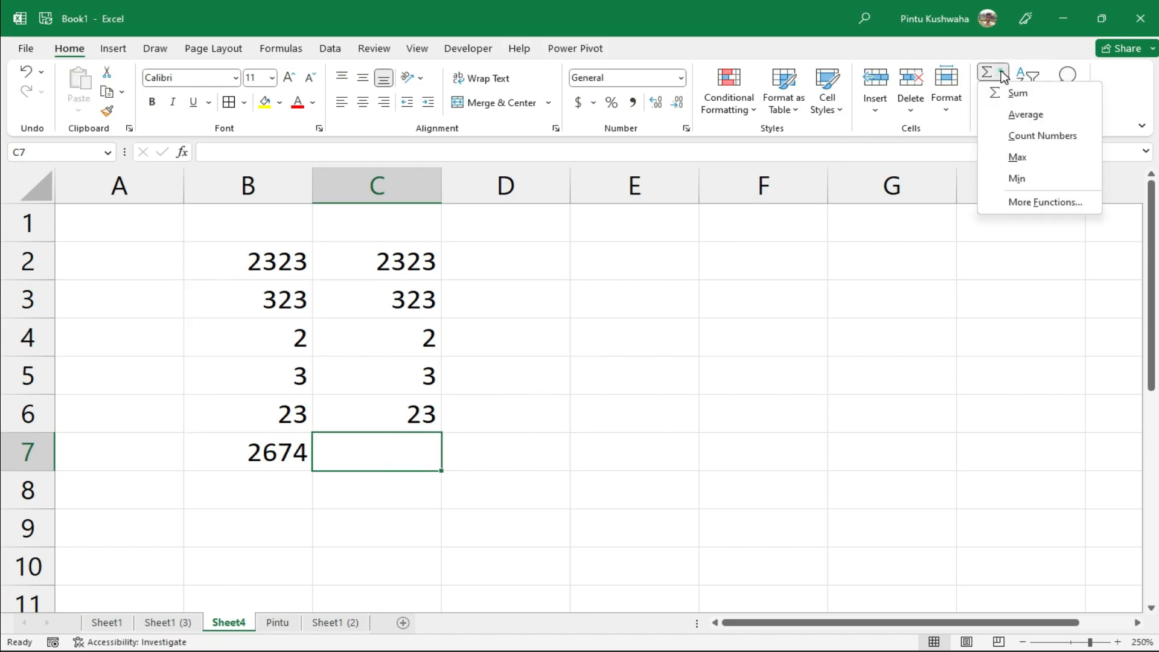
click(1026, 115)
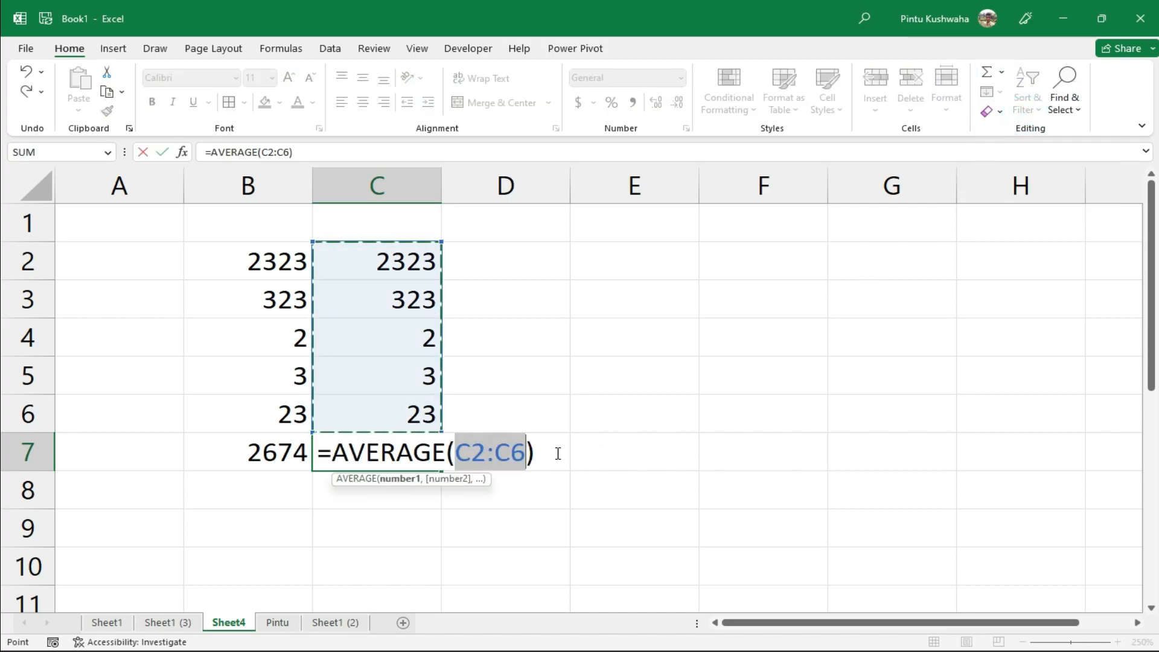
key(Return)
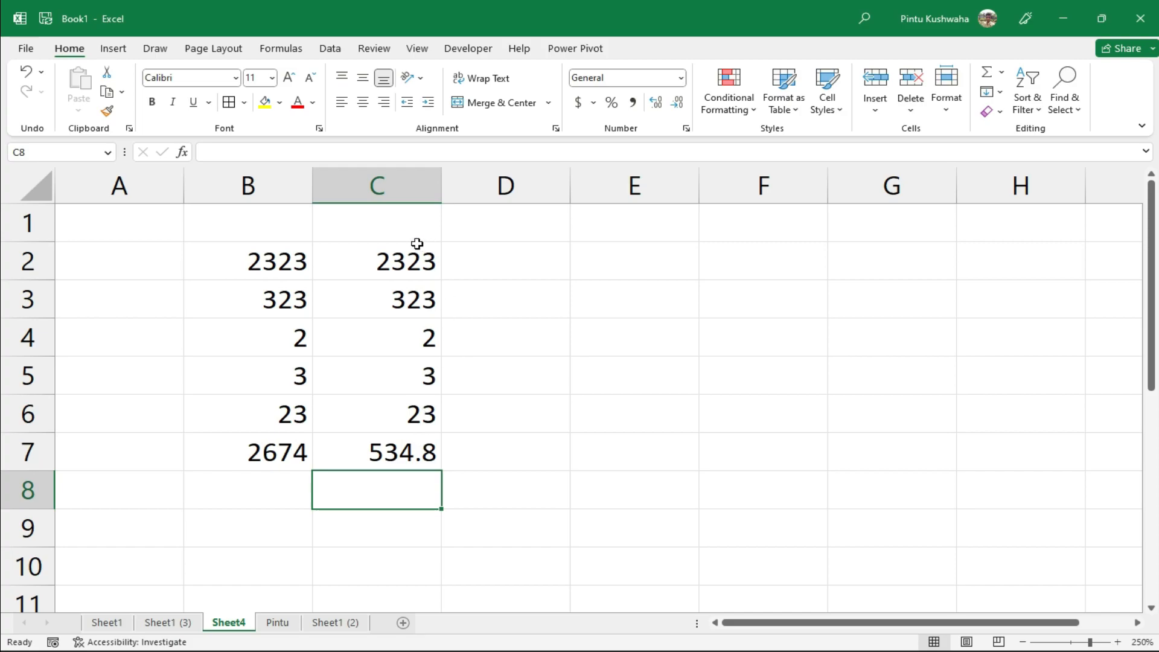
drag(362, 259, 434, 410)
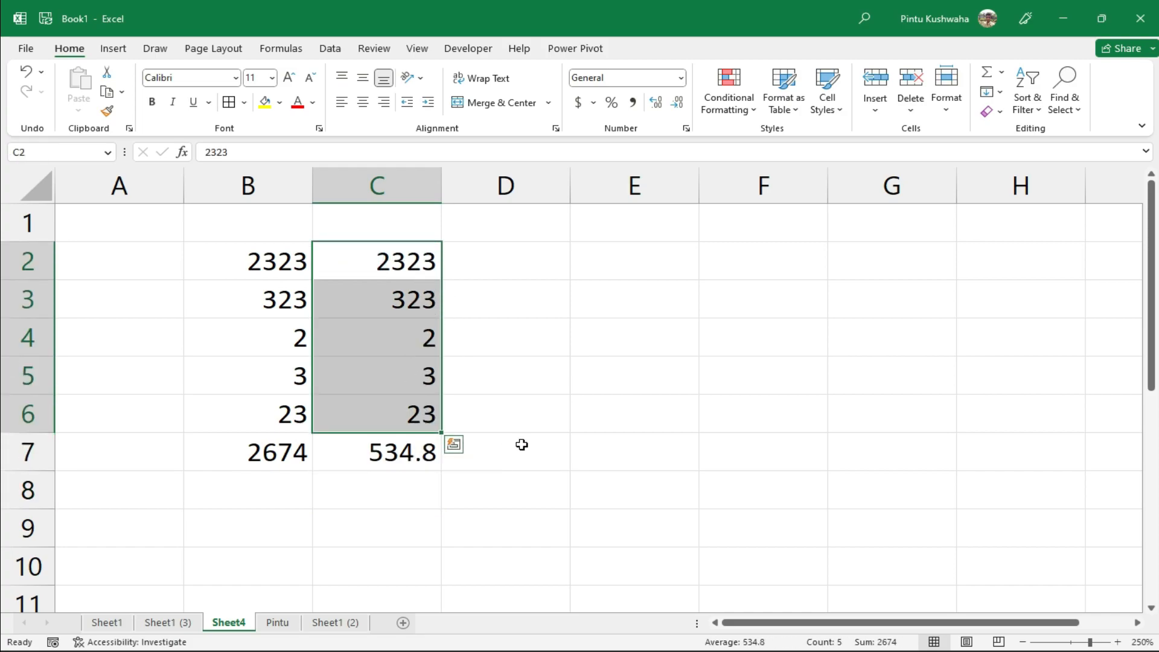
Copy the numbers in C2:C6 into D2:D6
click(512, 258)
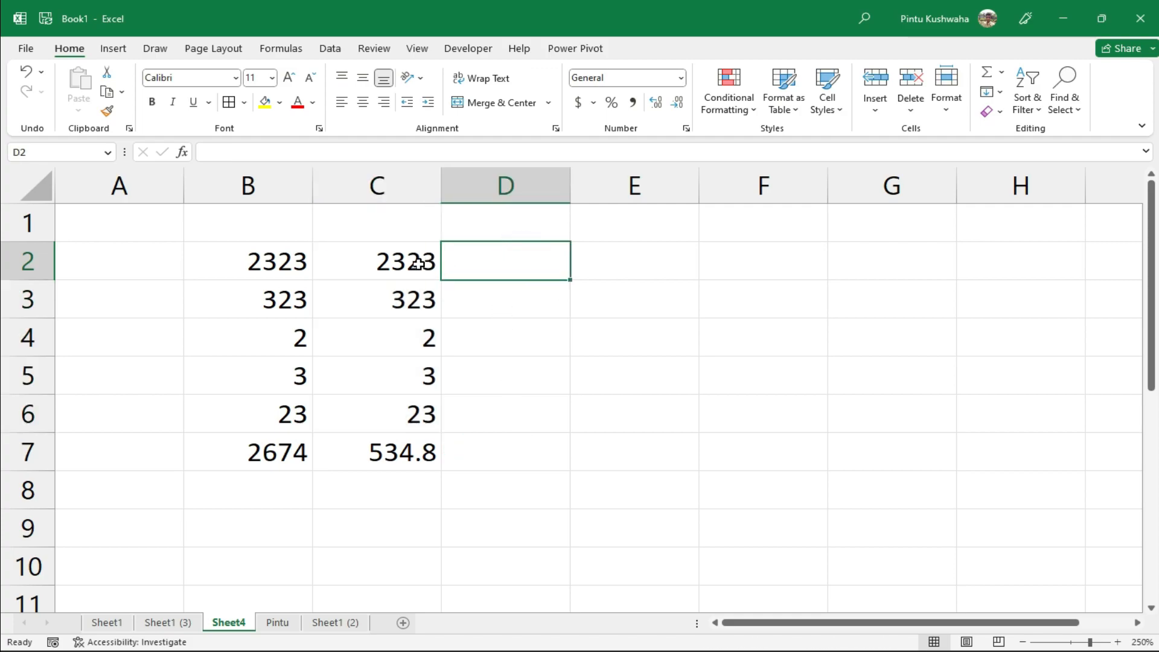
drag(420, 260, 421, 409)
drag(445, 355, 525, 329)
Put =MAX(D2:D6) in D7 with AutoSum's Max, showing 2323
click(522, 443)
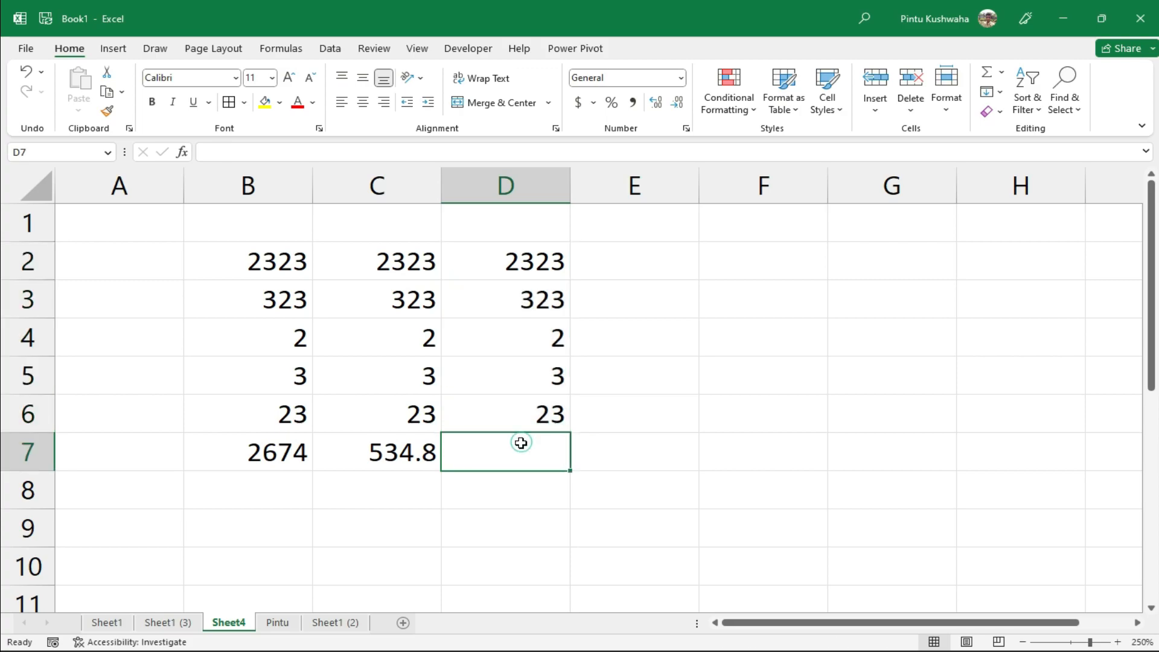
click(1003, 72)
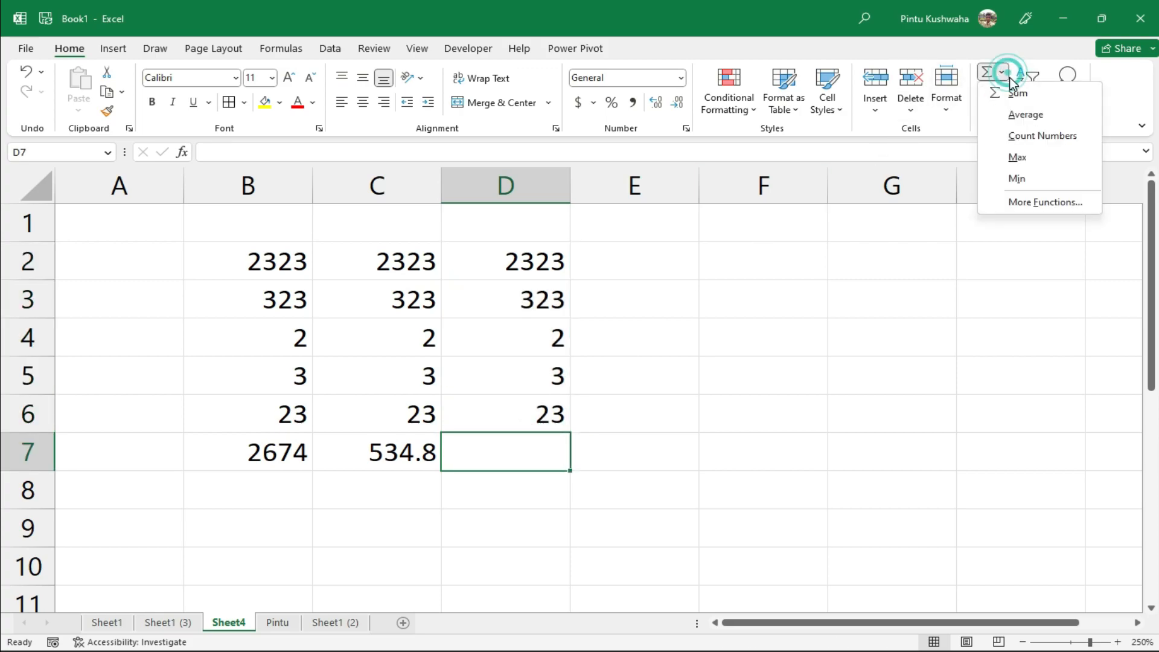
click(1024, 163)
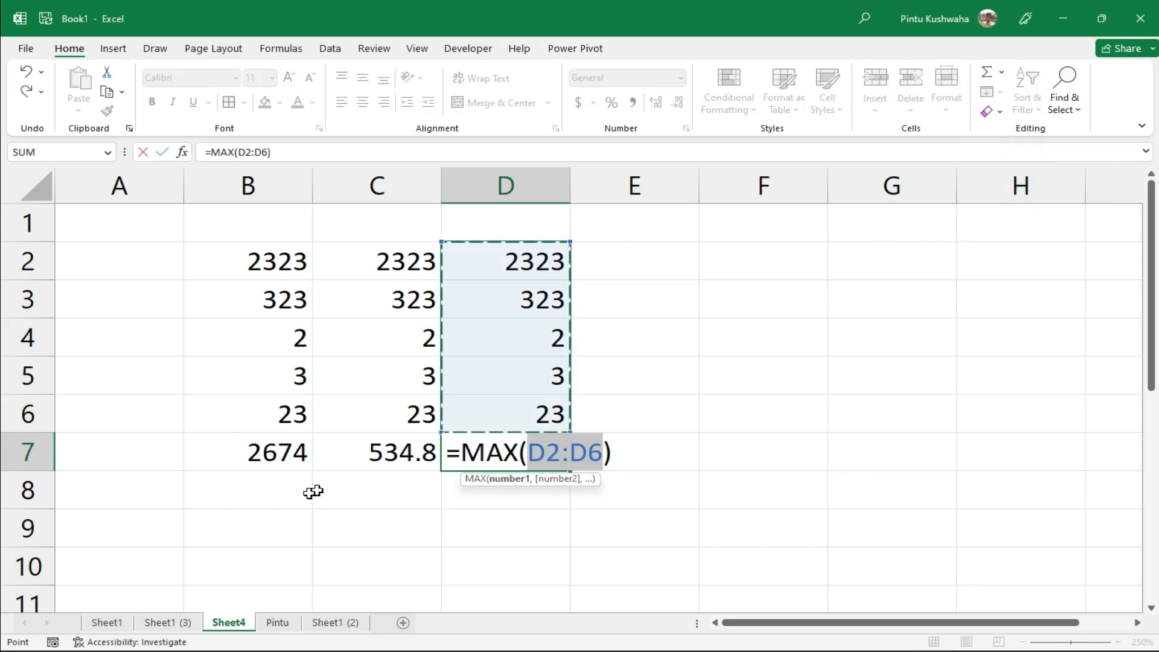
key(Return)
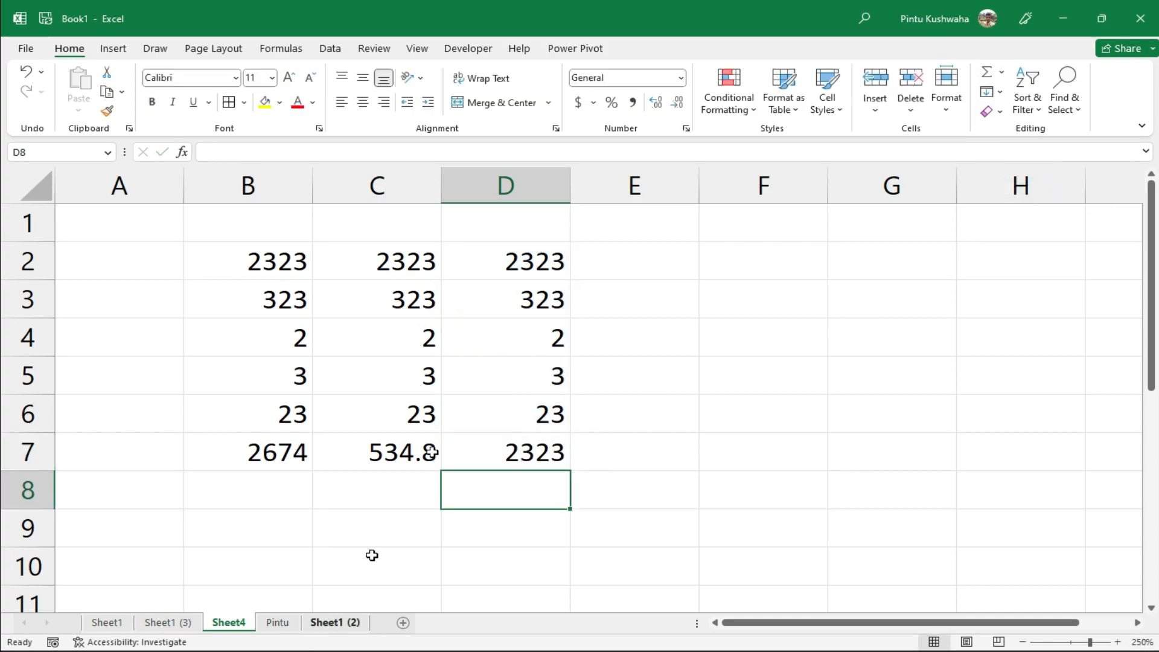
Copy the numbers in D2:D6 into E2:E6
click(535, 266)
drag(535, 266, 544, 409)
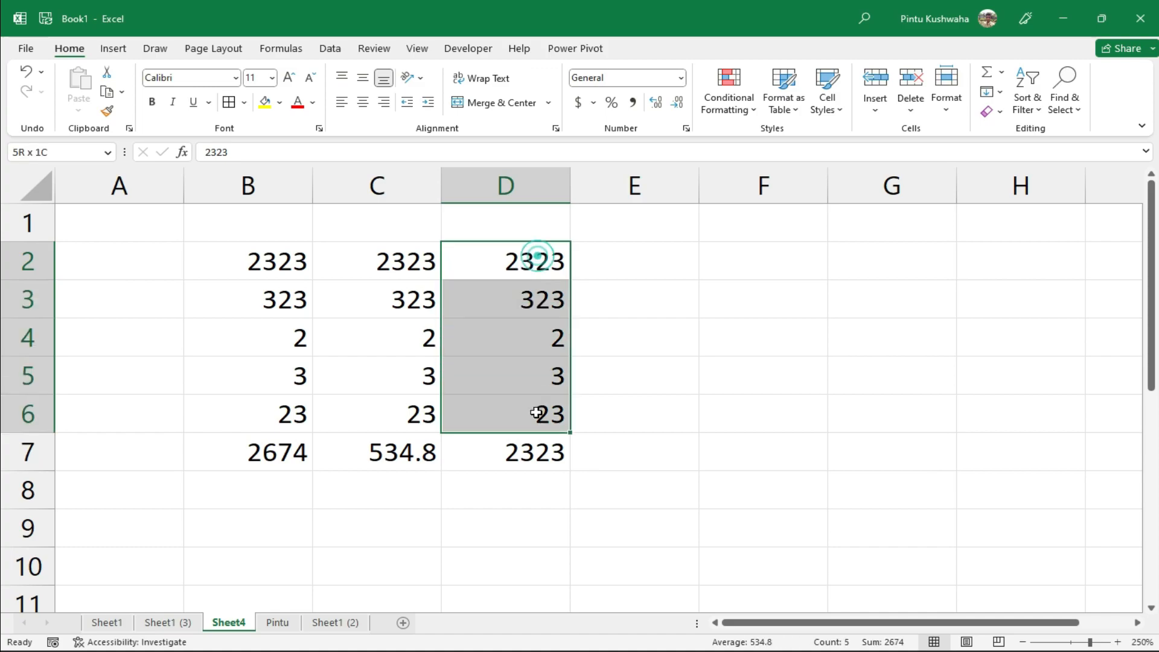
drag(574, 351, 657, 365)
Put =MIN(E2:E6) in E7 with AutoSum's Min, showing 2
click(643, 446)
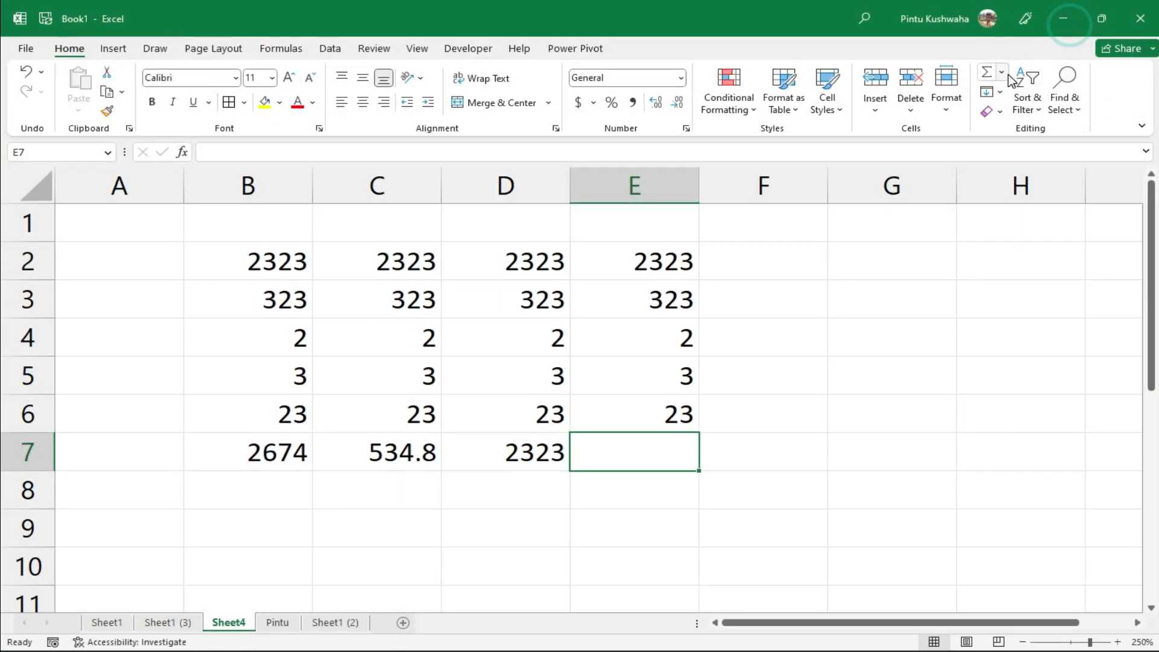
click(1001, 73)
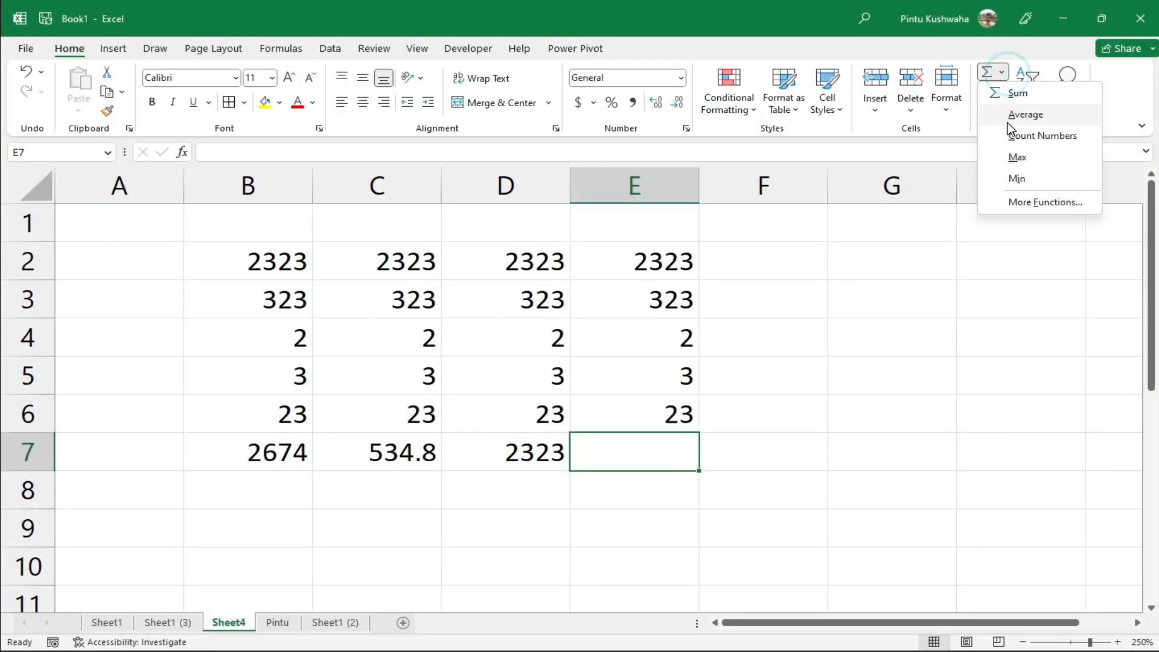
click(1021, 179)
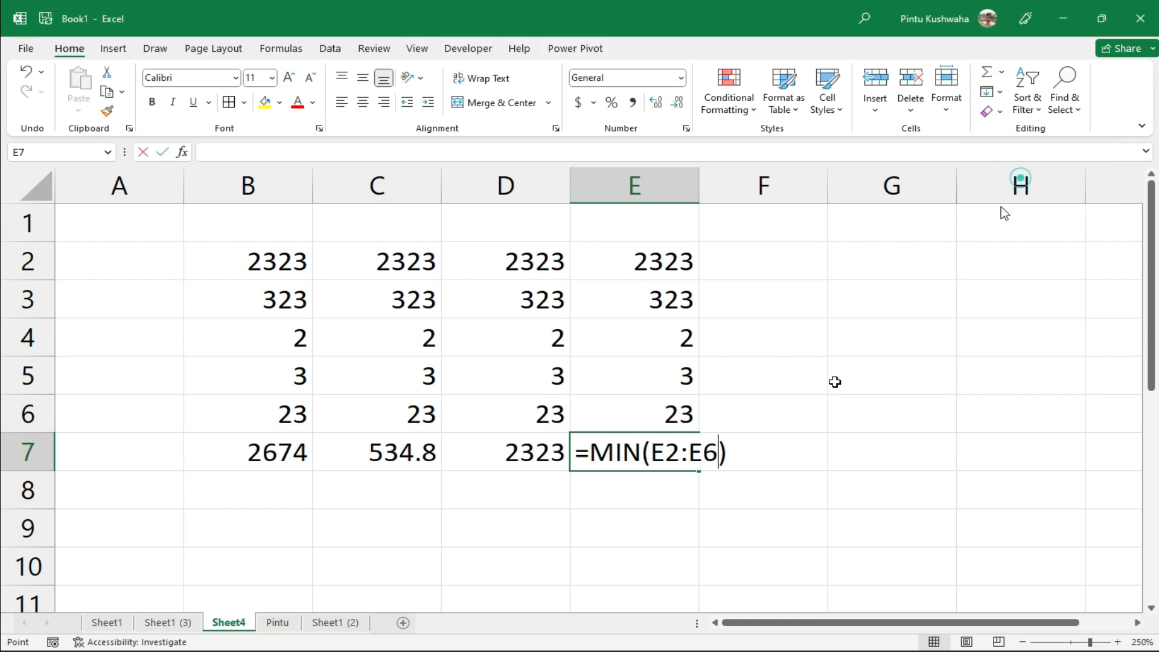
key(Return)
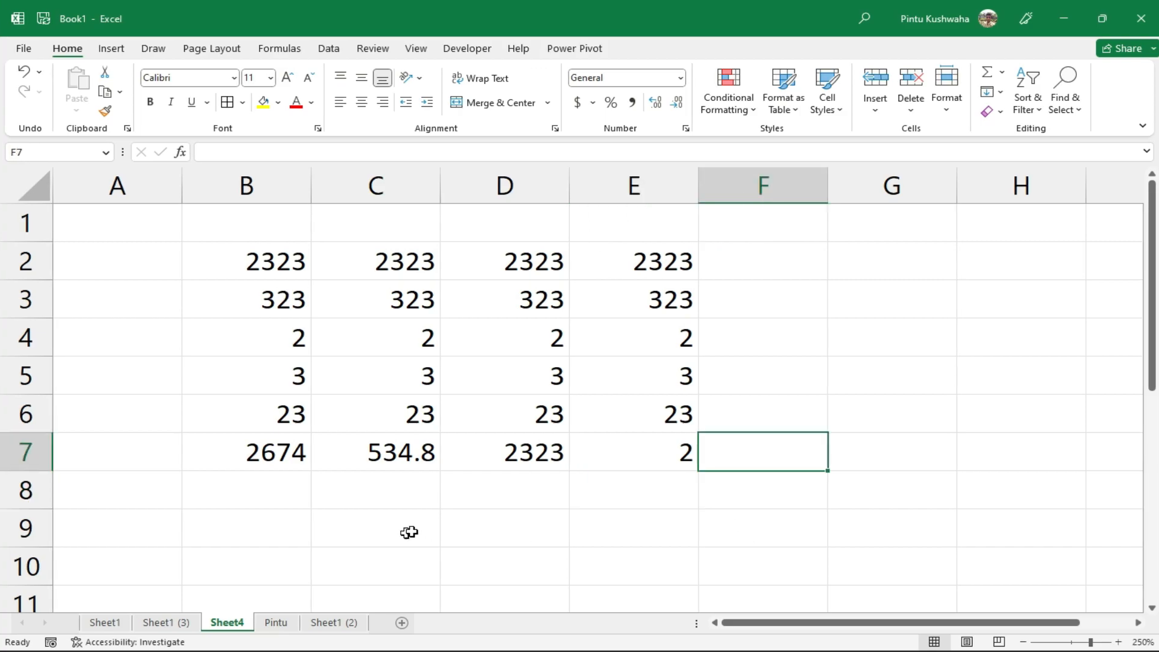
Enter a first name in E9 and a last name in F9
double_click(634, 543)
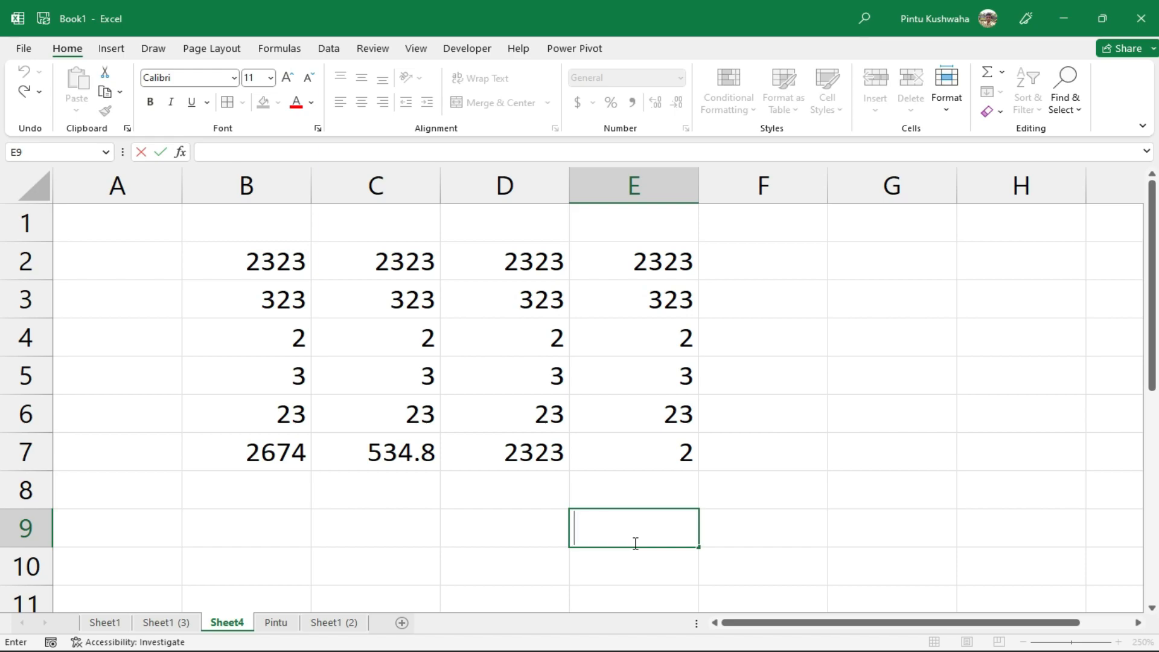
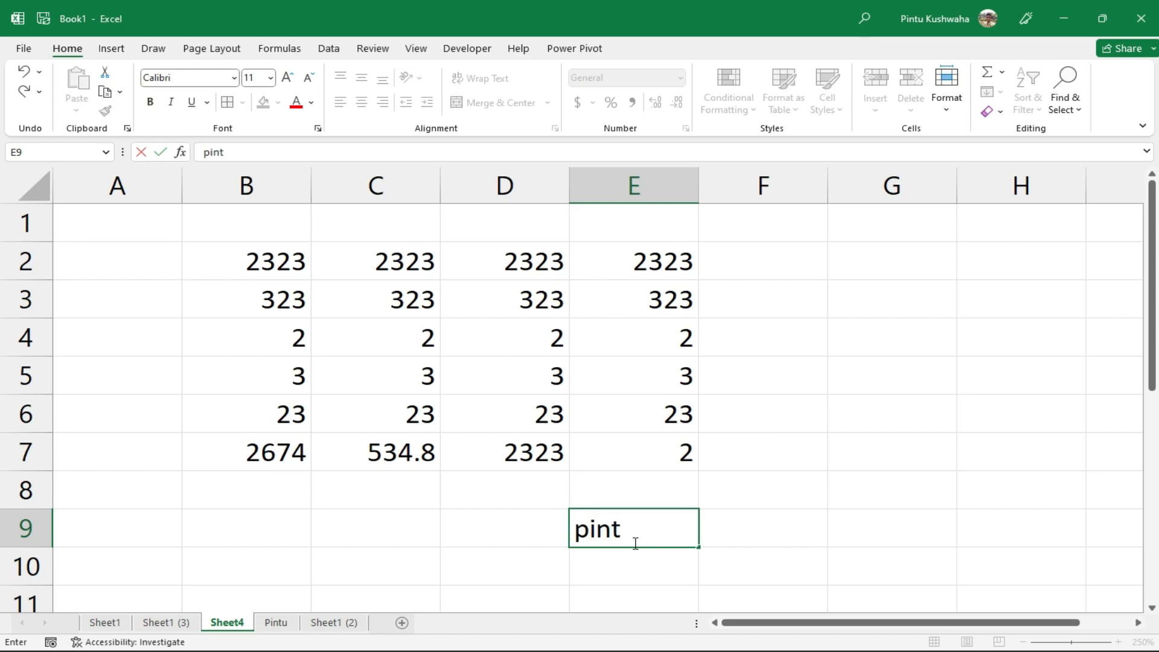
click(758, 532)
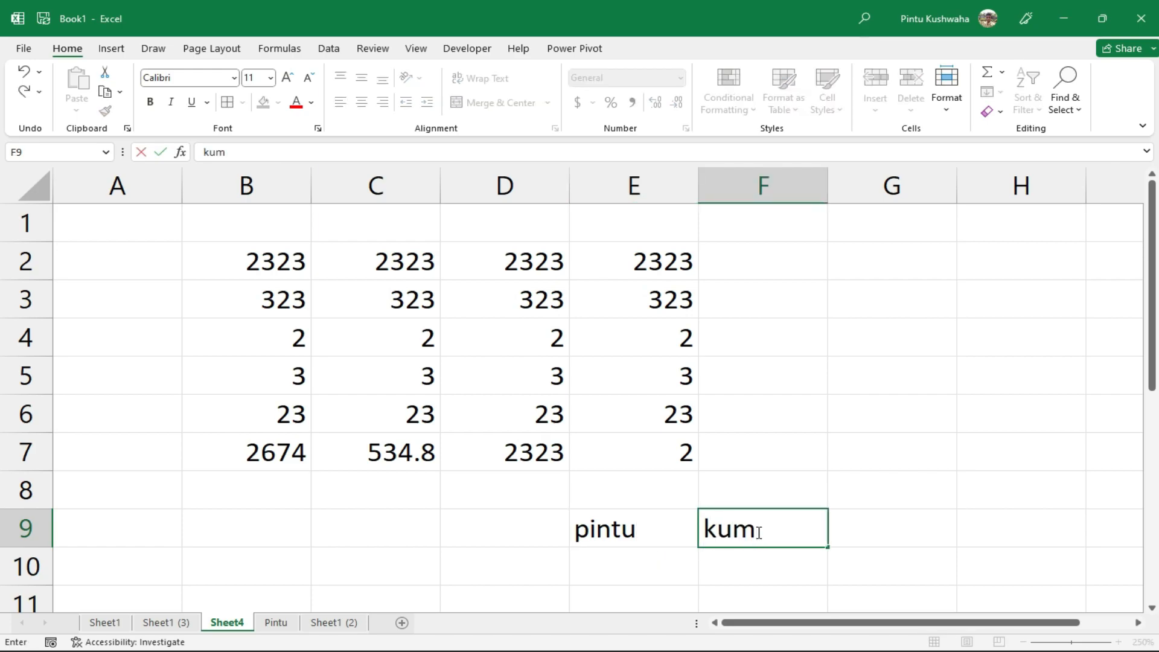
click(653, 571)
click(767, 530)
click(759, 546)
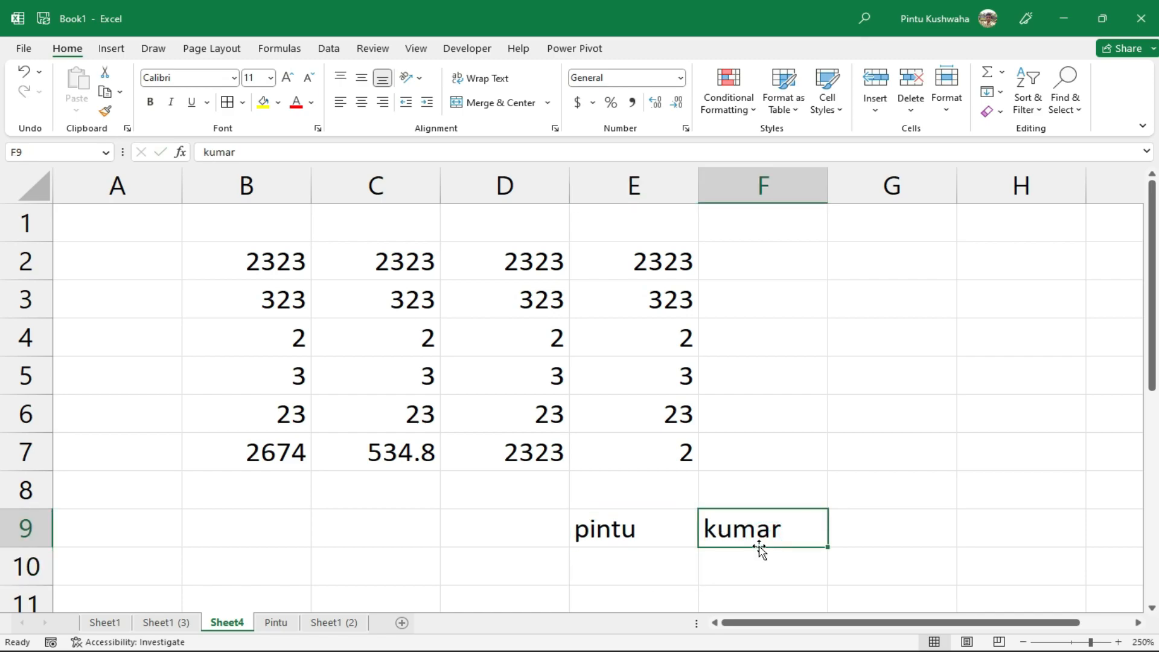
click(653, 528)
click(778, 544)
In E10, join the names with a space using =(E9&" "&F9)
click(642, 569)
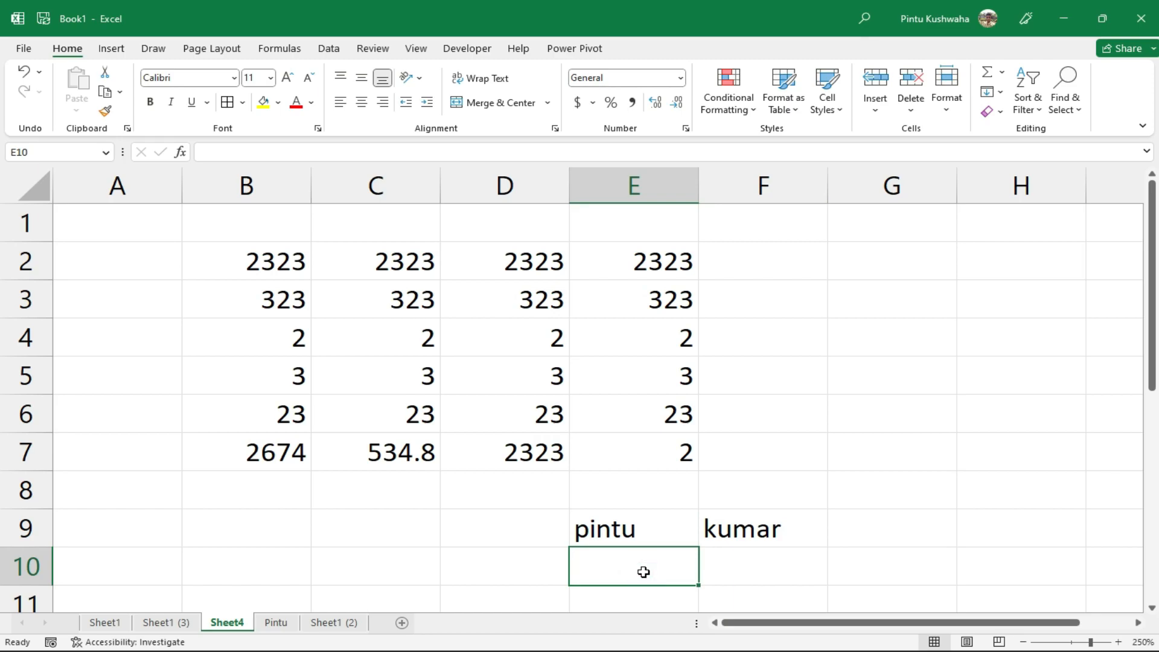
text(=()
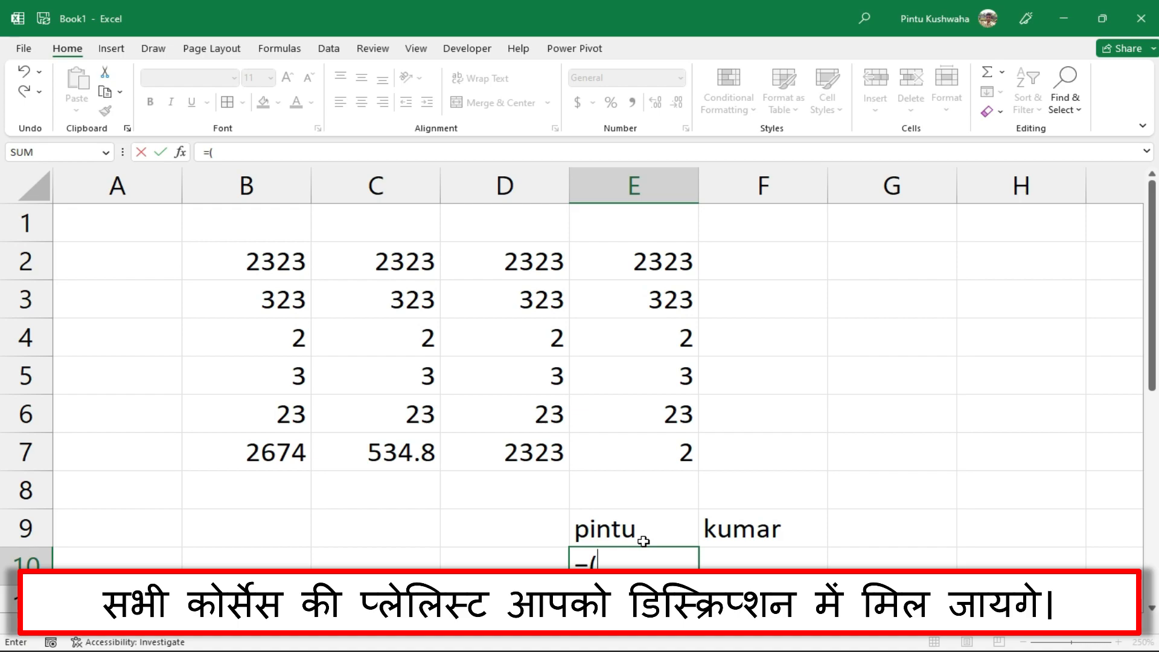
click(644, 541)
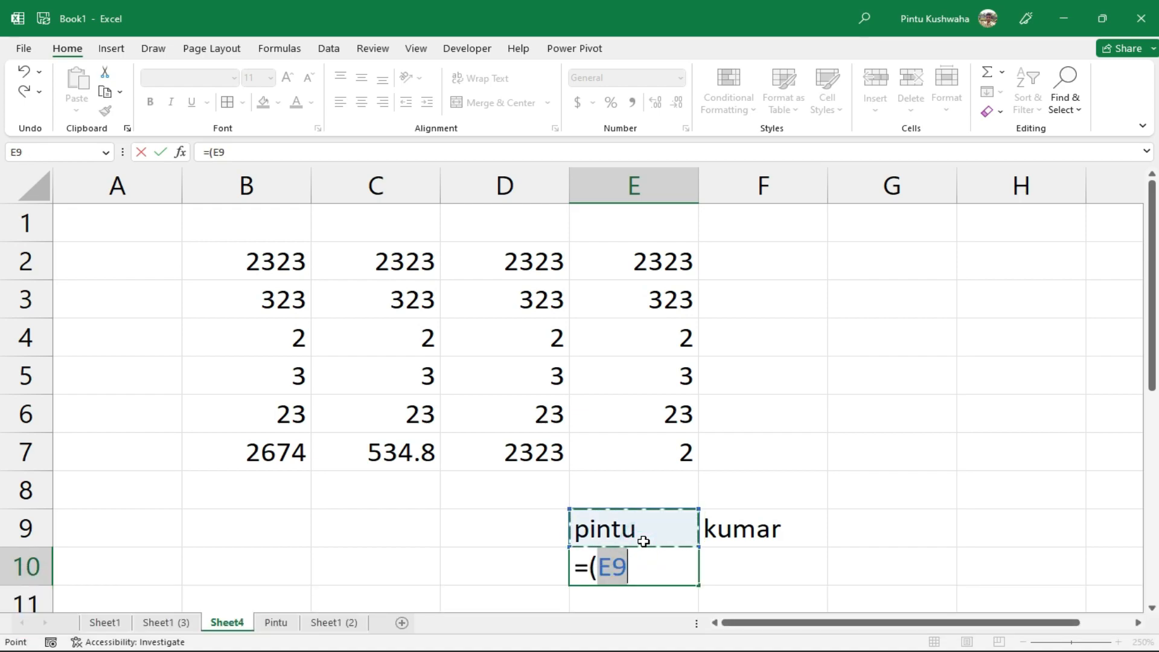
text(&)
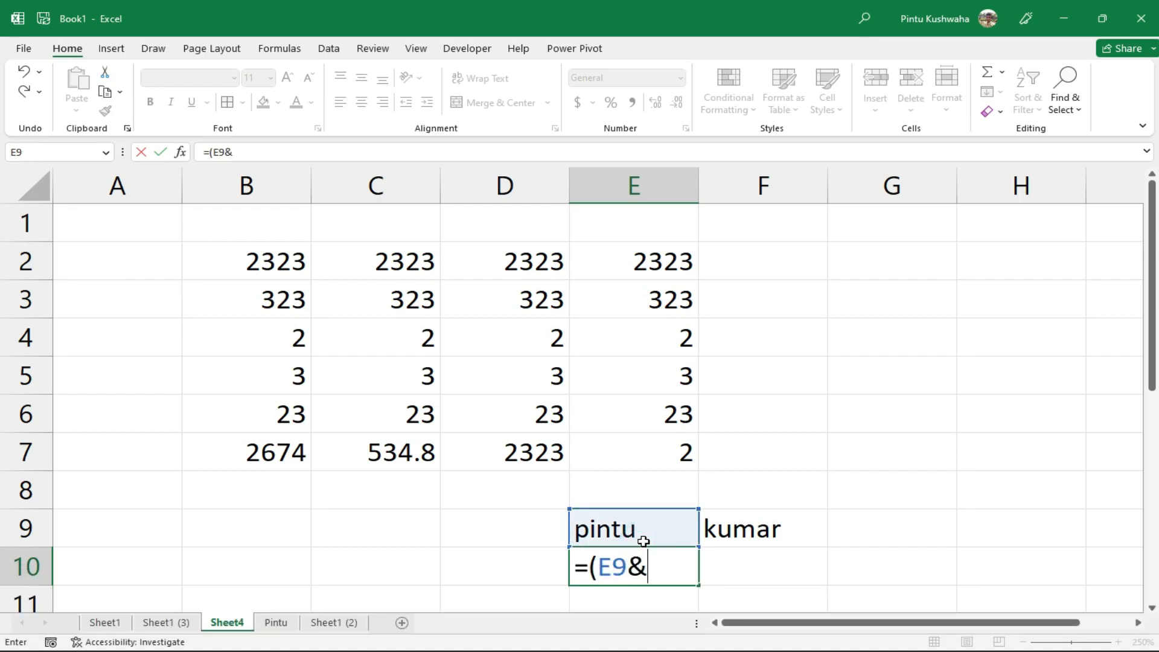
text(" "&)
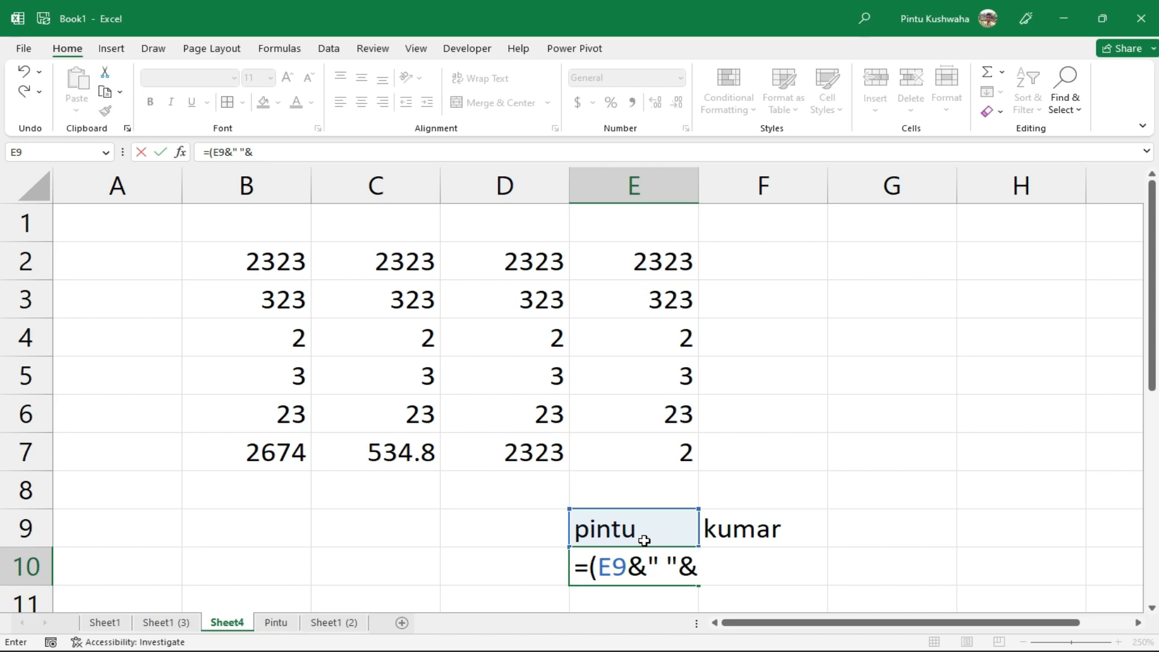
click(742, 537)
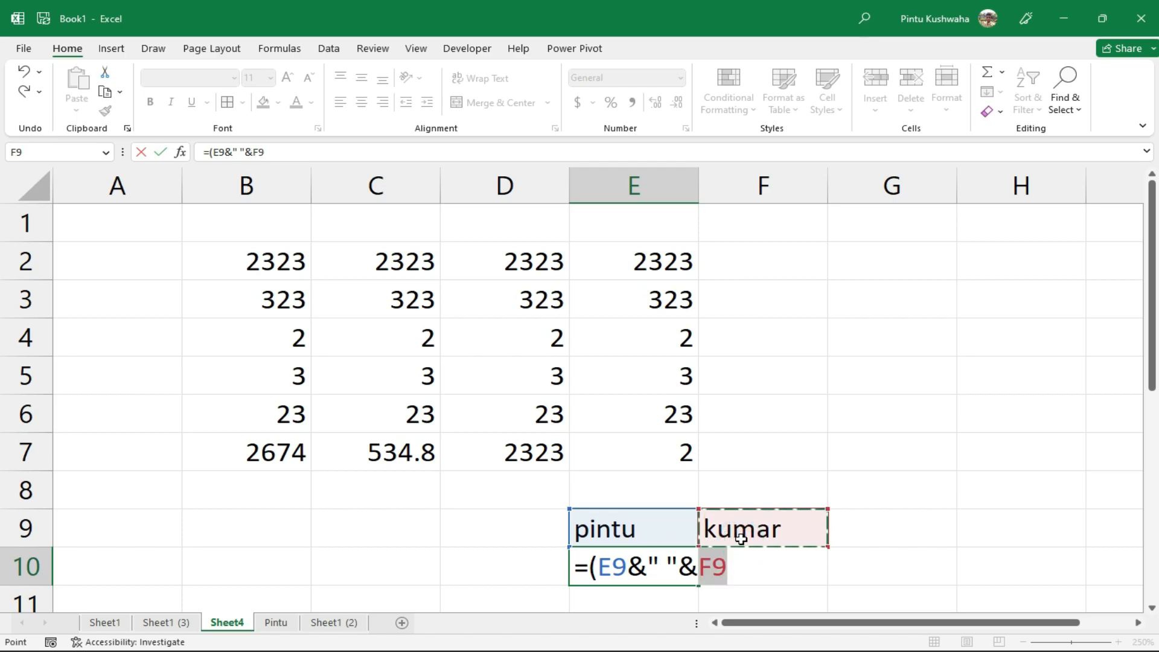
text())
key(Return)
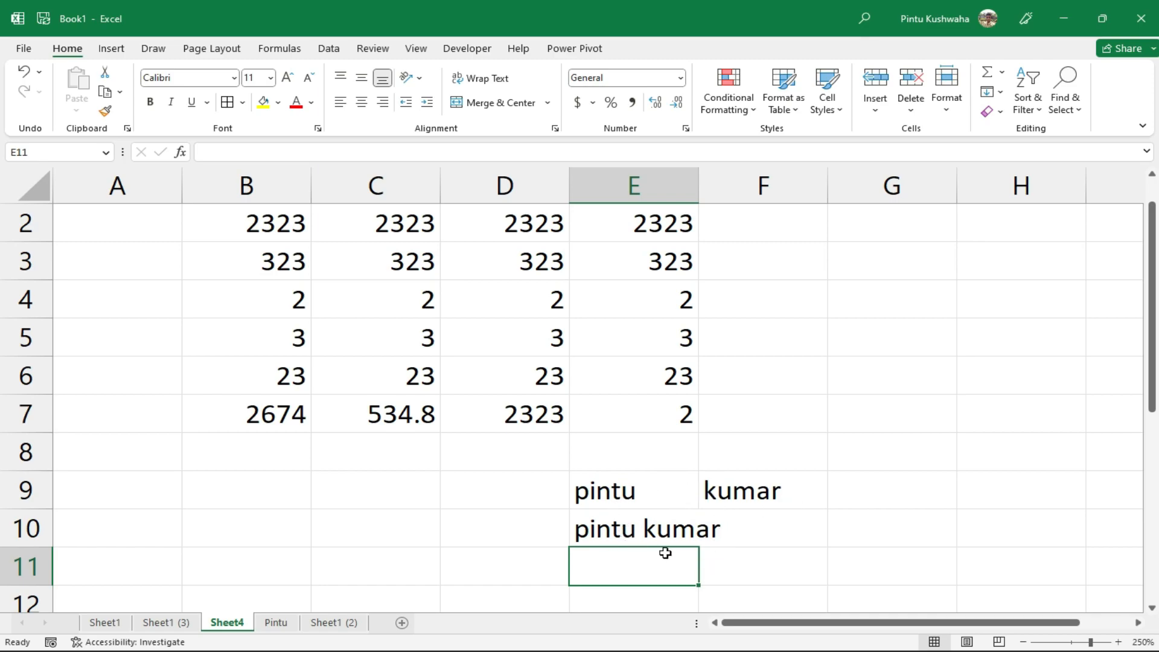
Widen column E and check the full-name formula in E10
drag(699, 186, 765, 193)
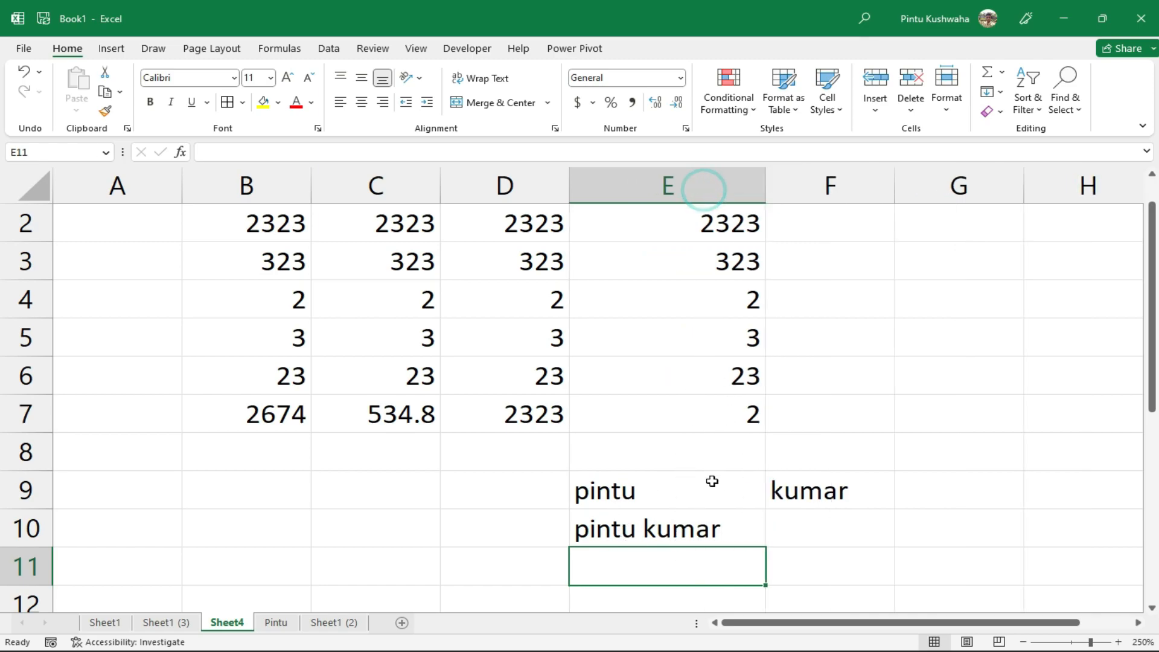
click(707, 539)
click(783, 534)
click(698, 523)
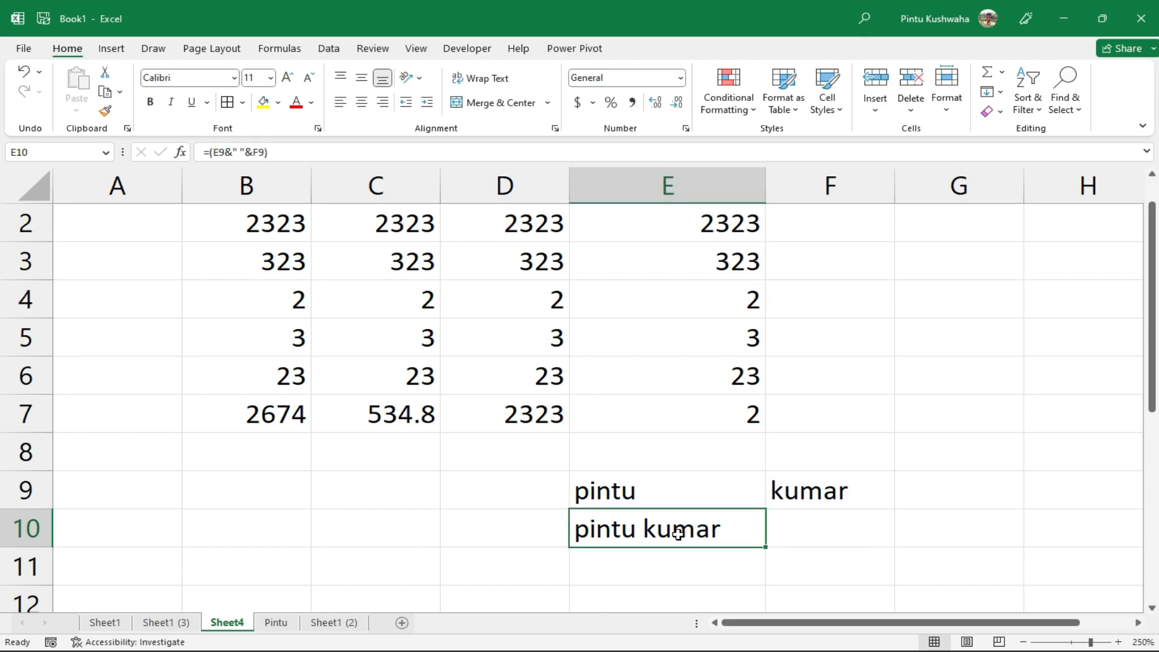
Return to the workbook and select cell C12
key(super)
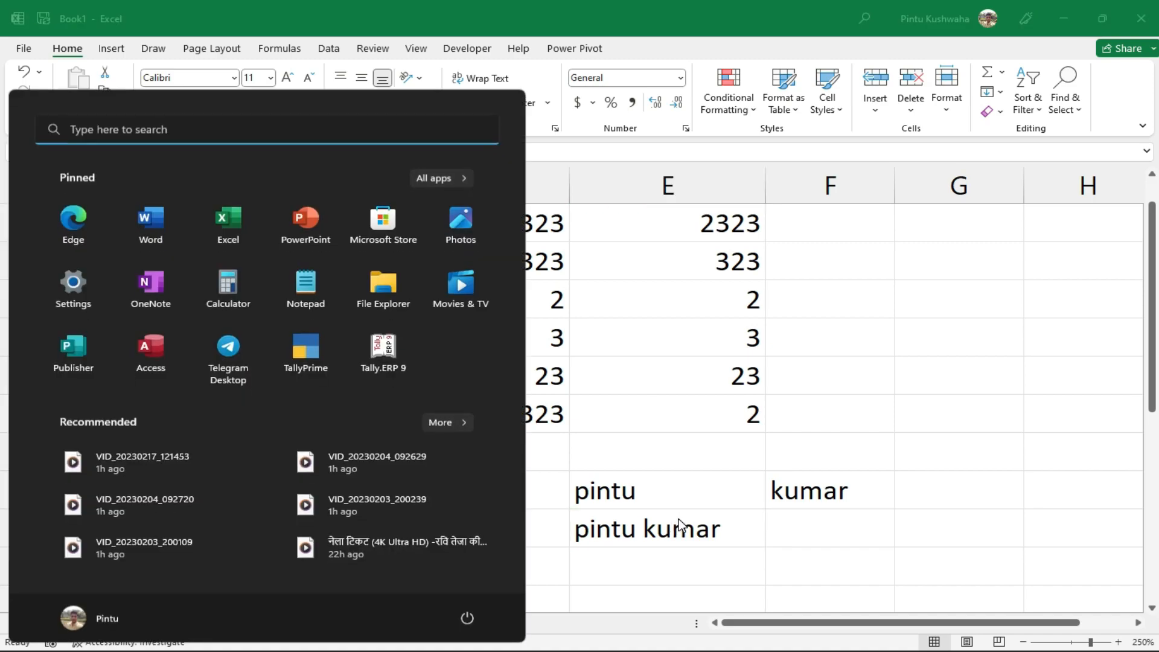
key(super)
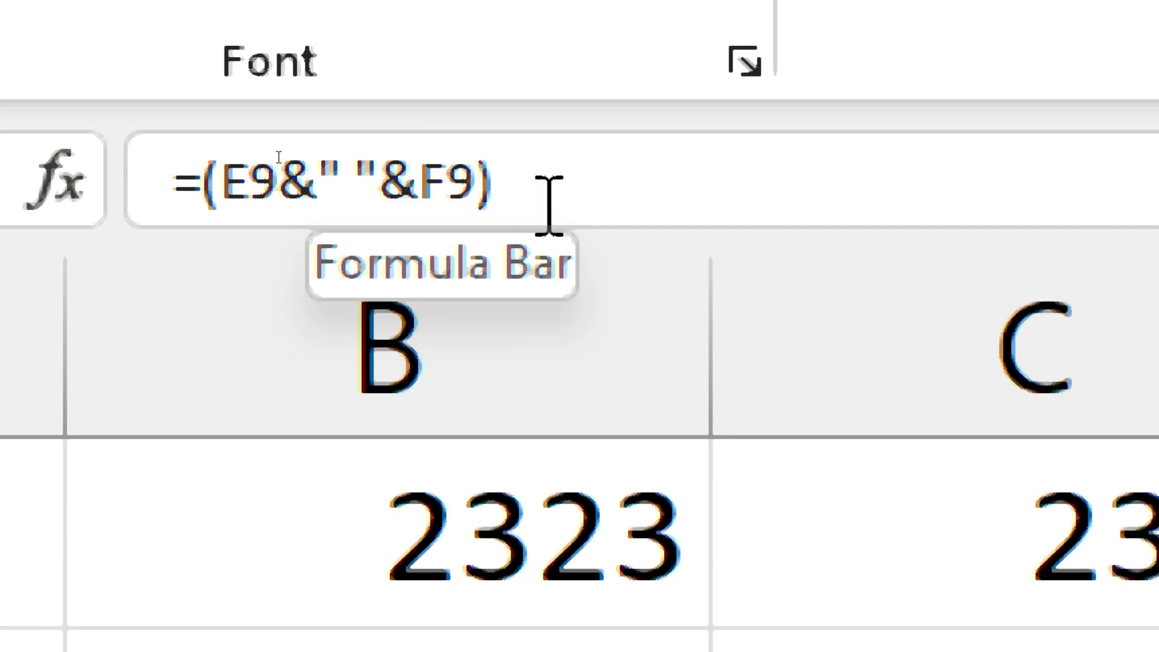
key(alt)
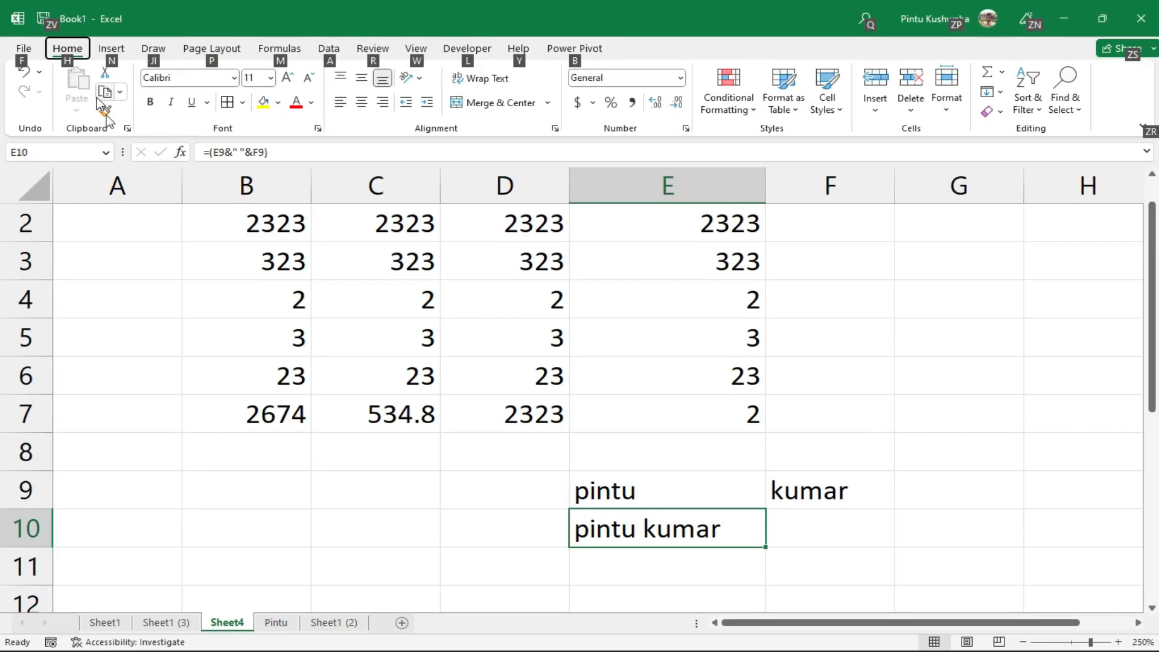
key(Escape)
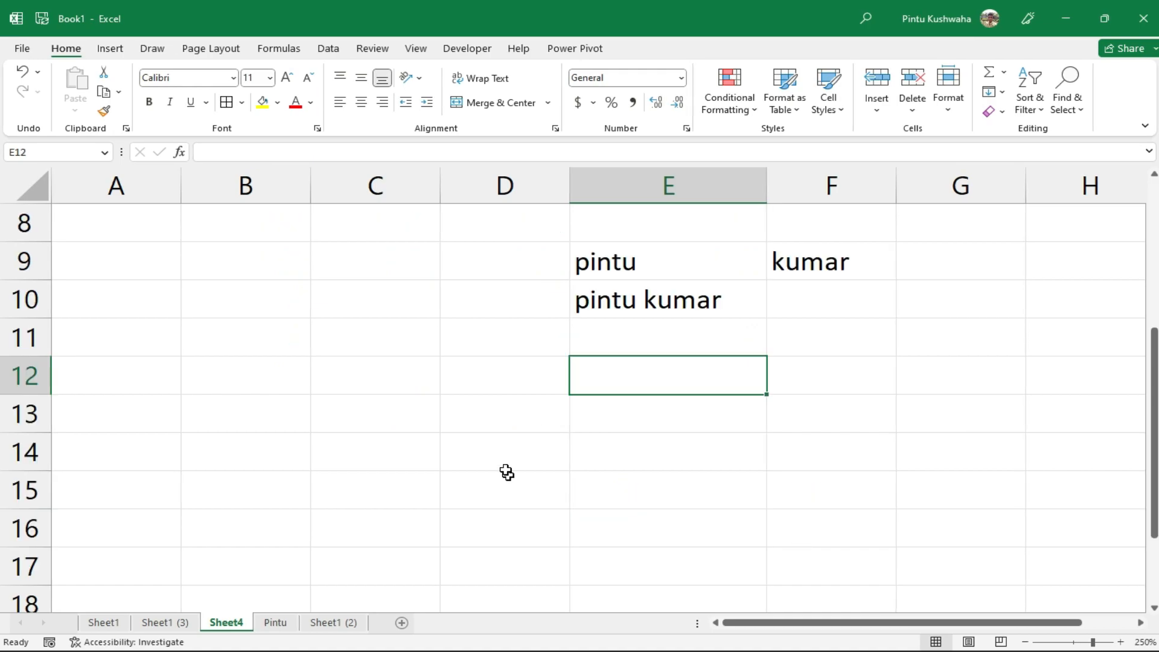
click(386, 369)
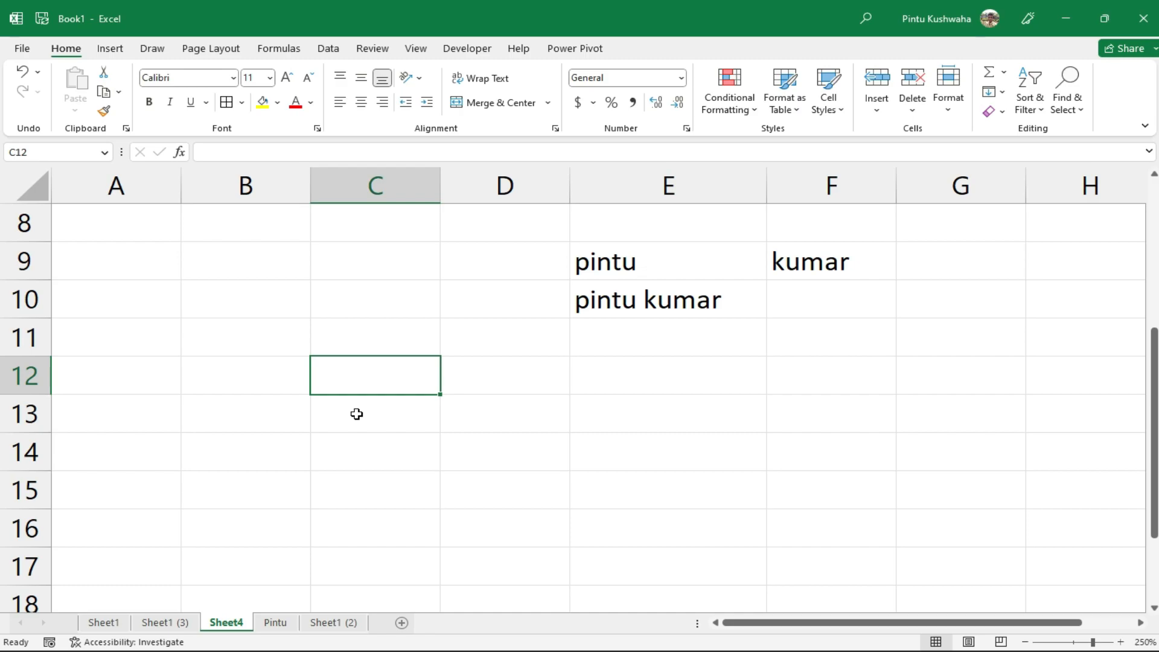
Enter 45 in C12 and 20 in C13
text(4)
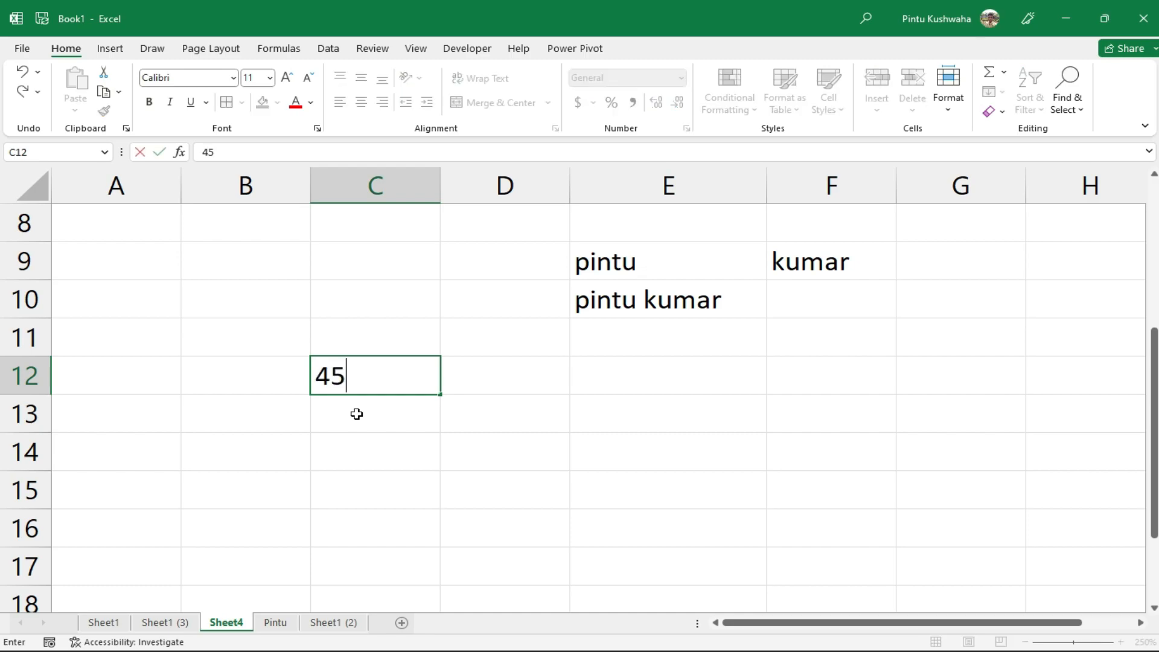
text(5)
key(Return)
text(2)
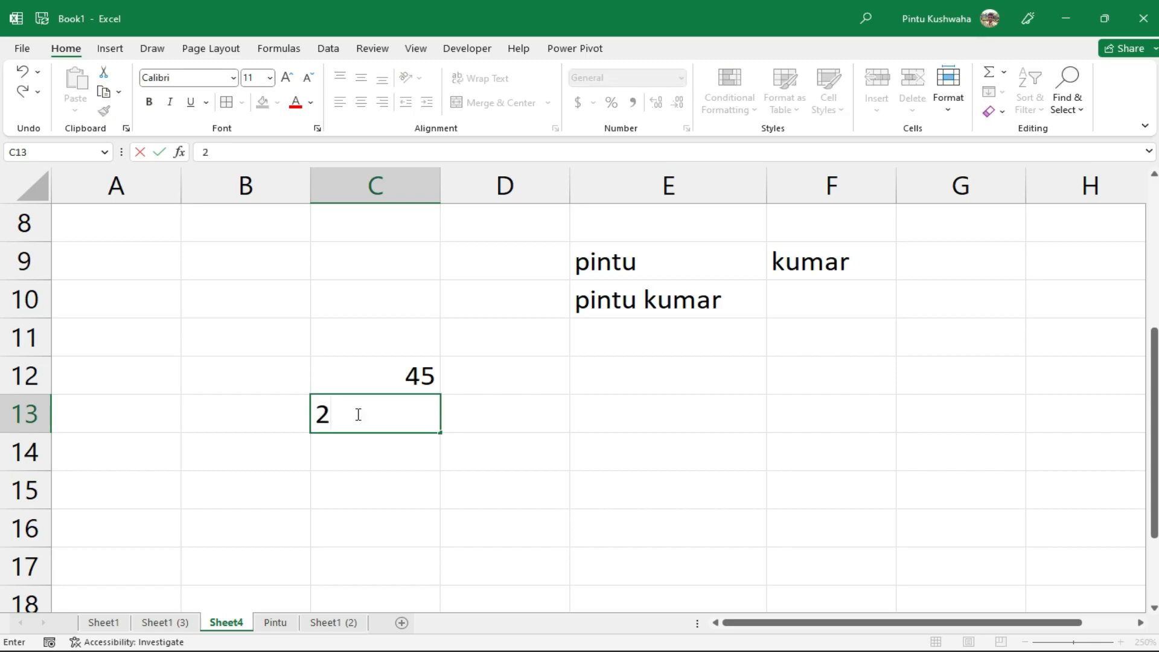
text(0)
key(Return)
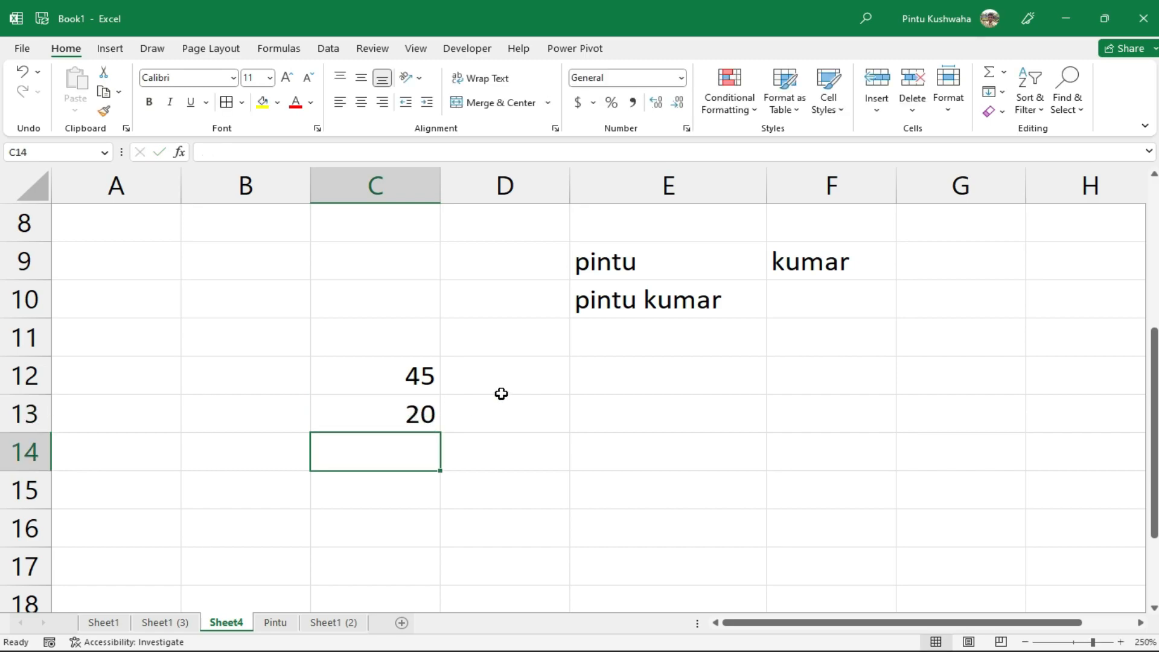
click(517, 375)
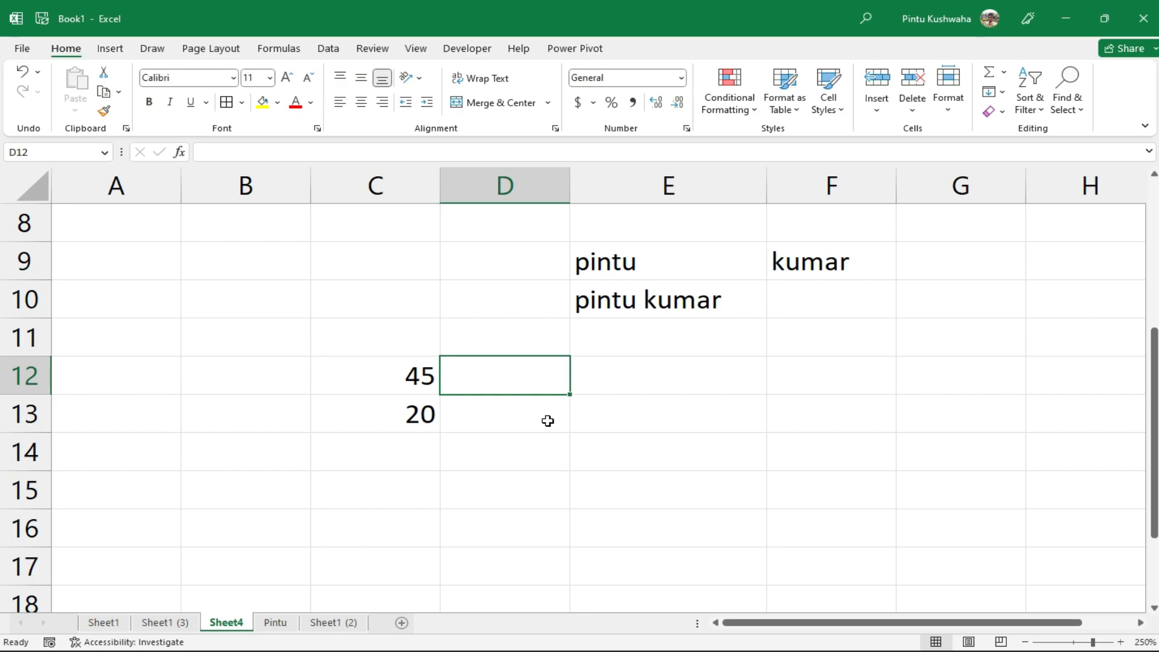
Enter =IF(C12>33,"Pass","Fail") in D12, which displays Pass
text(=if)
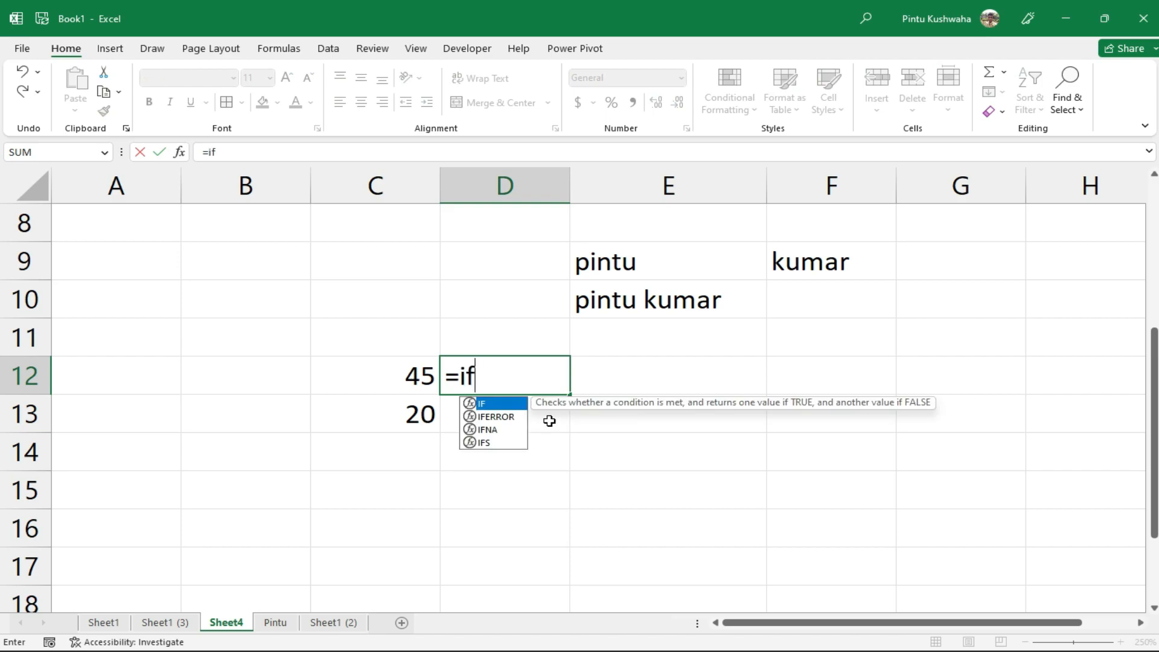
text(()
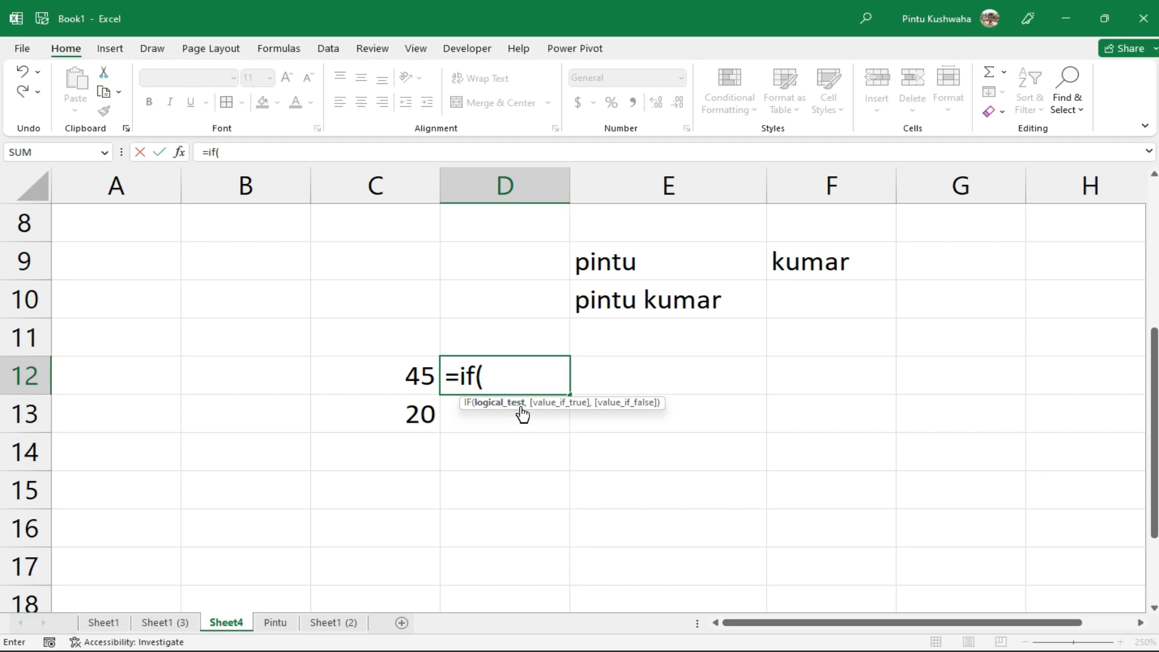
click(416, 376)
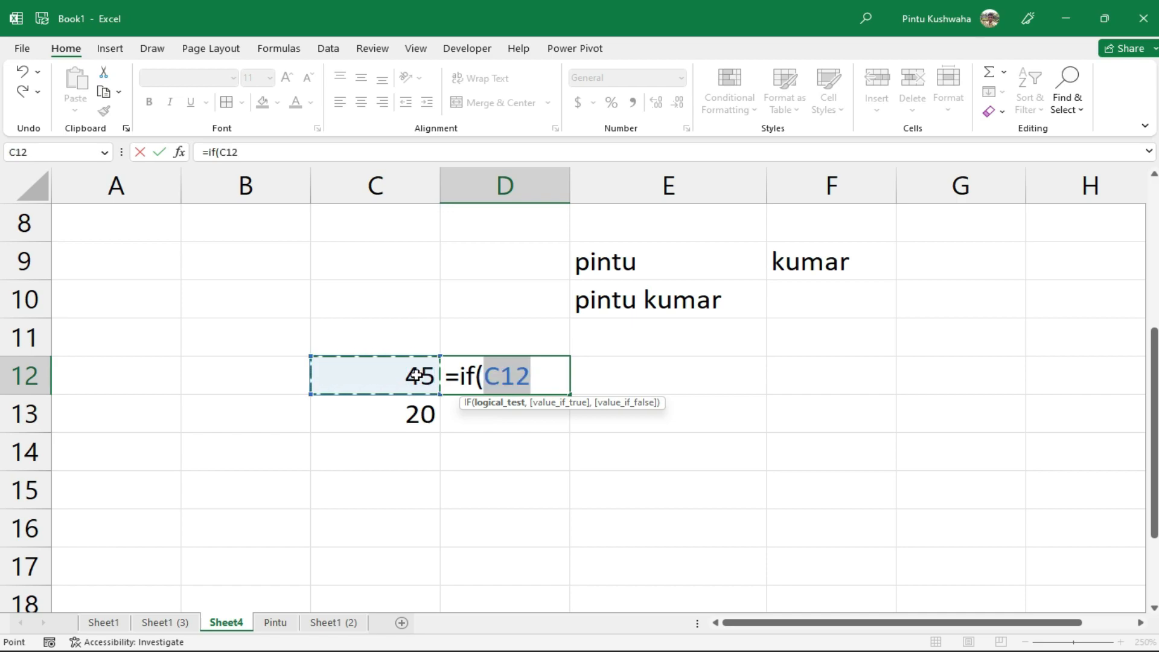
text(>)
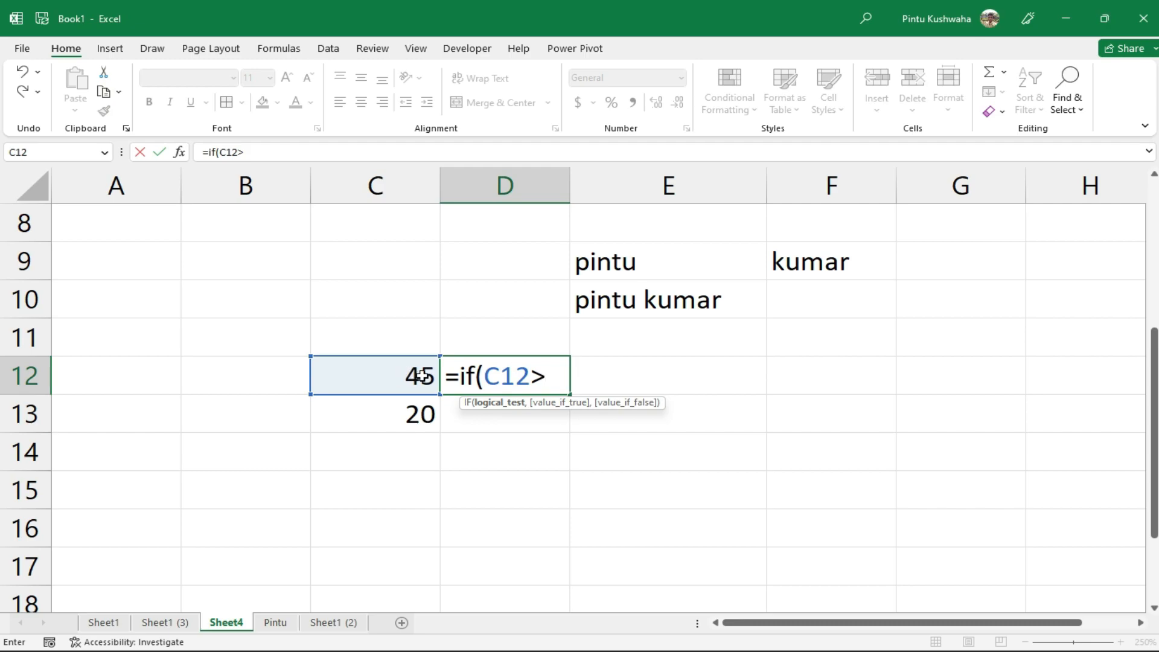
text(33,)
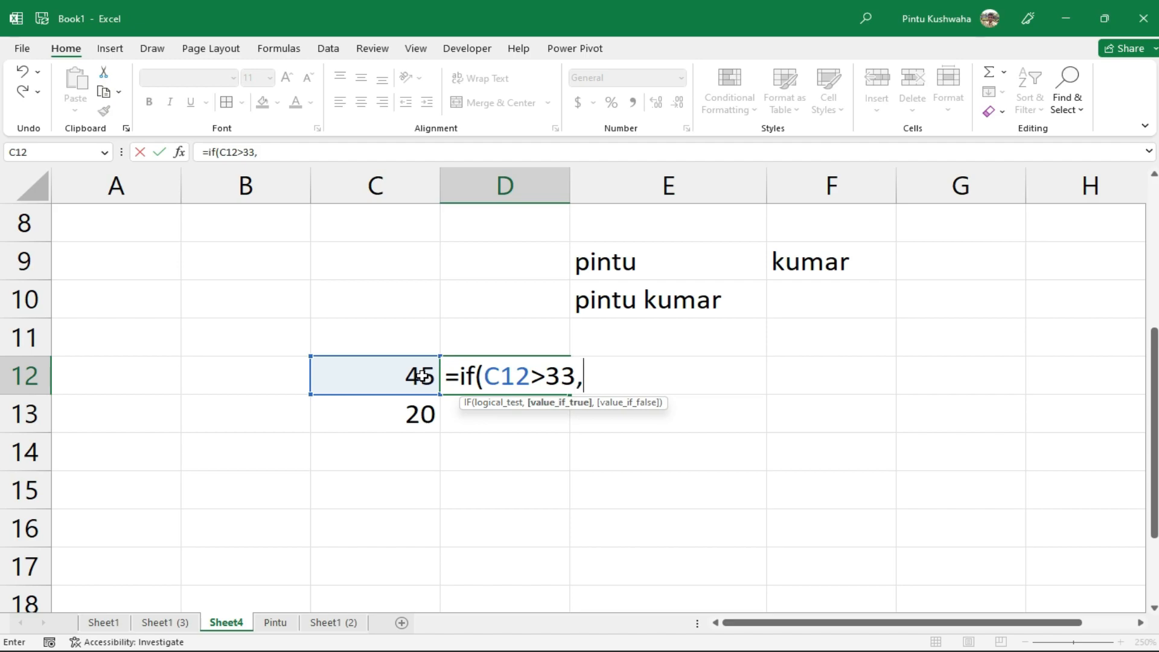
text("Pass")
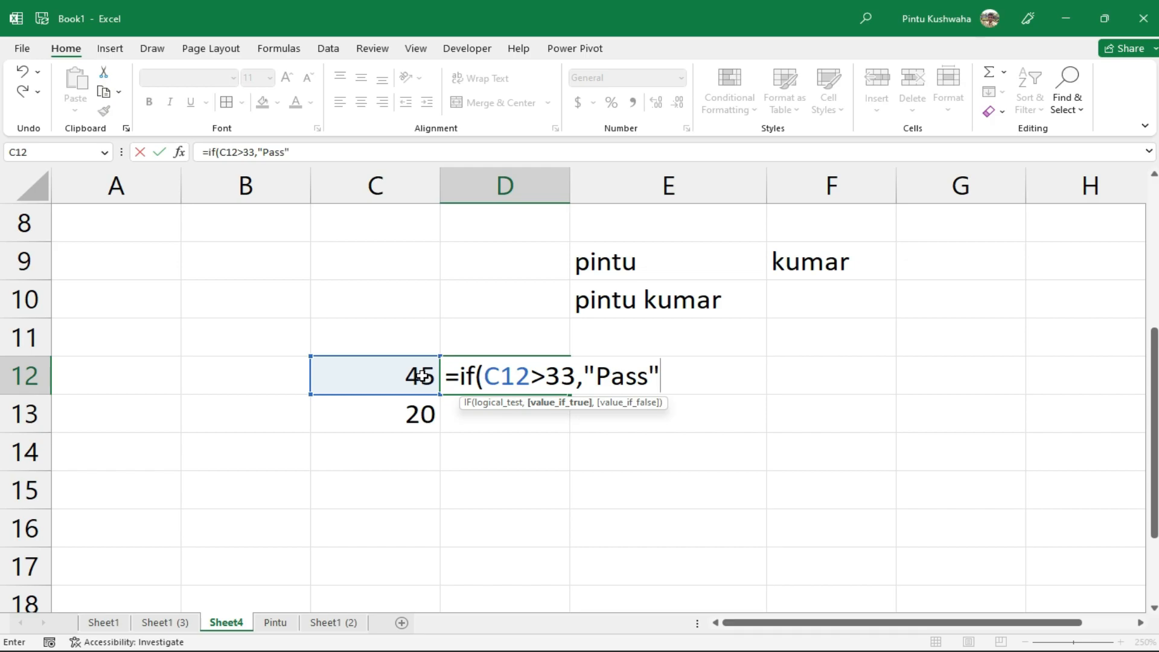
text(,)
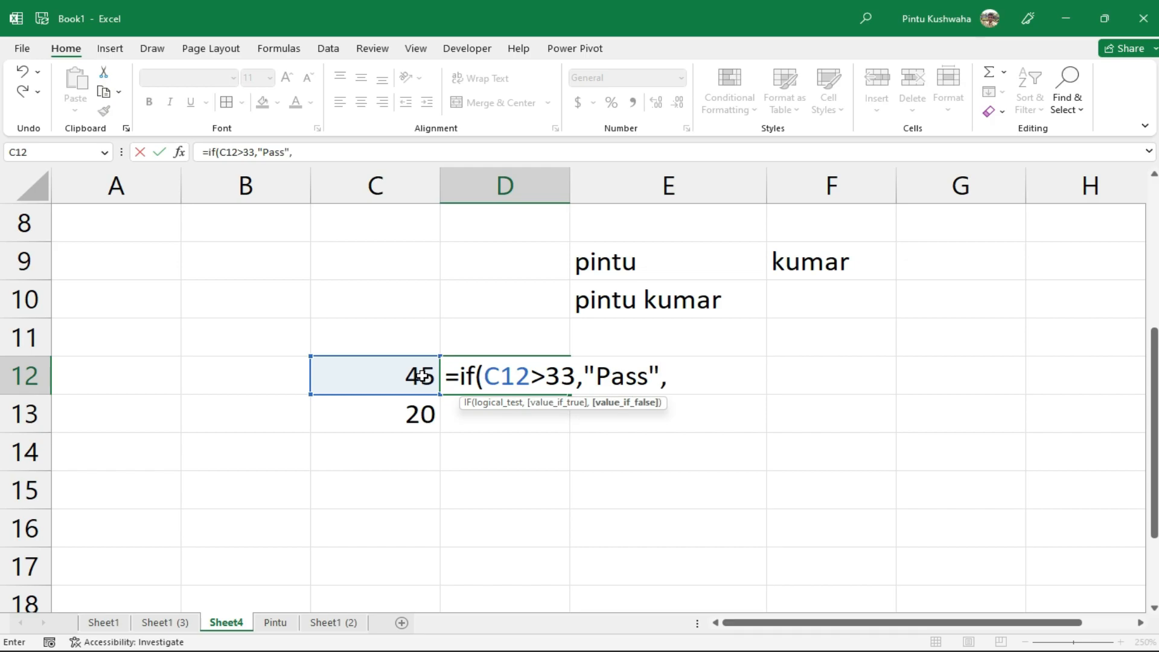
text("Fail")
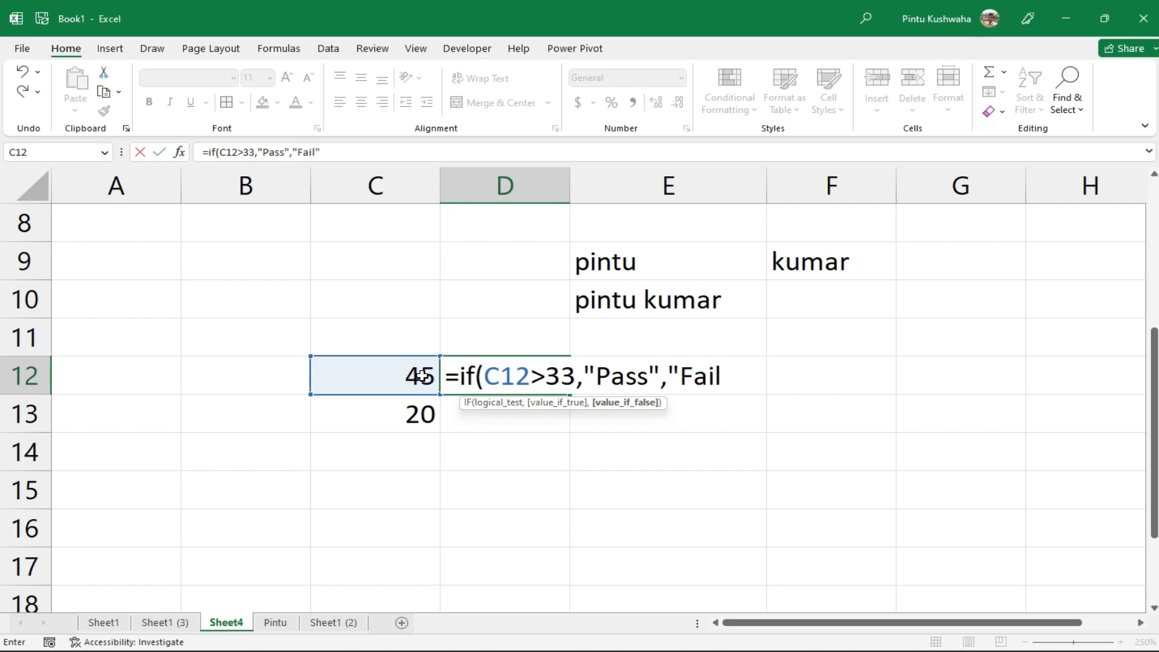
text())
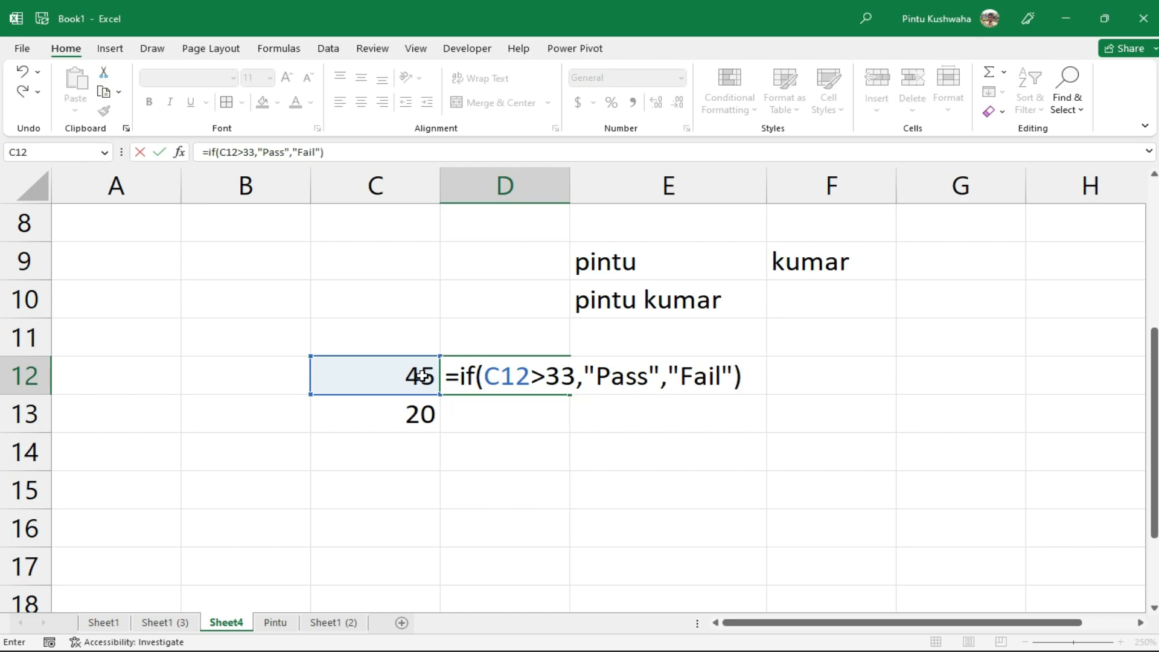
key(Return)
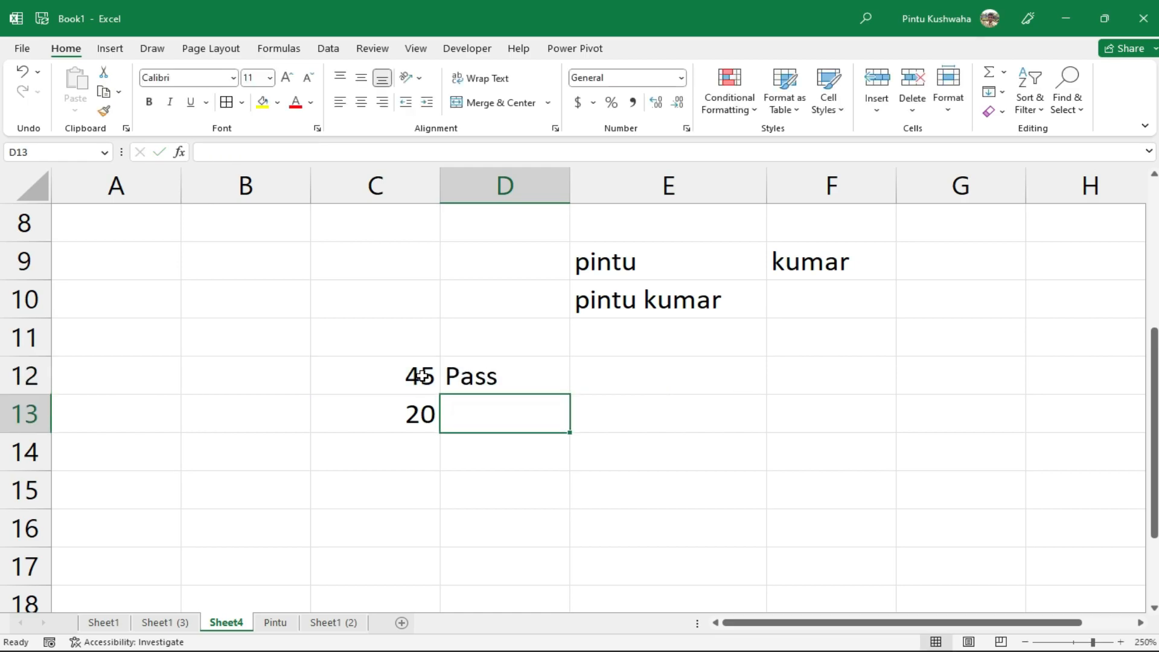
Review D12's formula, then change C12 from 45 to 30 so D12 shows Fail
double_click(479, 376)
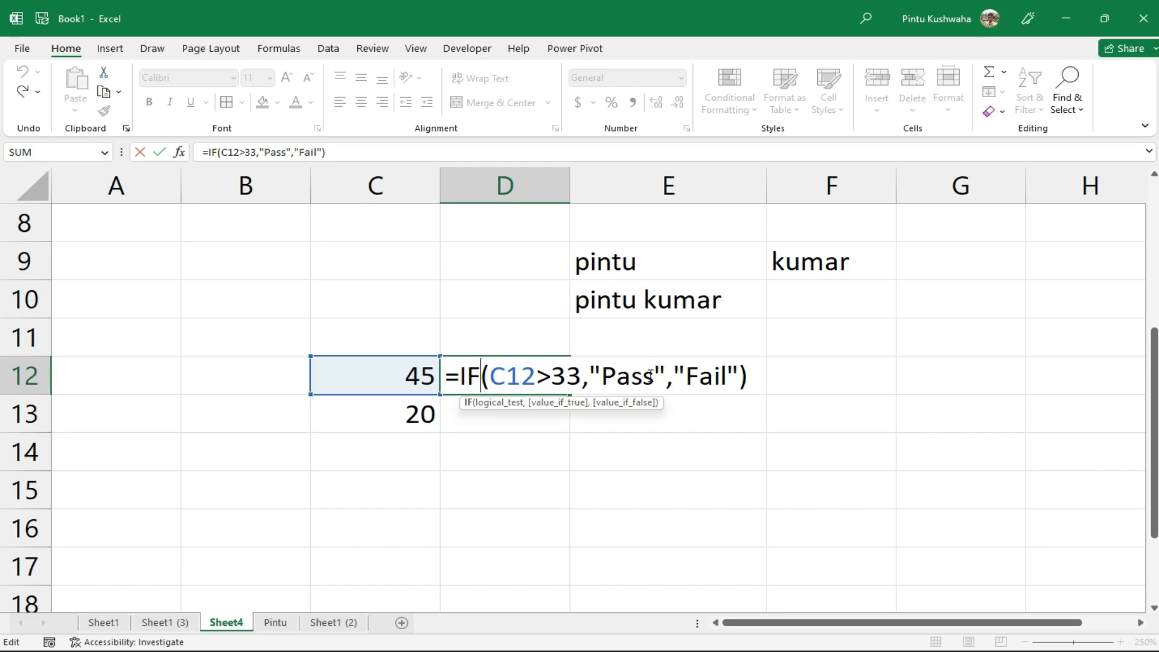
key(ctrl+Return)
click(426, 378)
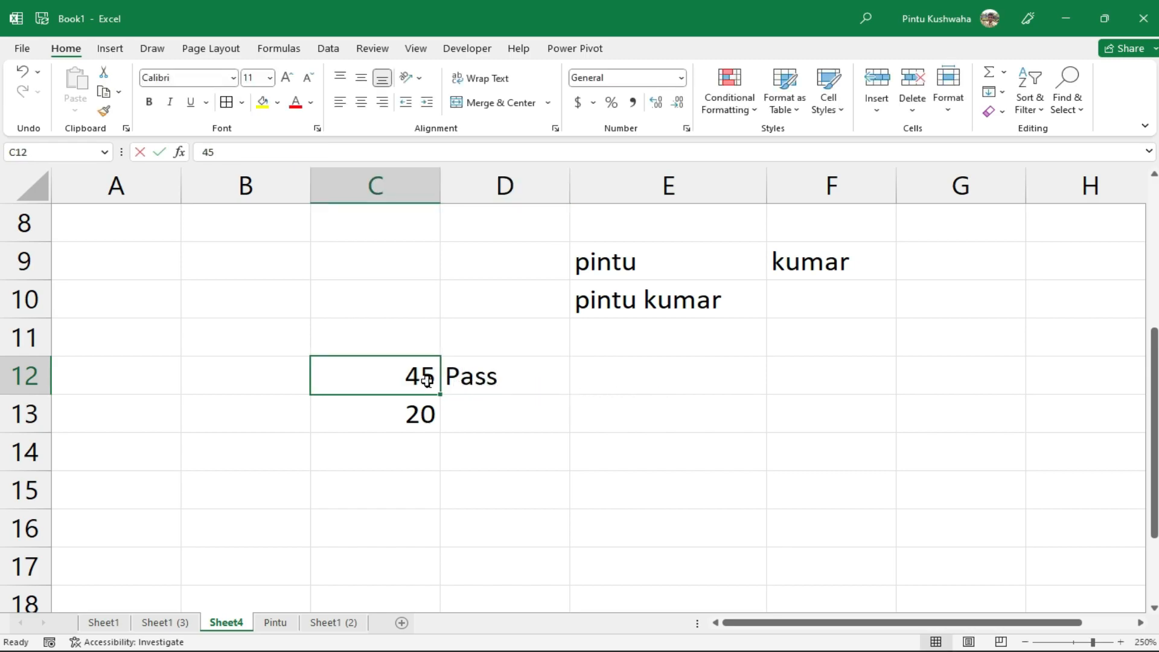
text(30)
key(BackSpace)
key(BackSpace)
key(BackSpace)
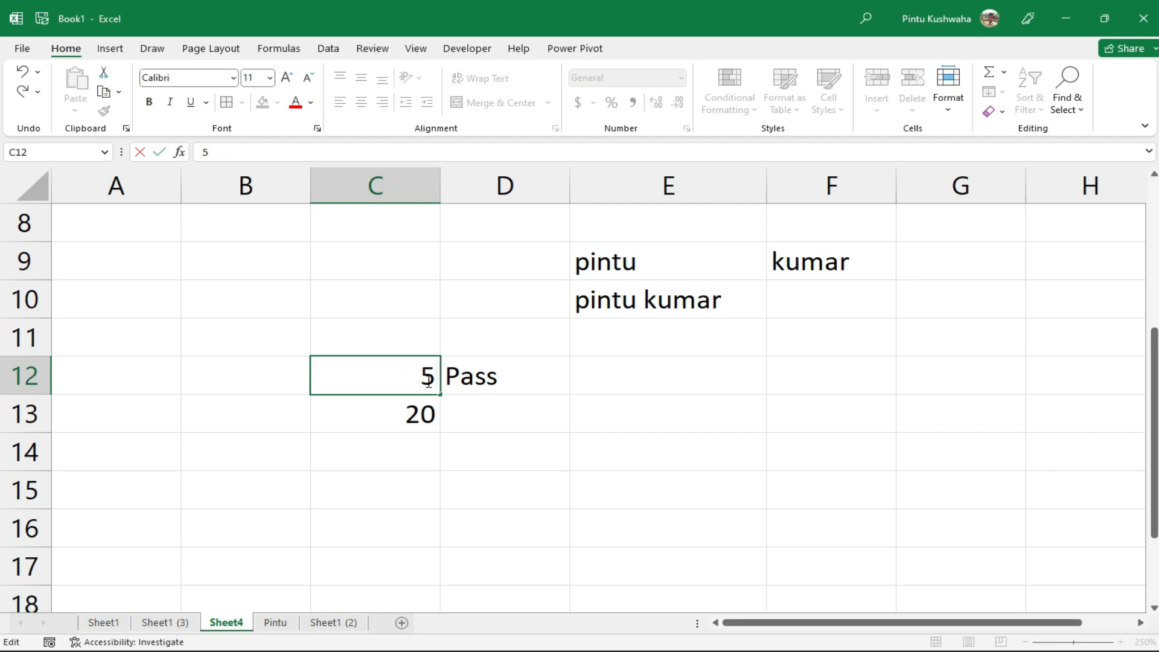
key(Delete)
text(30)
key(Return)
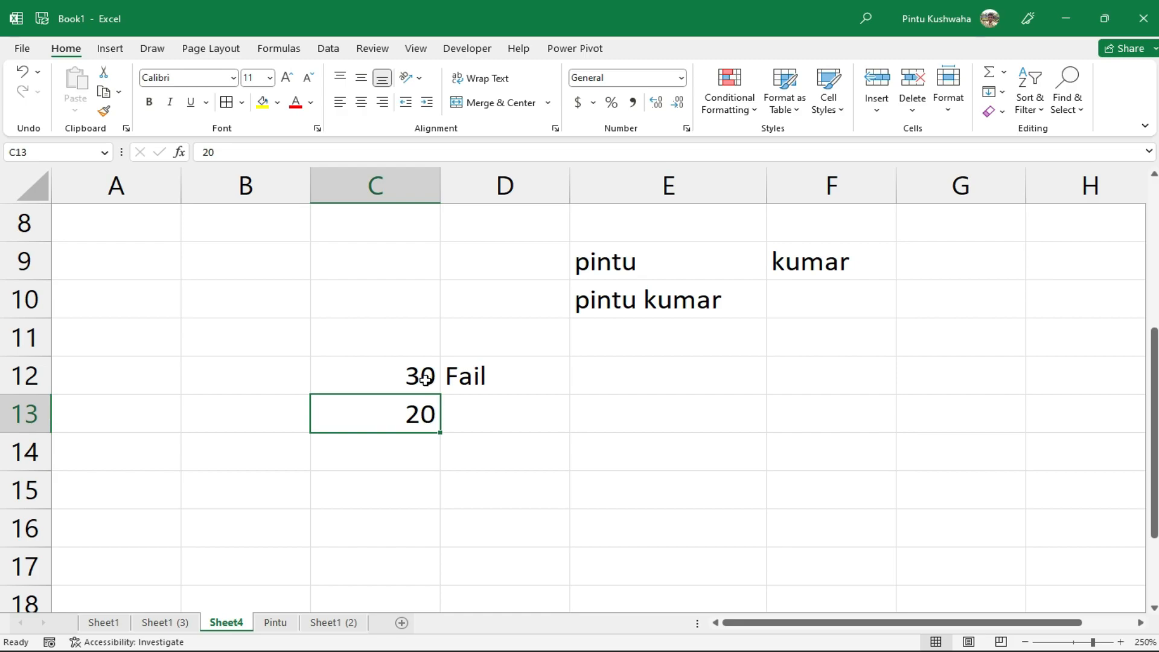
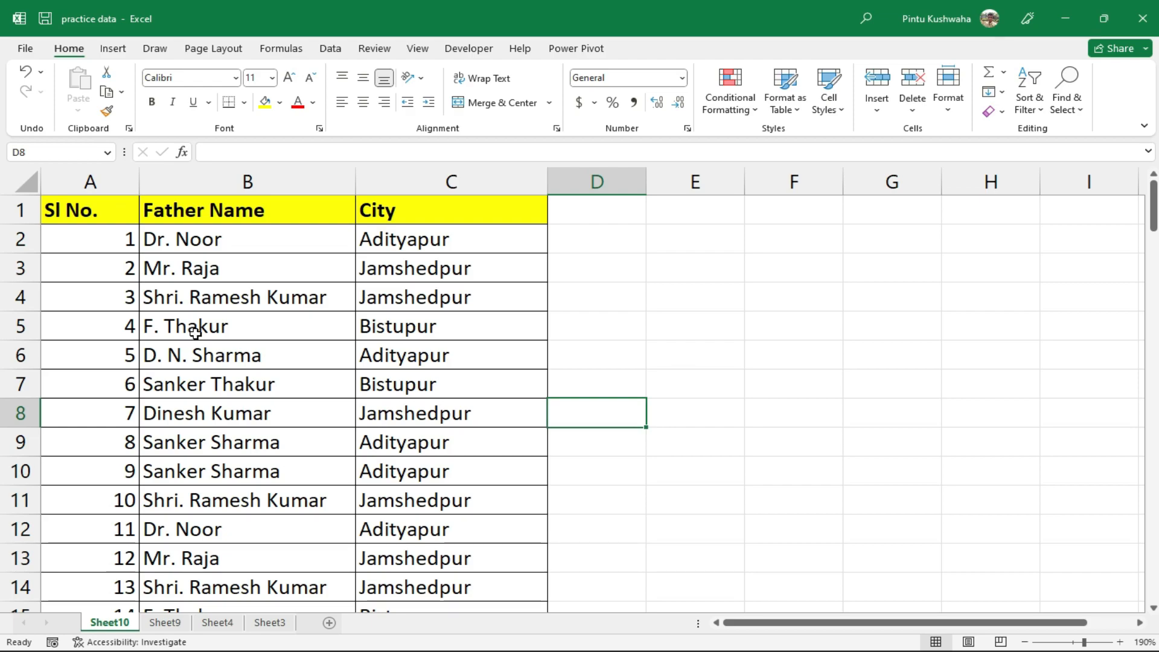
Select serial numbers 1–10 and try a Greater Than 6 highlight rule, then cancel it
drag(103, 236, 100, 508)
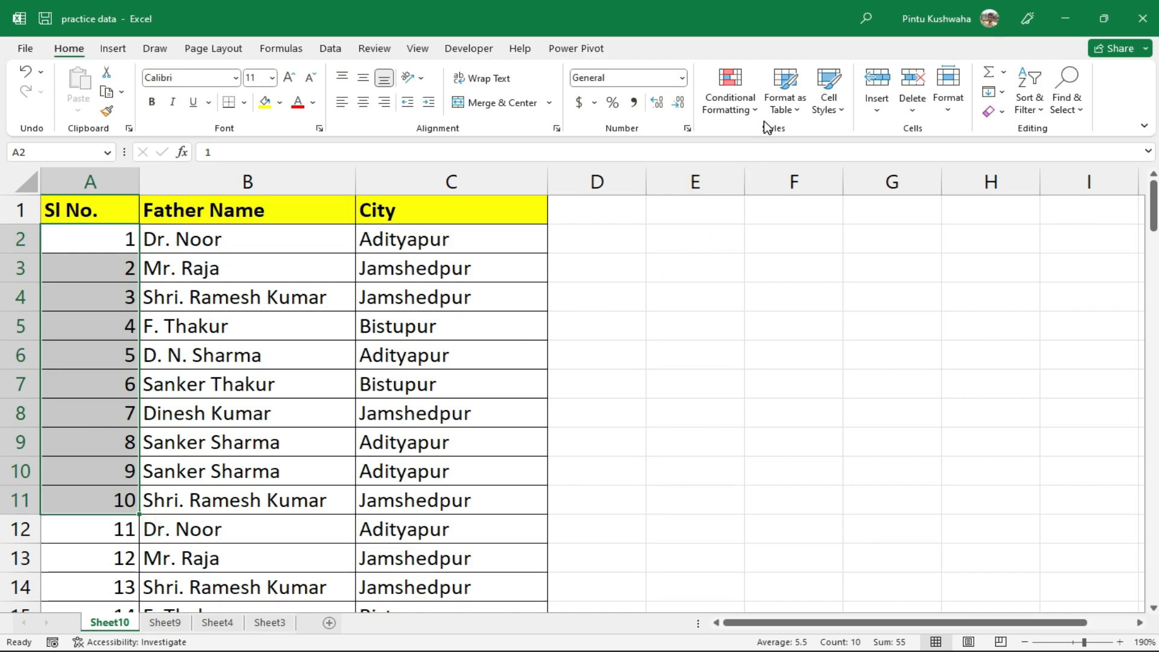
click(743, 105)
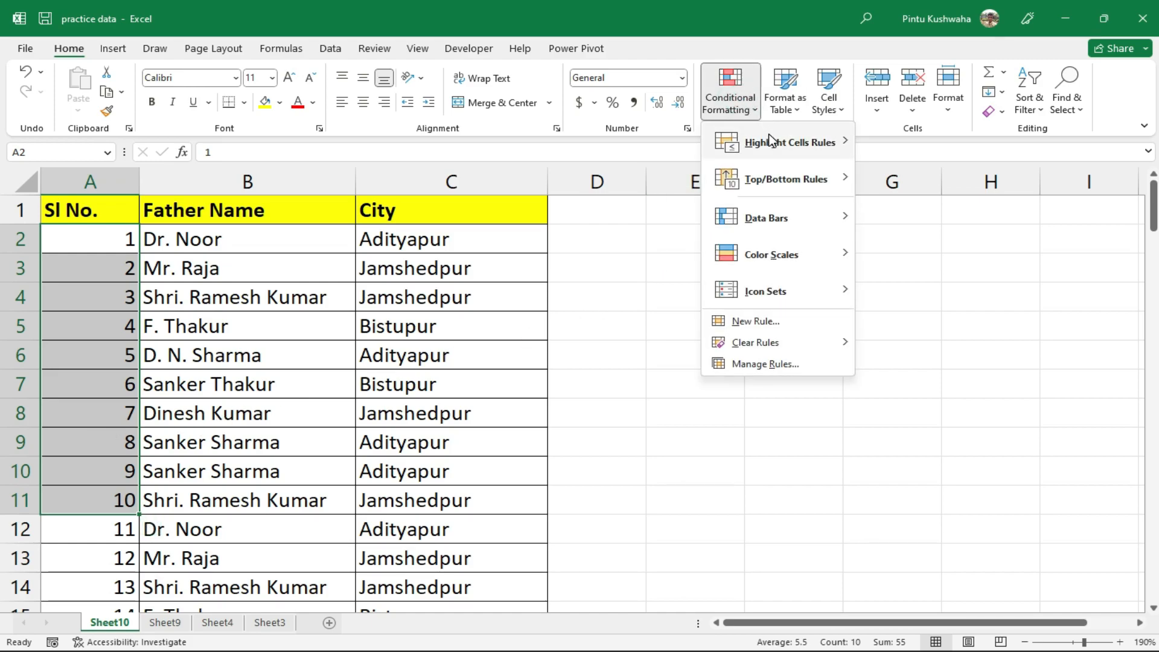
mouse_move(770, 141)
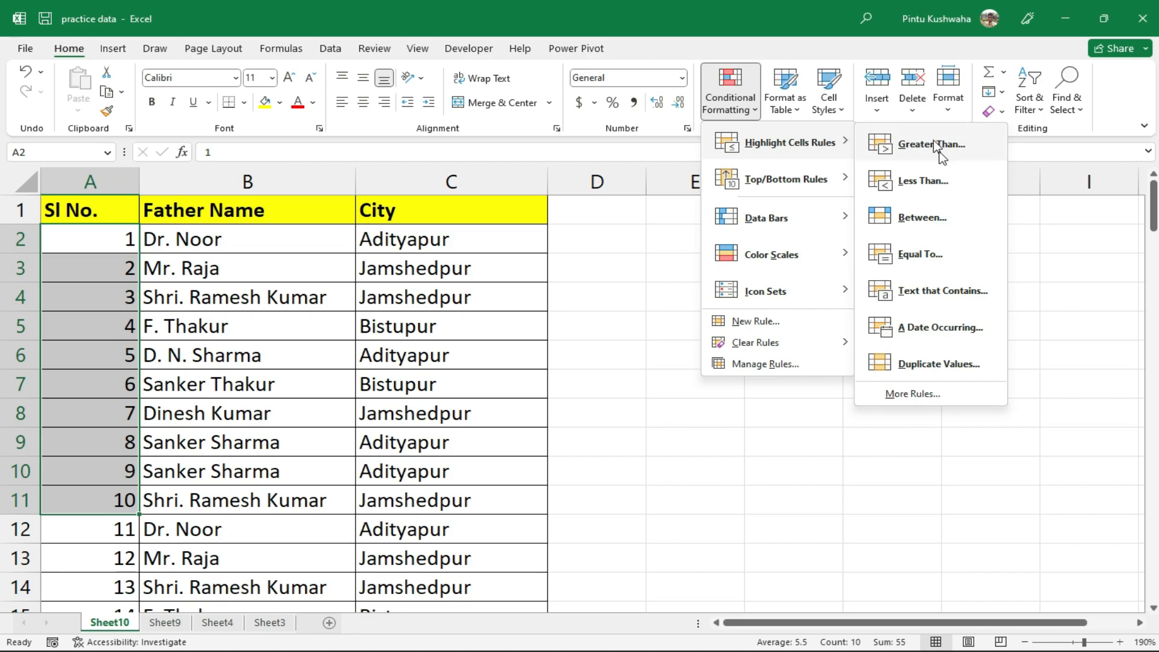
click(957, 156)
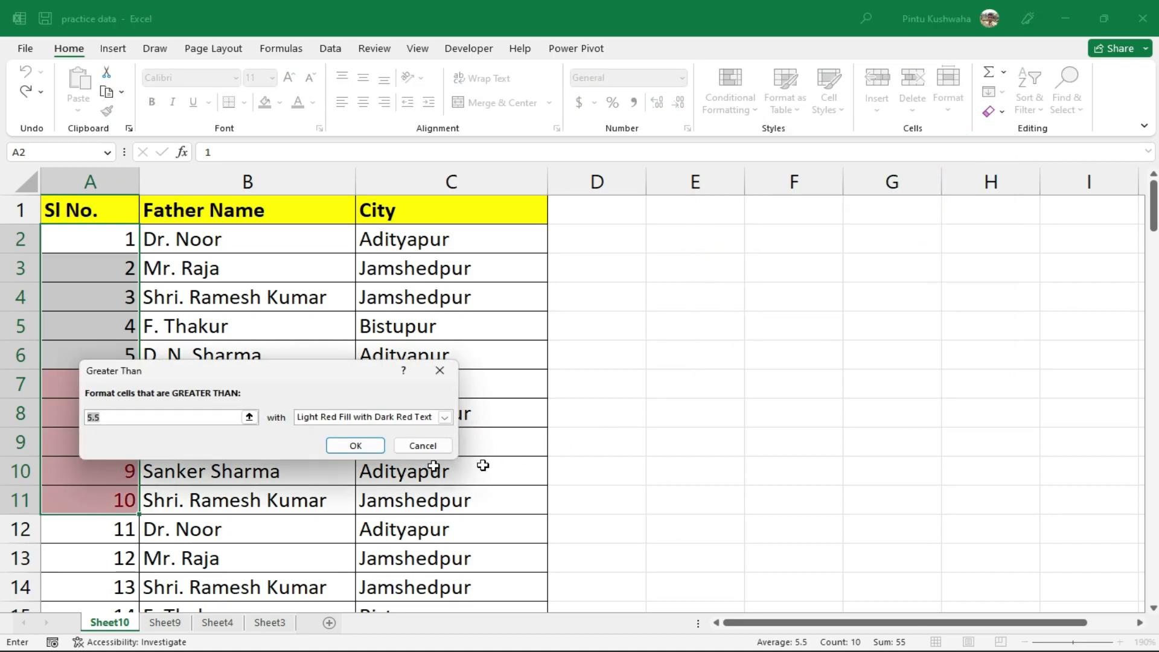
drag(242, 376, 403, 377)
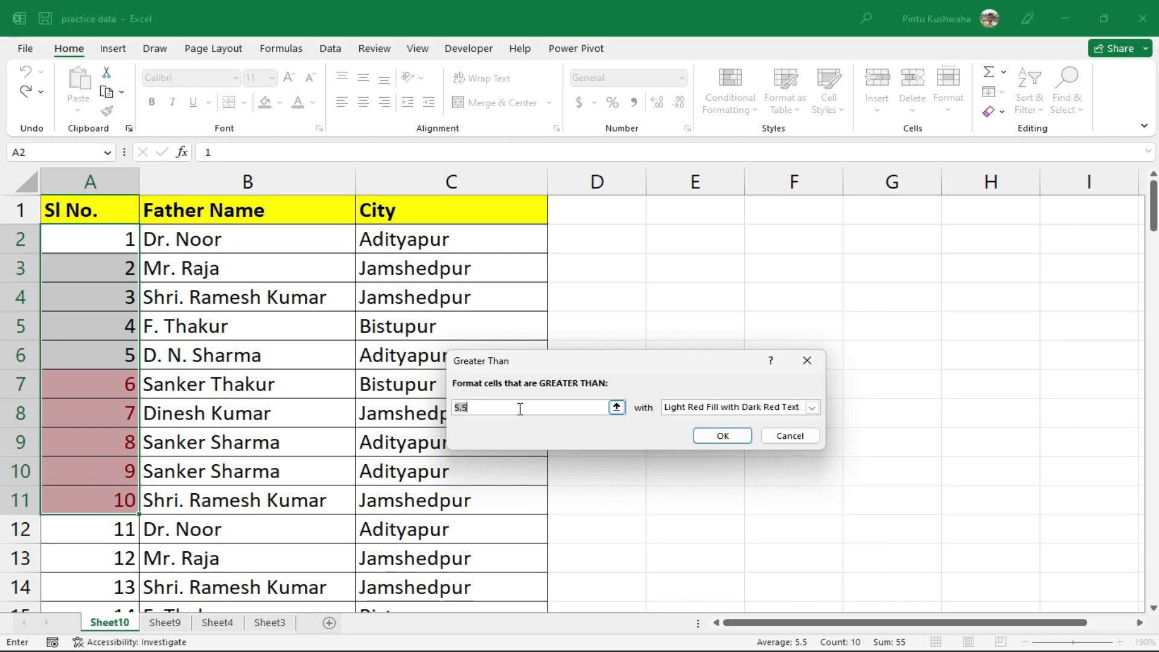
text(6)
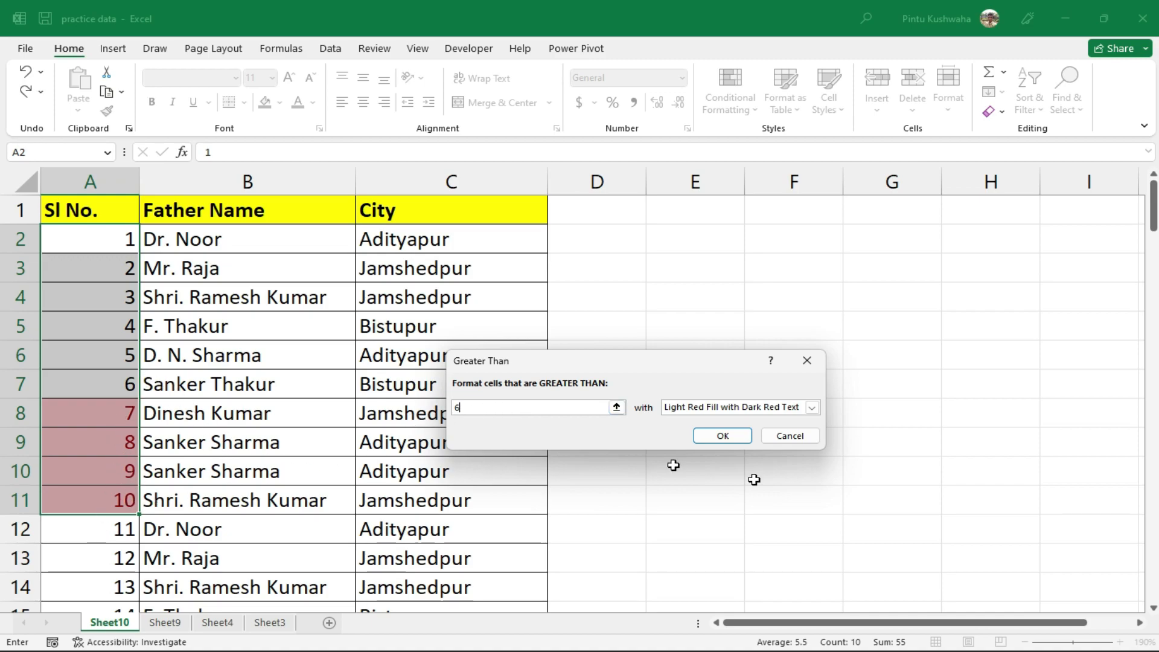
click(810, 441)
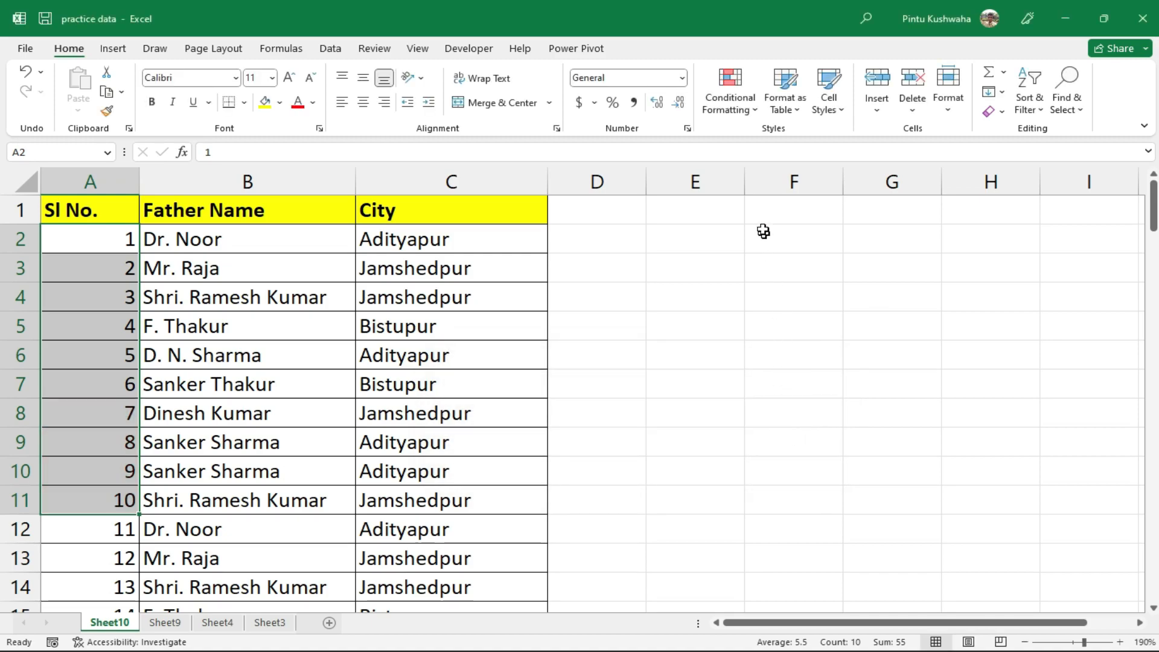
Browse the Conditional Formatting galleries and apply the Icon Sets 4 Ratings to A2:A11
click(743, 113)
mouse_move(779, 145)
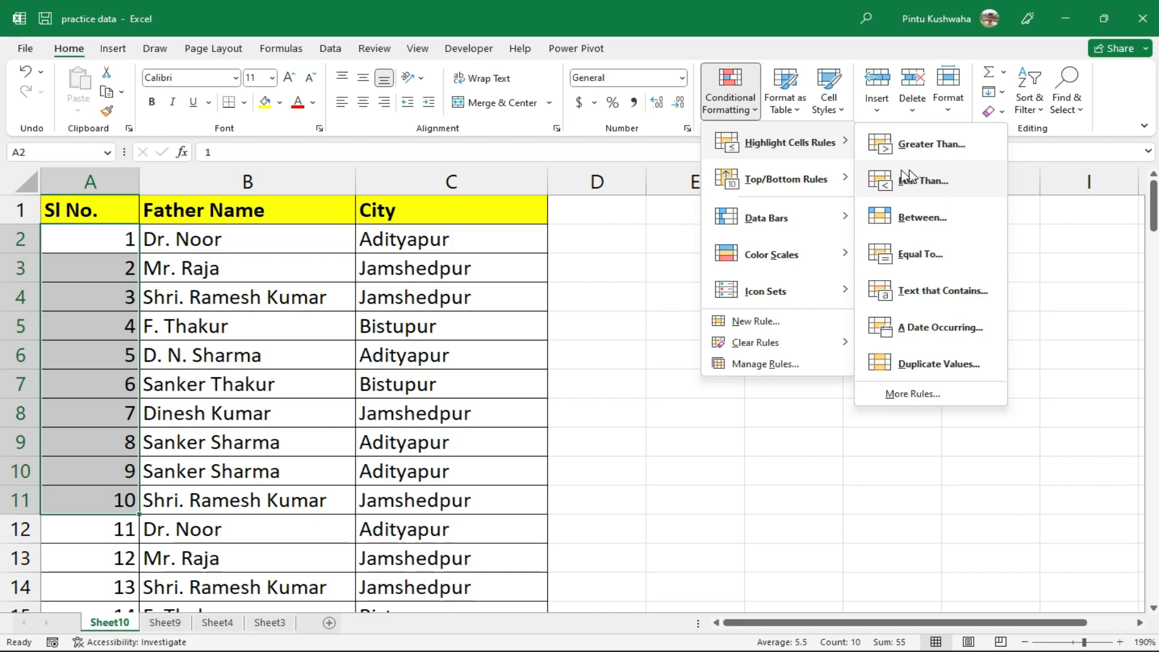
mouse_move(827, 182)
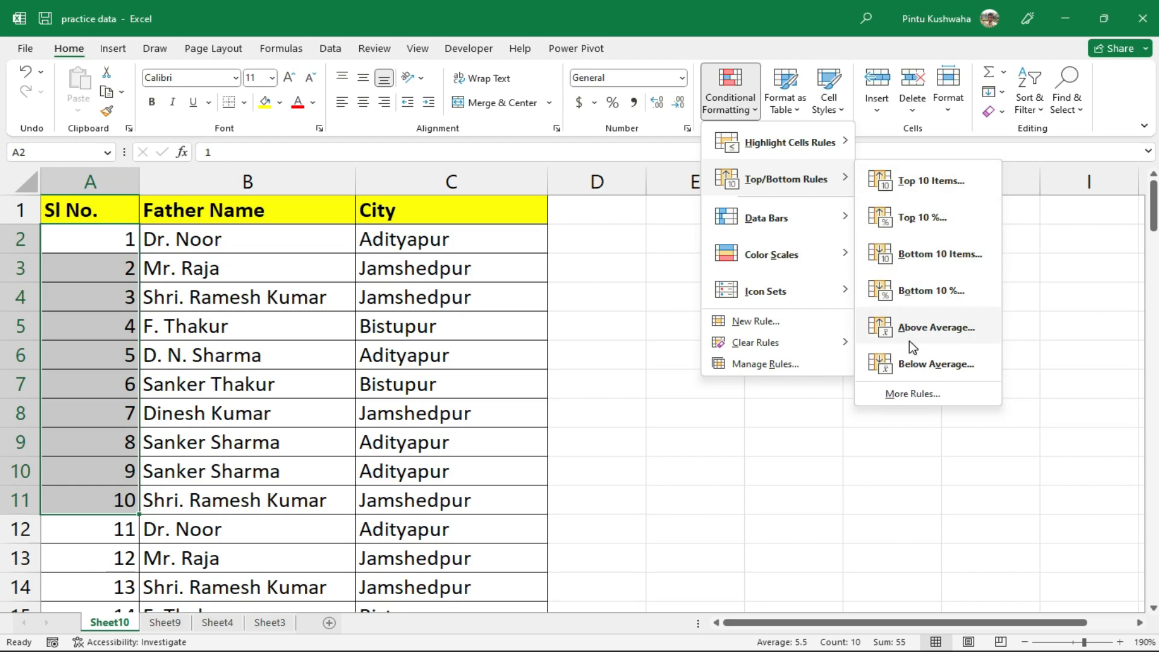
mouse_move(795, 222)
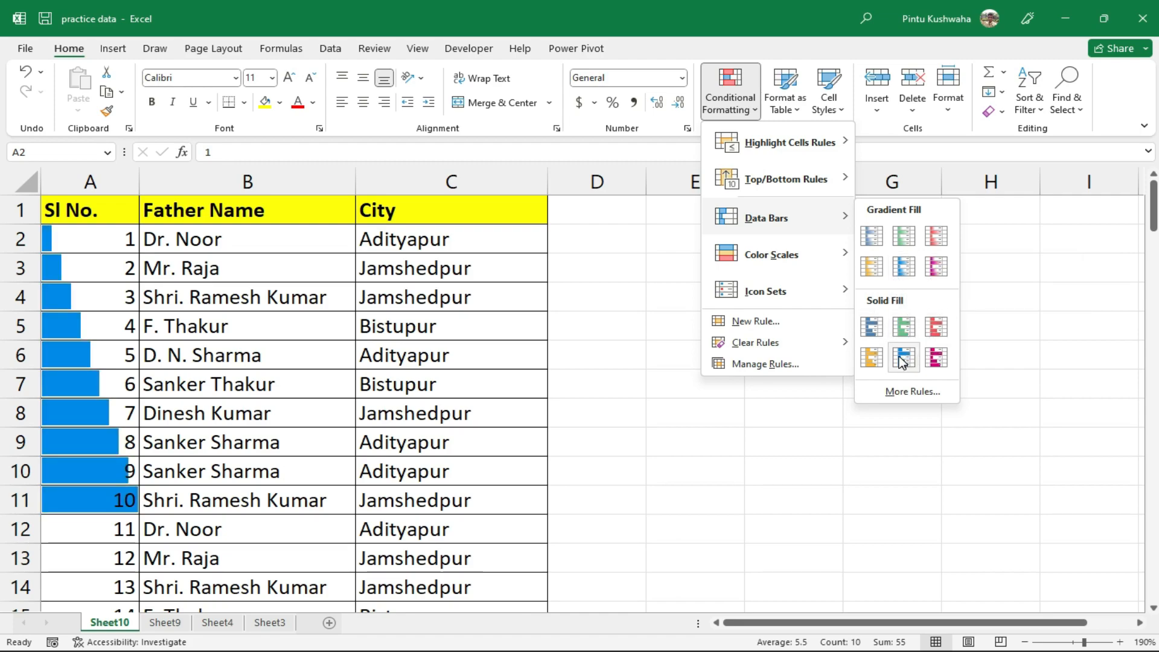
mouse_move(823, 258)
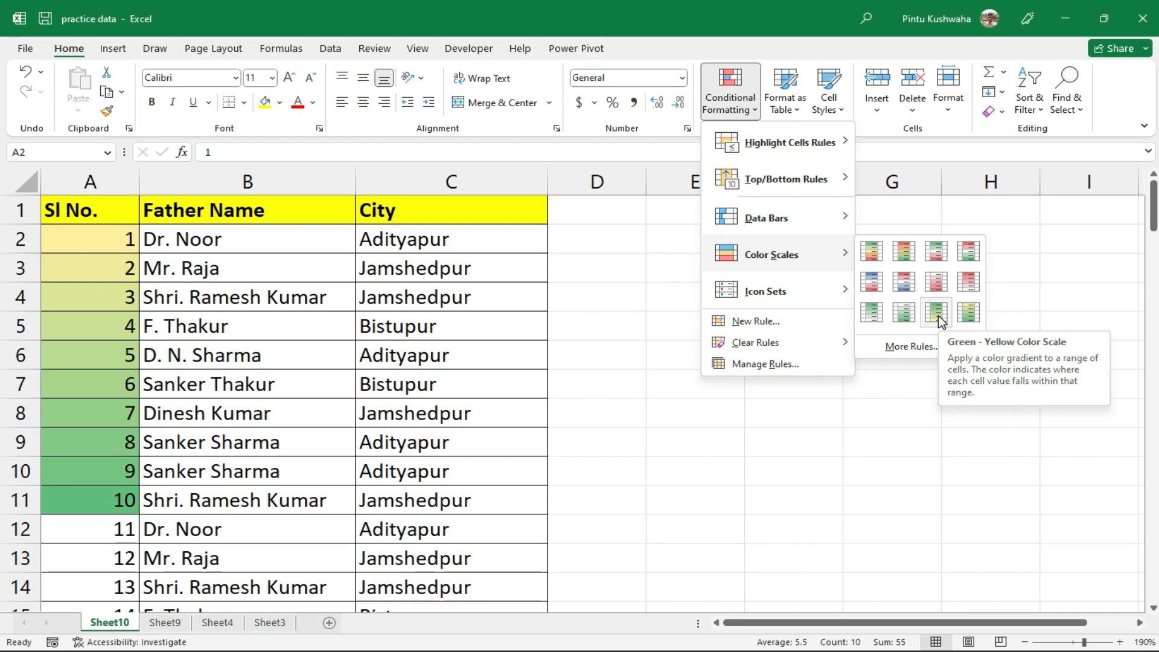
mouse_move(791, 287)
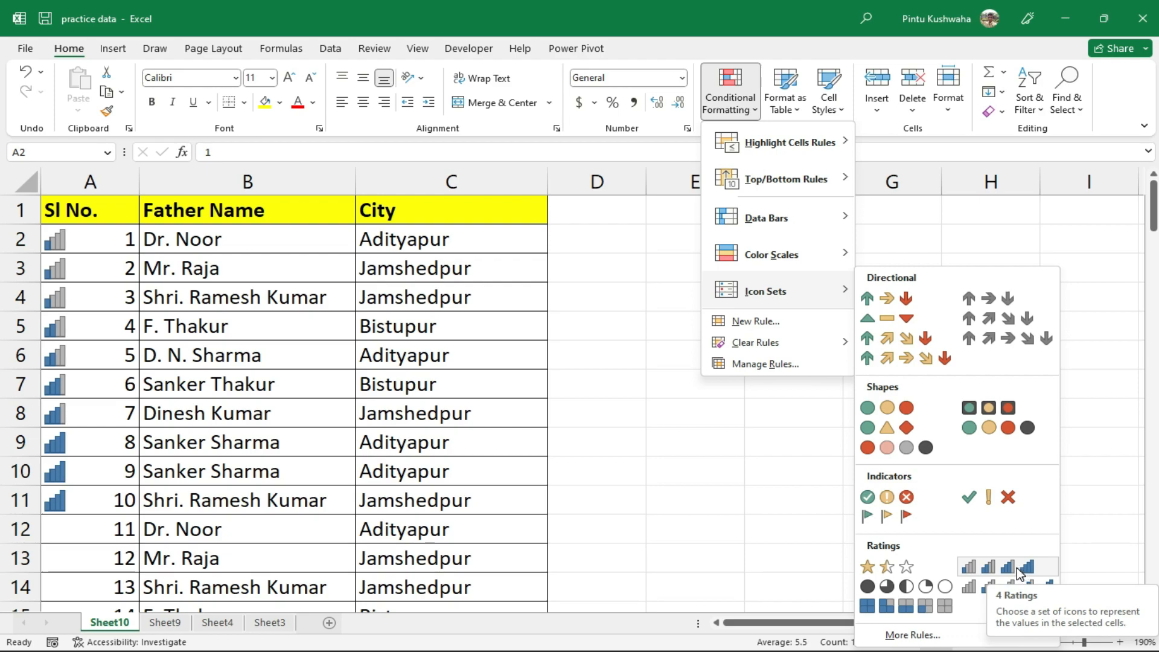
click(1020, 571)
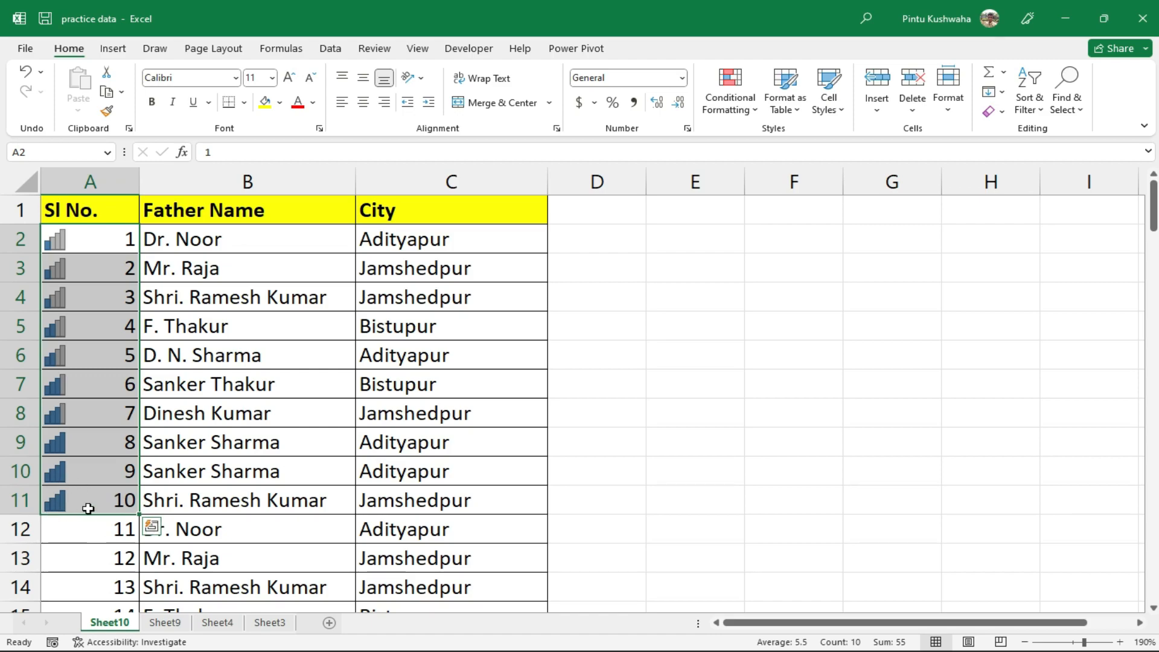
Undo the 4 Ratings icons with Ctrl+Z, then reapply them to column A
key(ctrl+z)
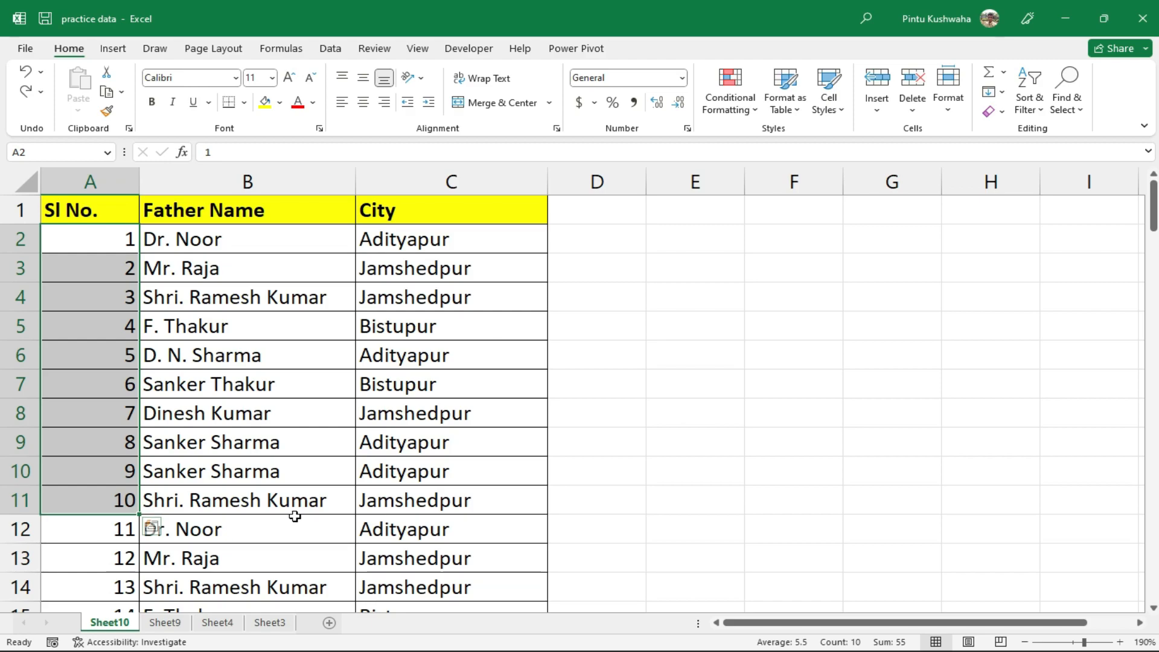
click(739, 112)
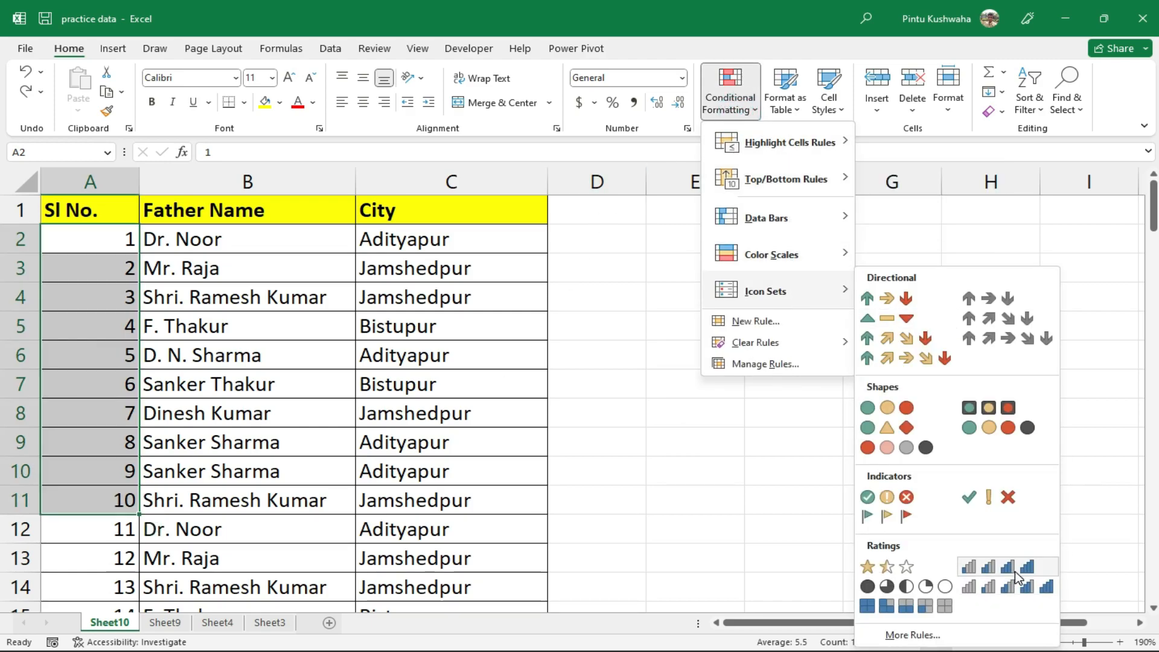
click(1010, 567)
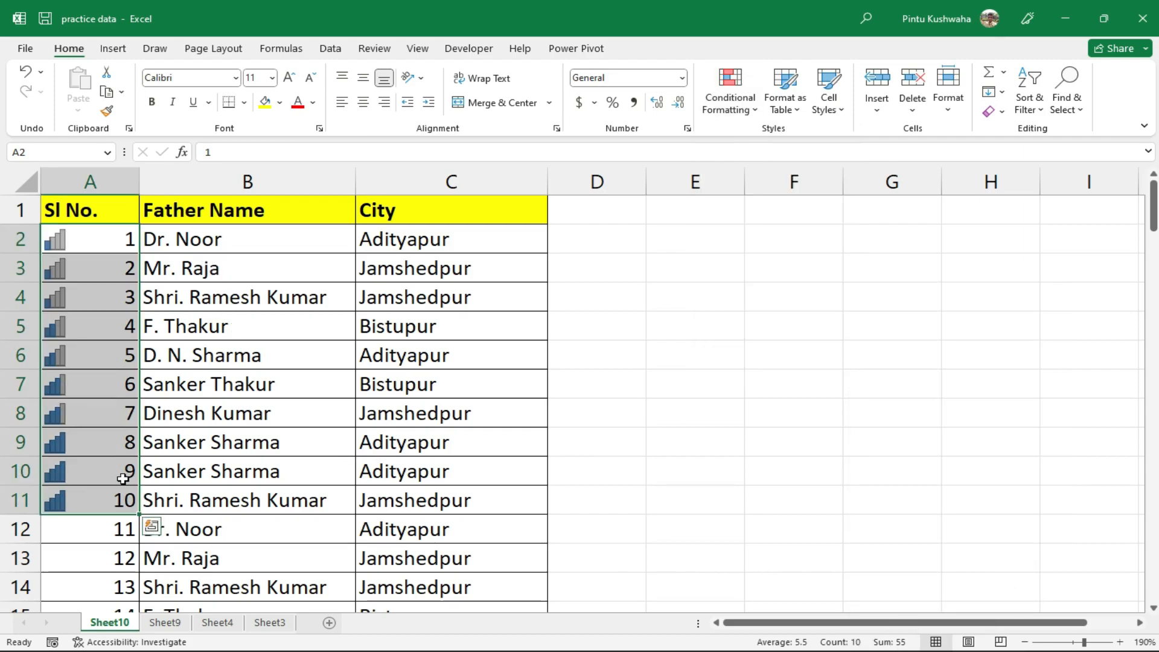
click(230, 424)
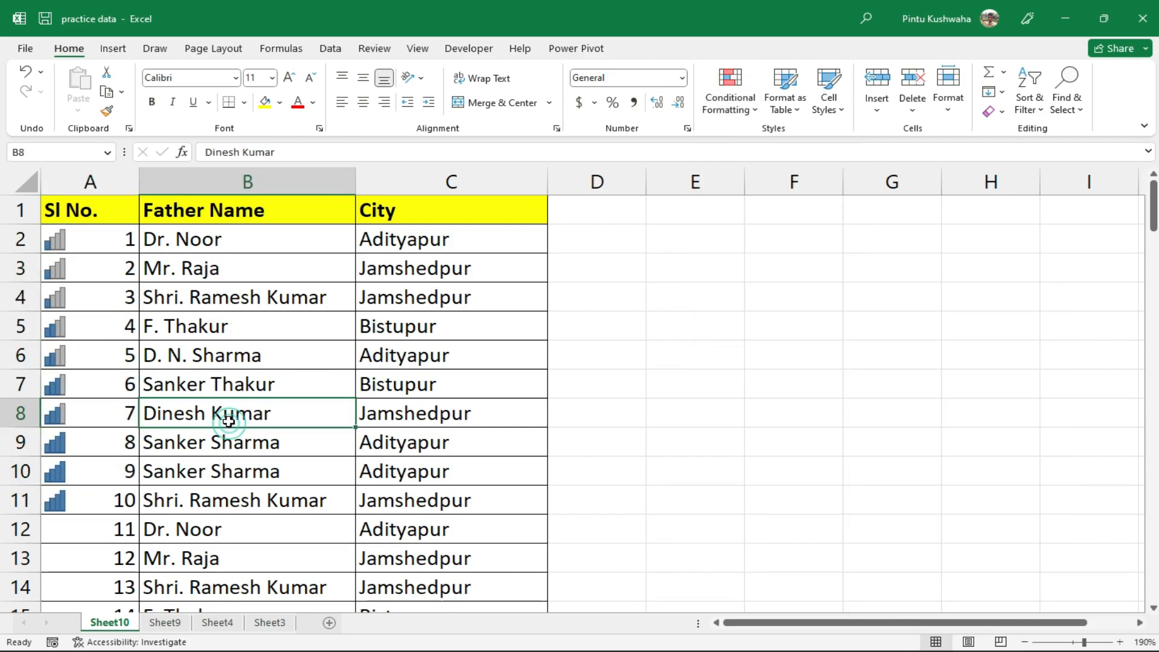
drag(89, 214, 440, 298)
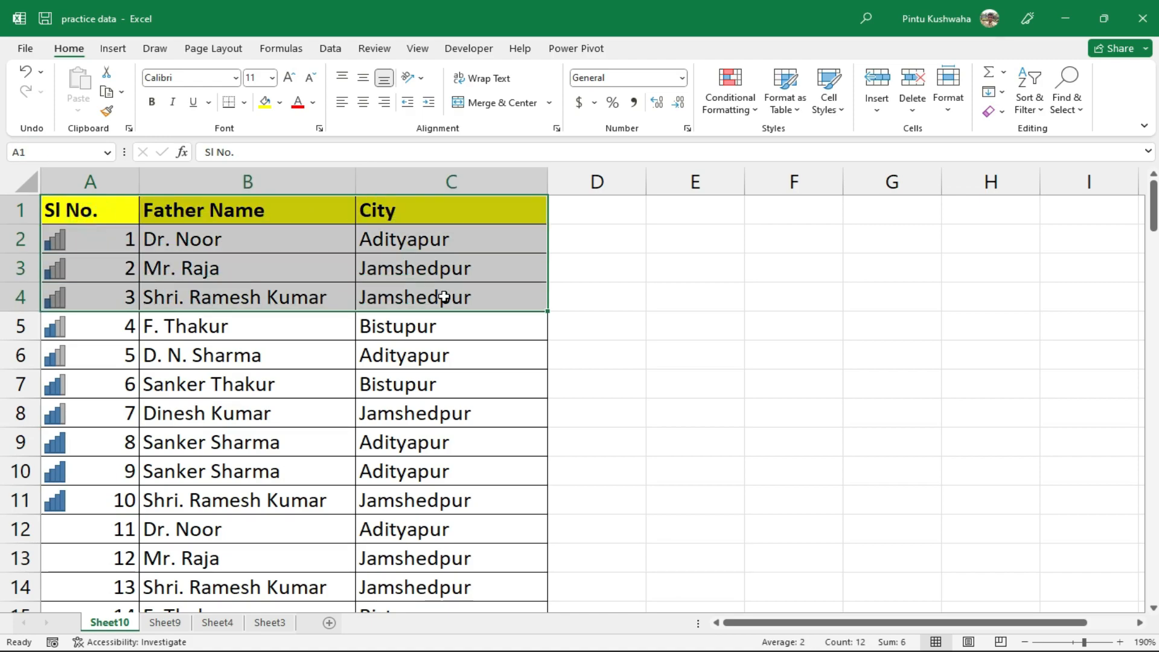
click(336, 429)
key(ctrl+a)
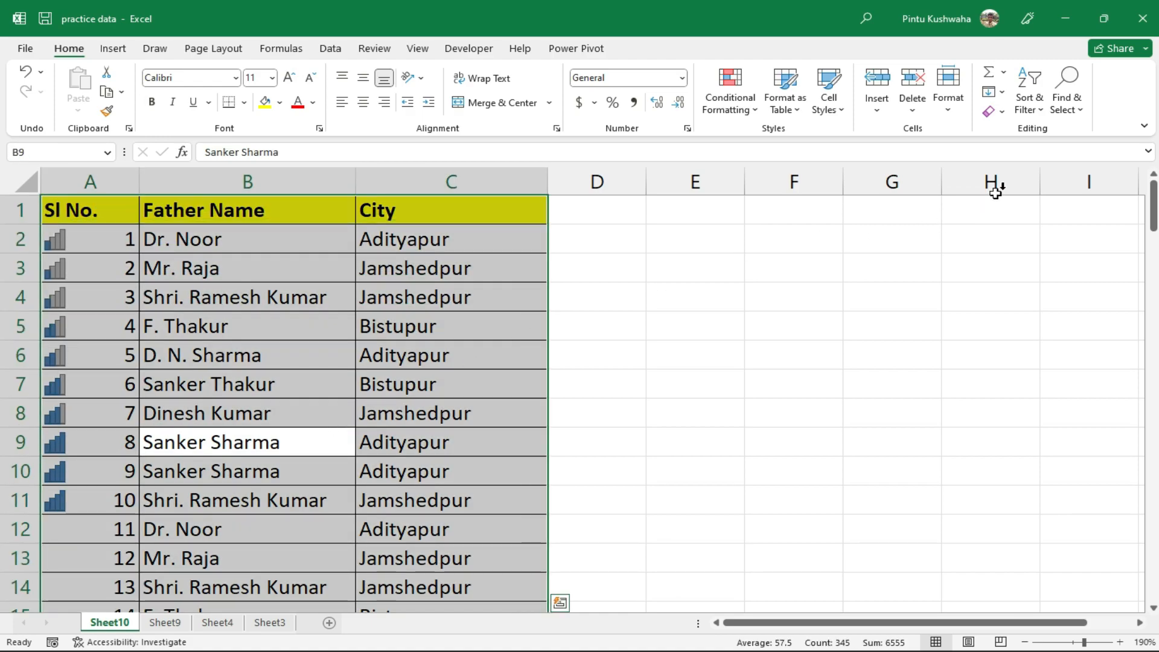
click(1040, 111)
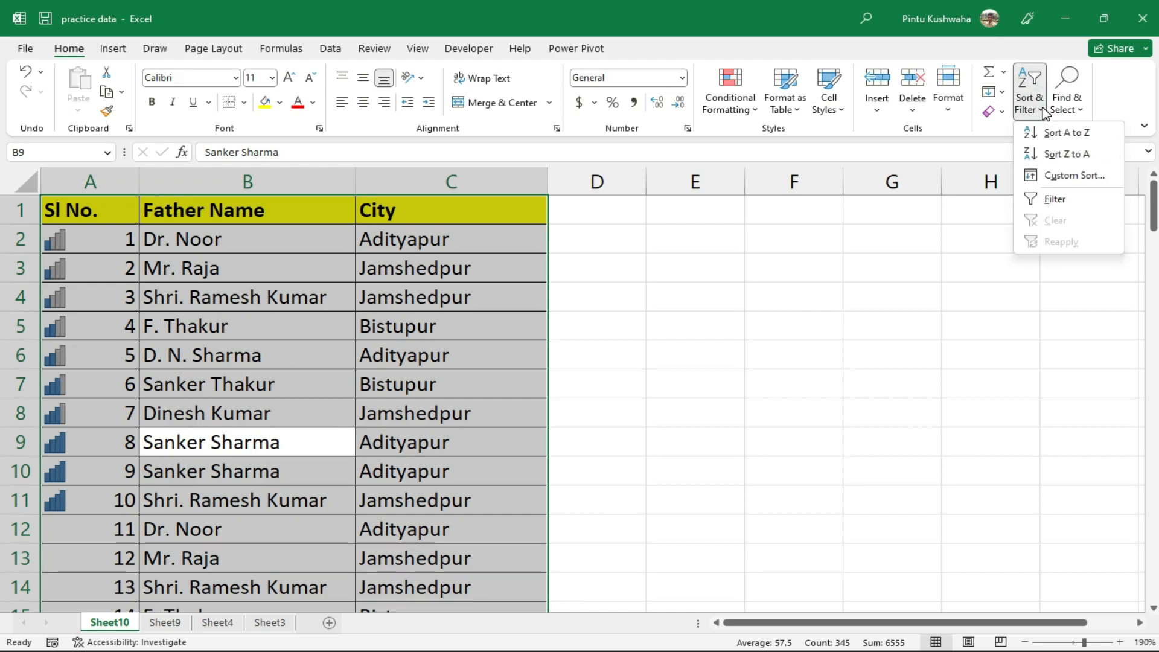
click(1072, 209)
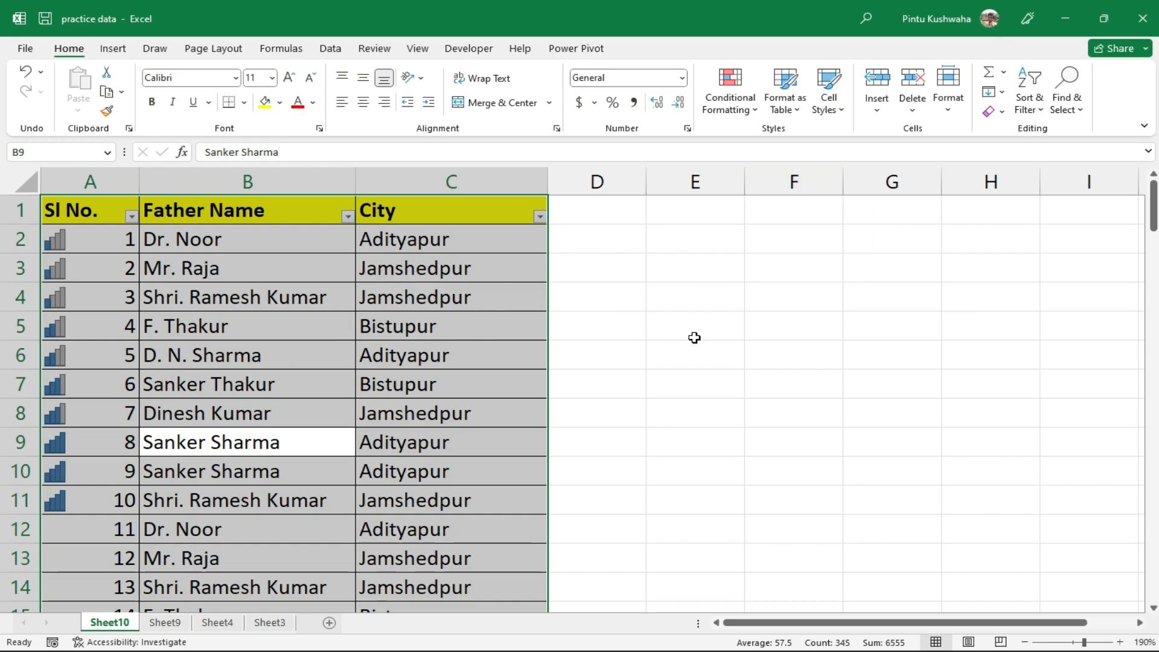
click(694, 337)
click(132, 217)
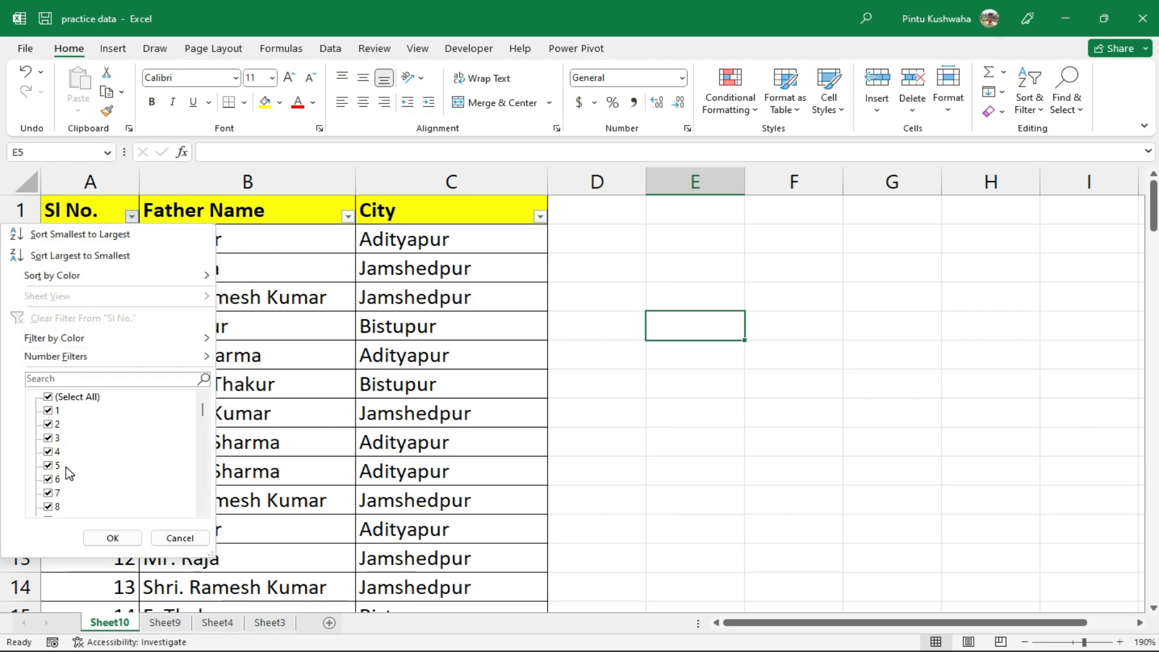
click(182, 537)
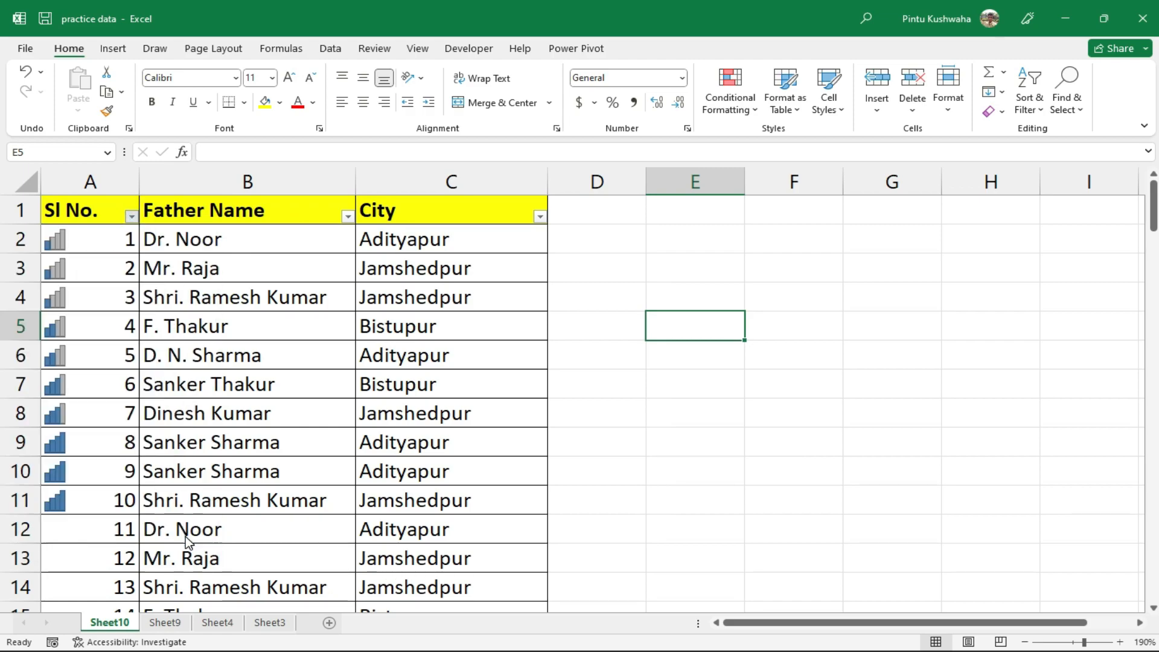
click(348, 217)
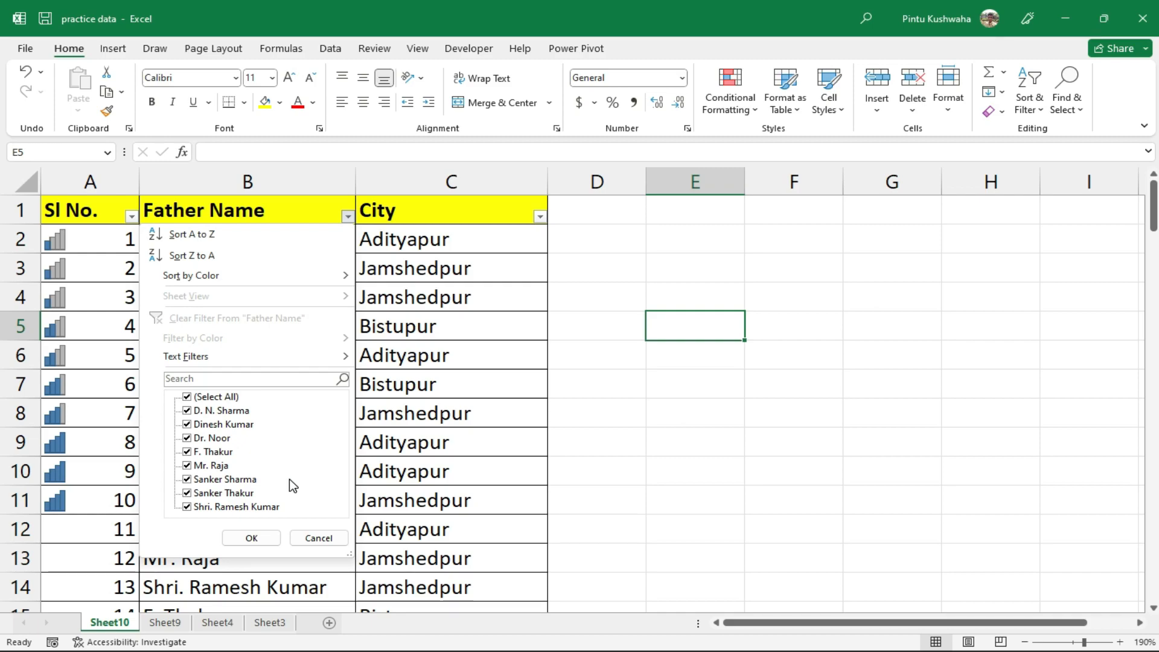
click(189, 398)
text(raja)
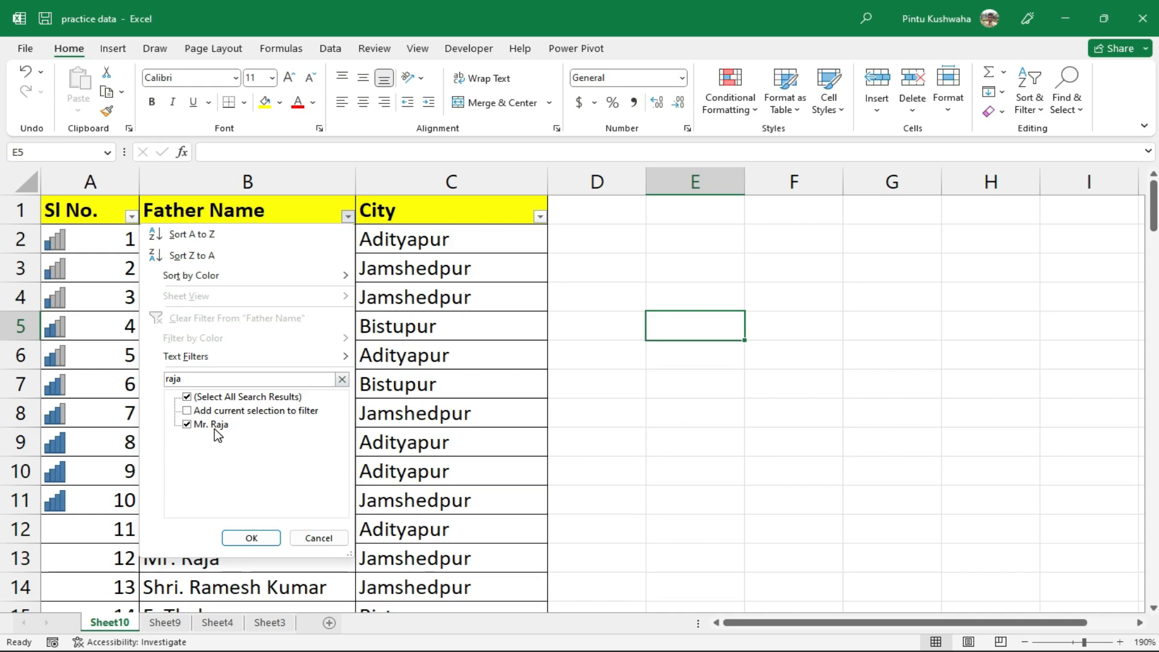
click(258, 539)
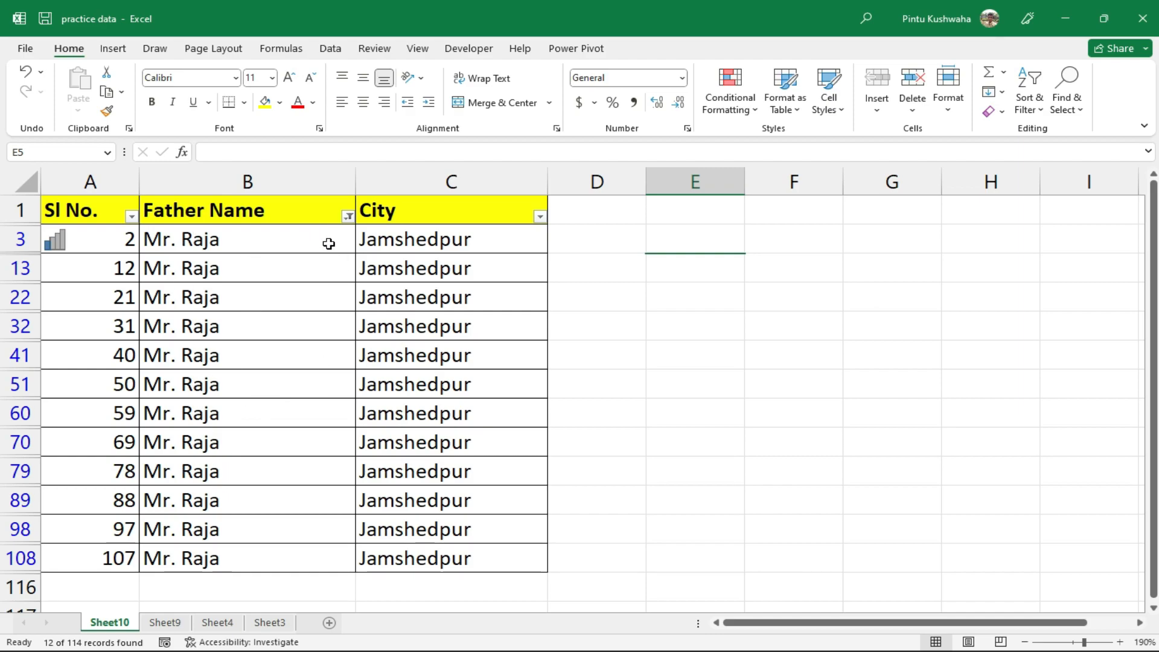
key(ctrl+z)
drag(91, 241, 109, 492)
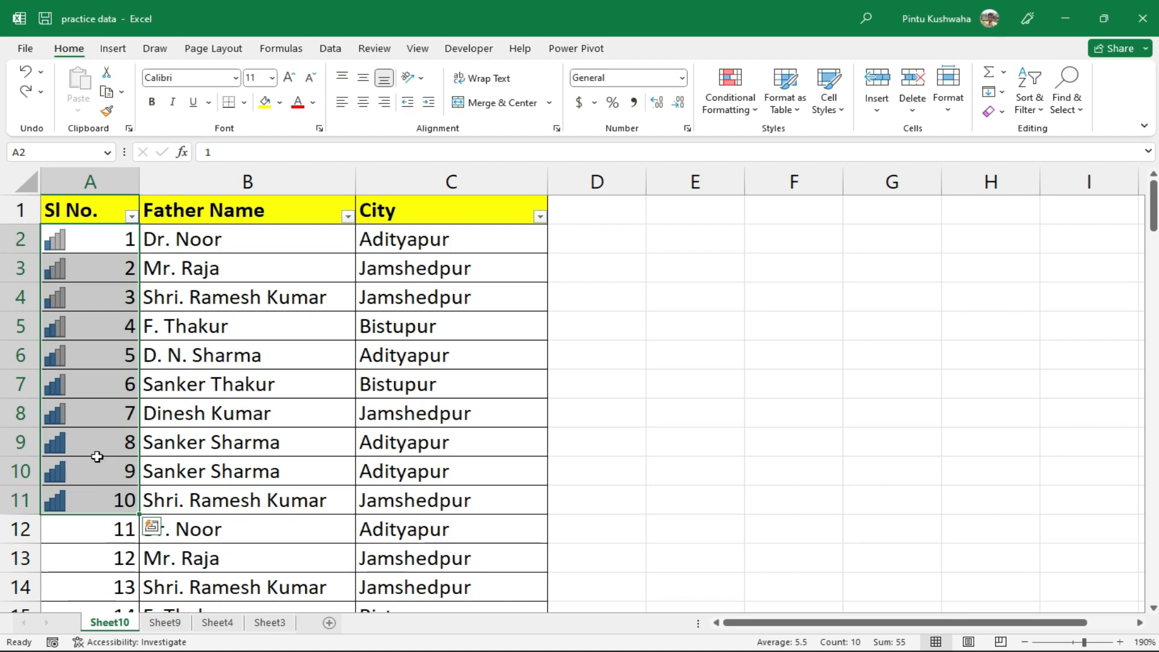
key(ctrl+shift+l)
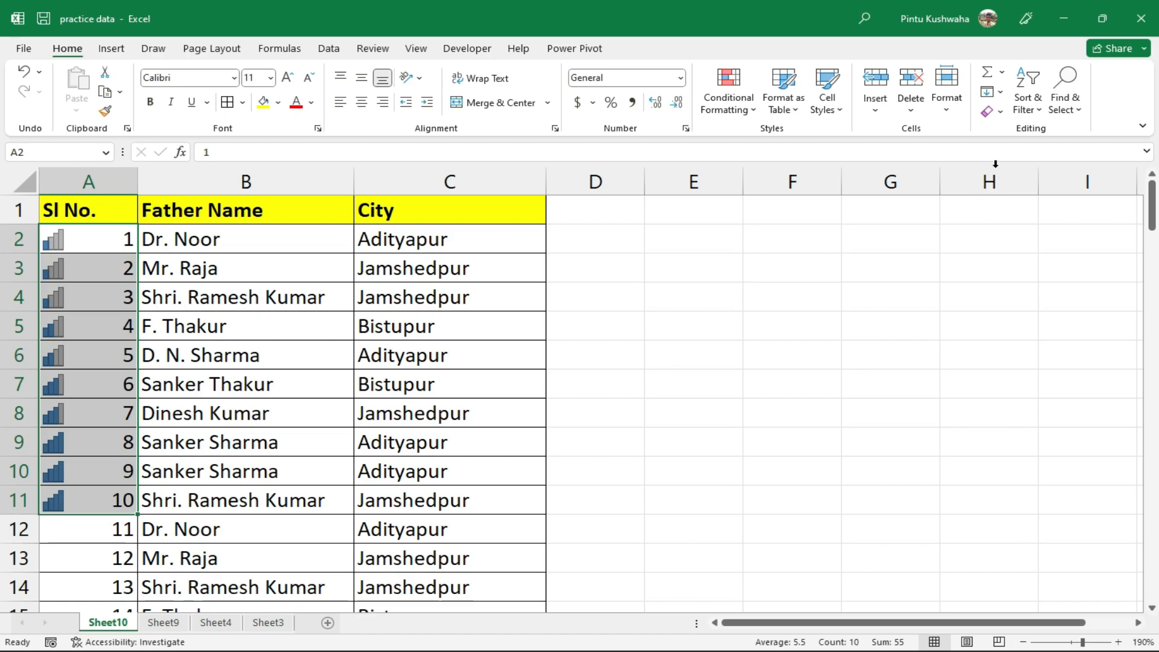
Custom-sort the whole table by Sl No. on Conditional Formatting Icon, with the four-bar icon on top
click(1031, 114)
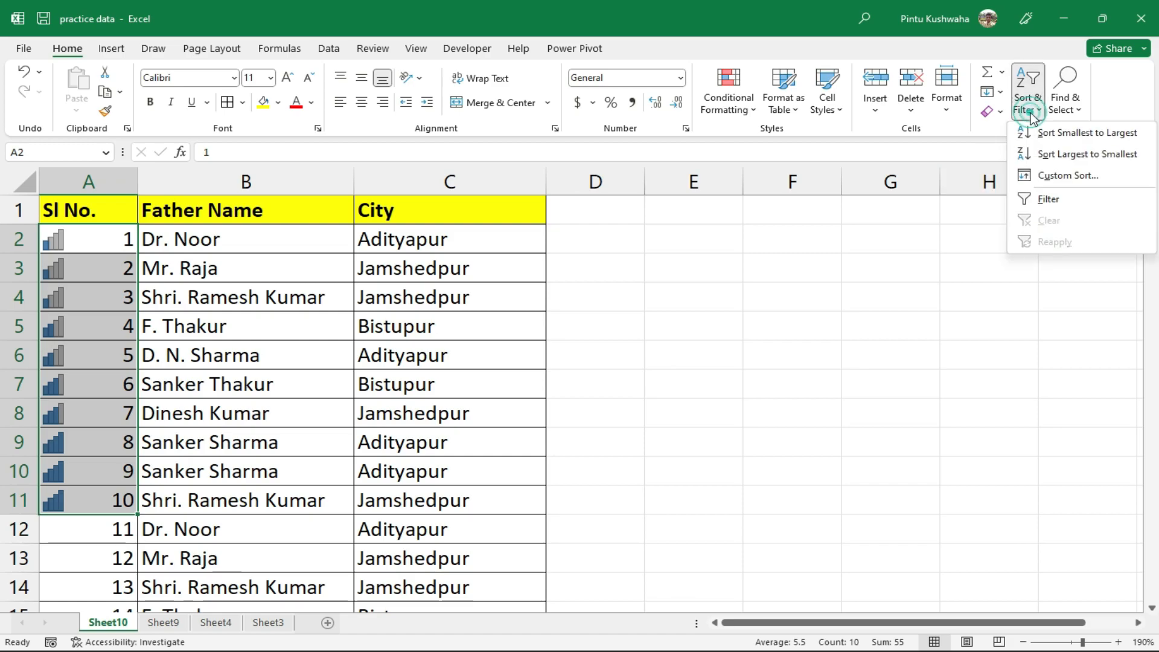
click(1040, 180)
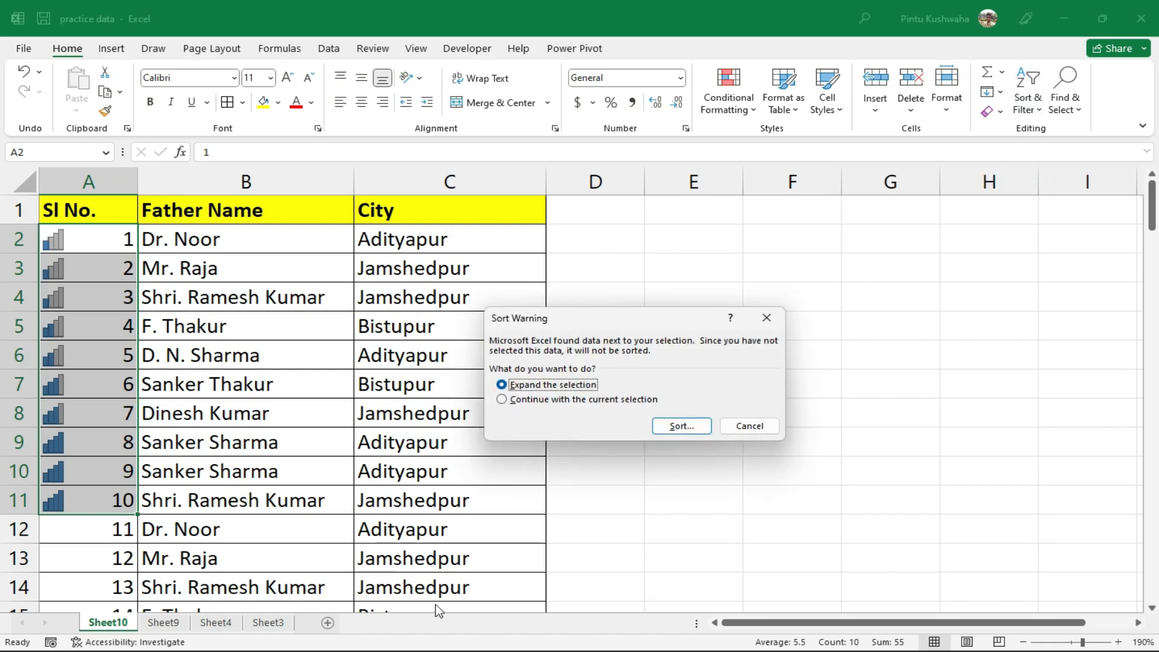
click(680, 427)
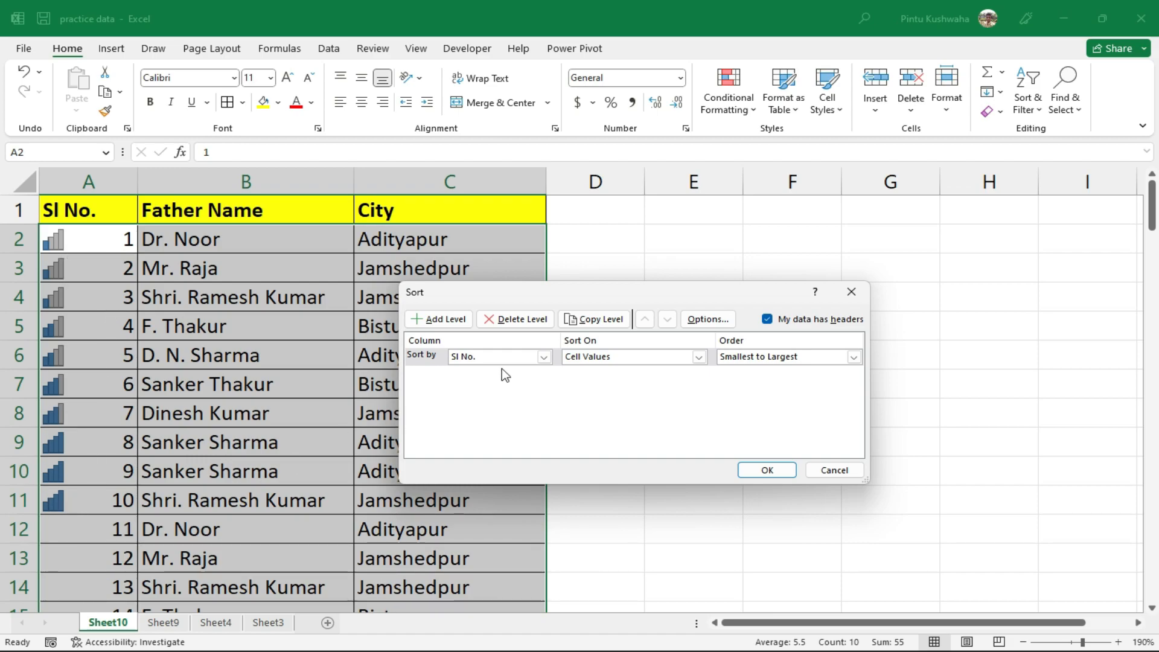
click(548, 359)
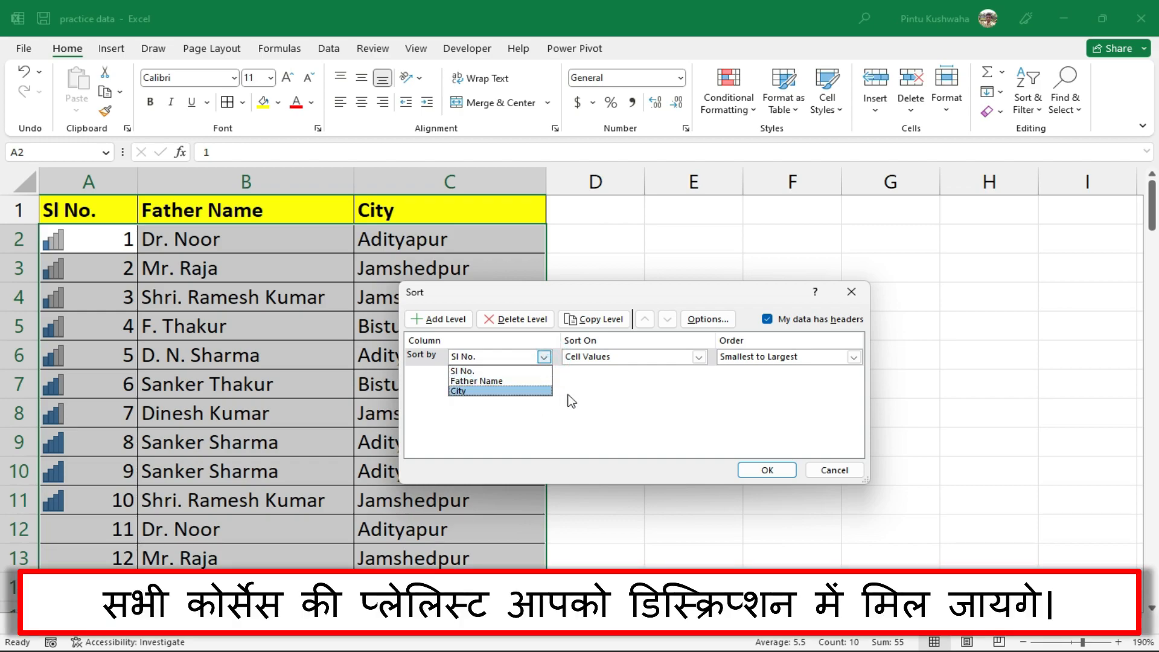
click(603, 414)
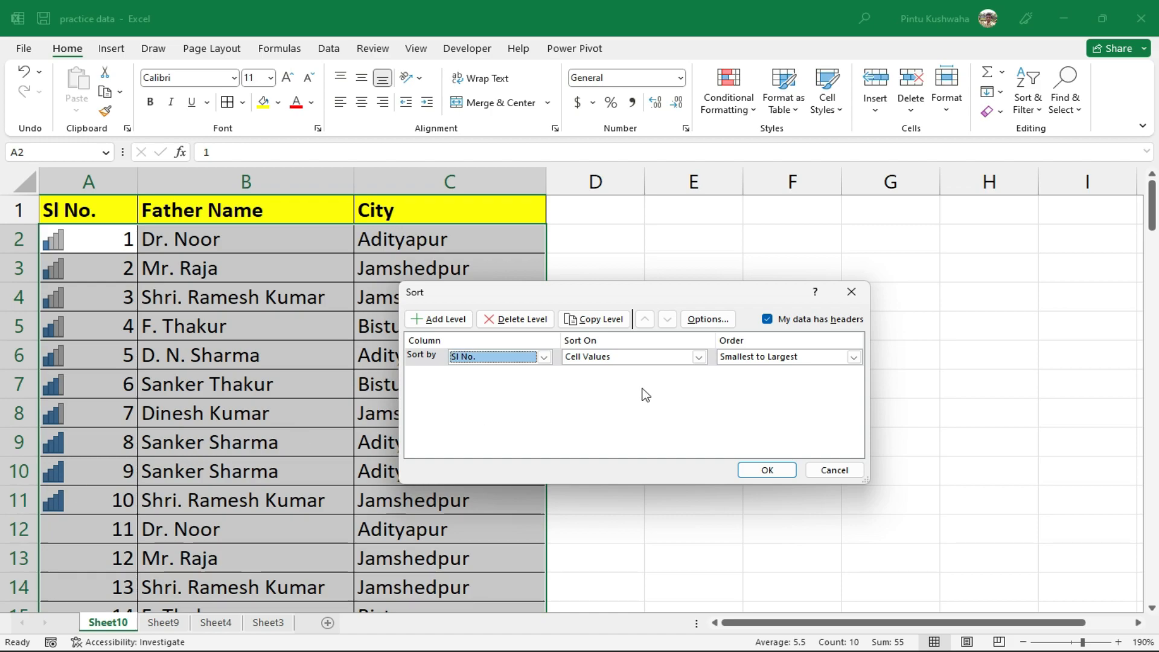
click(699, 357)
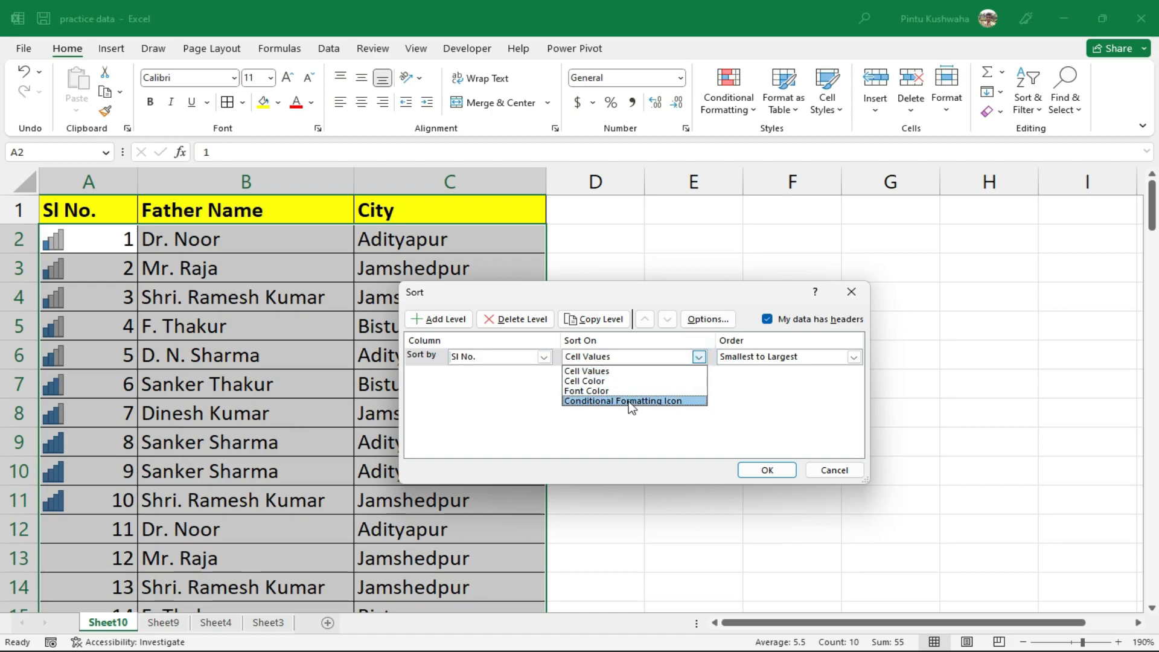
click(680, 402)
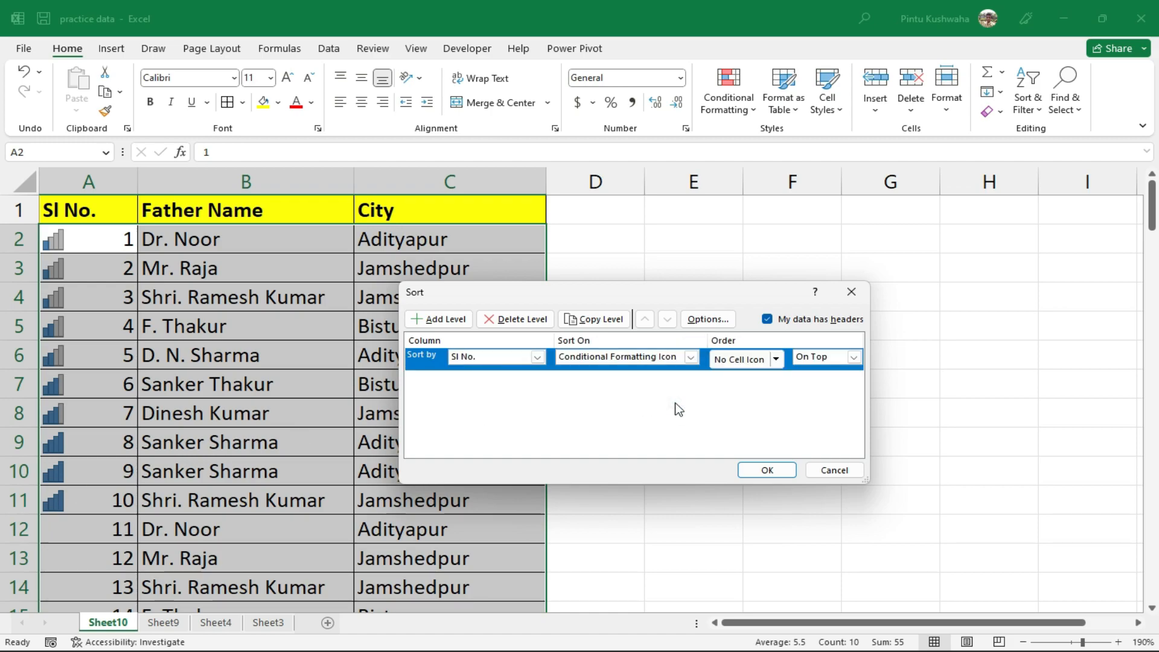
click(777, 360)
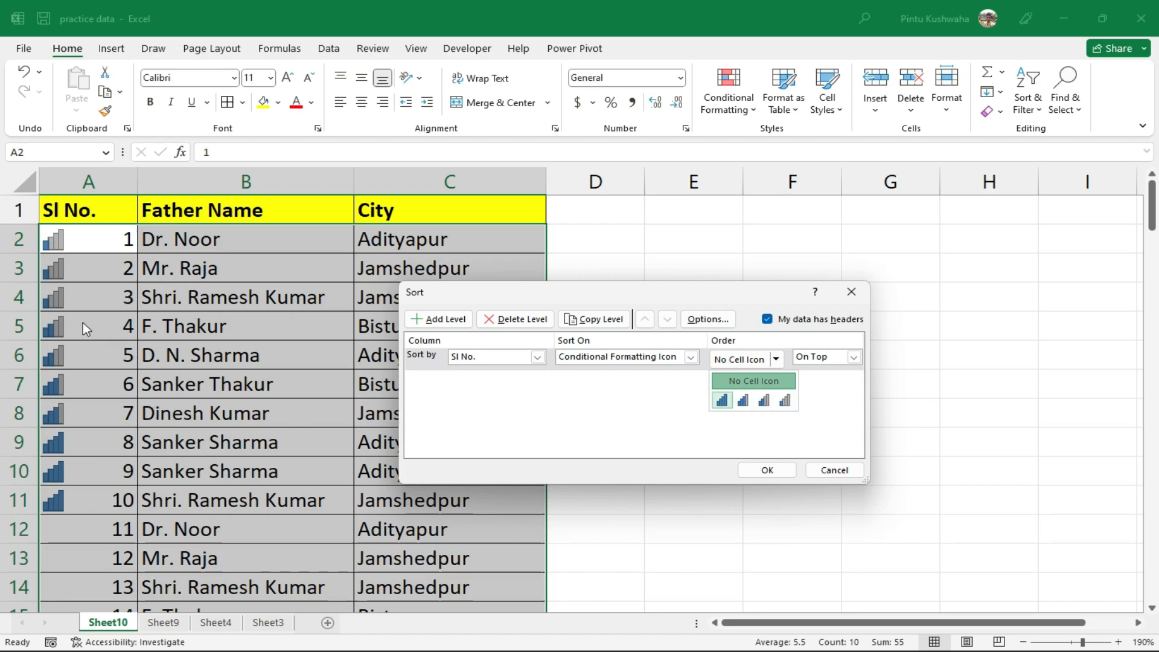
click(720, 401)
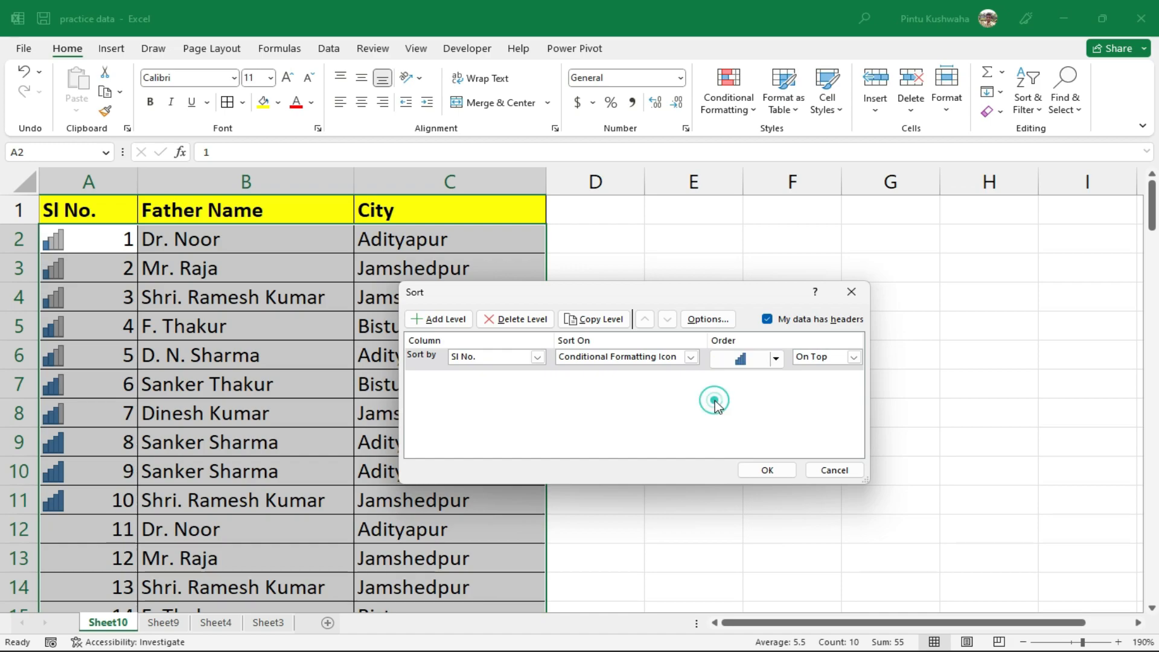
click(780, 474)
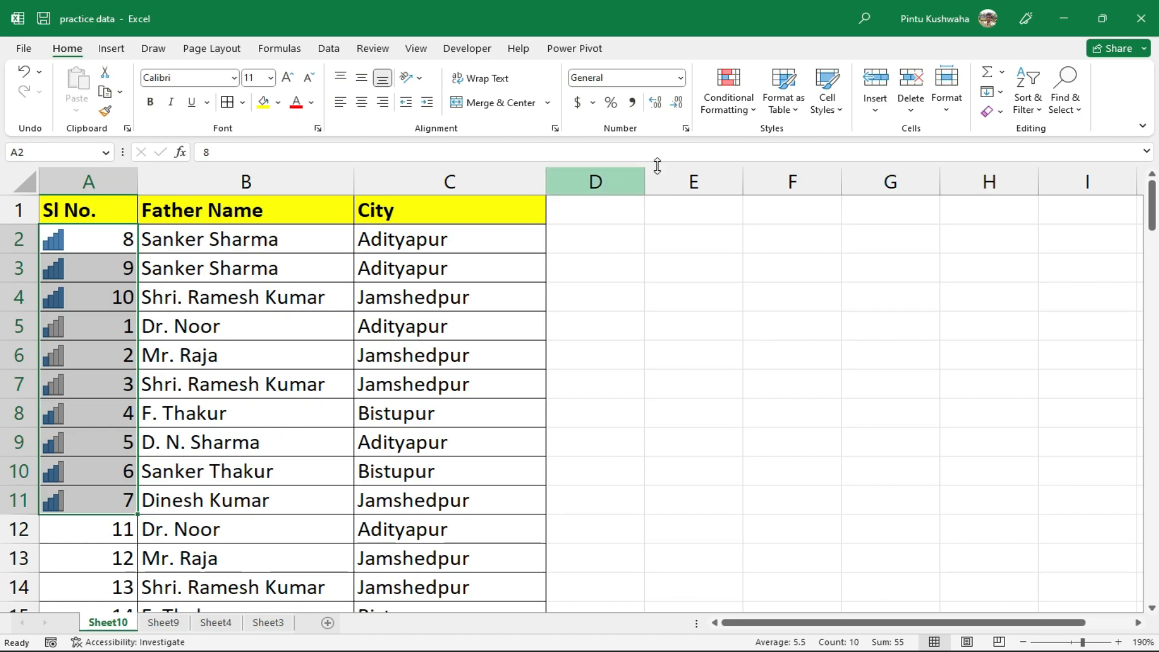
click(729, 100)
mouse_move(792, 340)
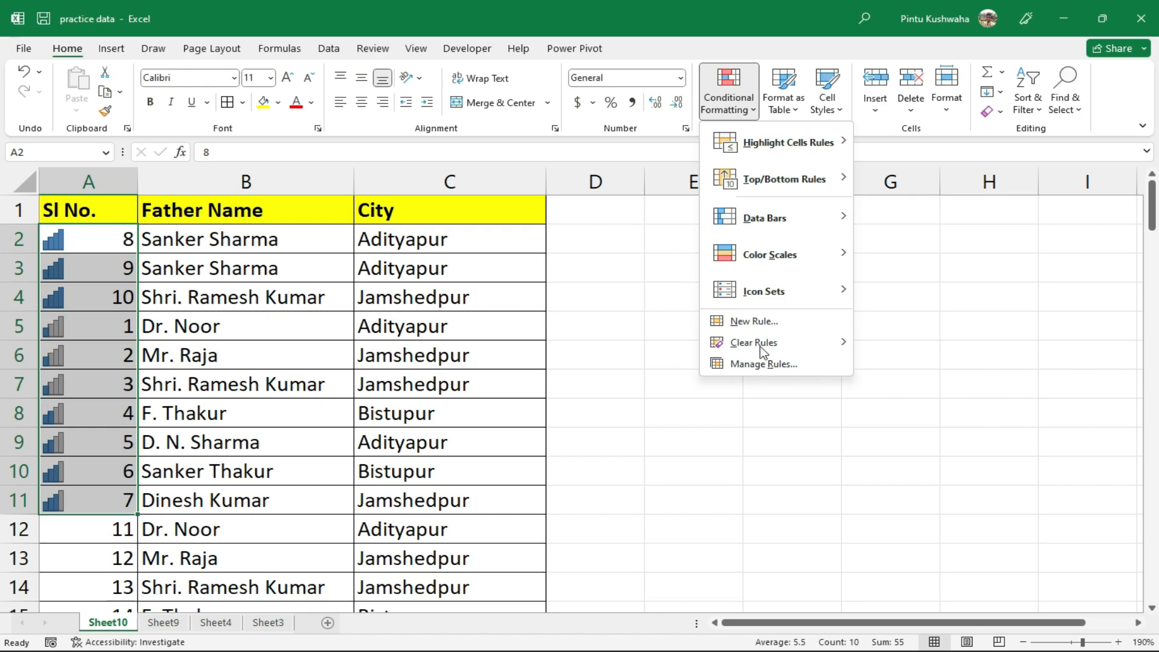
click(760, 320)
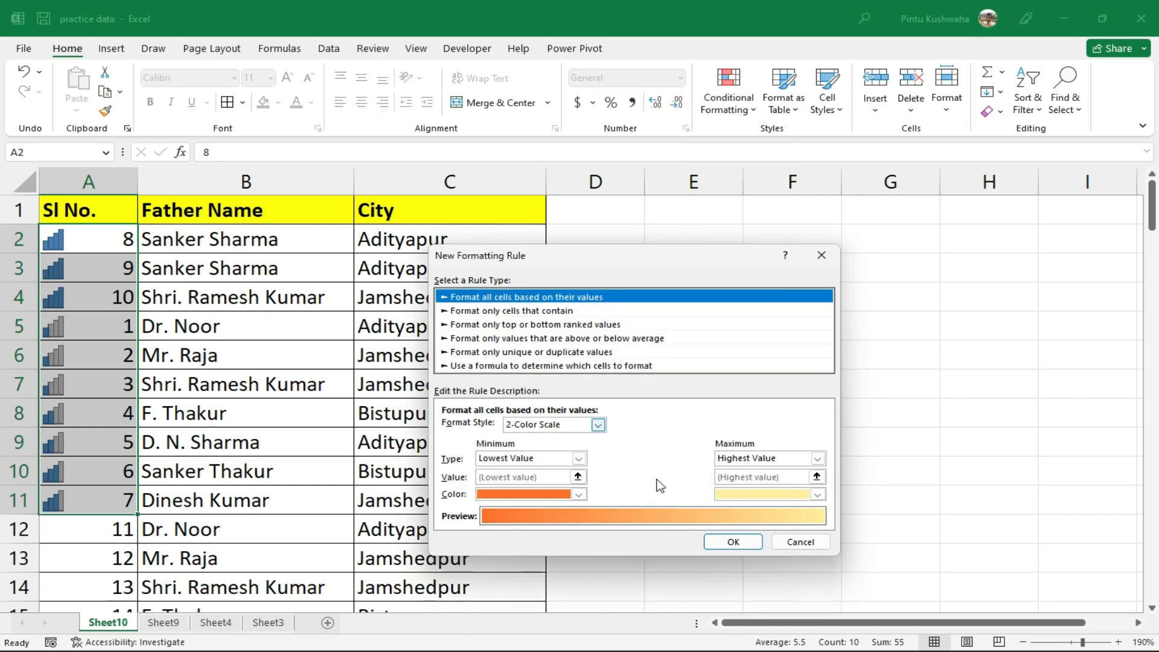
click(802, 543)
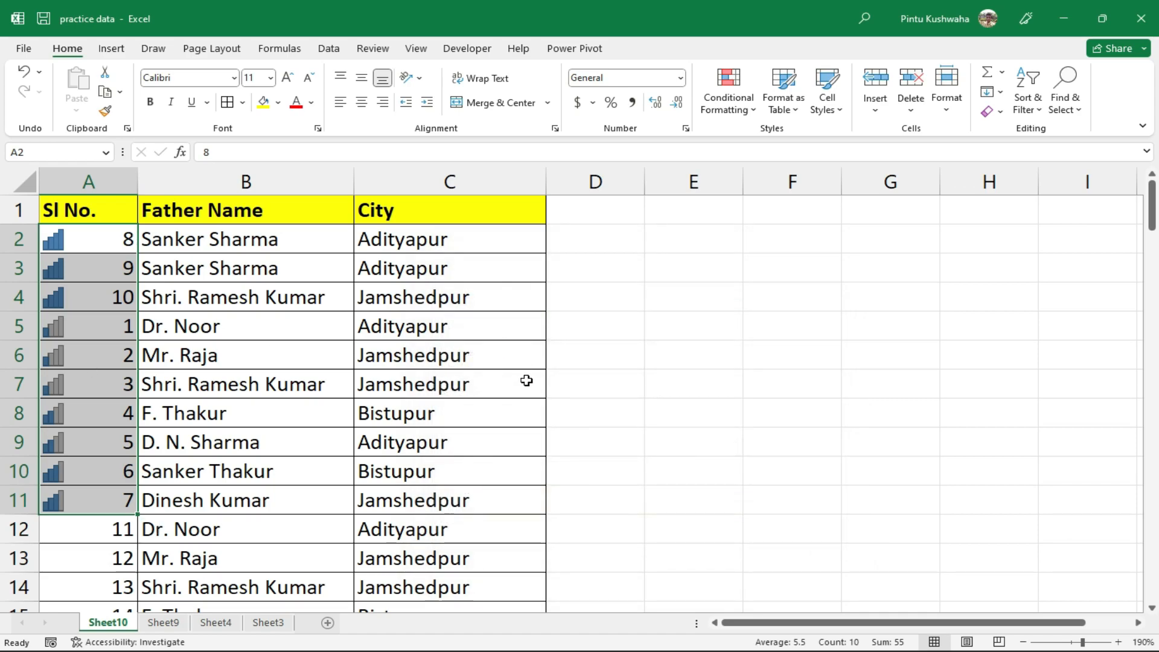
click(694, 384)
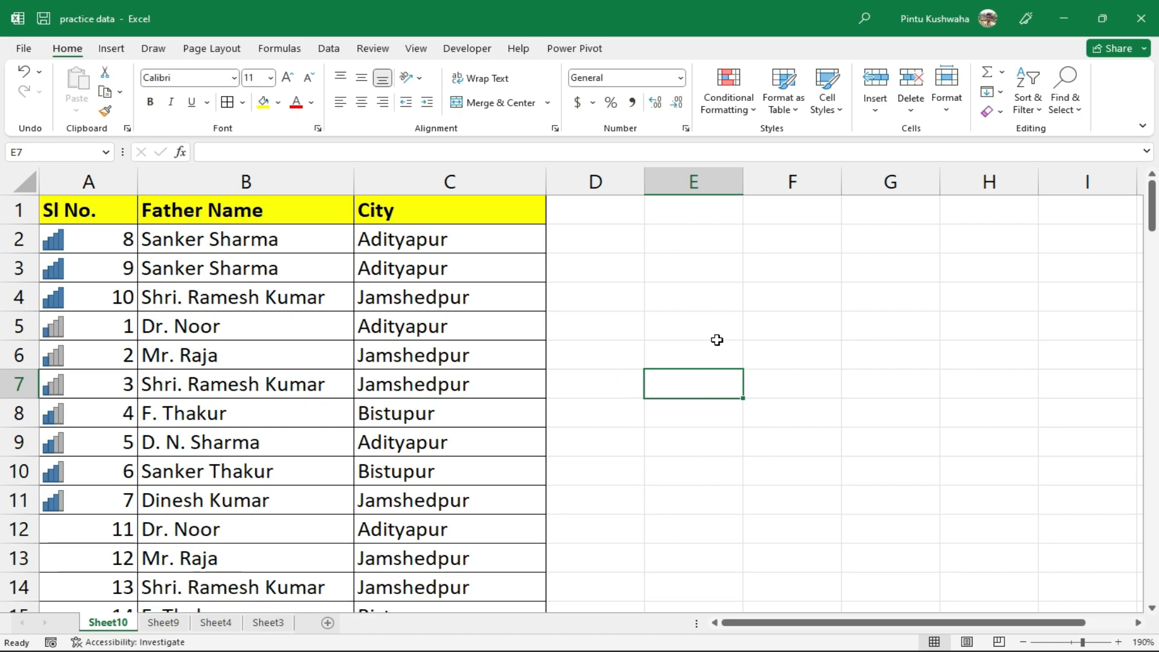
Open the Insert Hyperlink dialog for cell E7 from the Insert ribbon's Link button
click(687, 377)
right_click(691, 385)
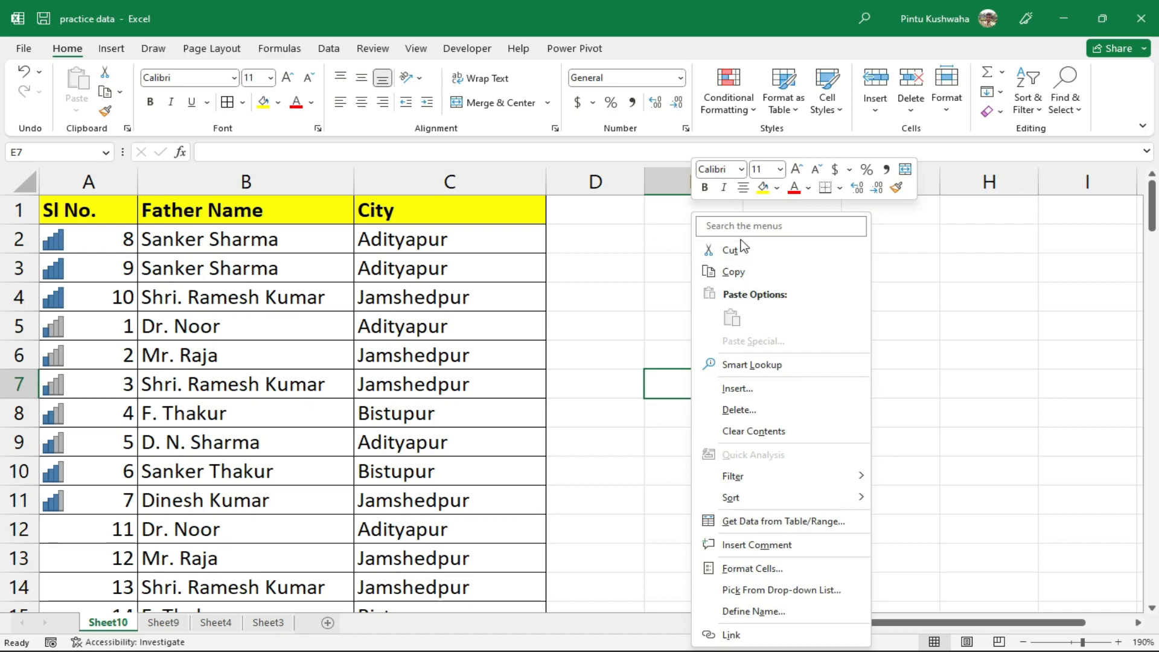
mouse_move(769, 501)
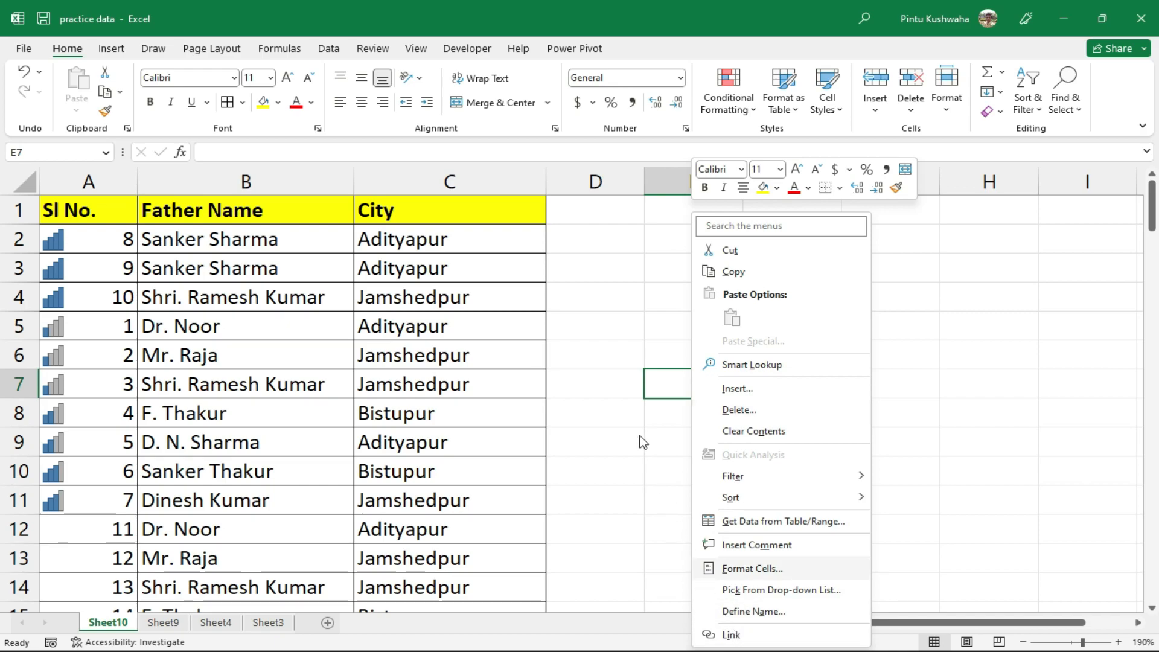
click(111, 49)
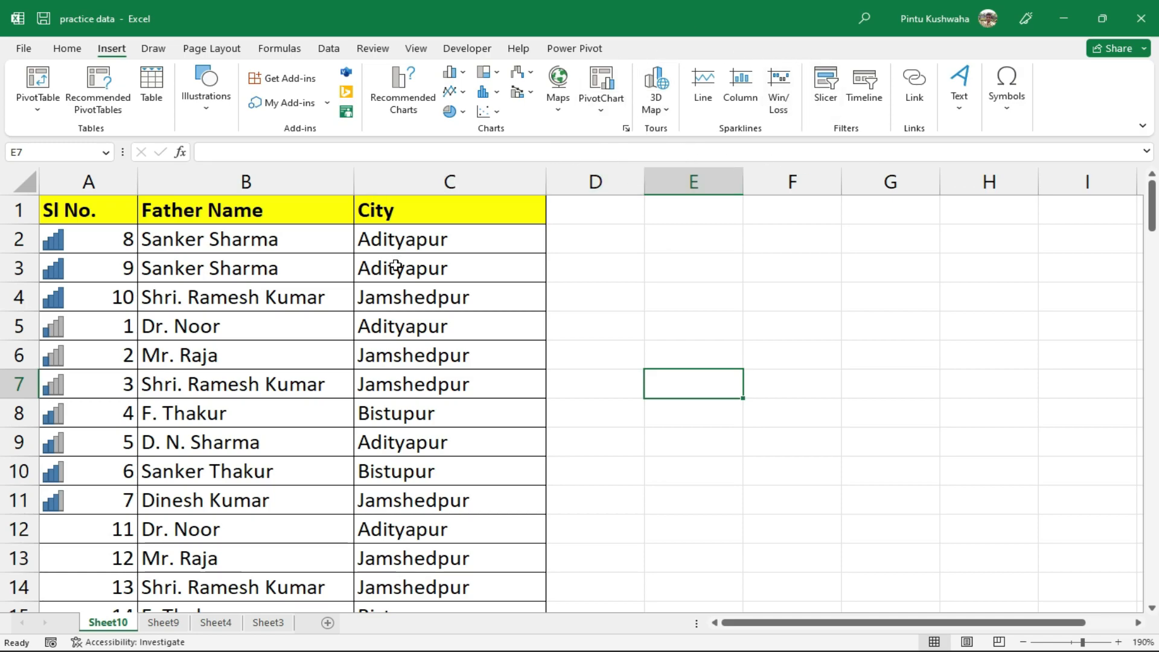
double_click(693, 385)
click(706, 447)
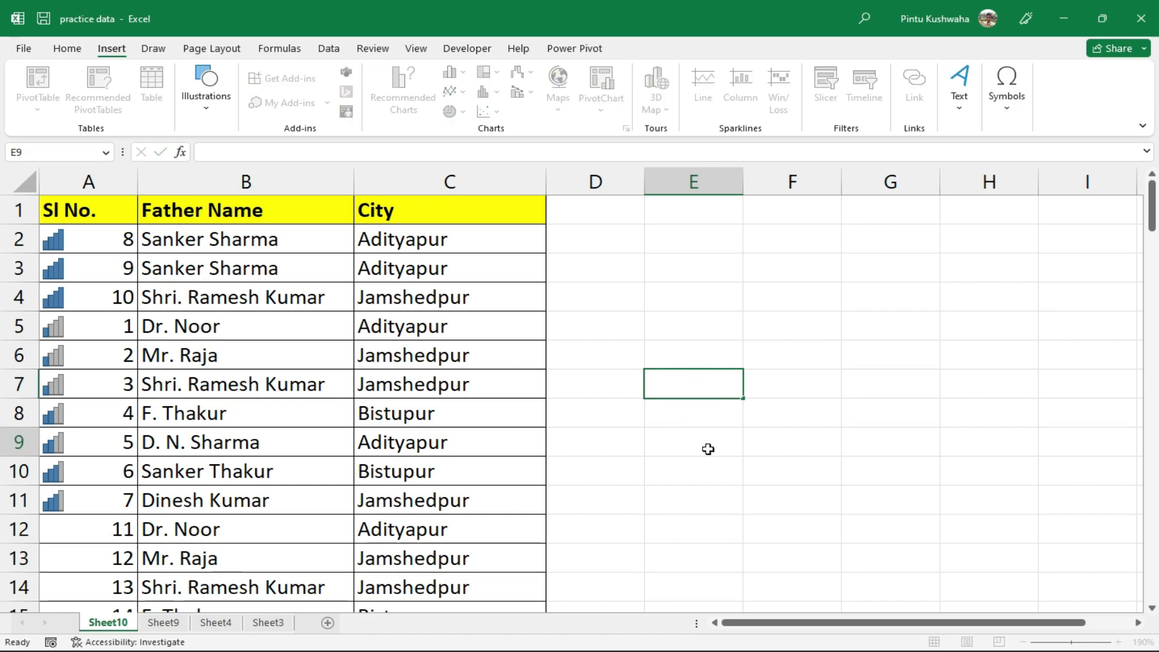
click(702, 380)
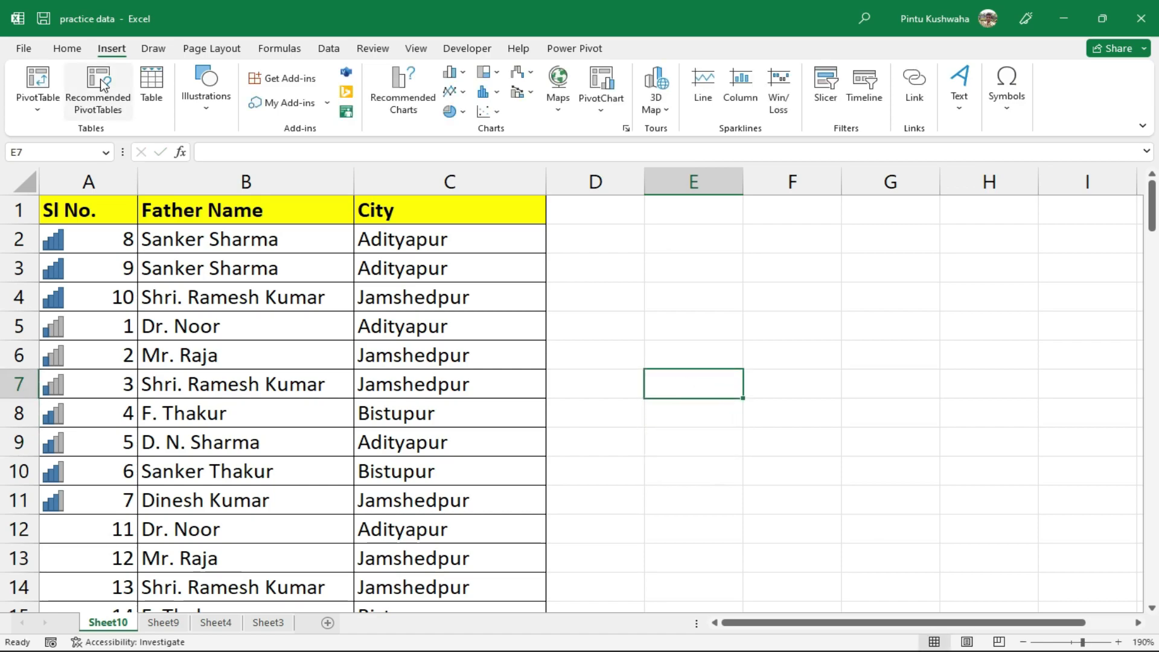
click(913, 102)
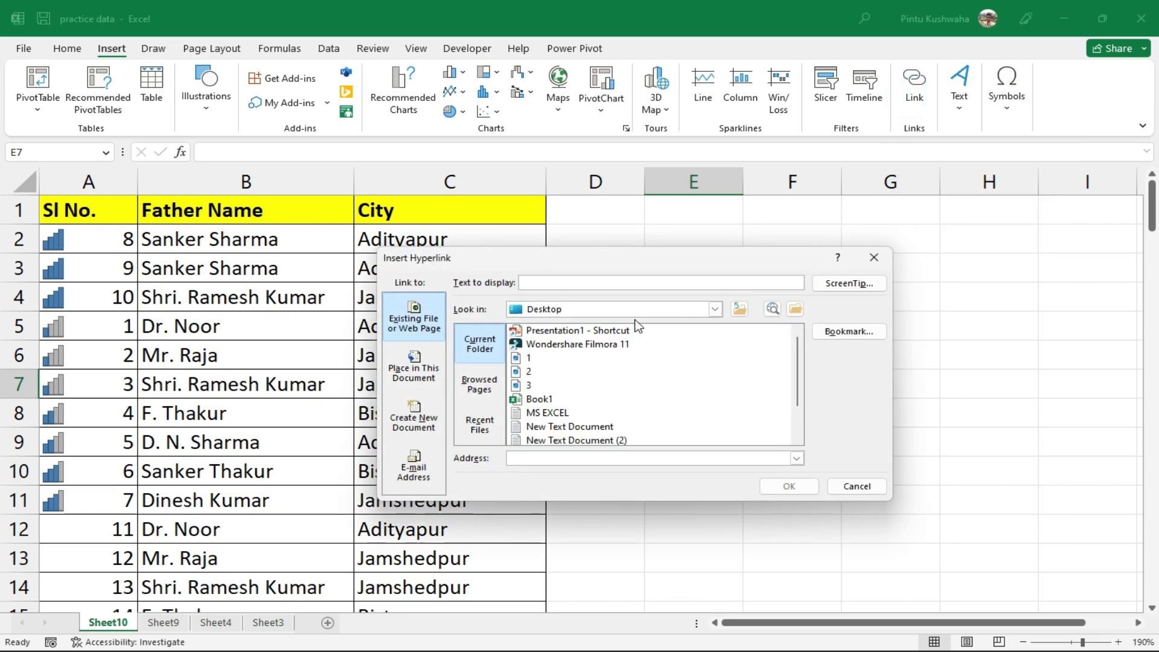
Link E7 to Book1.xlsx on the Desktop and widen column E to fit it
click(539, 401)
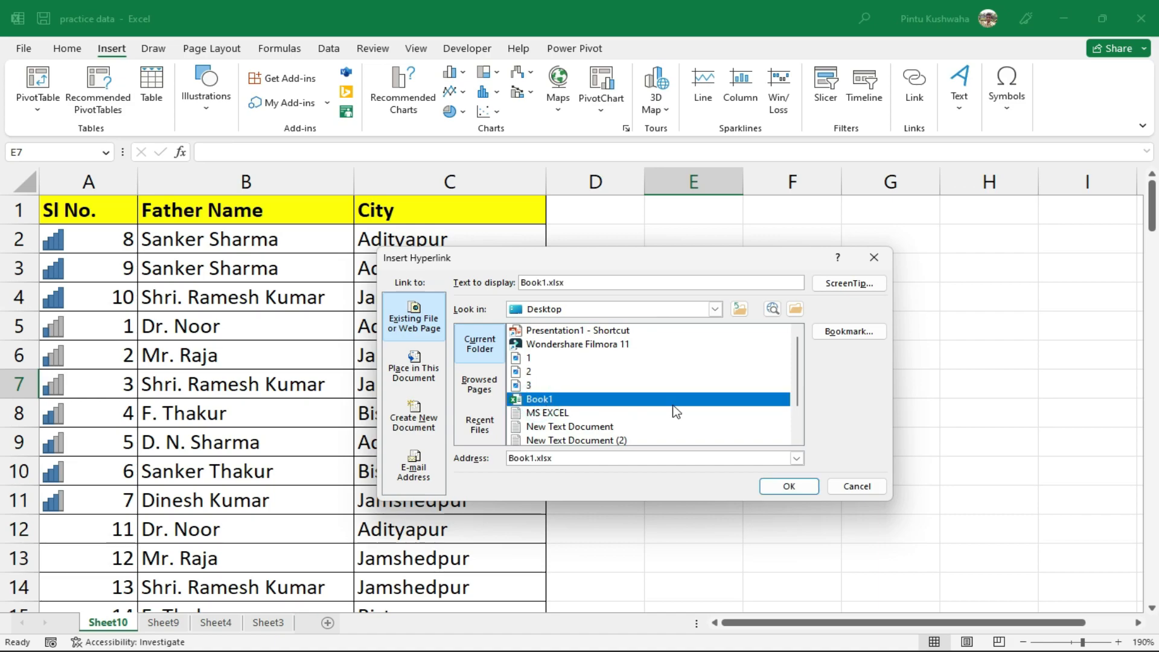
click(786, 486)
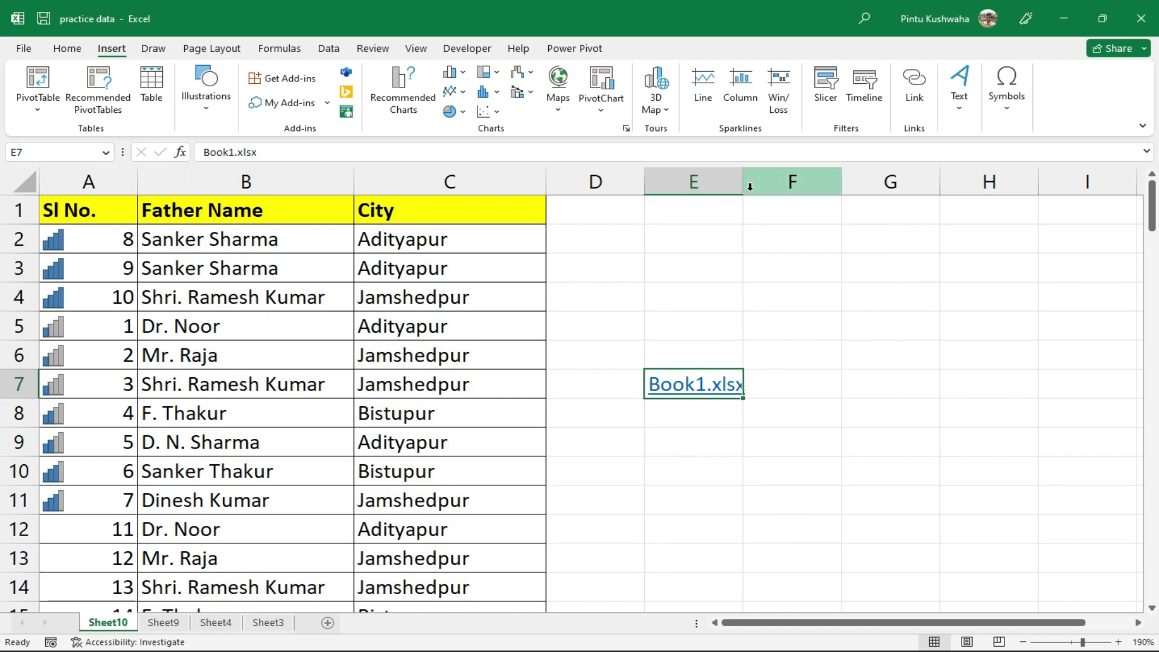
drag(744, 182, 798, 185)
Follow the E7 link to open Book1, close it, then select cell B4
click(735, 446)
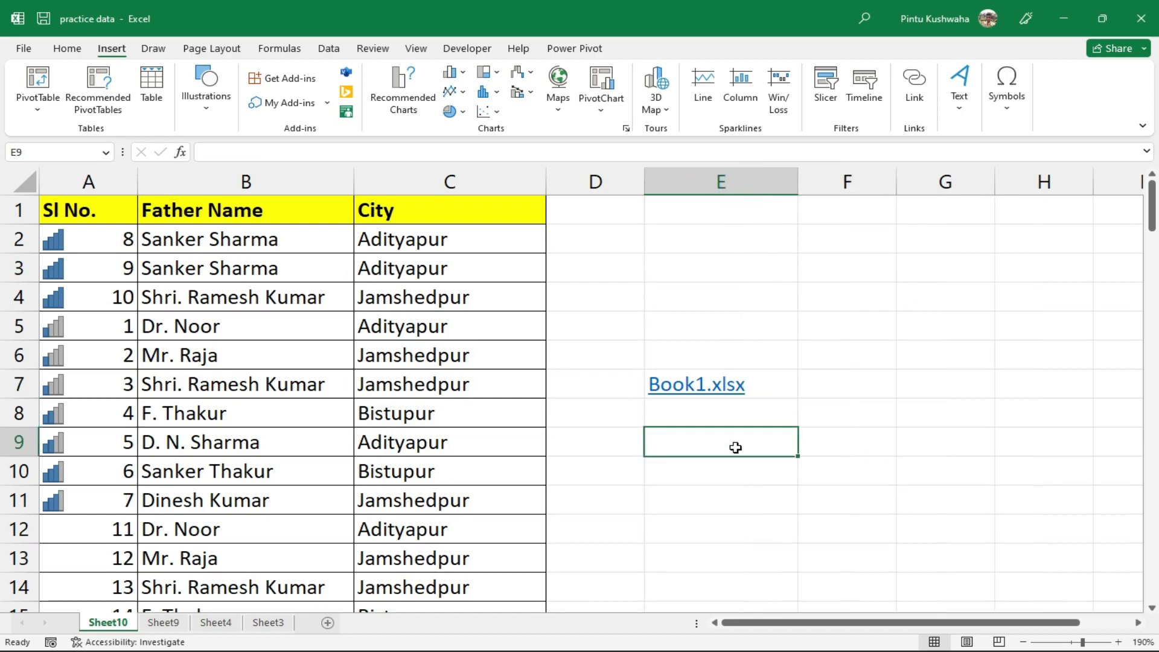
click(723, 389)
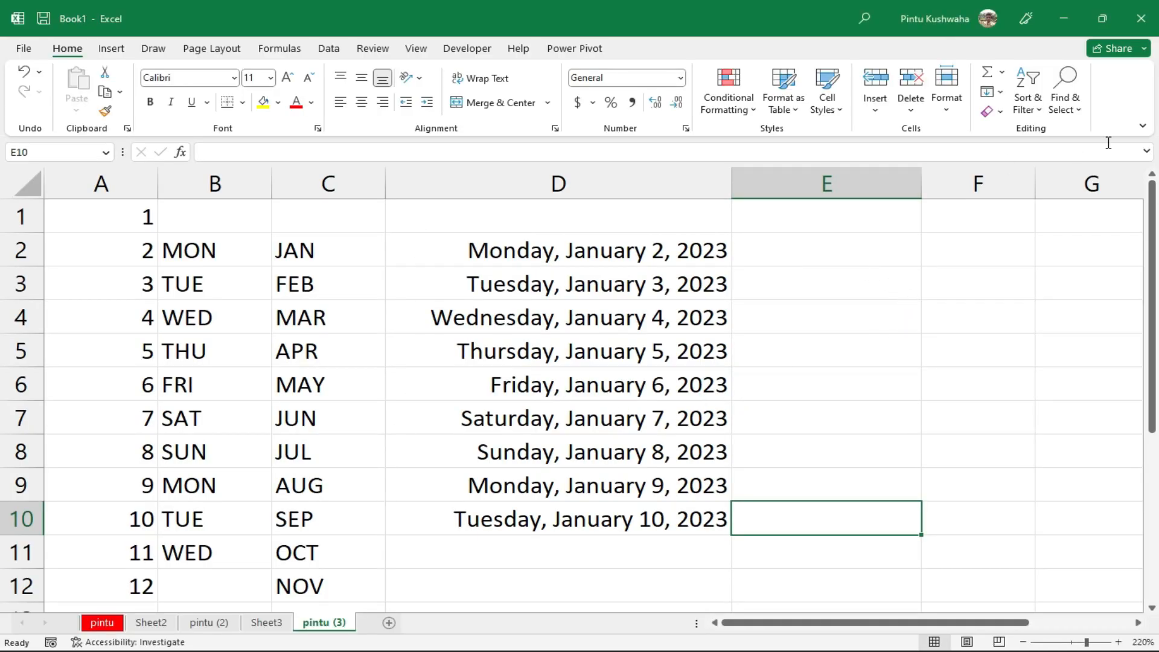
click(1146, 11)
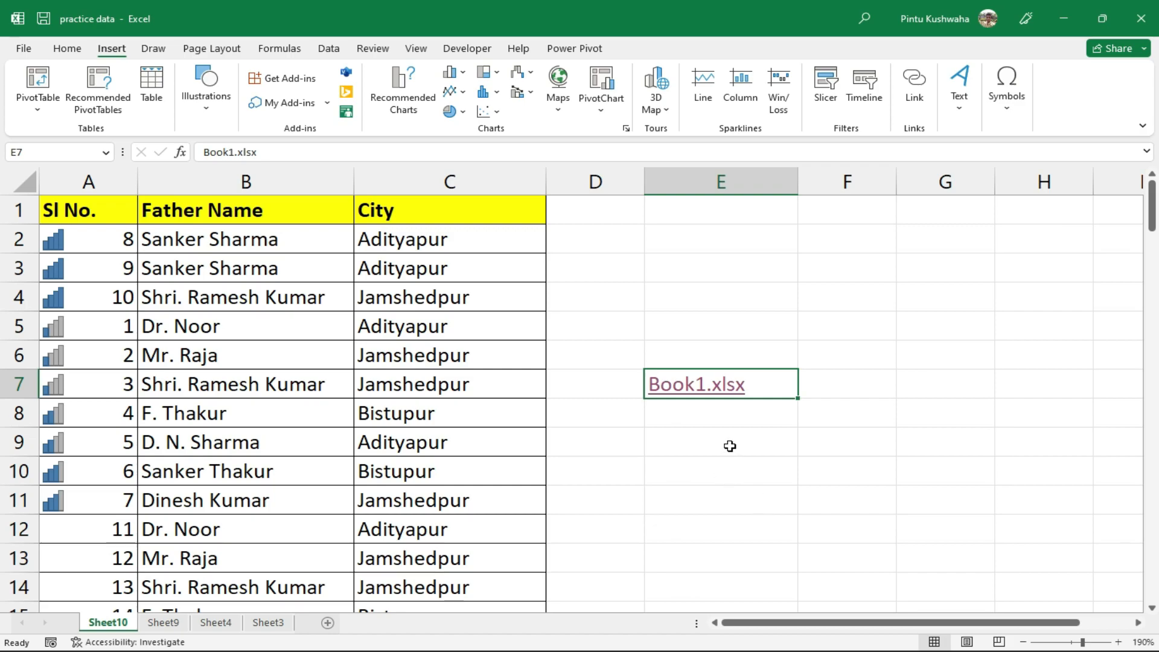
double_click(730, 446)
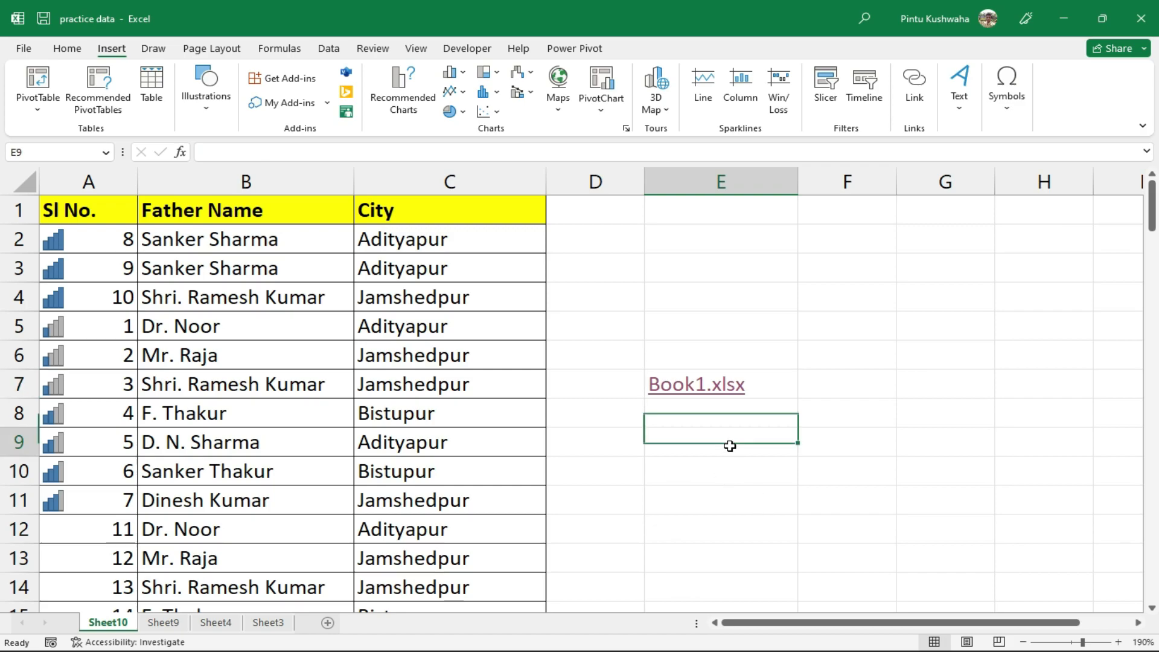
click(812, 430)
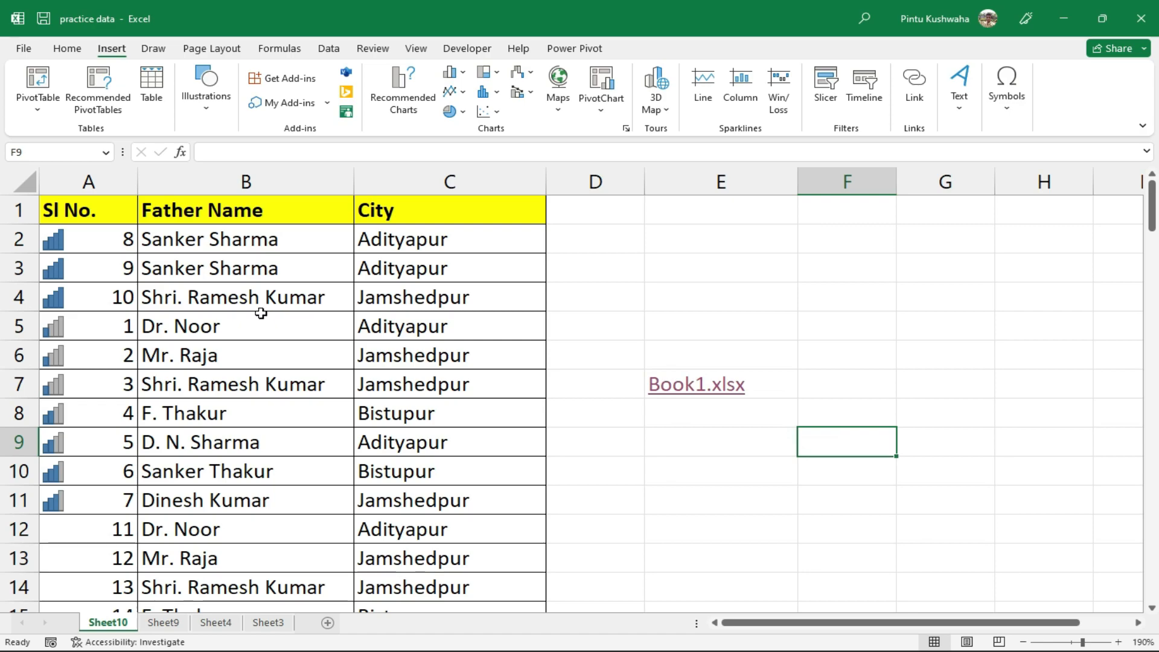
click(245, 298)
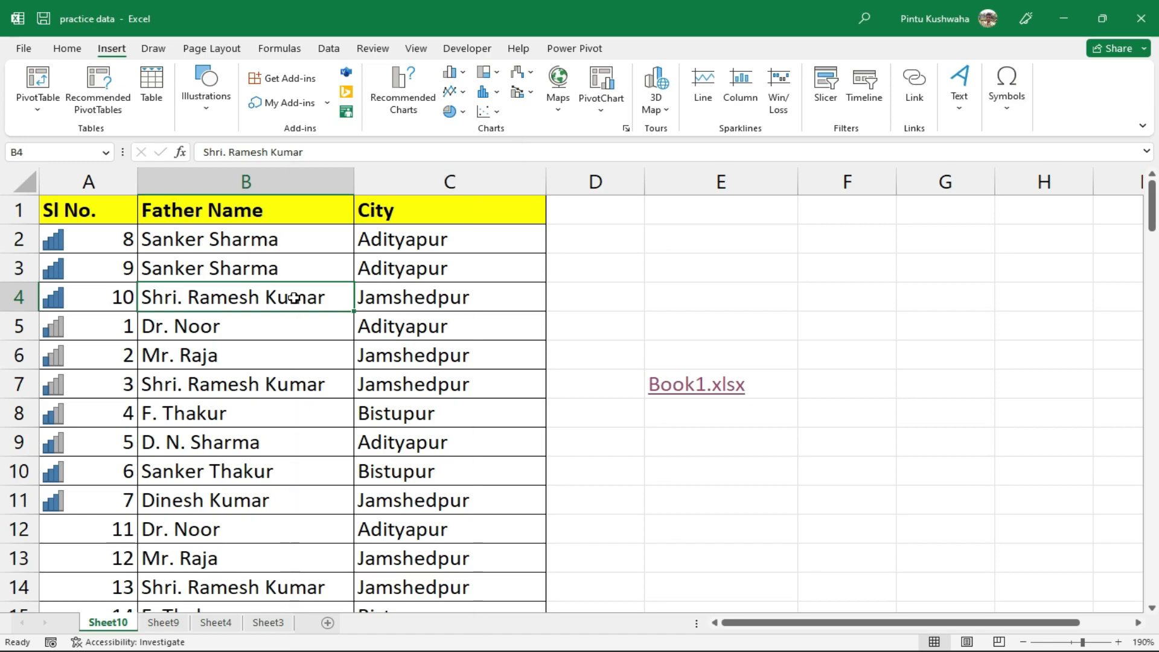
Add a hyperlink to Book1.xlsx on the father's name in cell B4
right_click(296, 297)
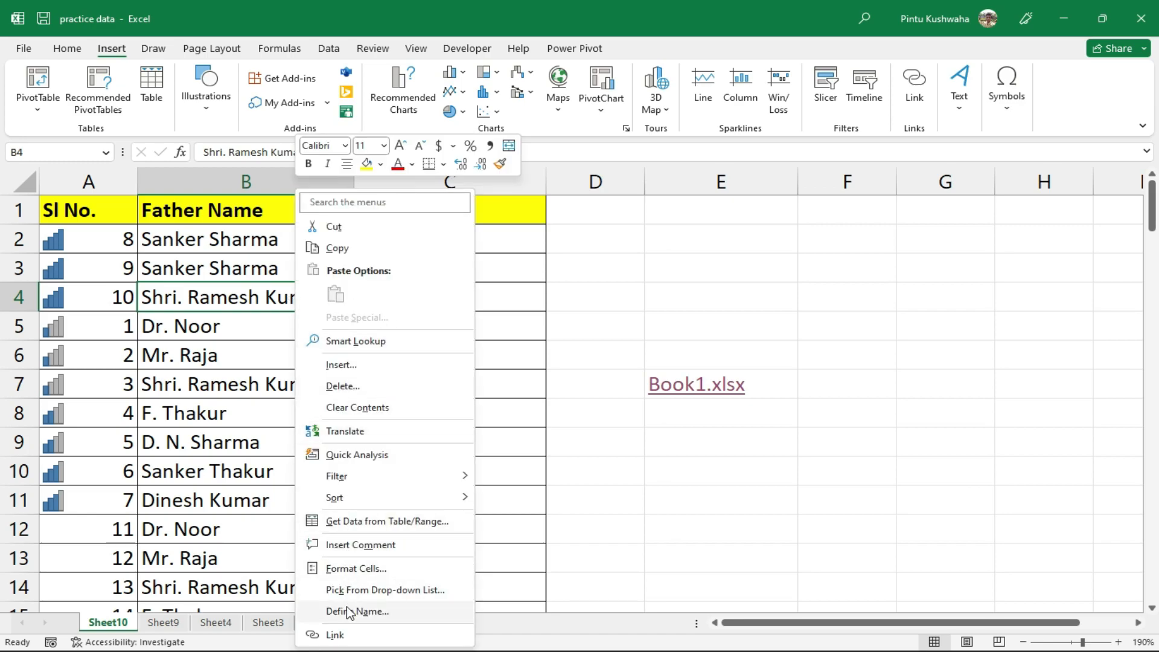
click(335, 634)
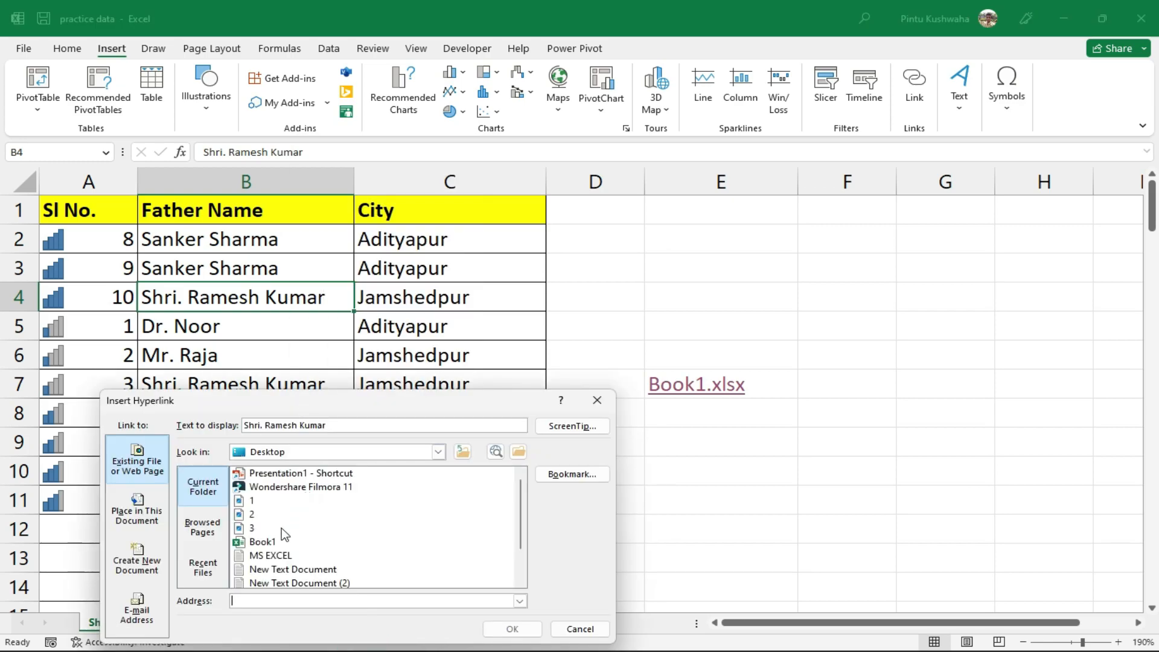
click(272, 542)
click(510, 629)
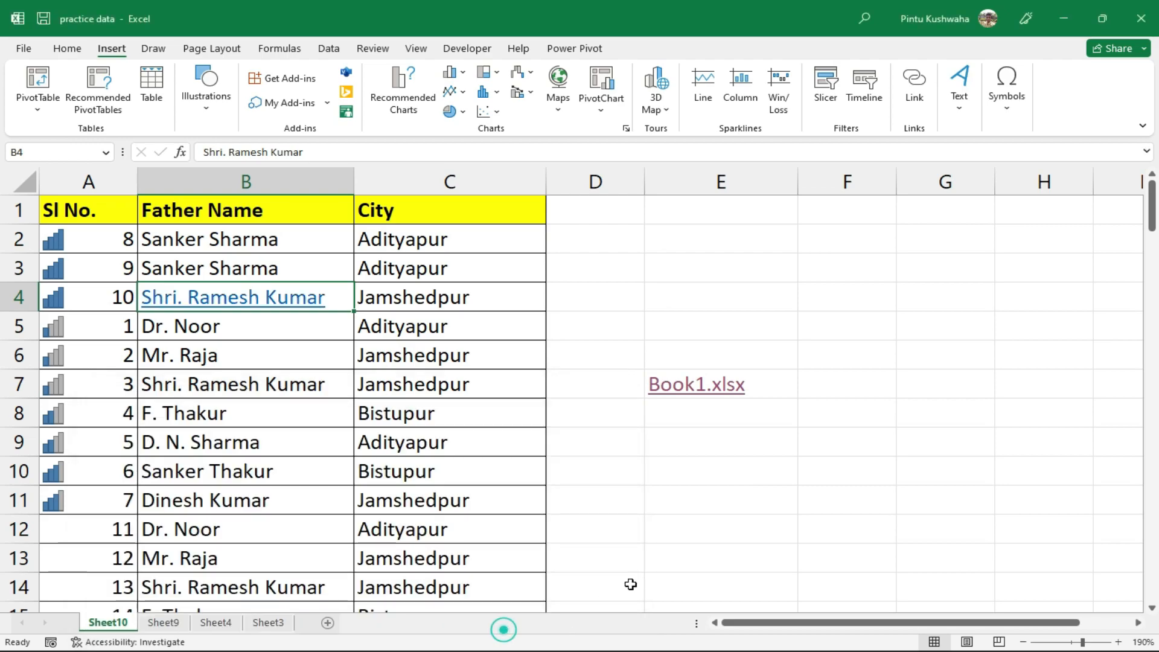
click(430, 460)
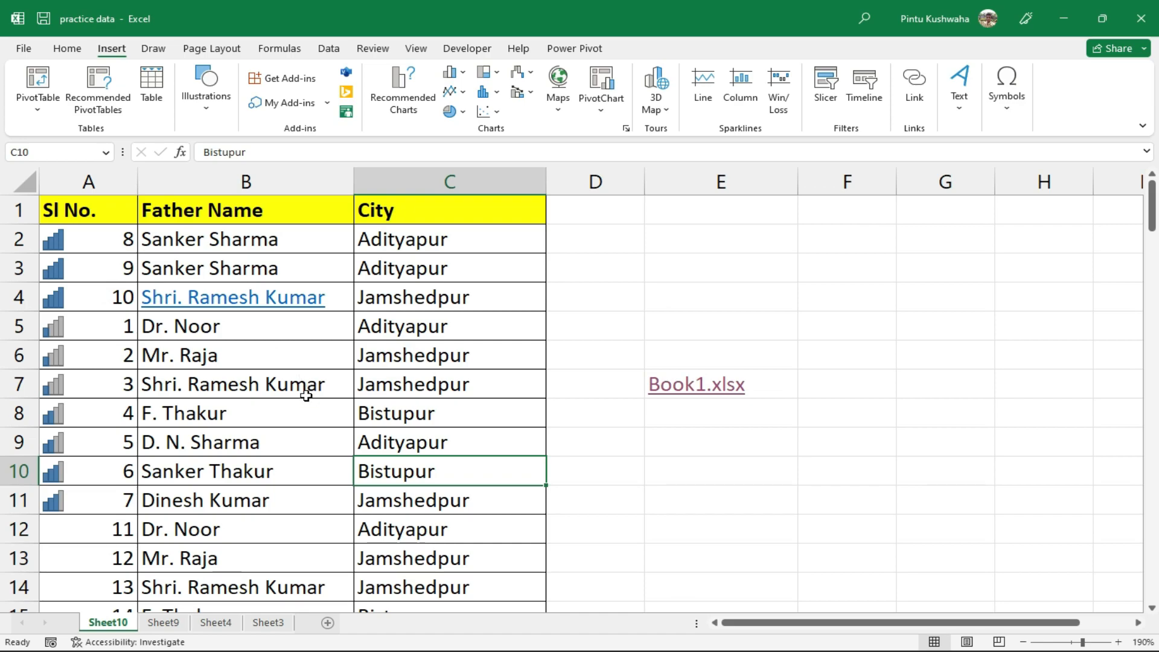
Follow the B4 link to open Book1, close it, then remove the B4 hyperlink
click(260, 304)
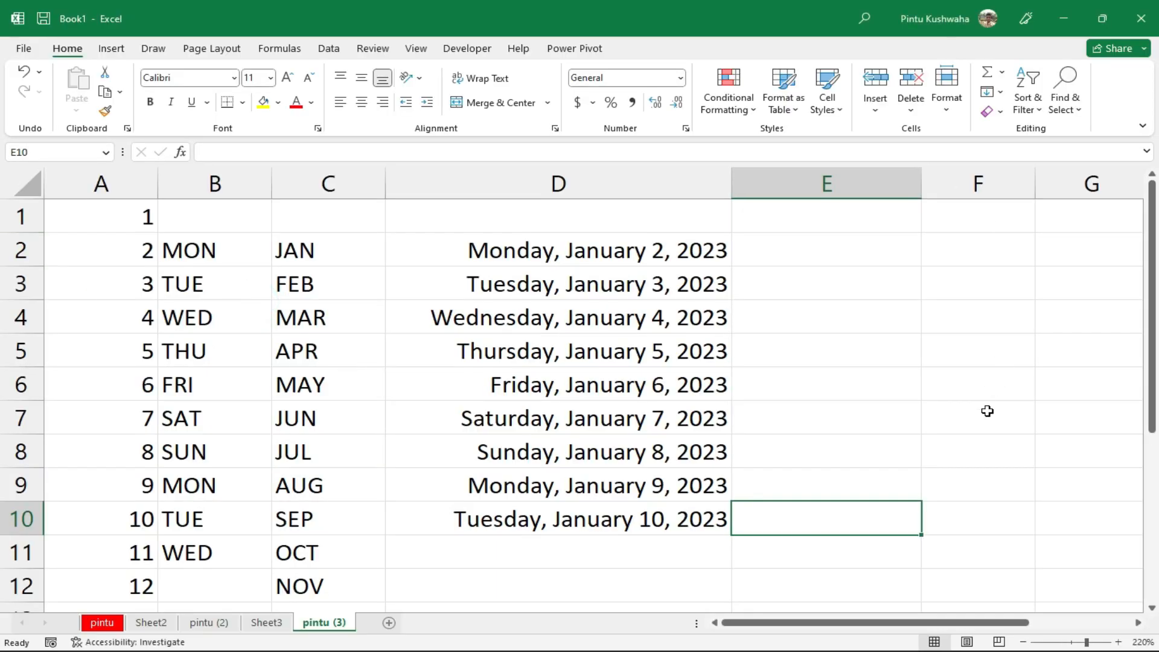
click(1141, 18)
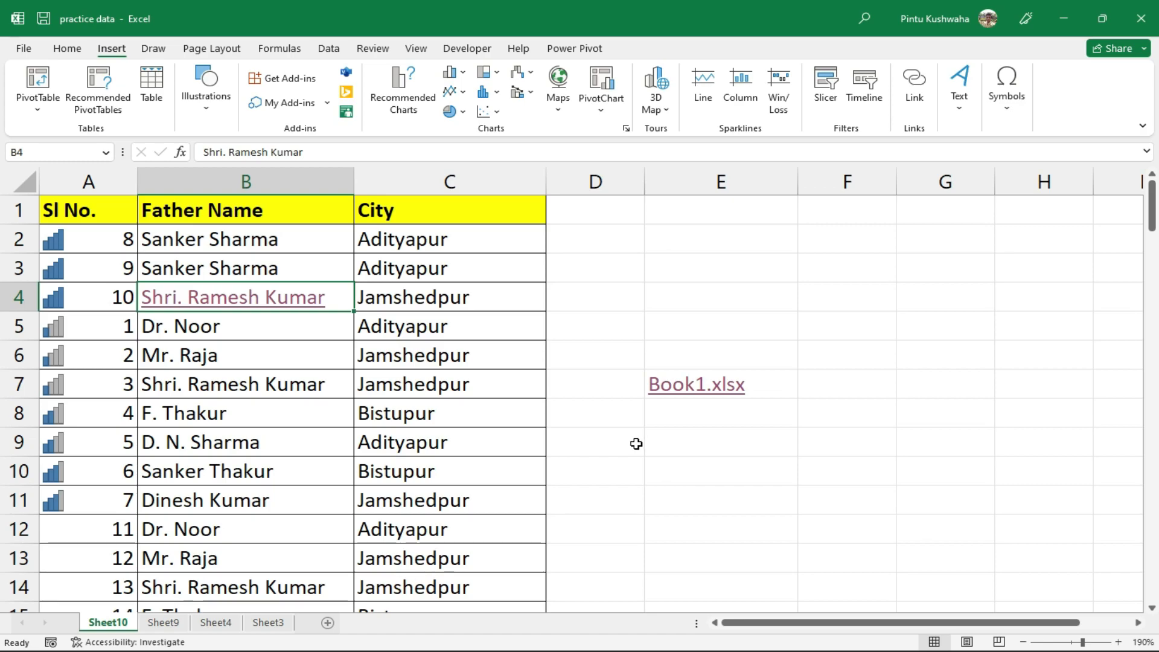
right_click(260, 307)
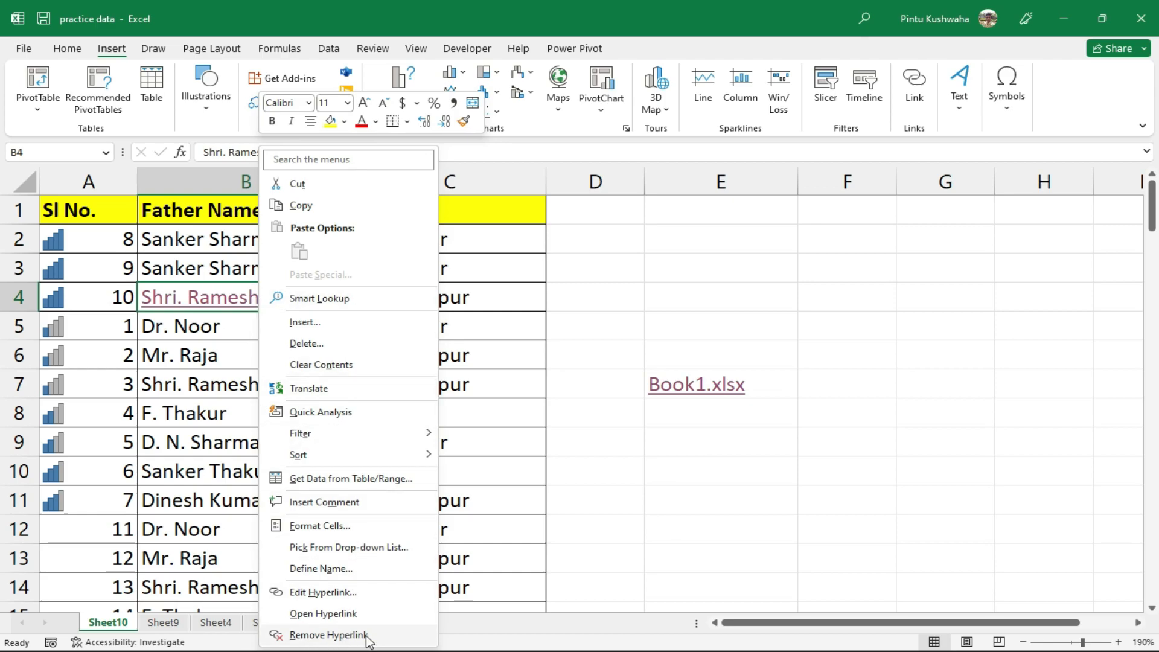
click(329, 635)
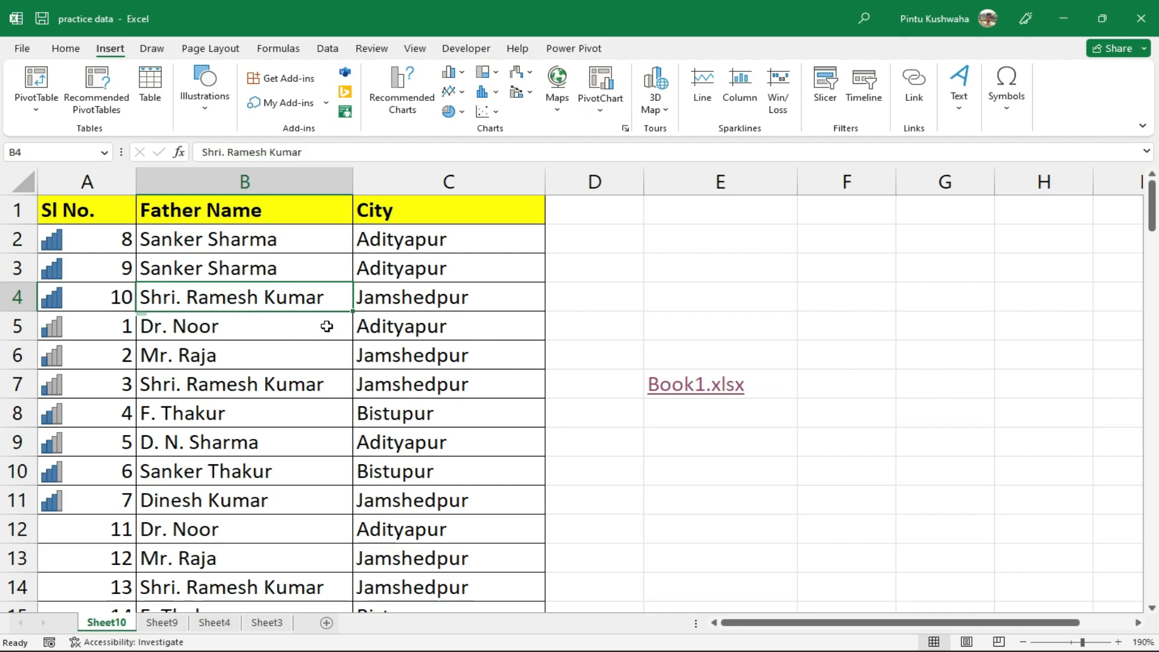
Insert a comment on B4 reading 'ajsajsjasjajsjajjajsajsjajsajjaj', with the author label removed
right_click(290, 302)
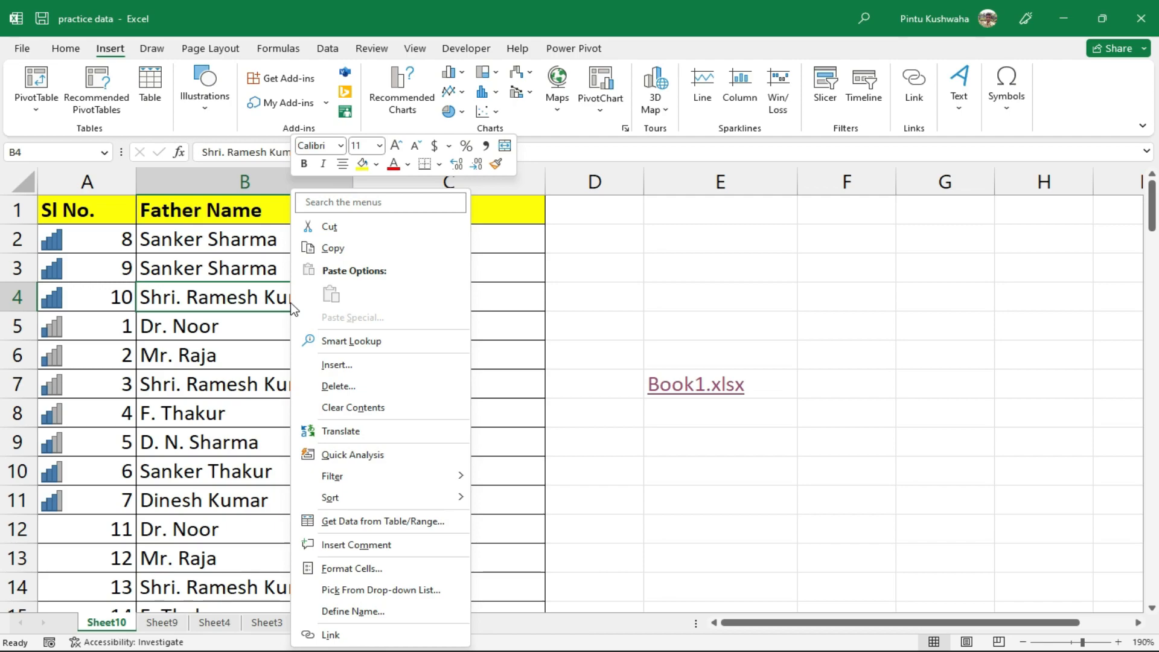
click(348, 547)
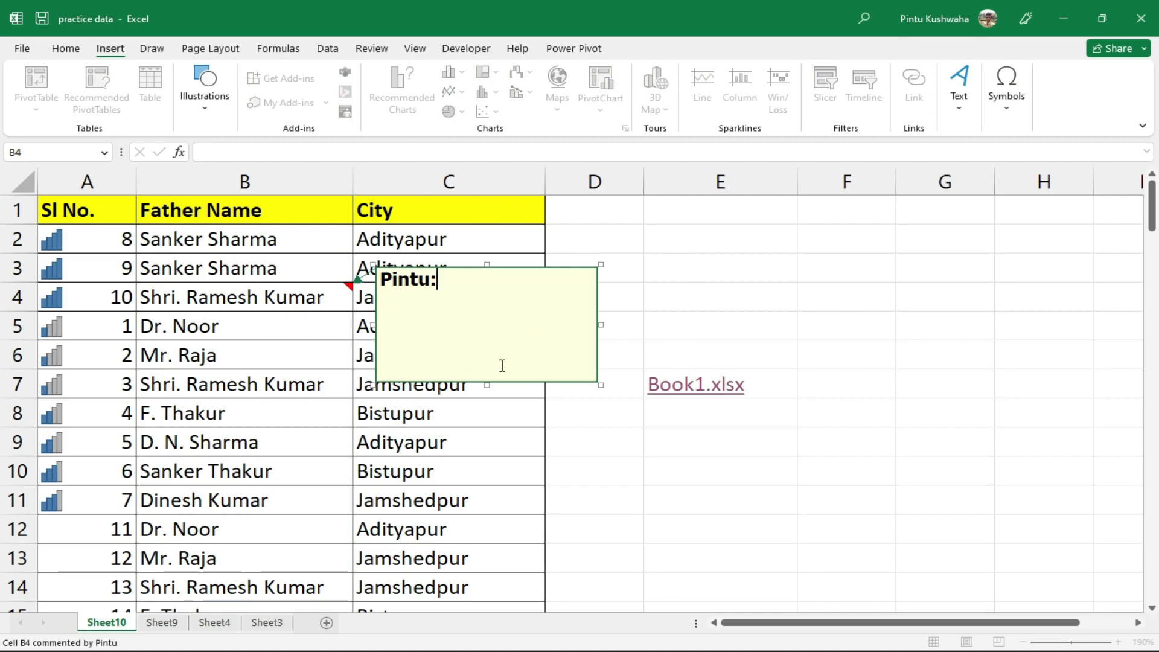
key(BackSpace)
key(BackSpace)
key(BackSpace)
key(BackSpace)
key(BackSpace)
key(BackSpace)
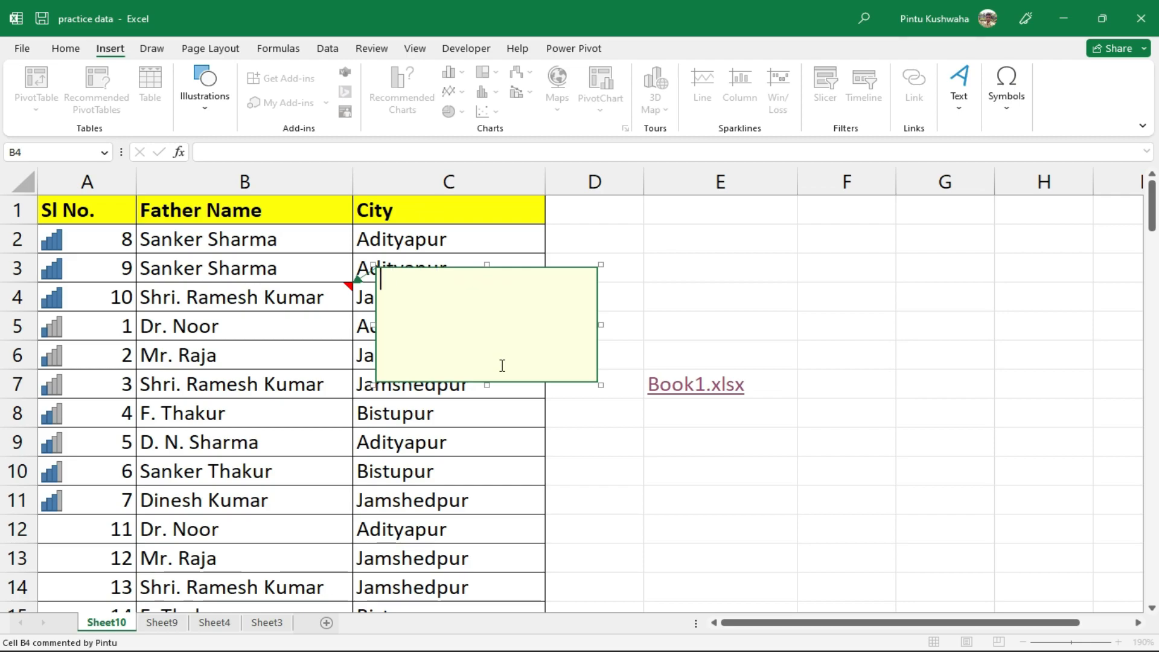
text(ajsajsjasjajsjajjajsajsjajsa)
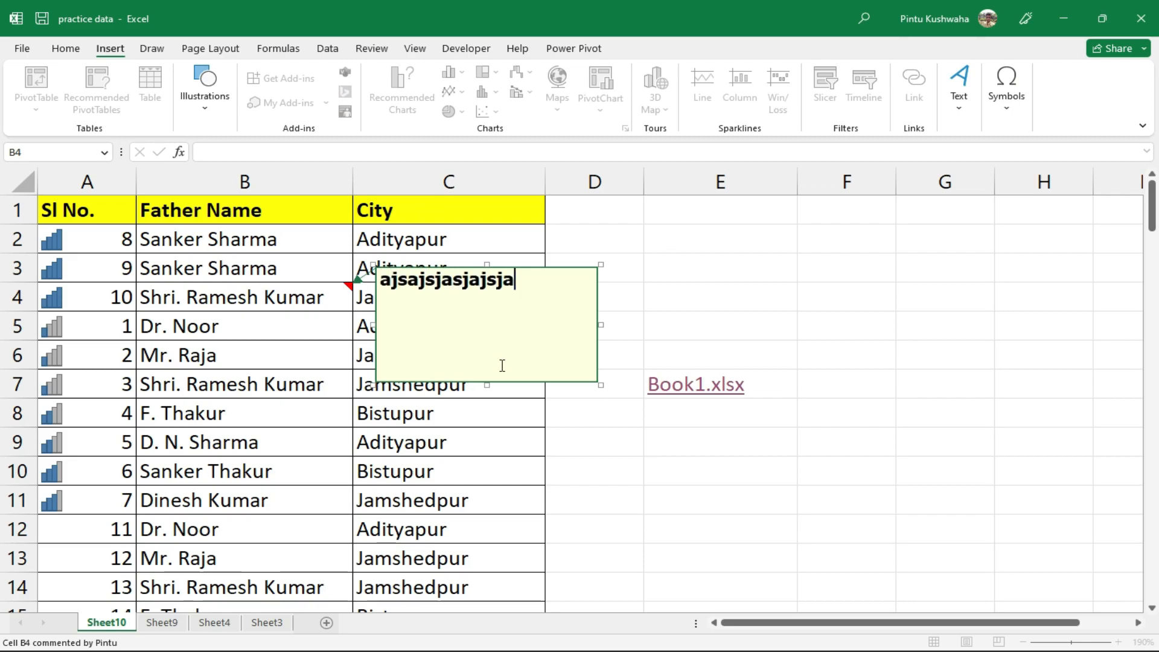
text(jjaj)
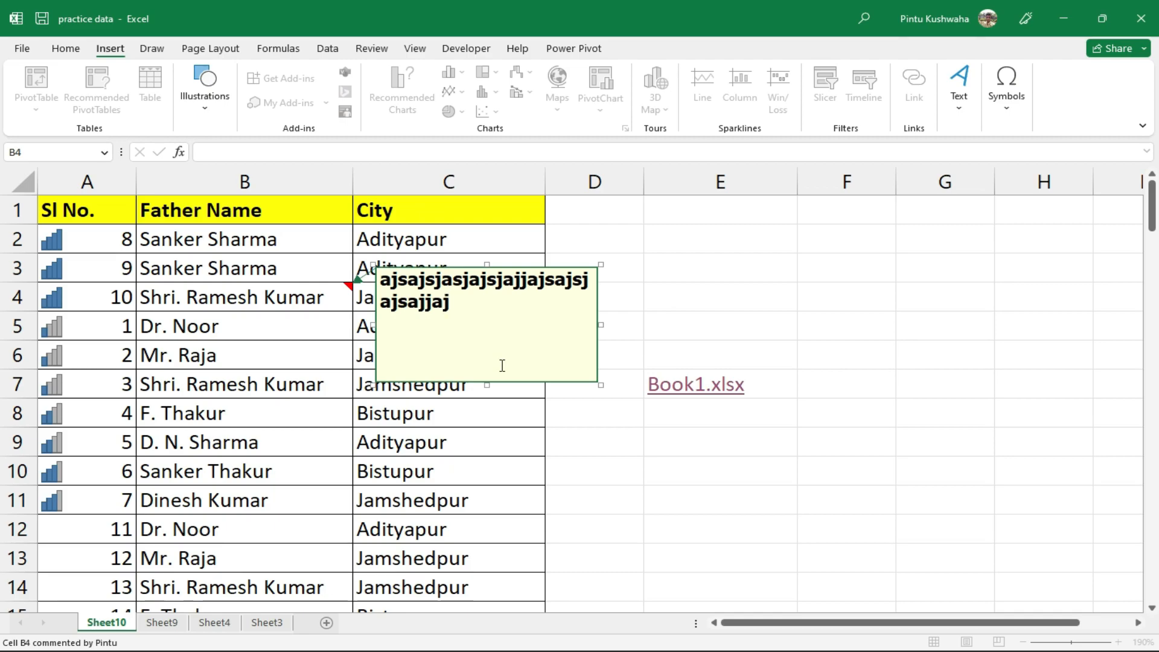
click(796, 296)
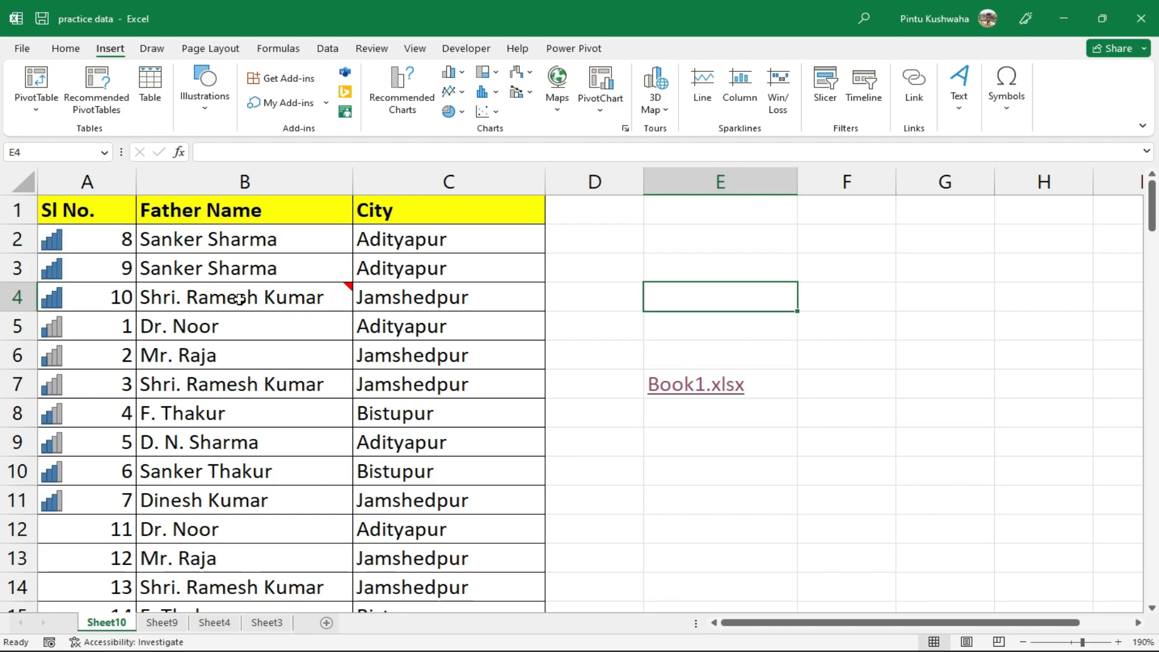
mouse_move(240, 298)
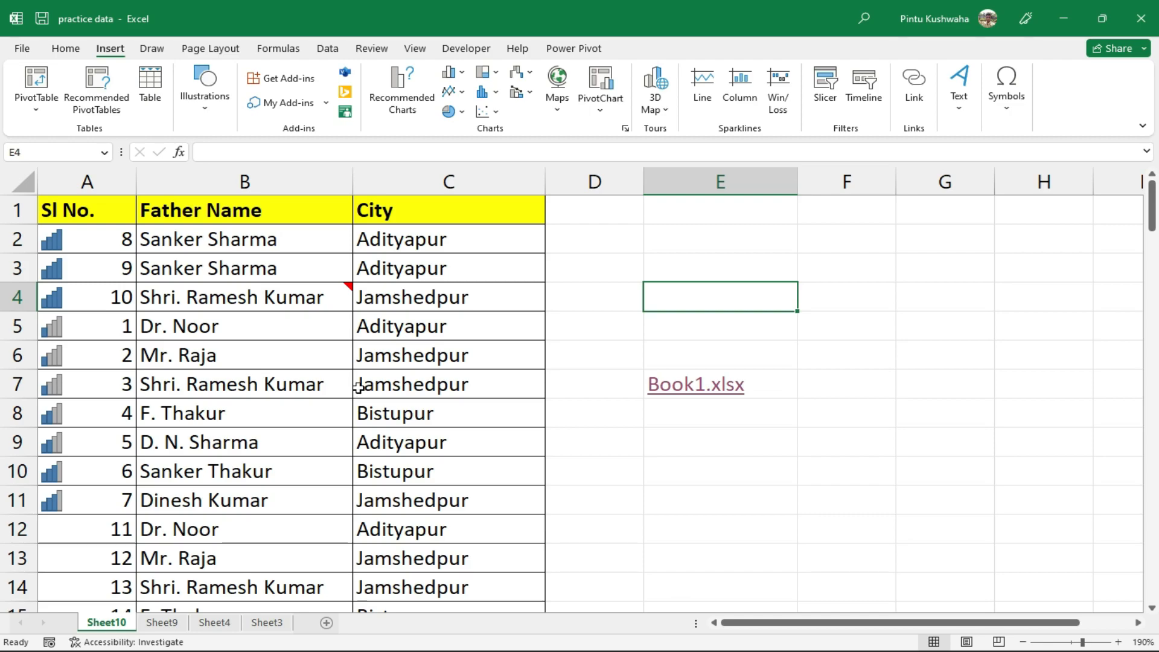
Open B4's comment for editing and close it, then delete the comment from B4
click(276, 295)
right_click(277, 296)
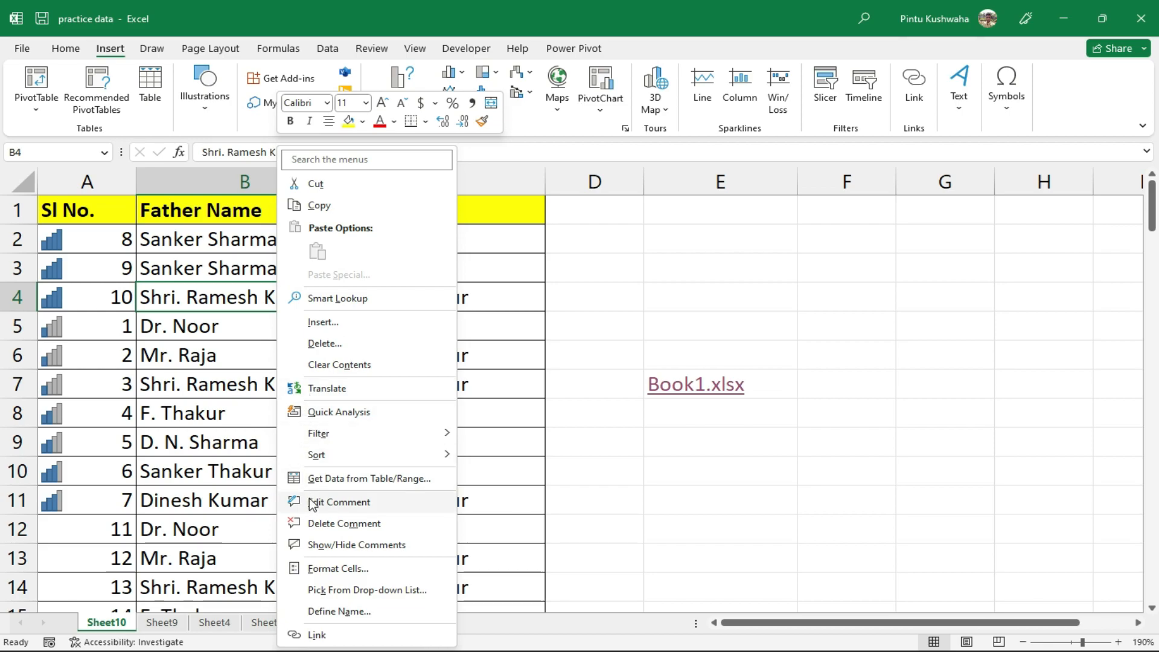
click(330, 500)
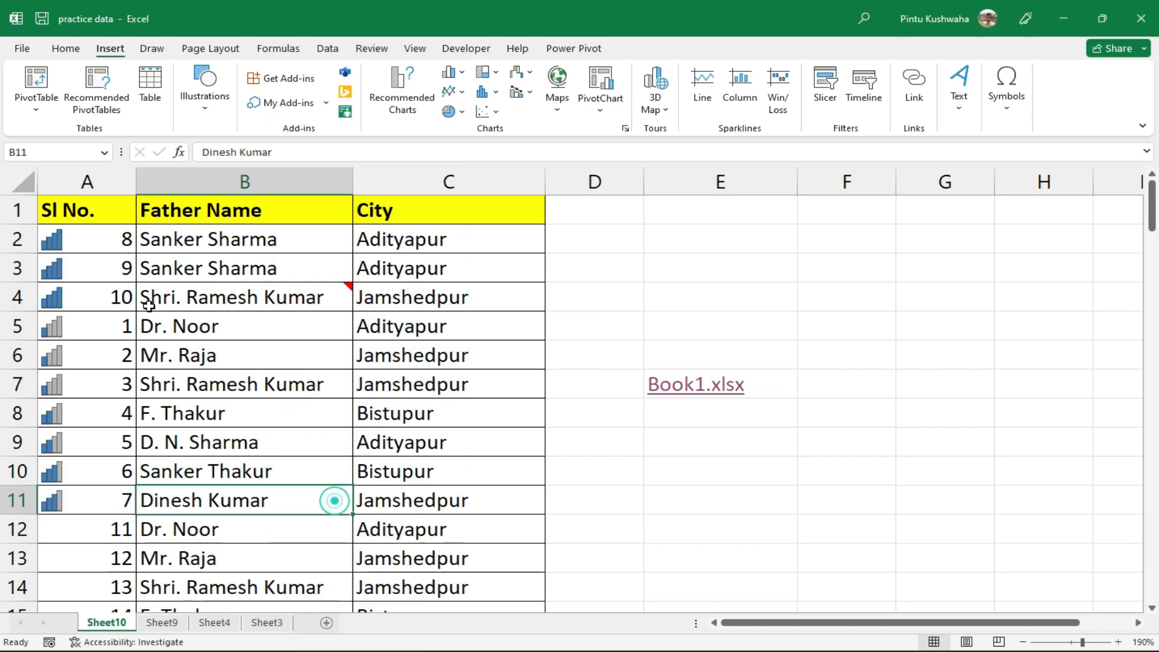
click(306, 292)
right_click(306, 293)
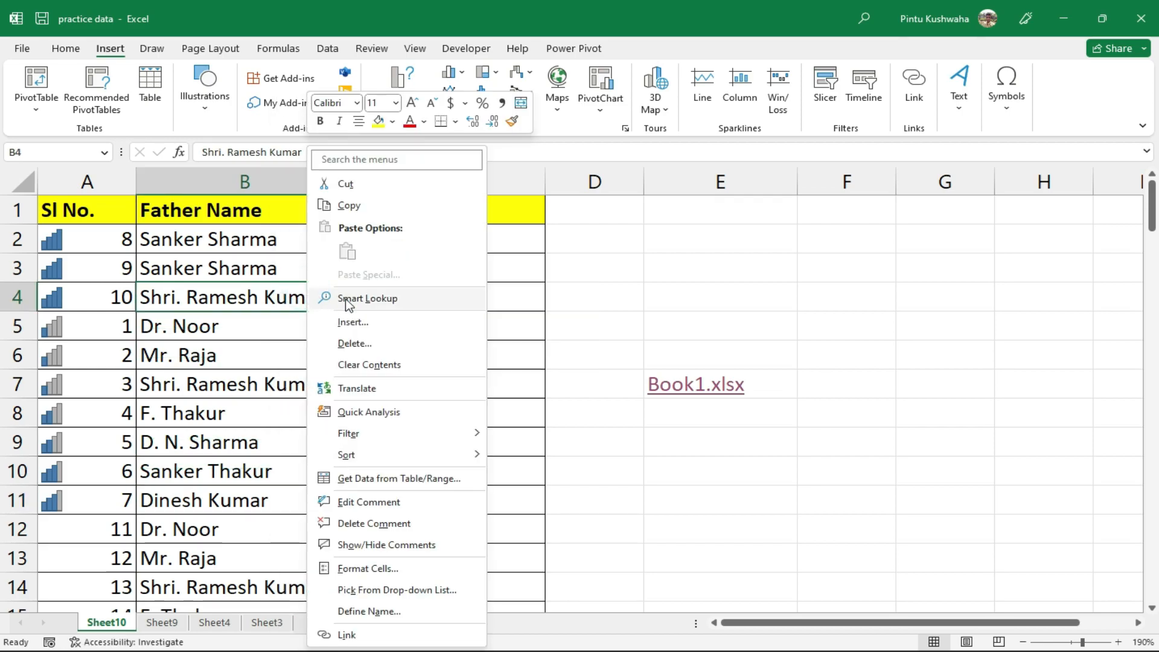
click(407, 507)
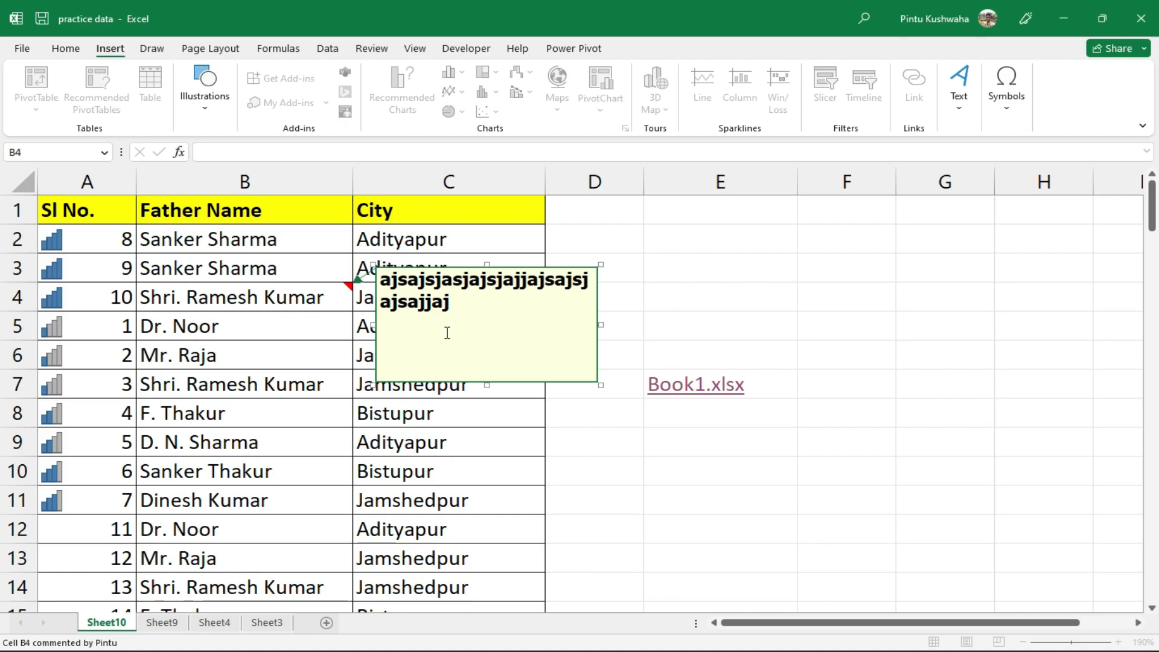
click(742, 401)
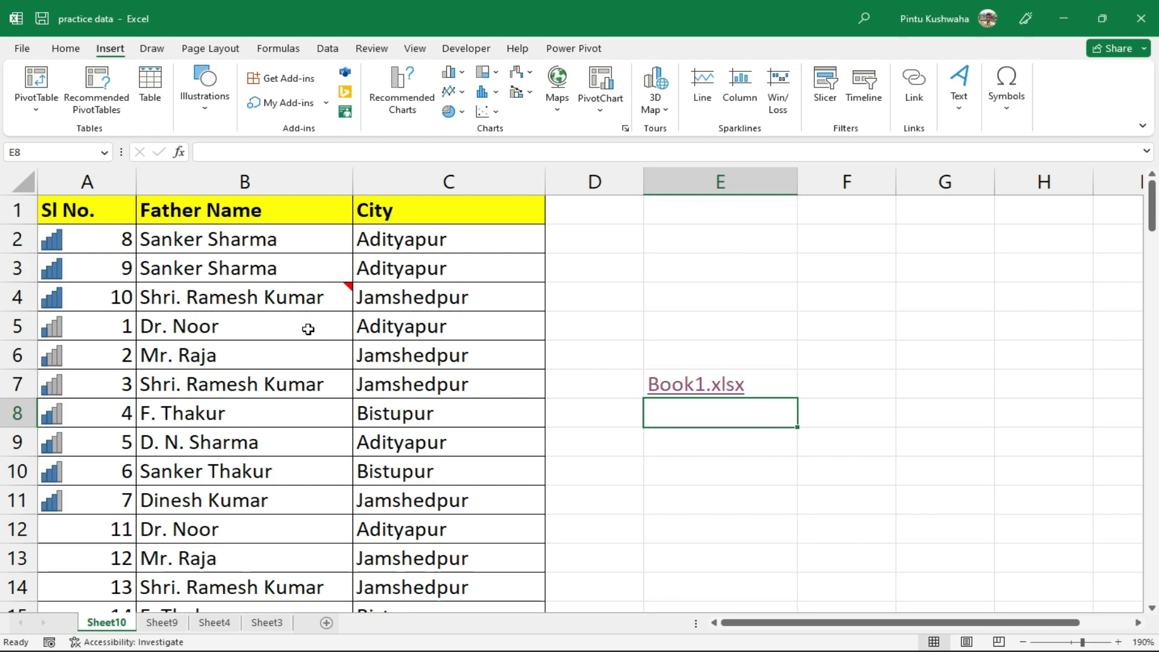
right_click(278, 291)
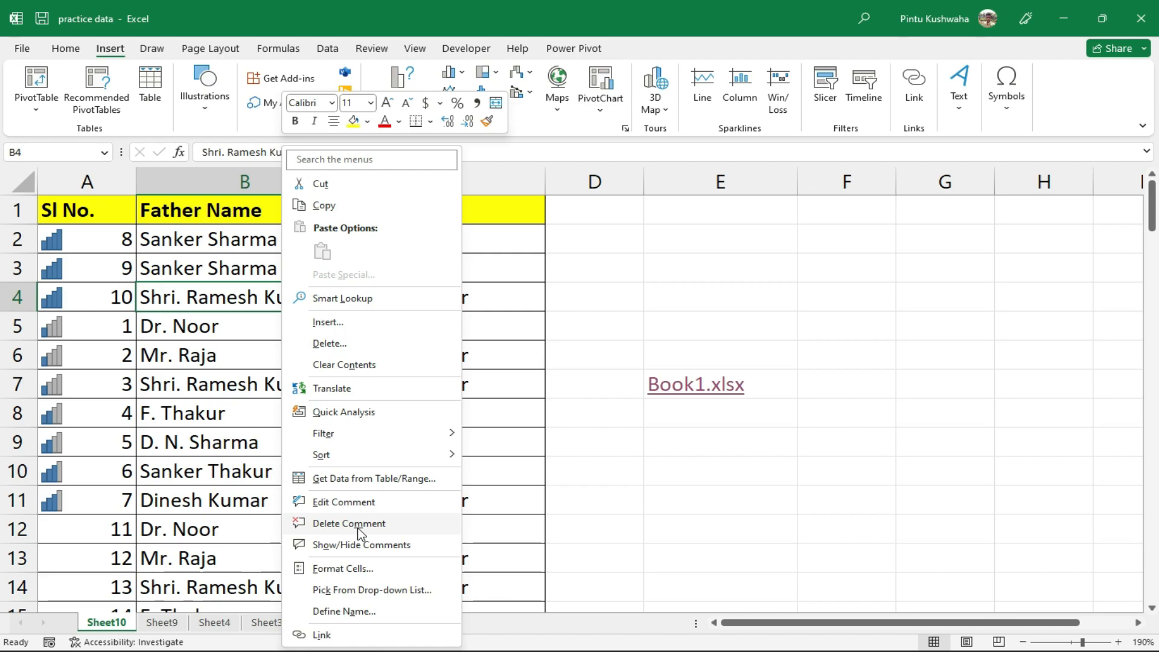
click(359, 525)
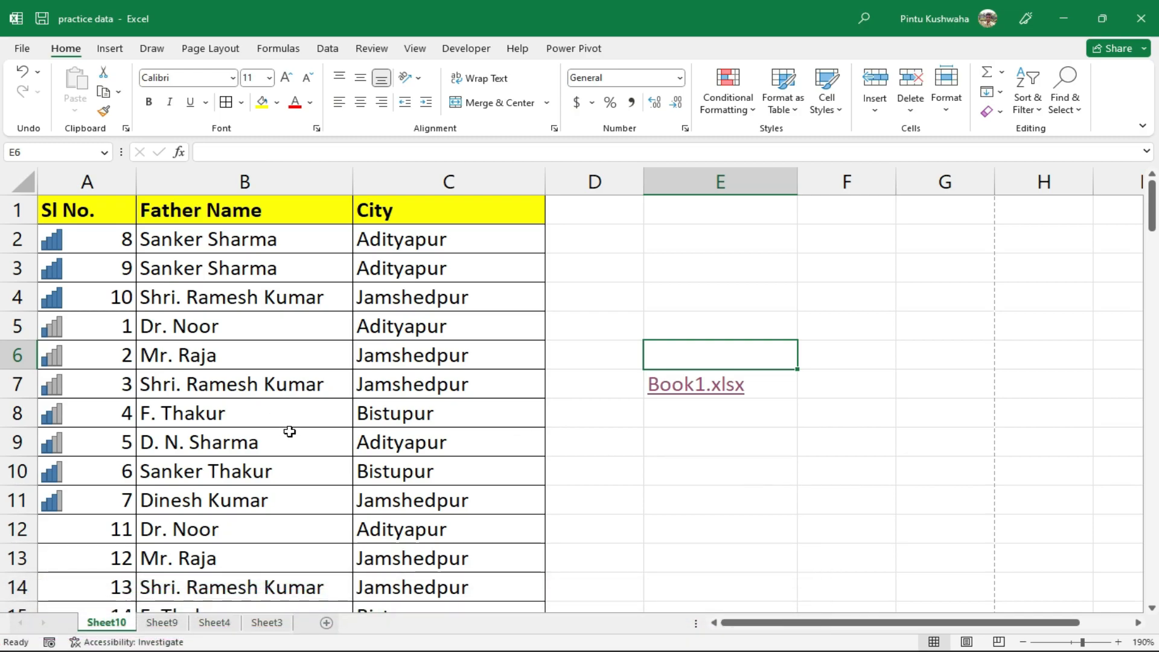
scroll(289, 432, down, 3)
scroll(297, 453, down, 12)
scroll(320, 468, up, 15)
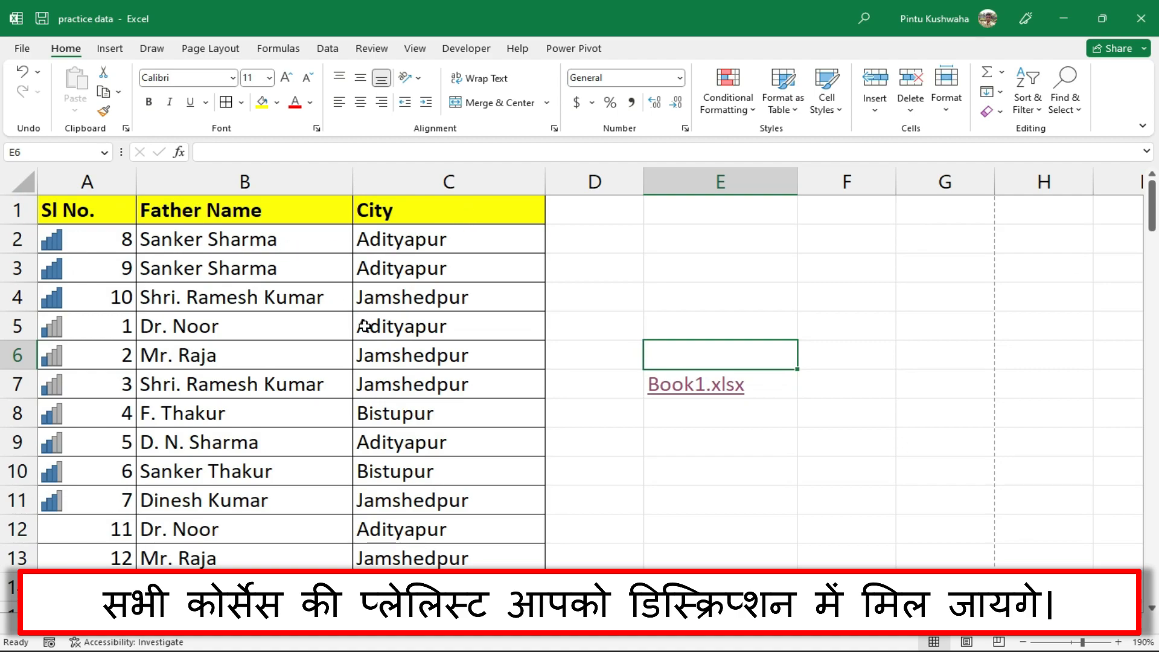
drag(101, 251, 484, 360)
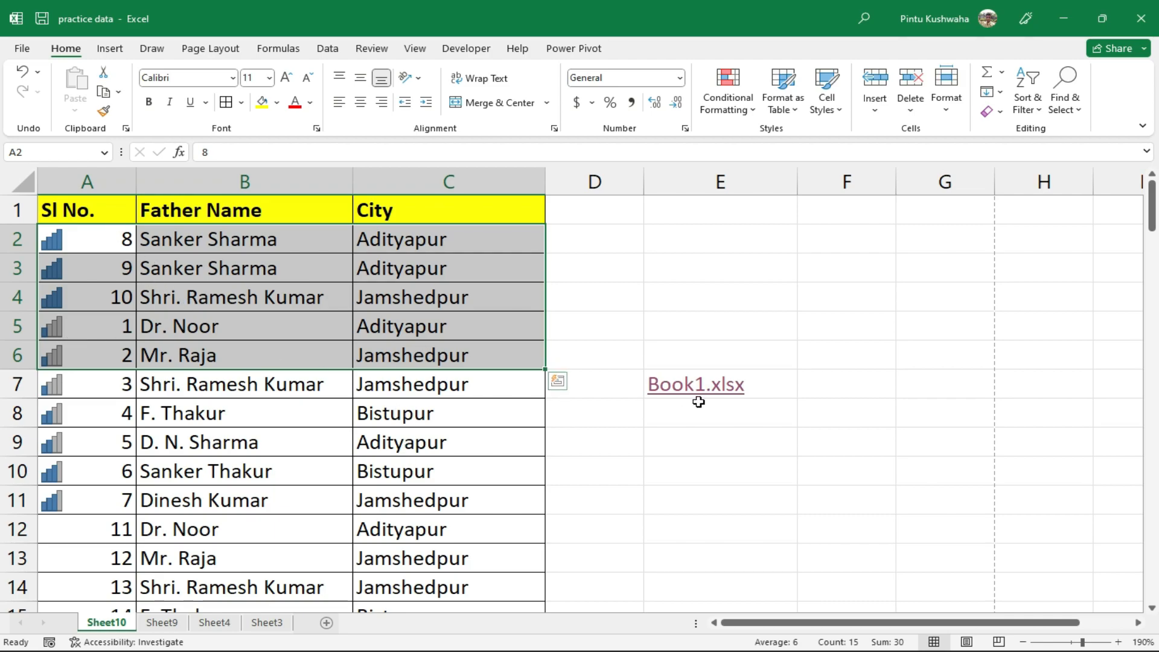
click(465, 454)
scroll(471, 455, down, 15)
scroll(473, 456, up, 15)
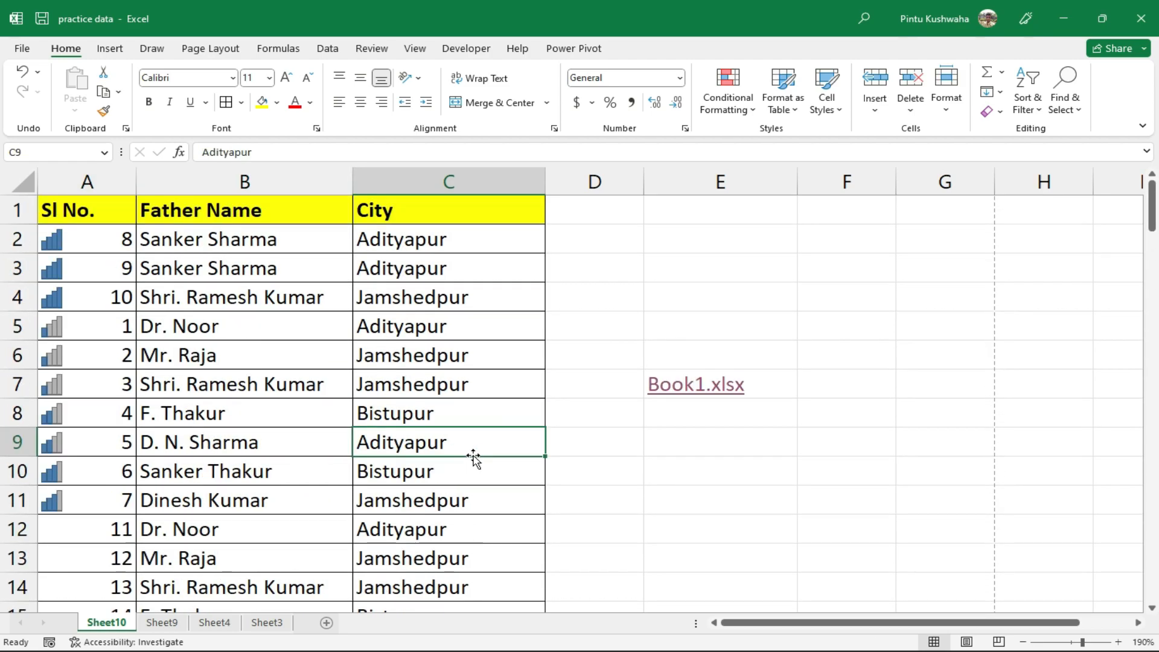
scroll(474, 459, down, 14)
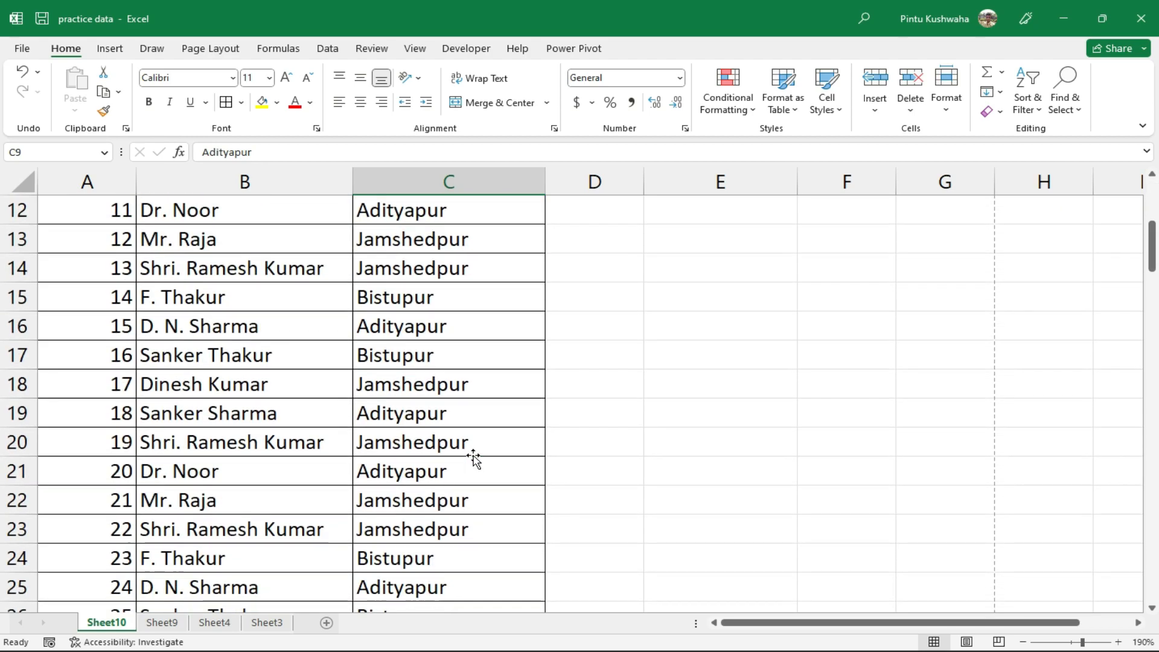
scroll(474, 459, up, 14)
scroll(474, 459, down, 15)
scroll(474, 459, up, 15)
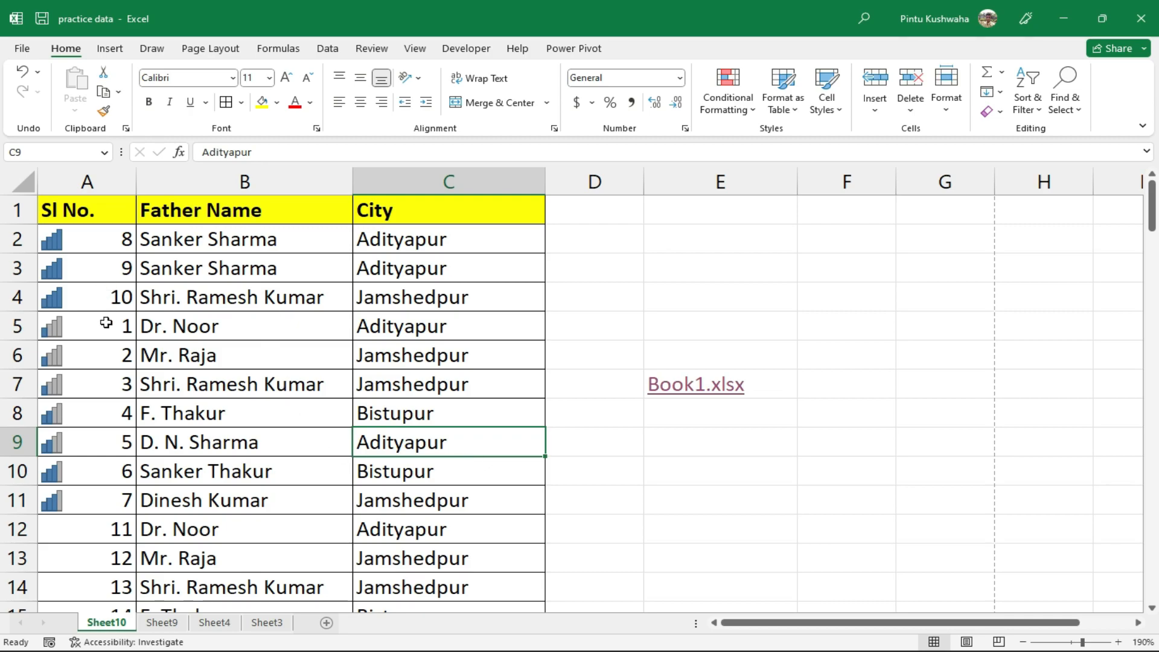
click(81, 325)
drag(81, 325, 414, 324)
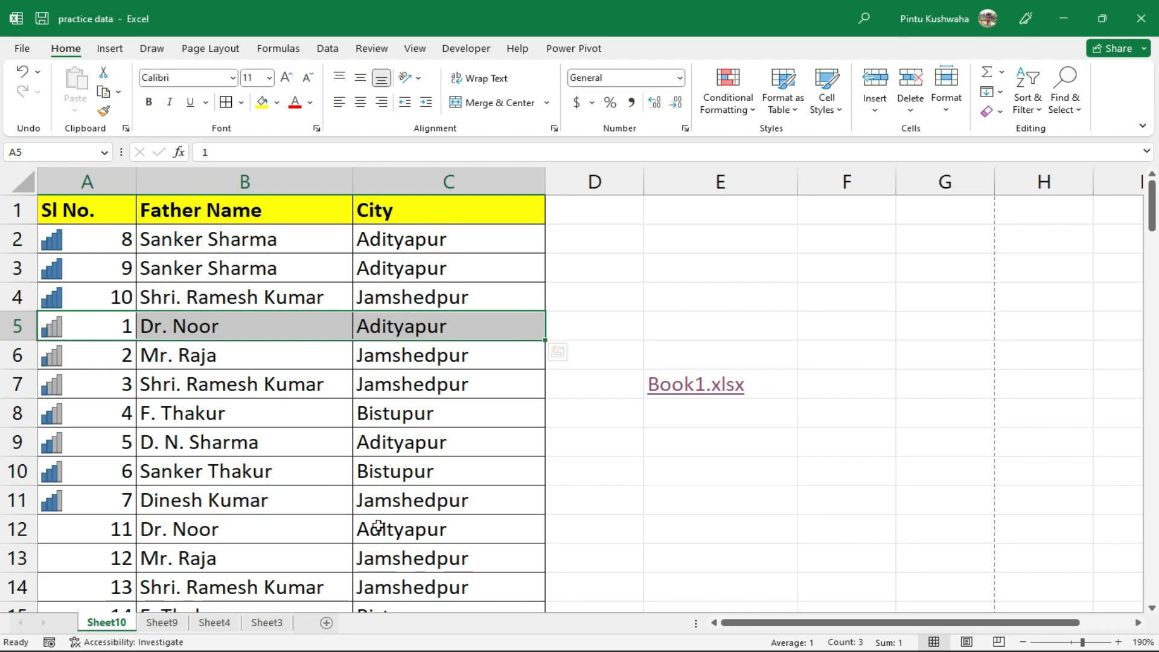
Freeze rows 1–4 on Sheet10 using View > Freeze Panes
click(370, 54)
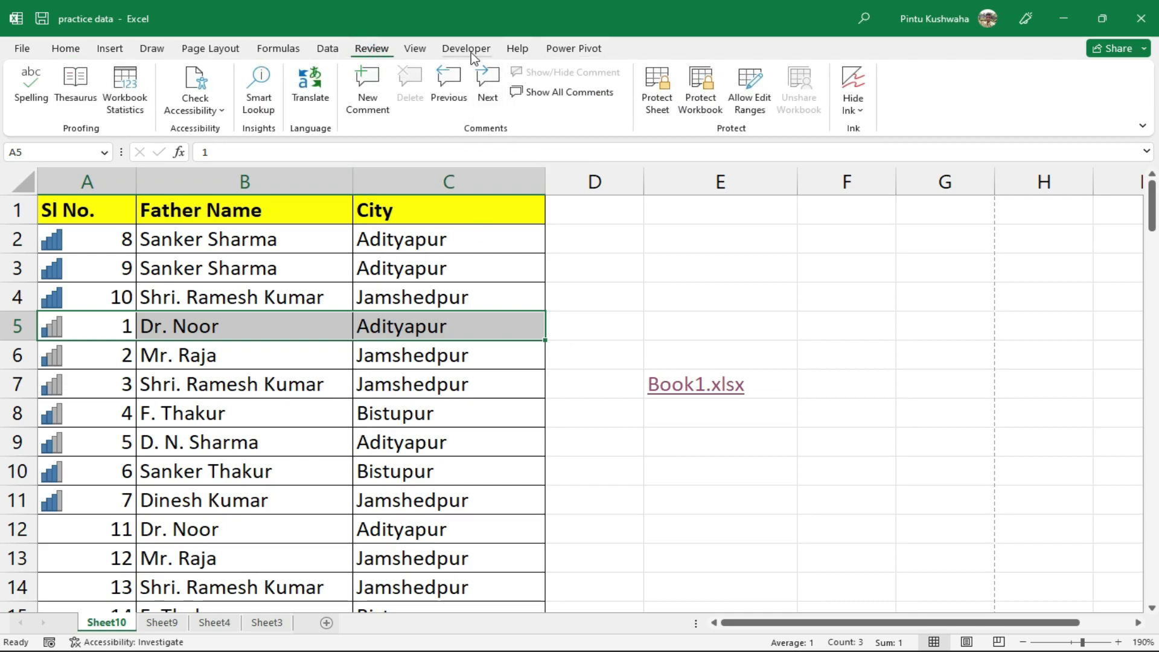
click(415, 50)
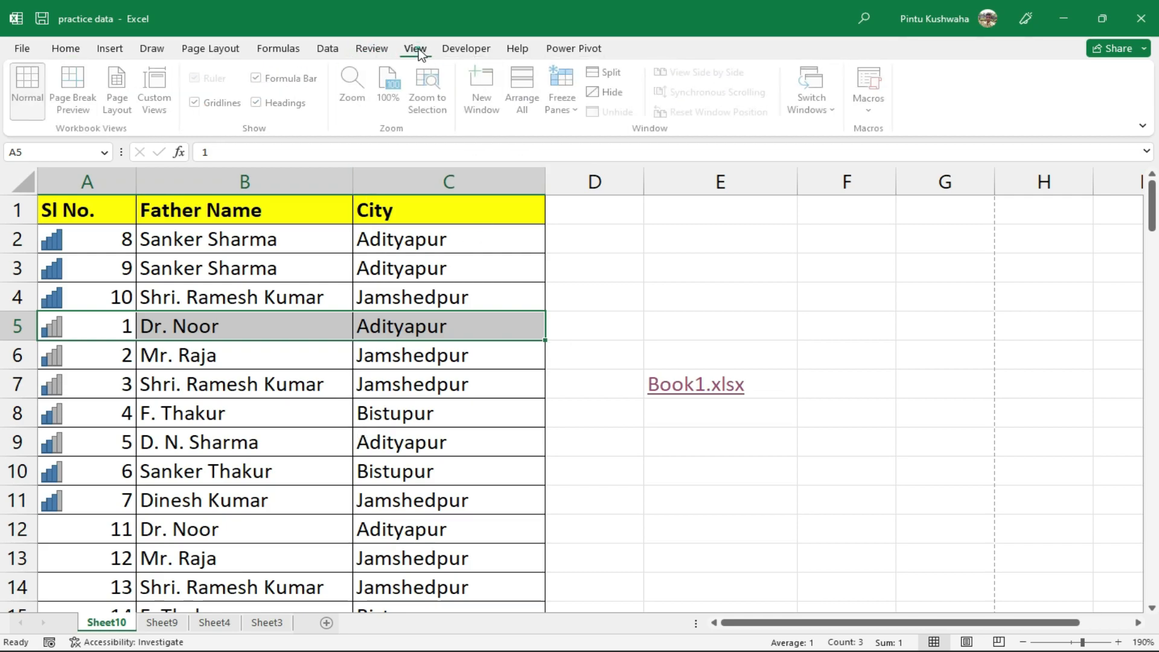
click(575, 107)
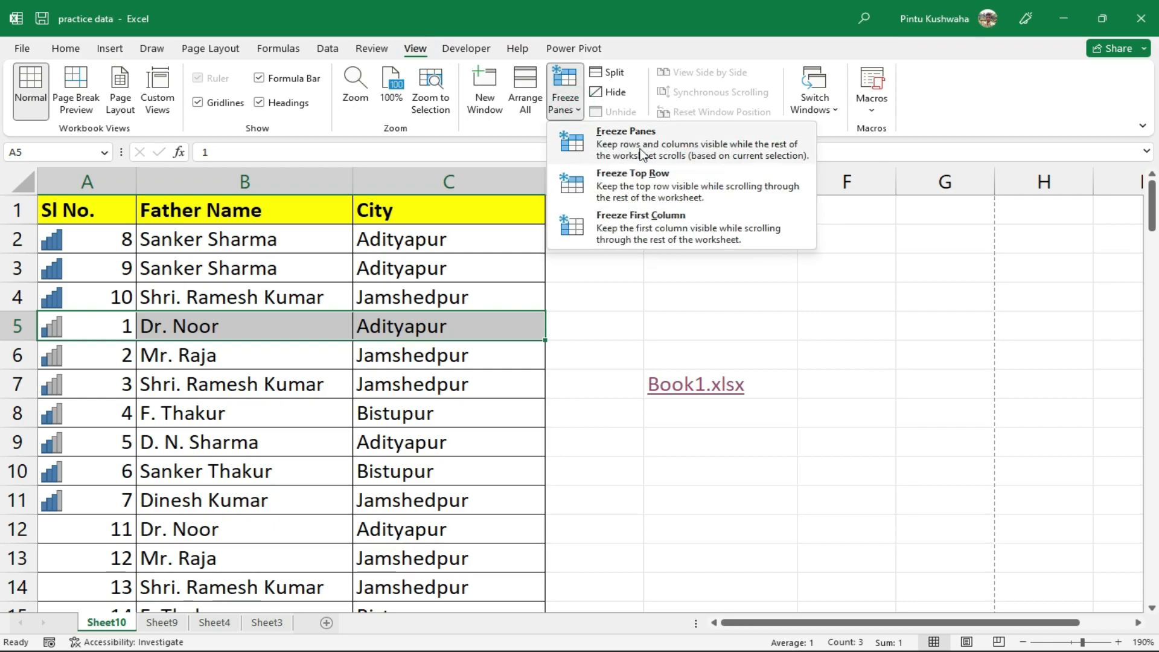
click(696, 138)
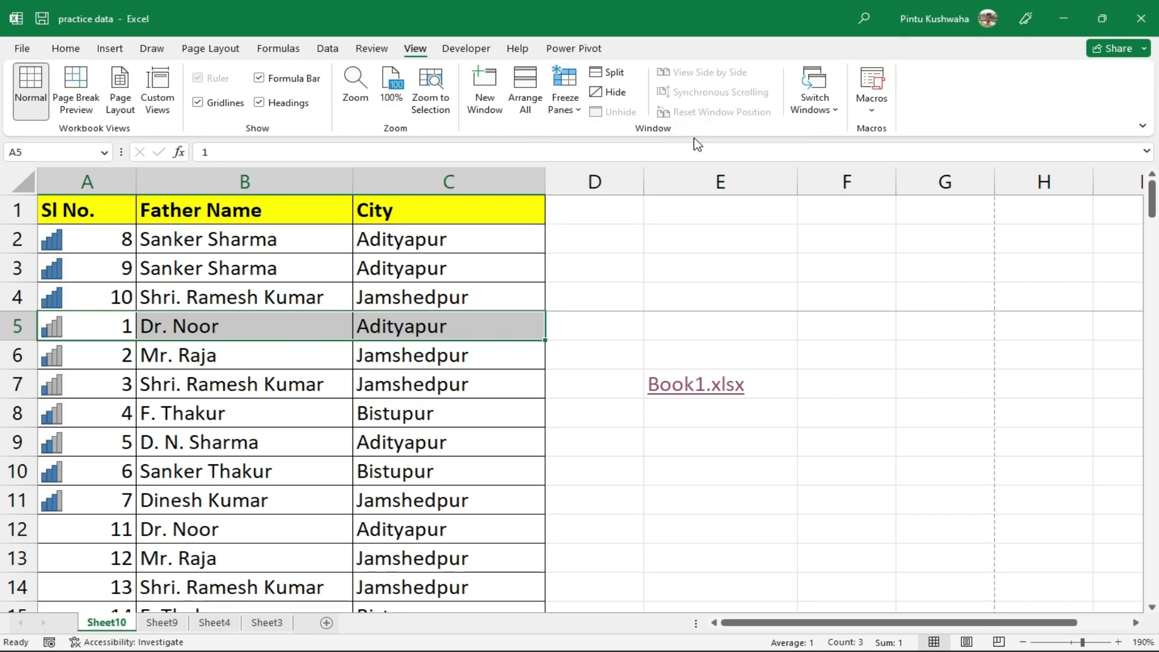
click(579, 110)
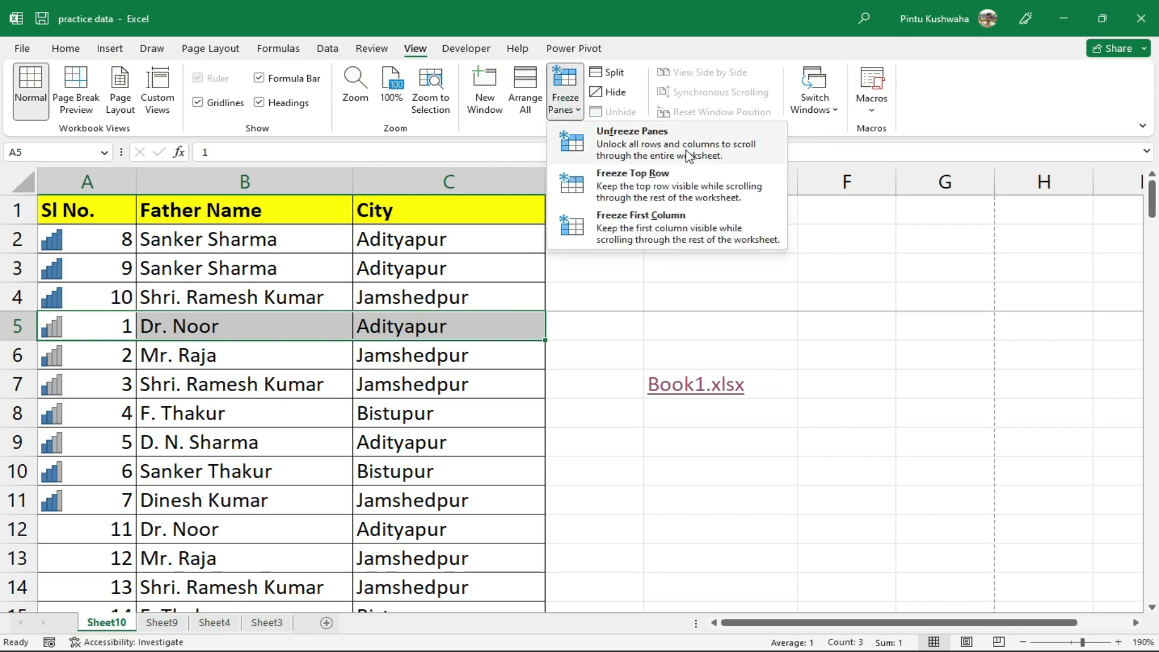
click(623, 449)
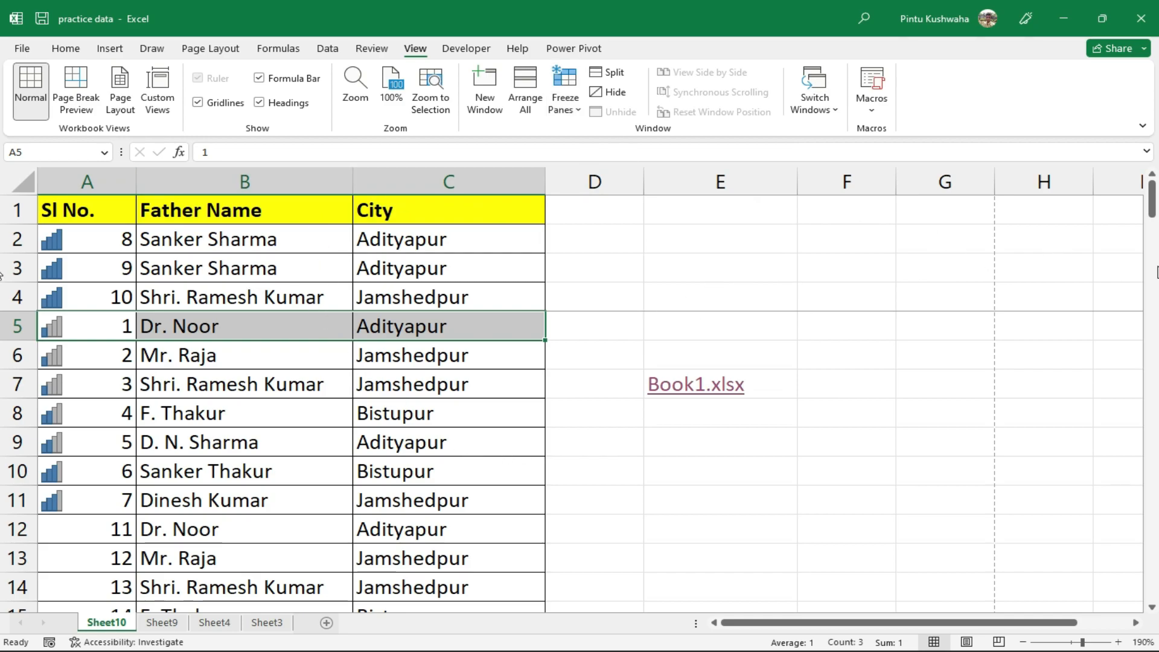
Scroll down the list and back to check the header rows stay fixed
click(459, 481)
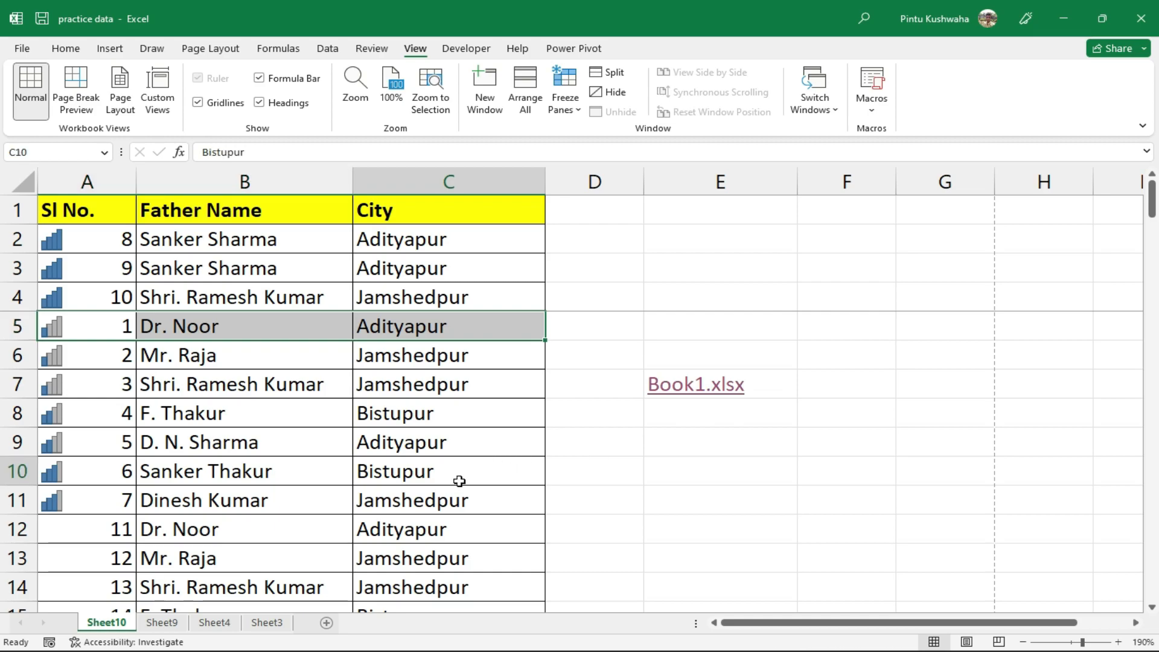
scroll(459, 482, down, 20)
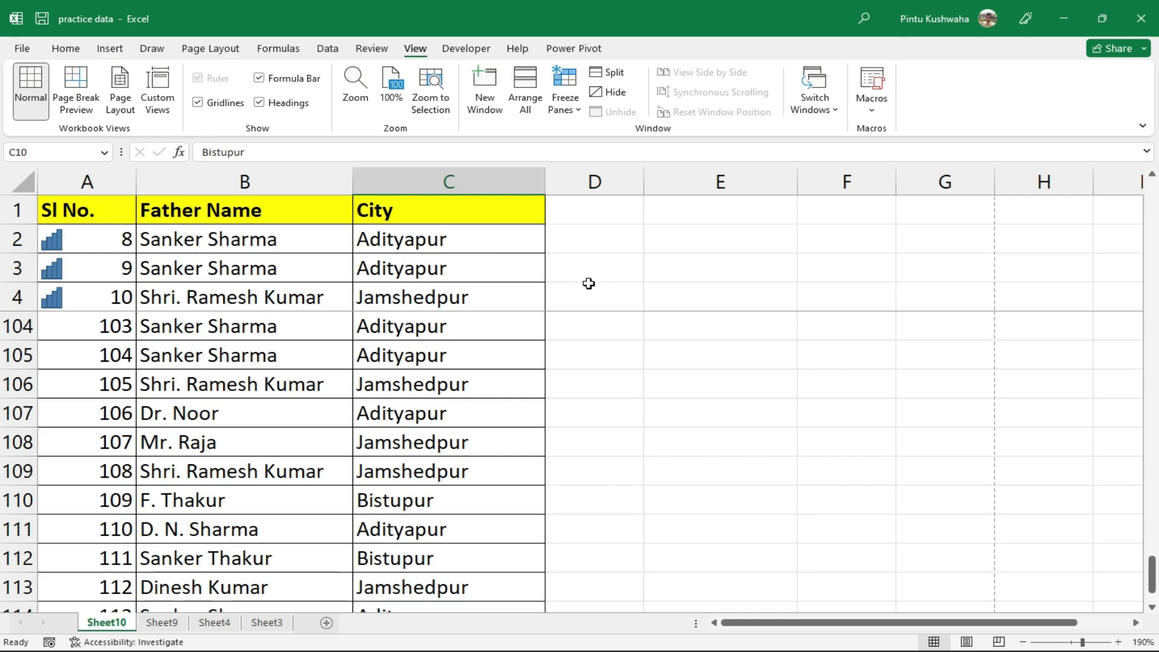
scroll(456, 536, down, 12)
scroll(456, 535, up, 1)
scroll(456, 536, up, 3)
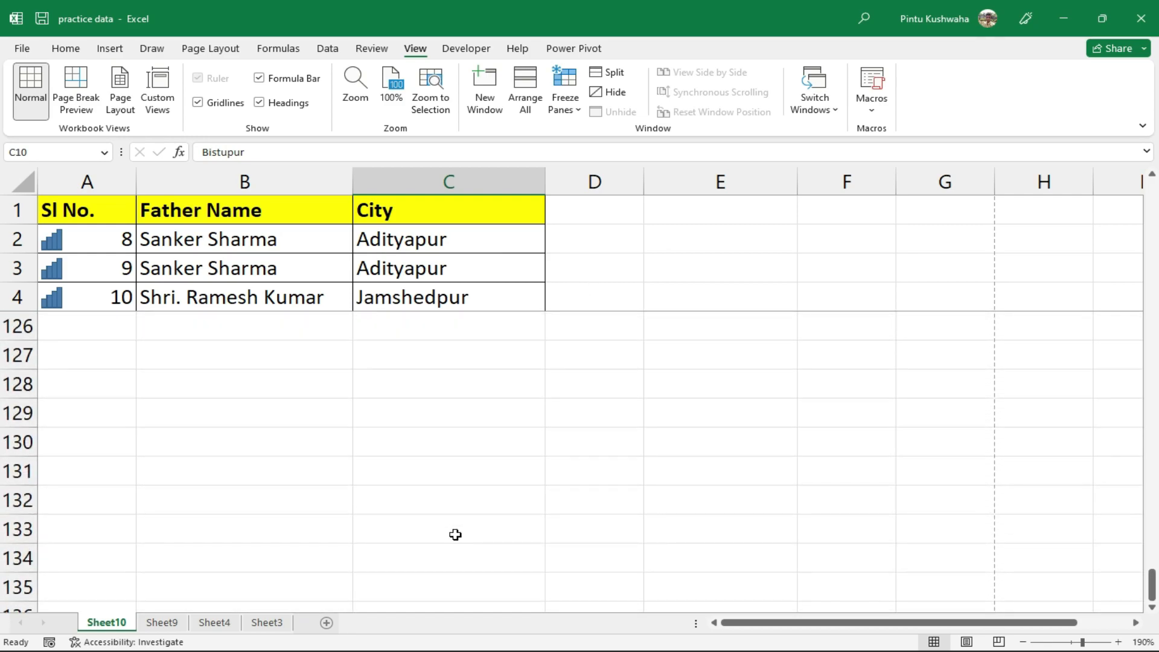
scroll(469, 488, up, 4)
click(401, 390)
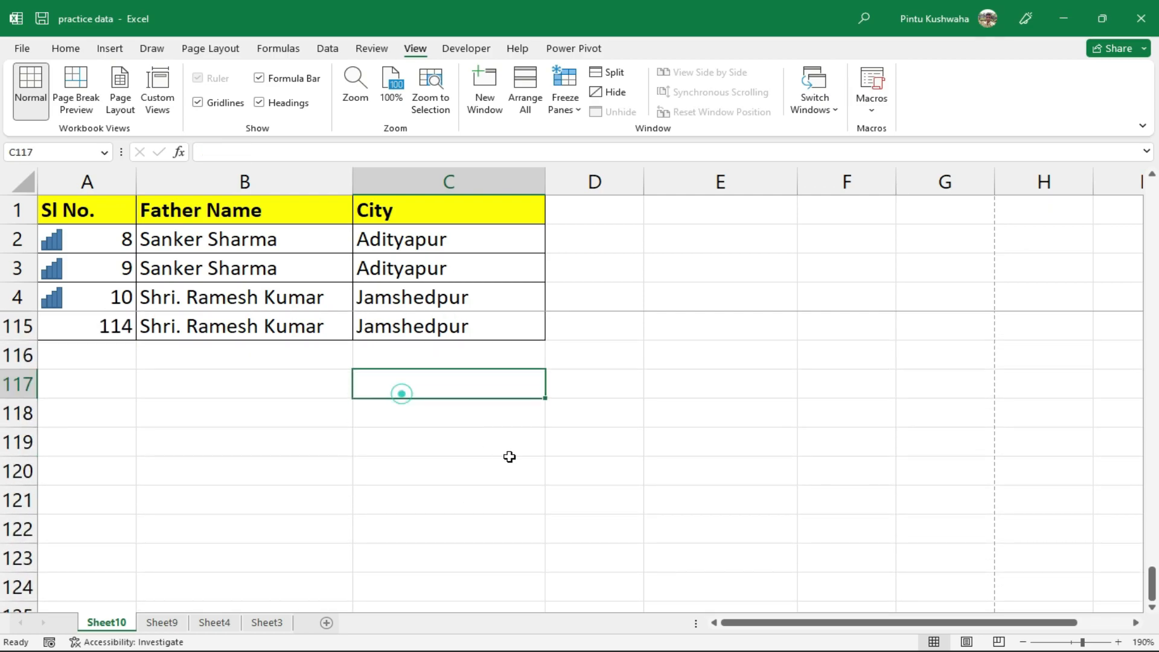
click(514, 465)
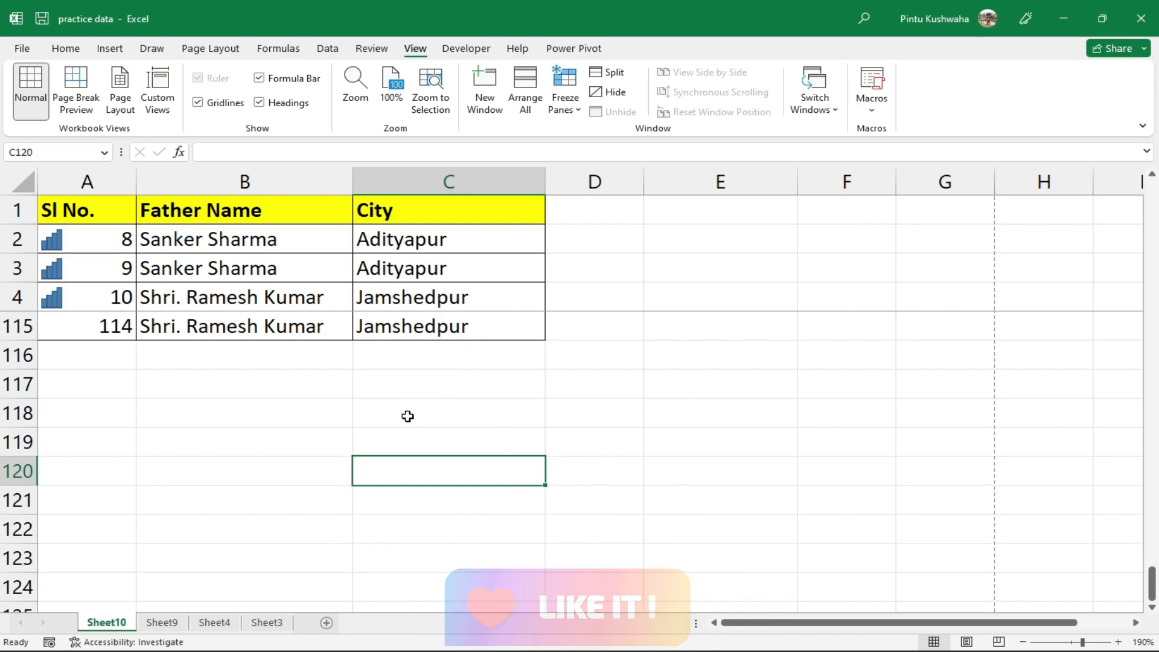
scroll(407, 417, up, 6)
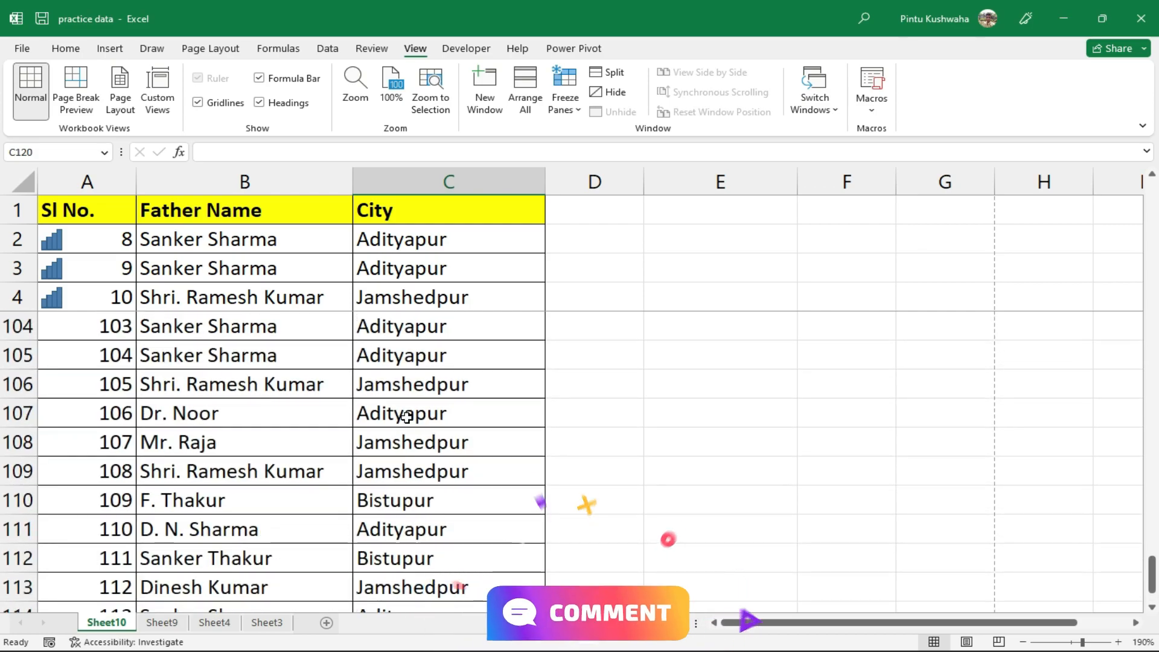
scroll(407, 420, up, 20)
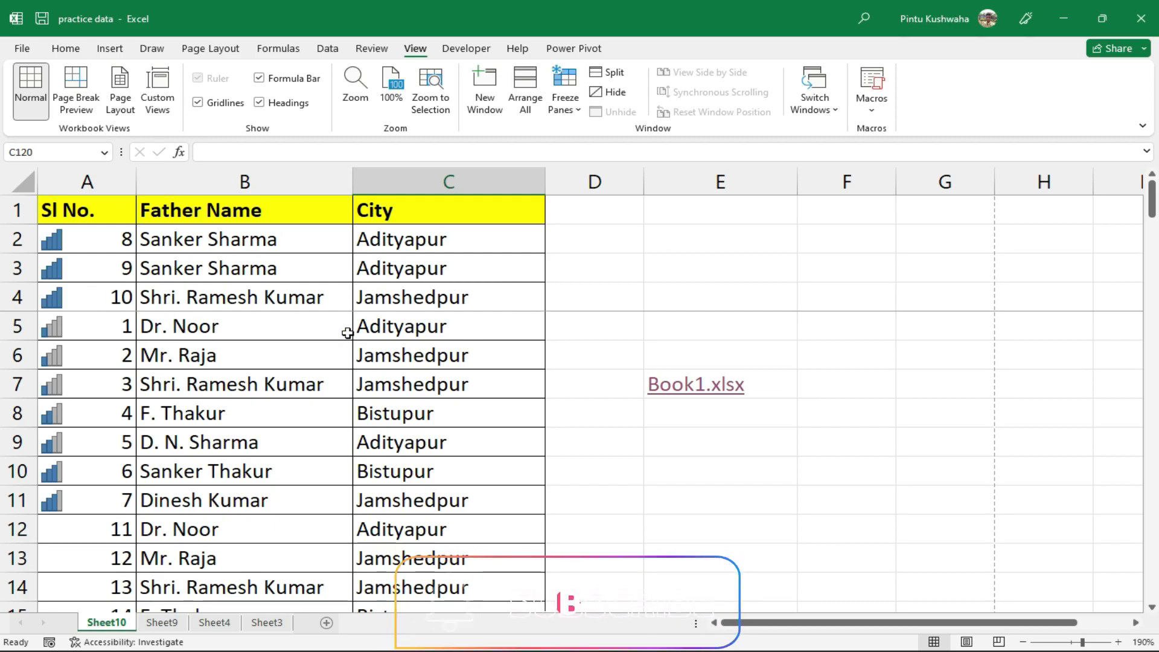
Select A5 and choose Unfreeze Panes, then scroll to confirm all rows move
click(111, 328)
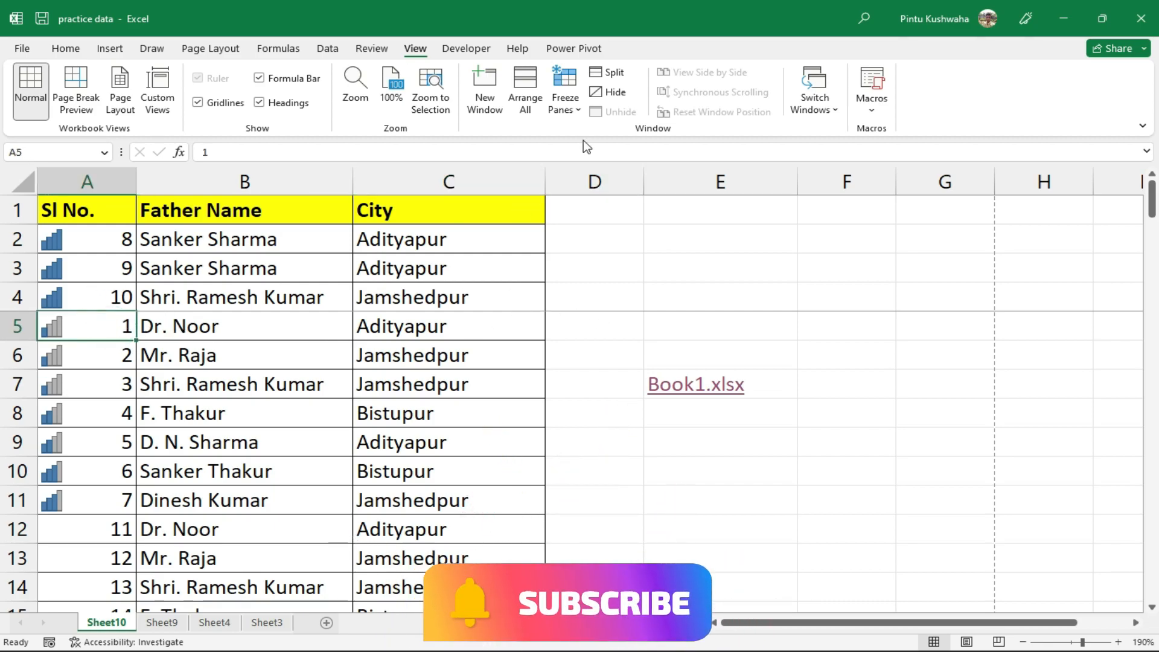
click(583, 114)
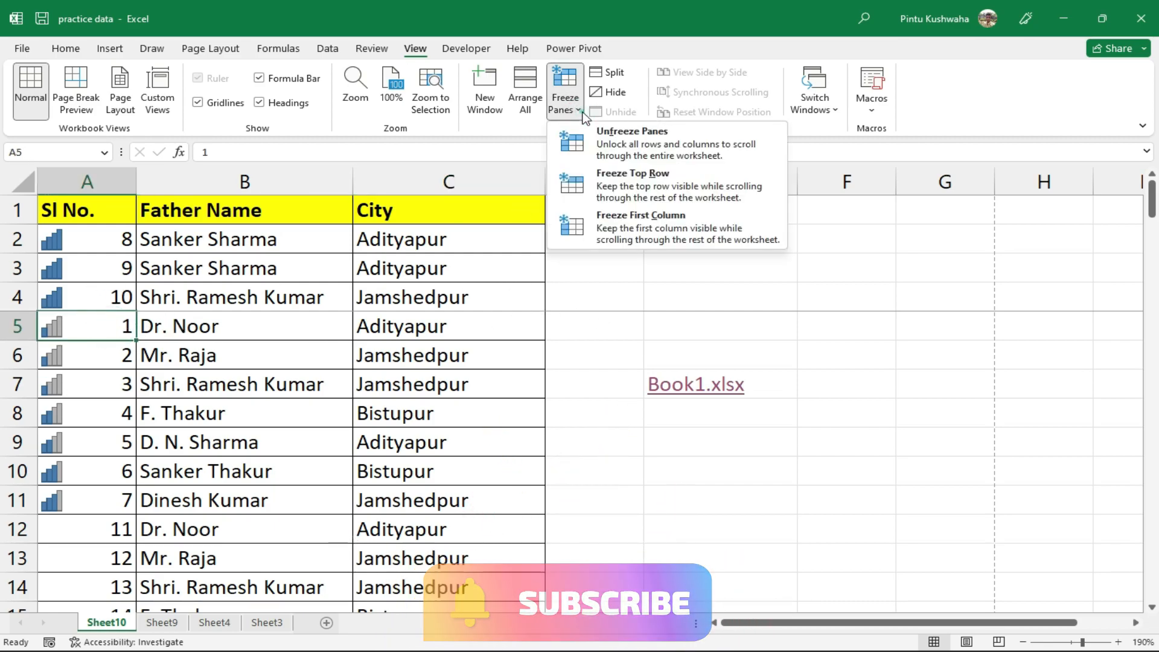
click(748, 149)
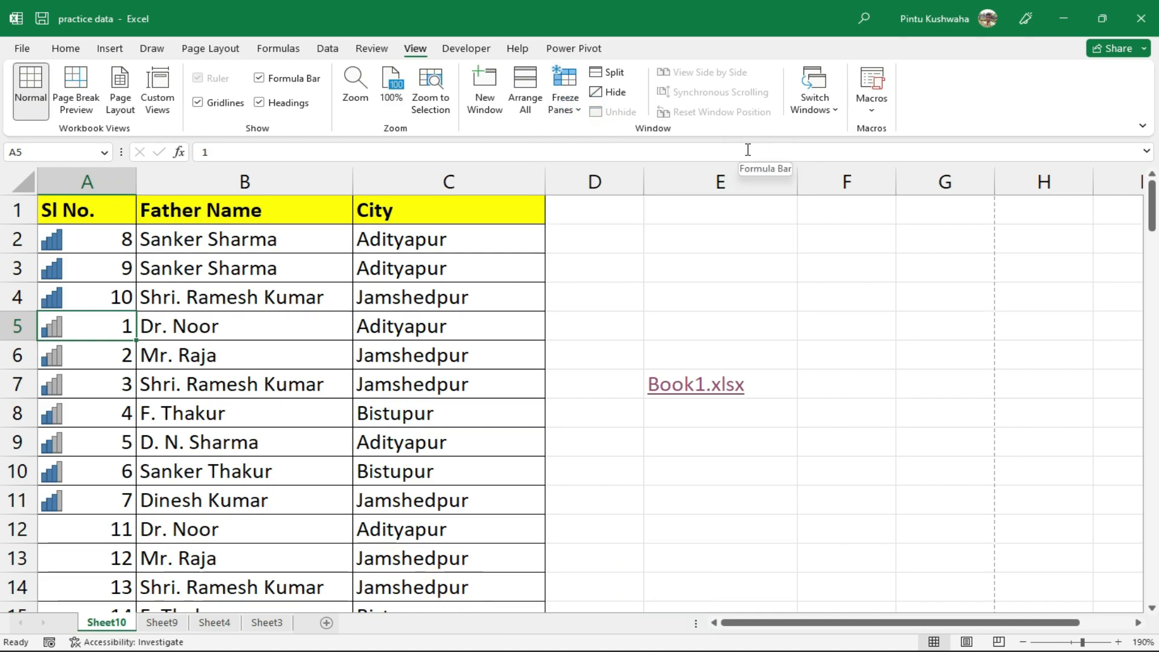
scroll(412, 483, down, 4)
scroll(409, 486, up, 4)
scroll(409, 489, down, 14)
scroll(410, 486, up, 15)
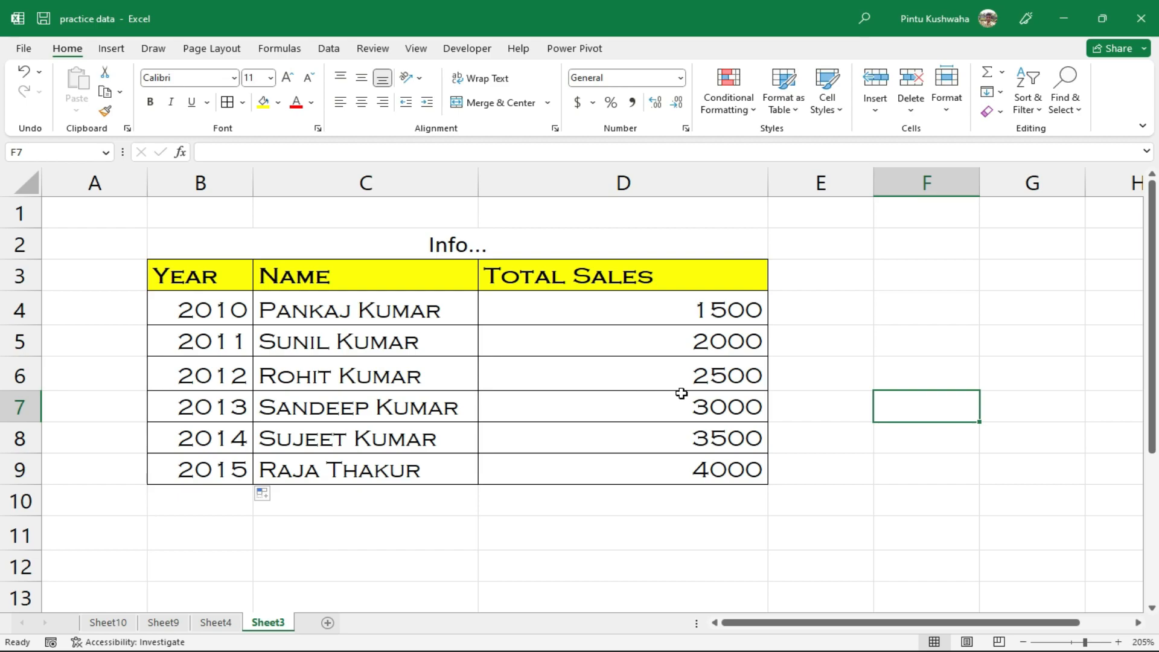
Select the Year, Name and Total Sales table B3:D9 and insert a Clustered Column chart from All Charts
click(187, 289)
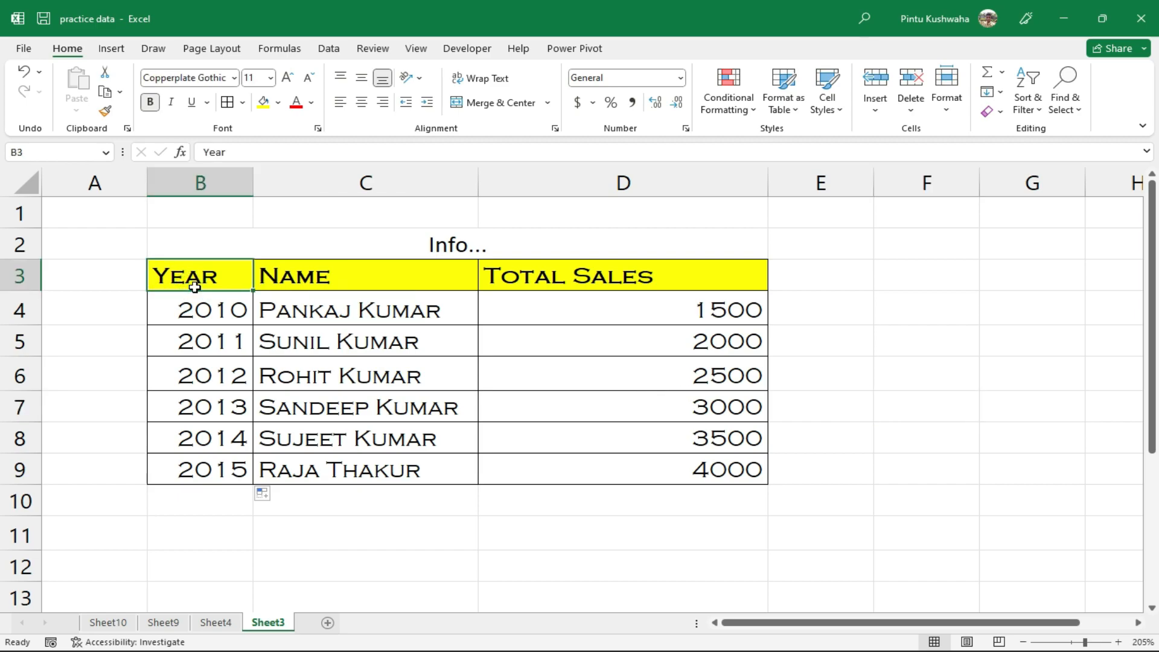
key(ctrl+a)
click(195, 287)
key(ctrl+shift+End)
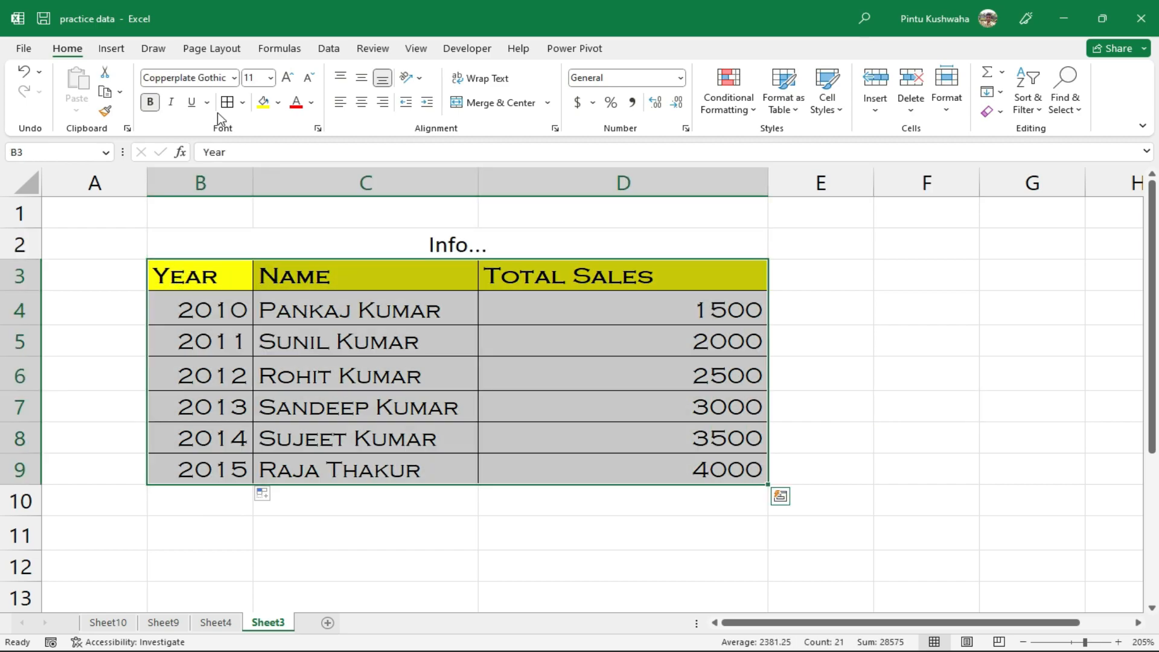
click(119, 52)
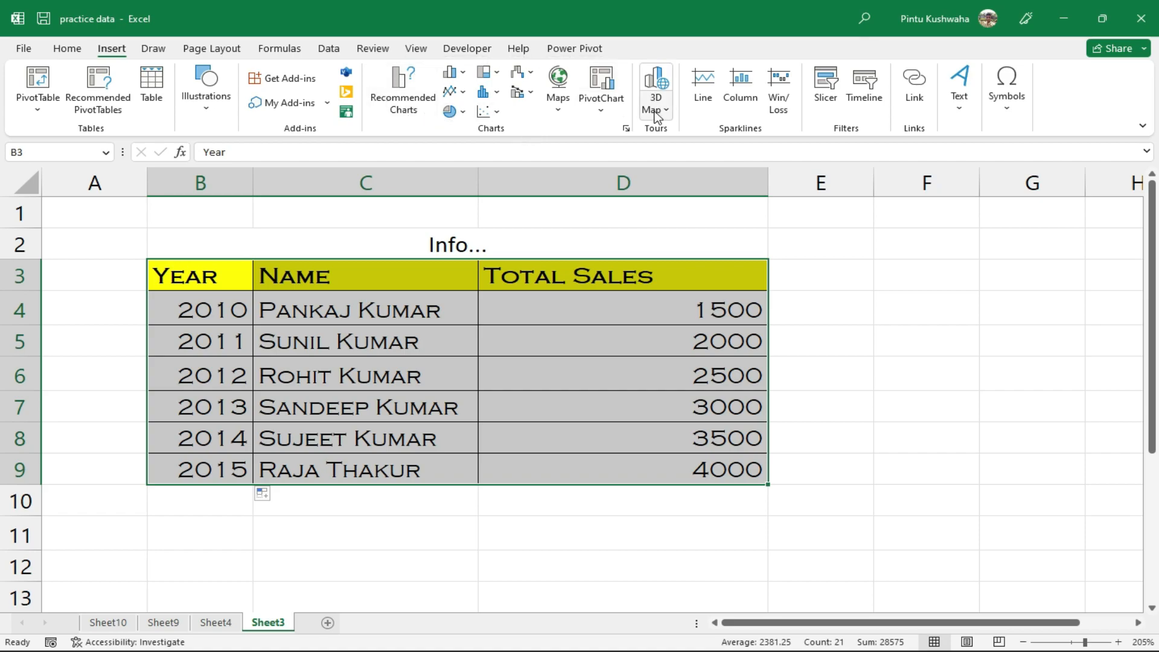
click(628, 130)
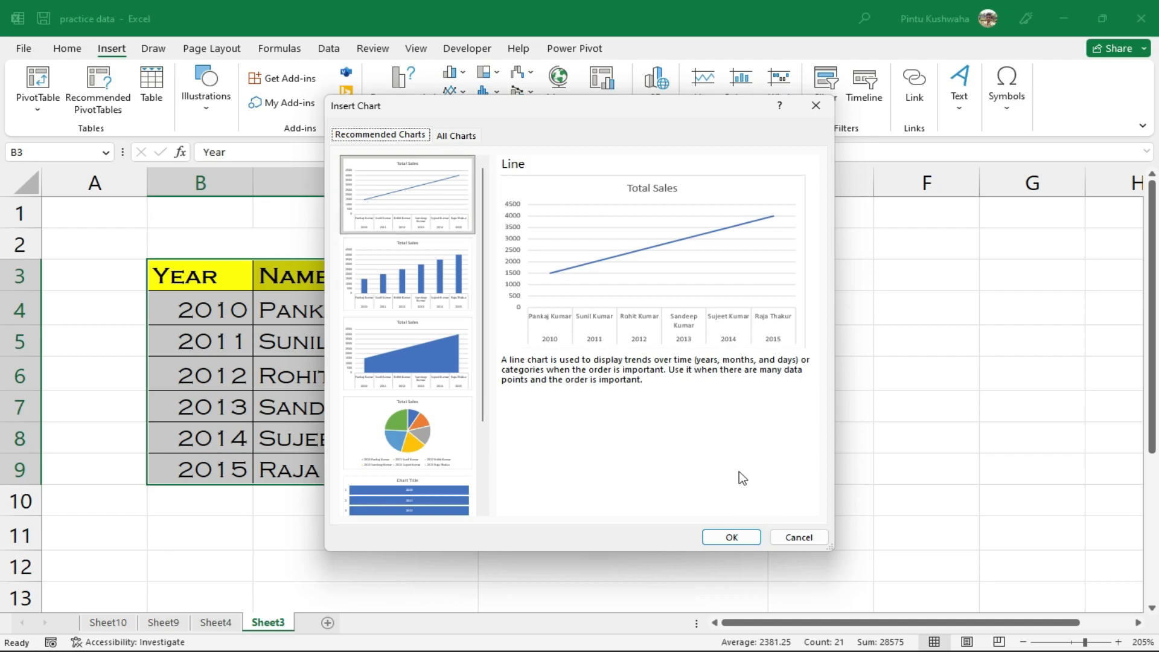
click(455, 135)
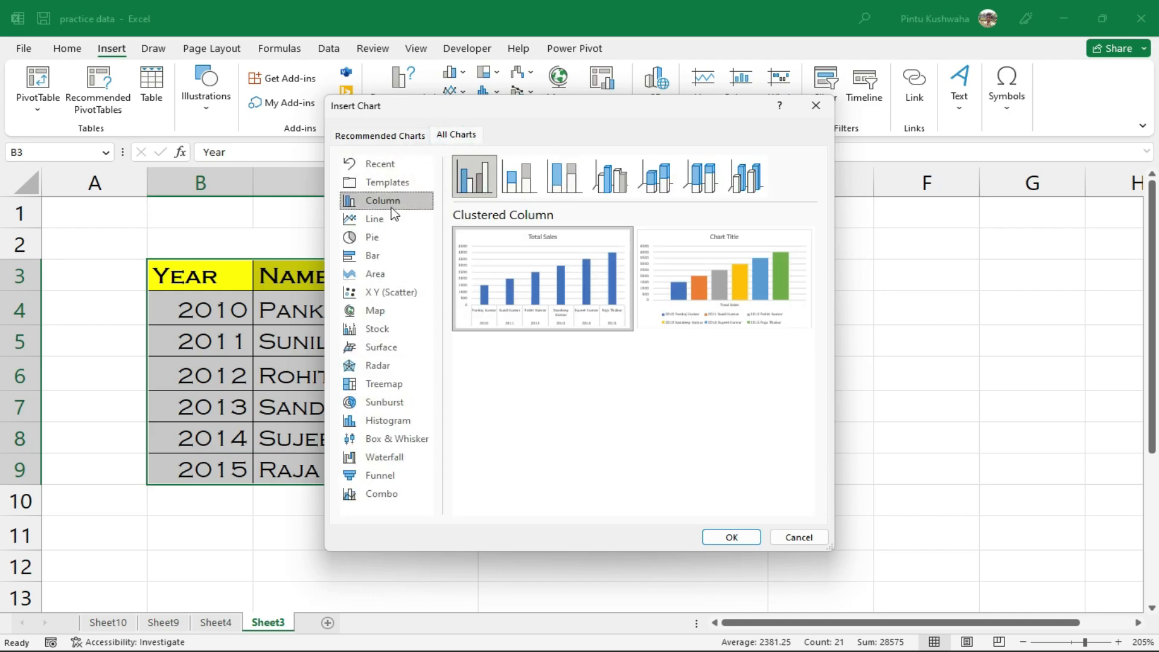
click(470, 191)
mouse_move(576, 272)
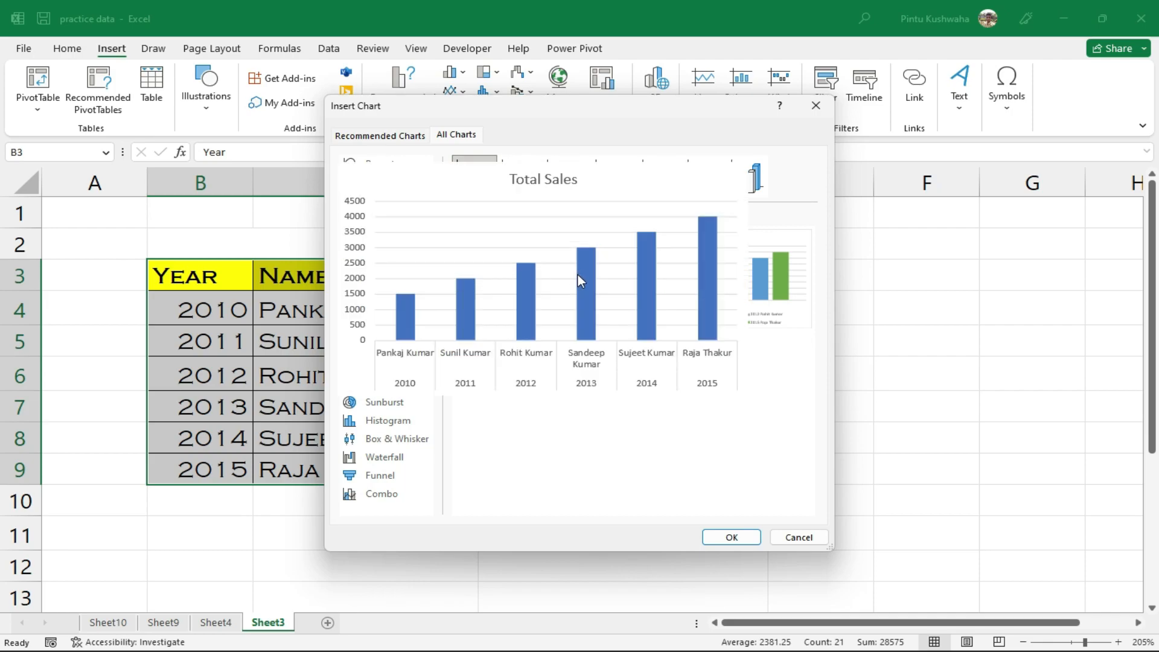
click(738, 535)
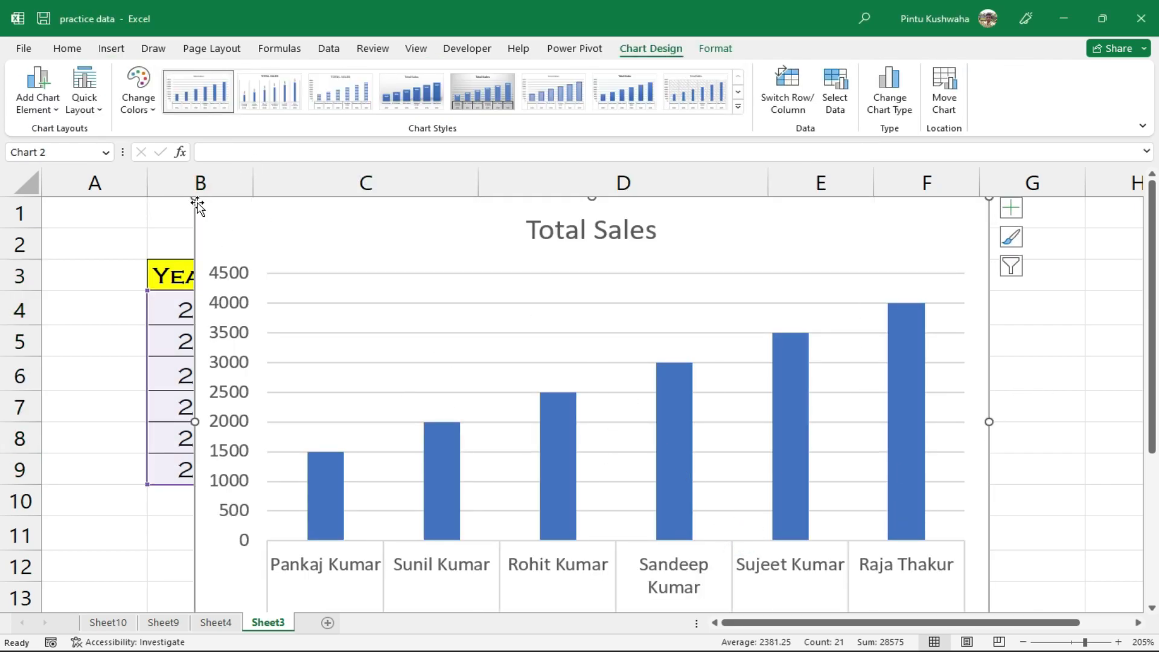
Resize the Total Sales chart and move it over columns C–G, rows 2–12, beside the Year column
drag(196, 196, 561, 390)
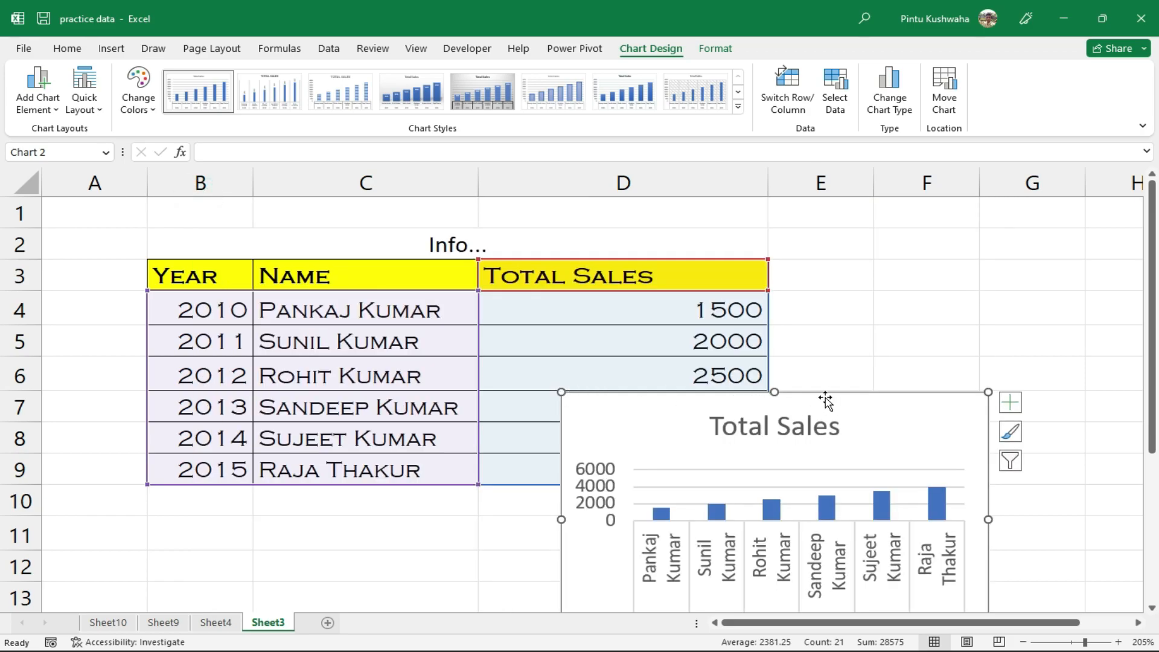
drag(828, 393, 801, 300)
drag(538, 386, 335, 387)
drag(656, 259, 659, 228)
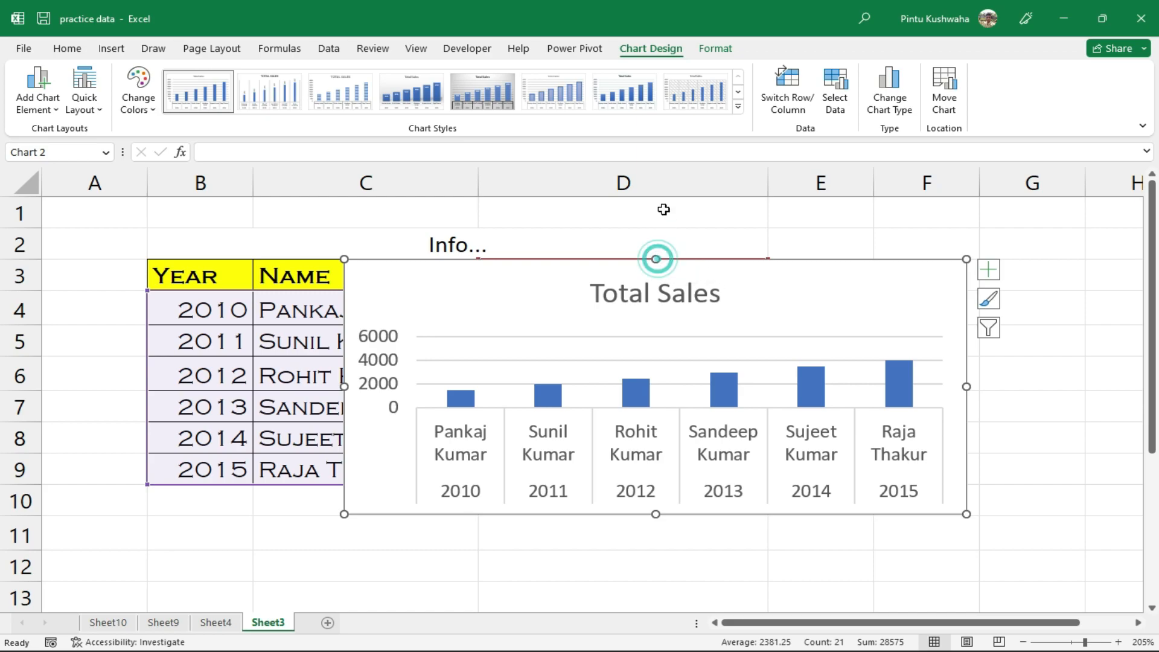
drag(654, 259, 657, 207)
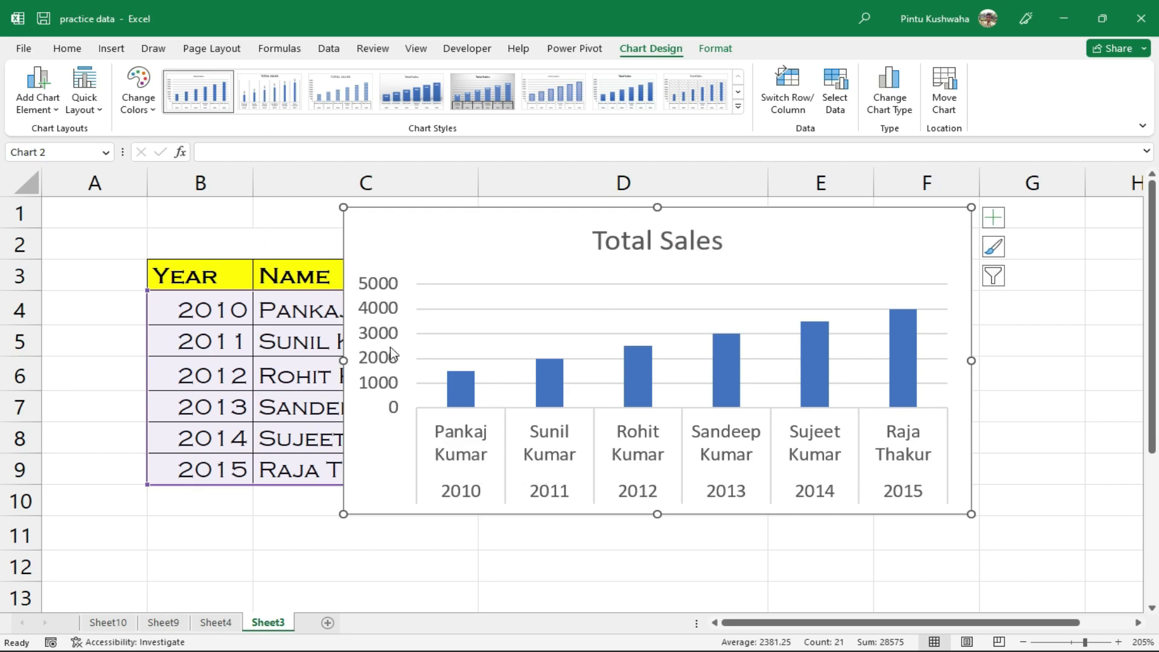
drag(566, 234, 566, 265)
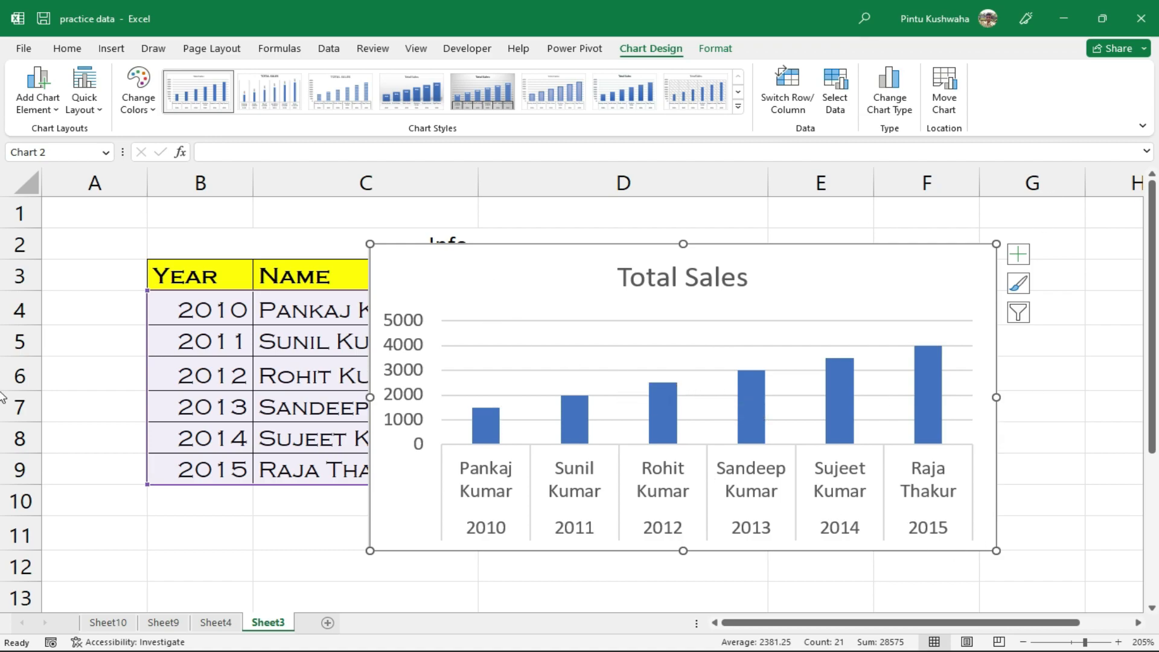
Change the Total Sales column chart to a pie chart after previewing Line, Scatter, Area and Stock types
right_click(611, 383)
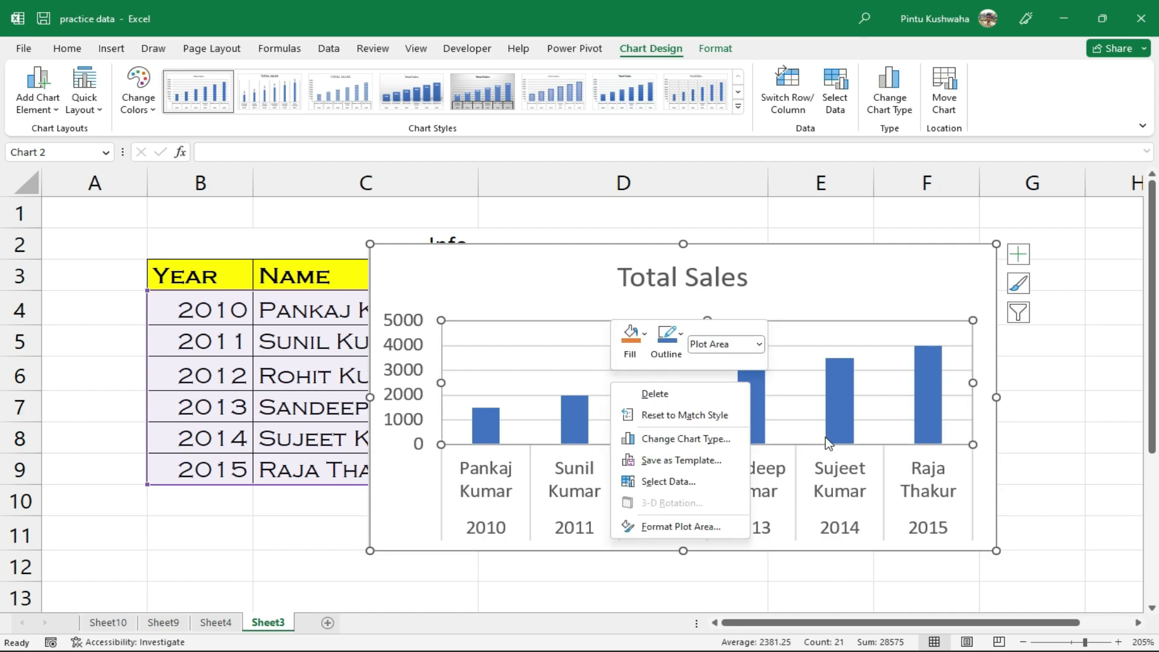
click(996, 510)
right_click(995, 509)
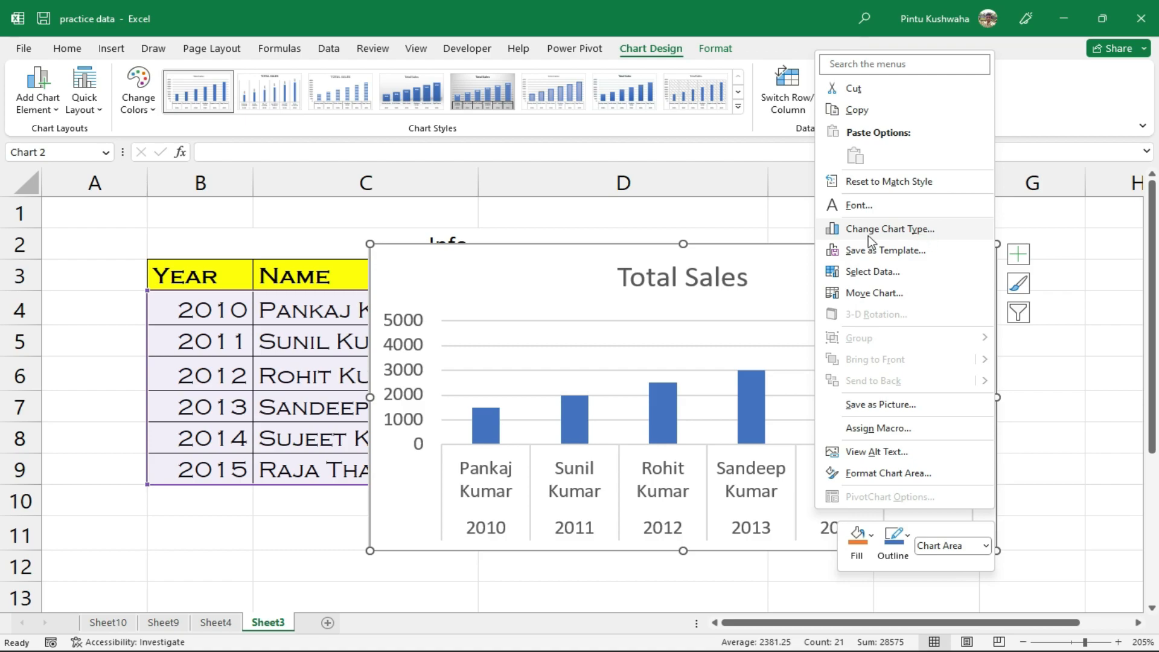
click(936, 233)
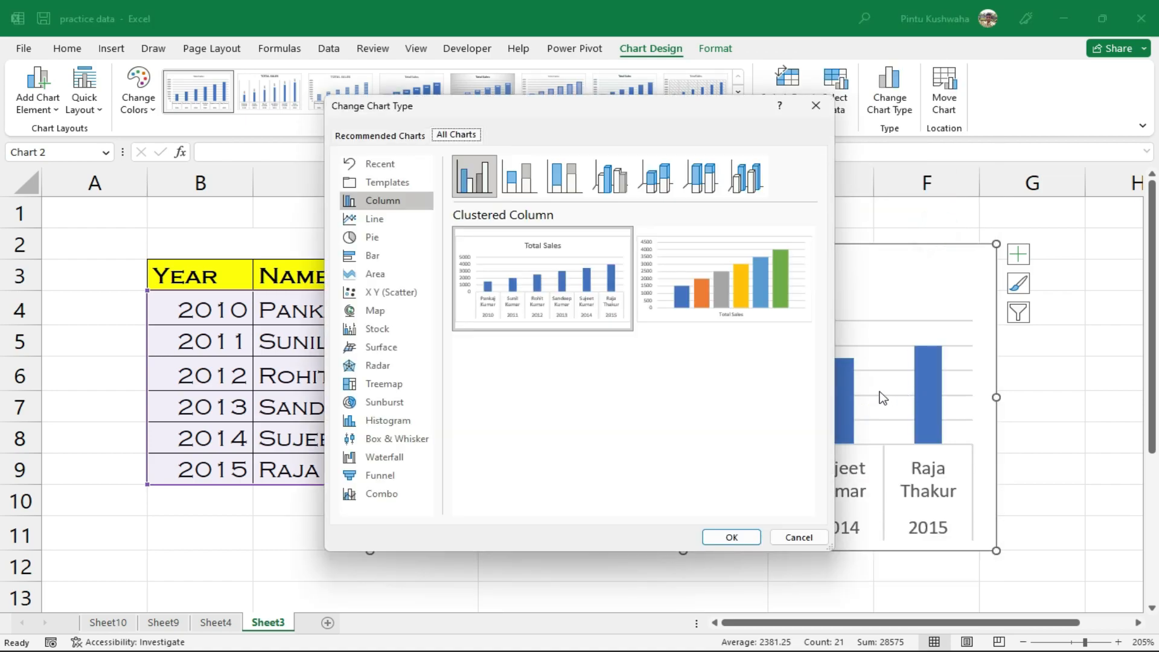
click(355, 217)
click(371, 292)
click(372, 275)
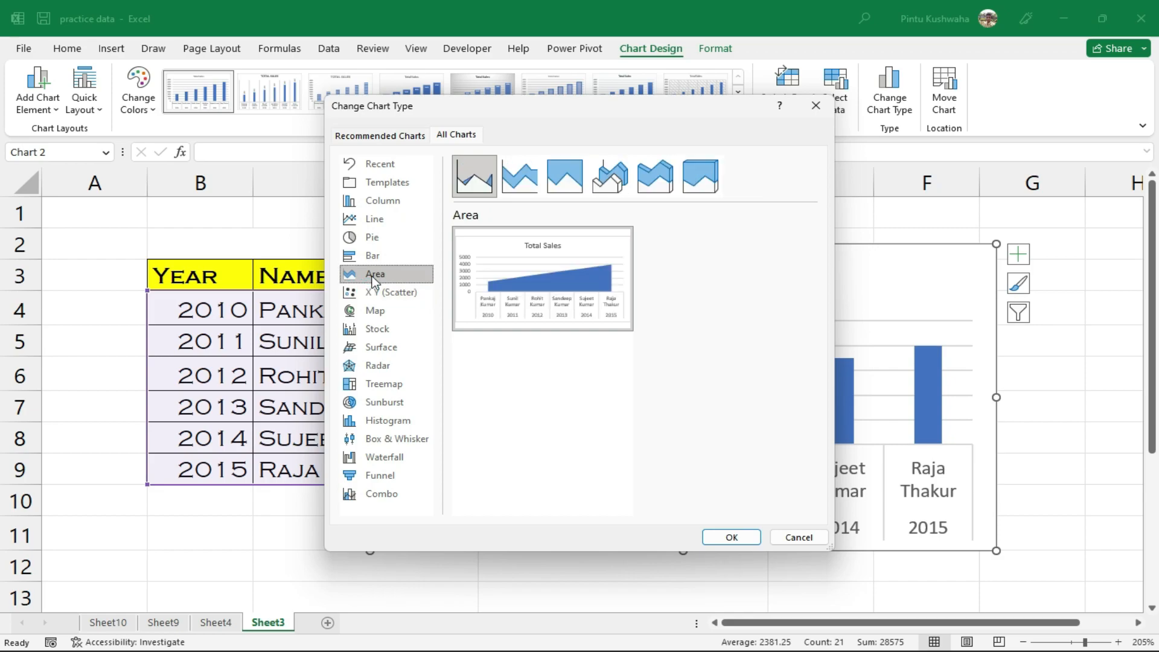
click(378, 330)
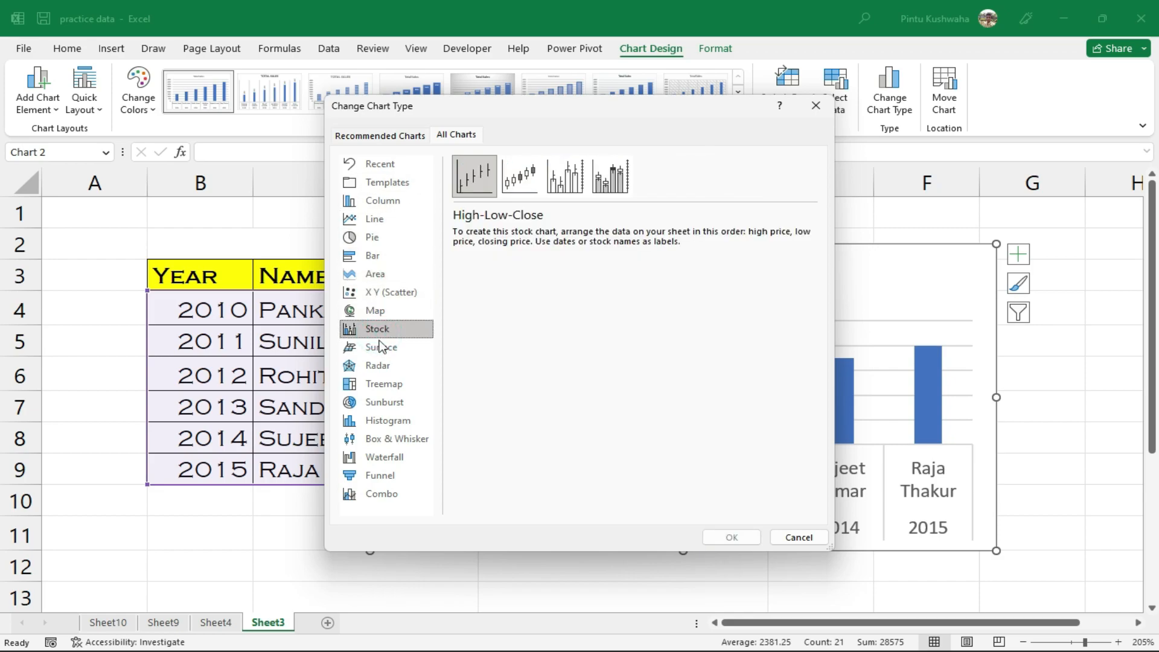
click(386, 238)
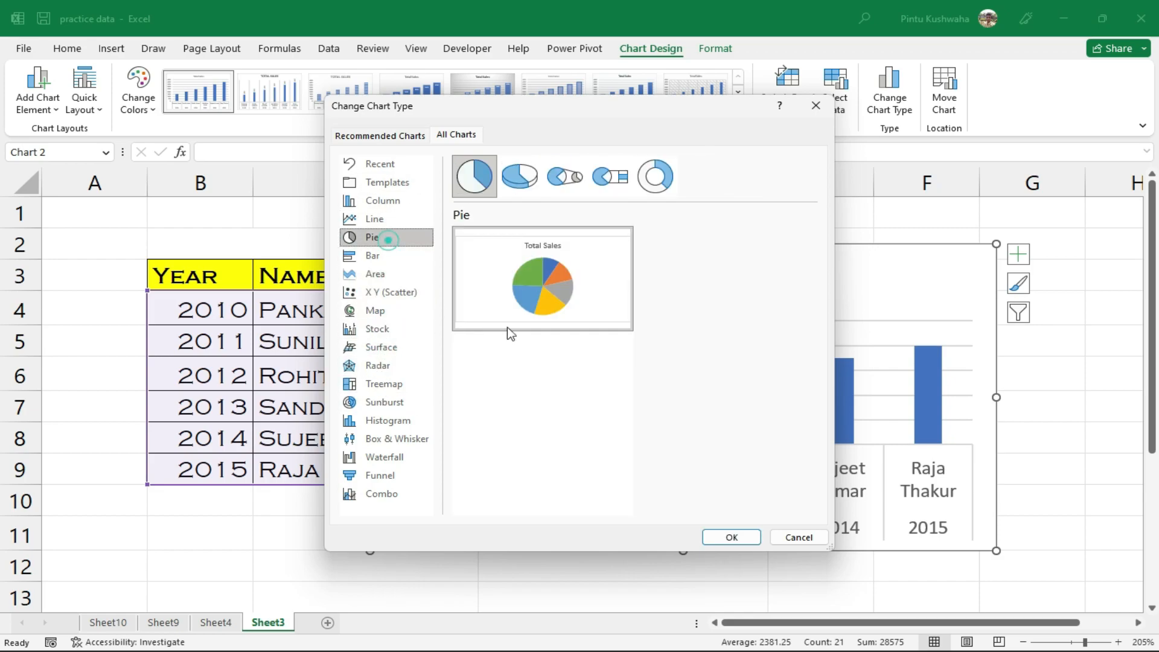
click(732, 538)
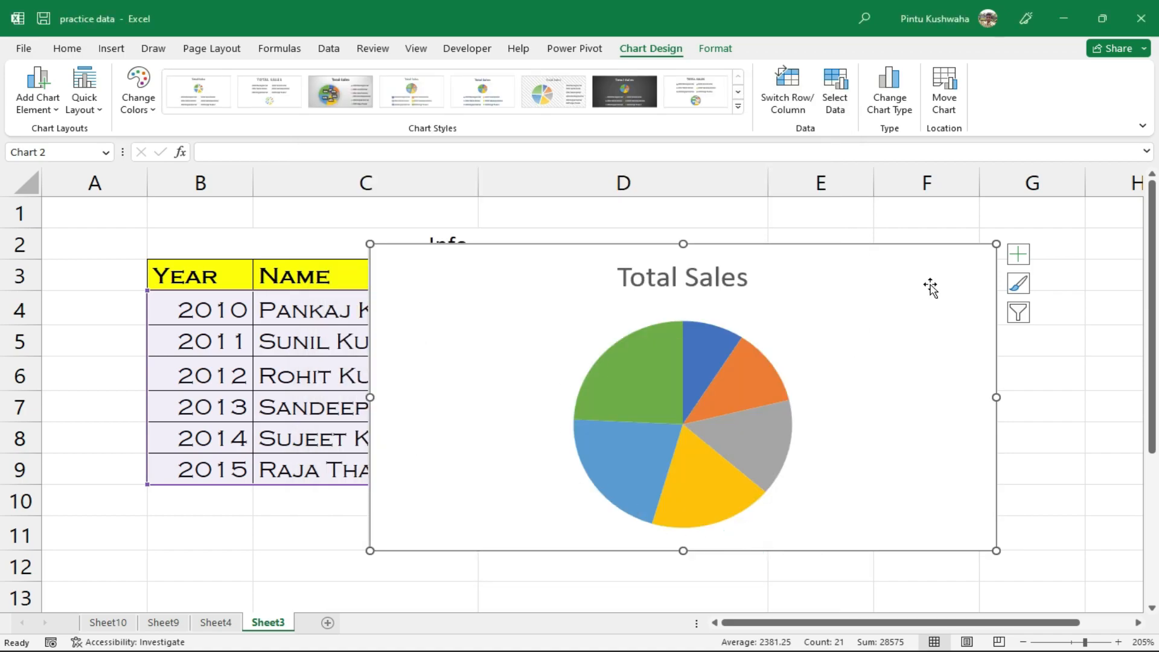
mouse_move(738, 502)
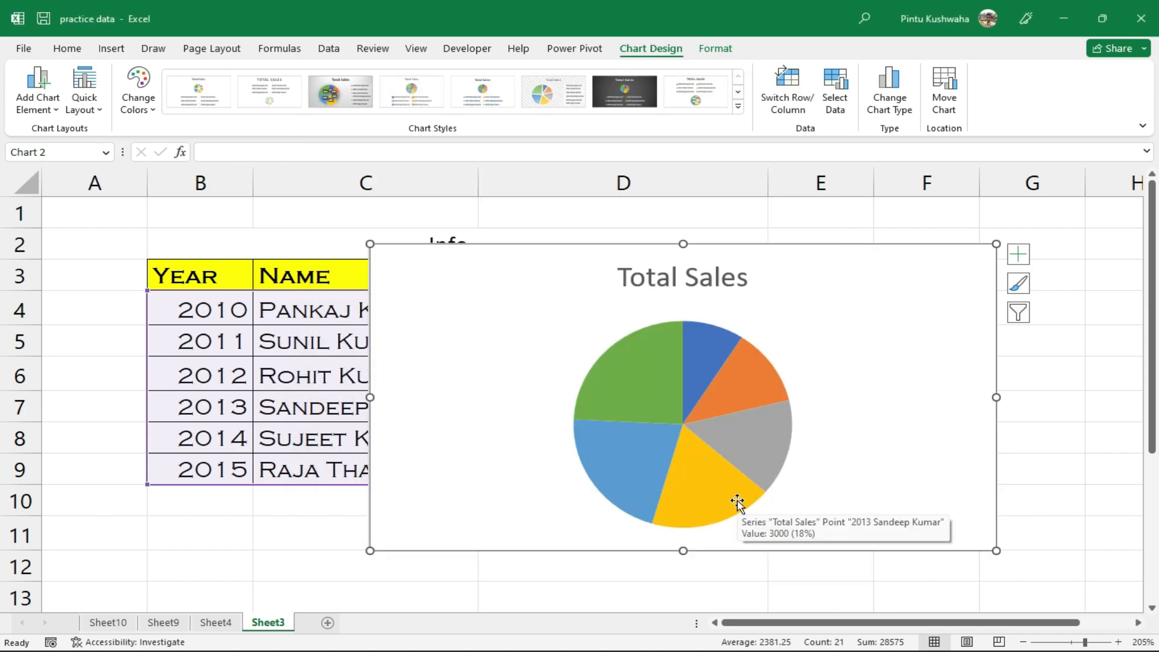
mouse_move(701, 439)
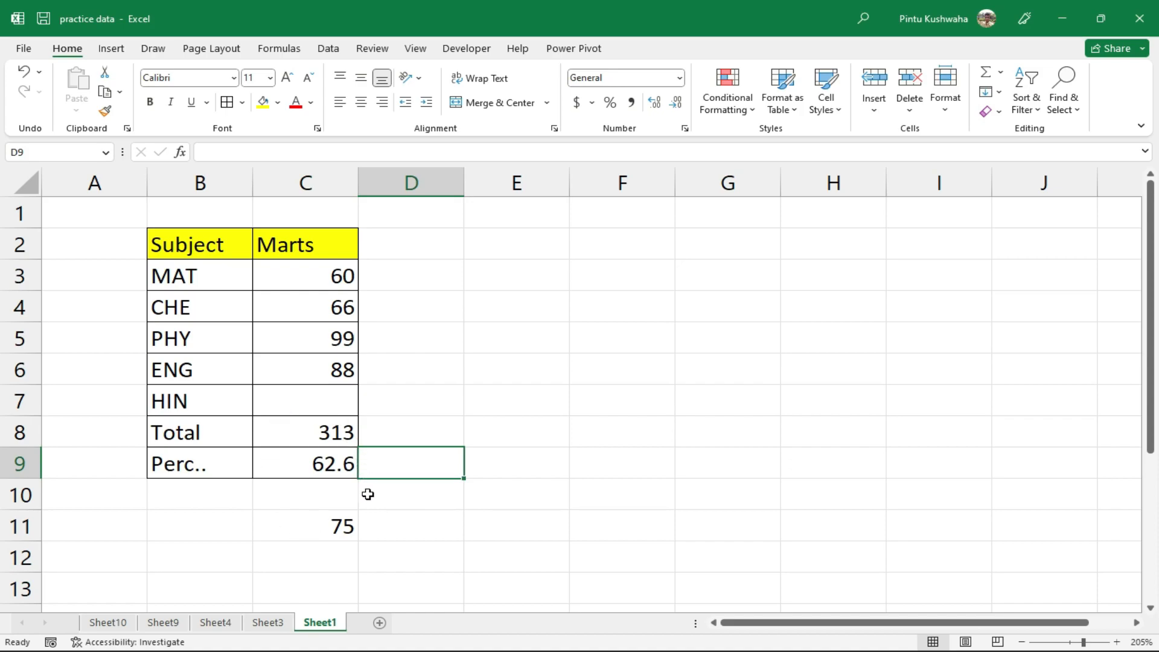
Review the C9 percentage, blank HIN mark in C7 and target 75 in C11, then bring up What-If Analysis
click(292, 460)
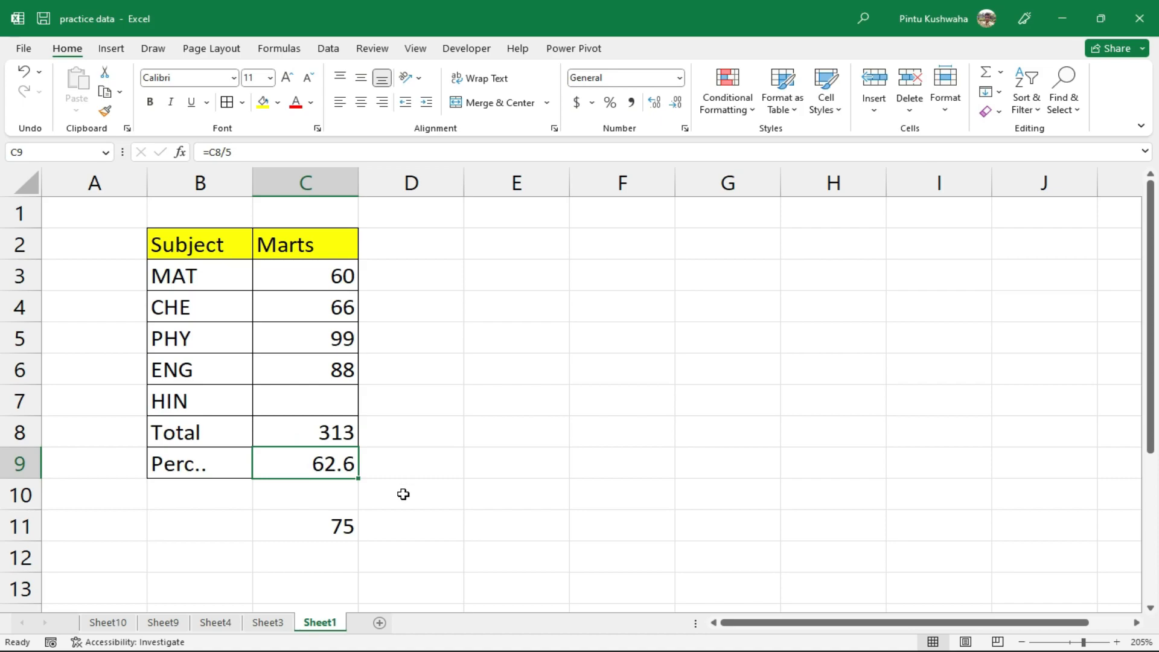
click(345, 525)
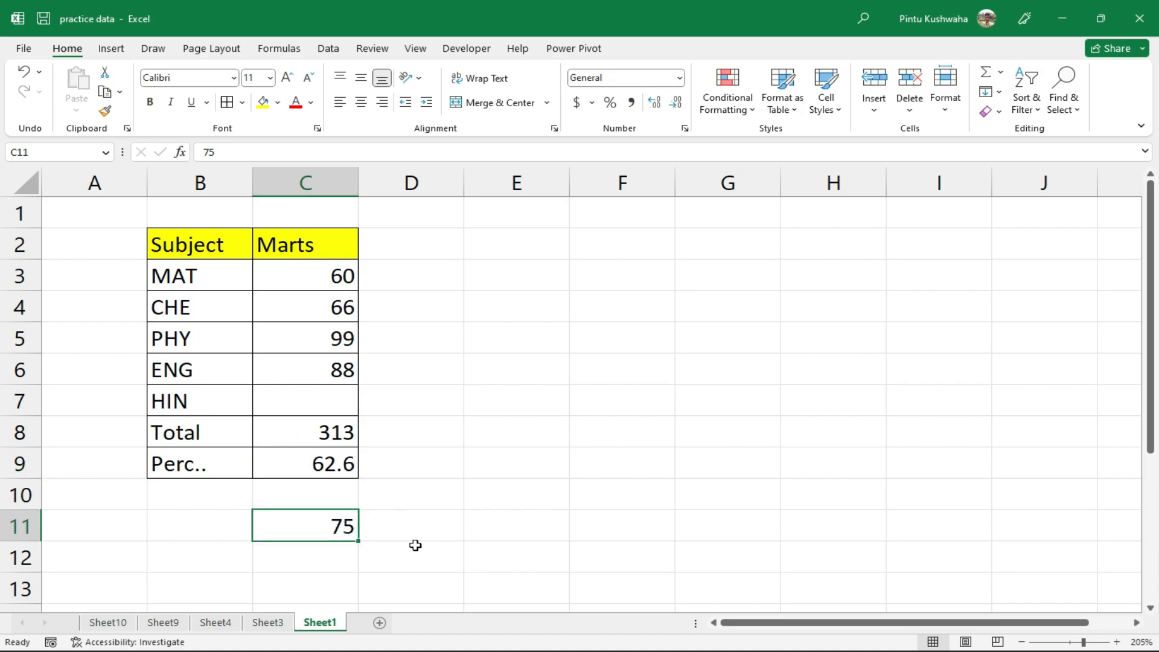
click(321, 403)
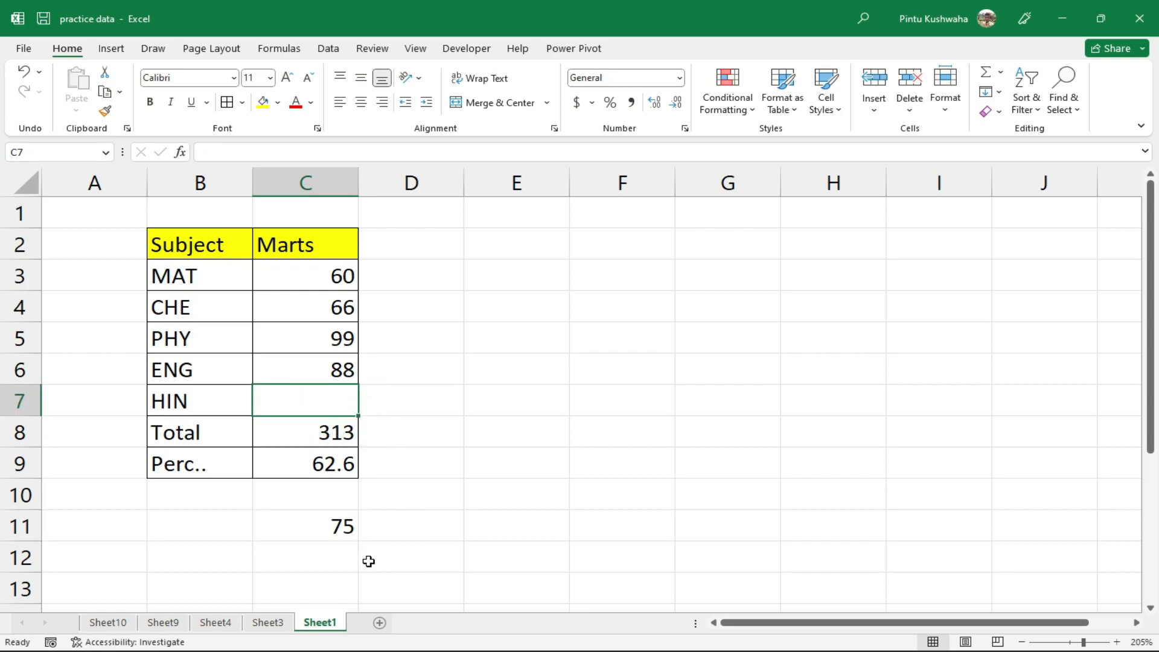
click(324, 531)
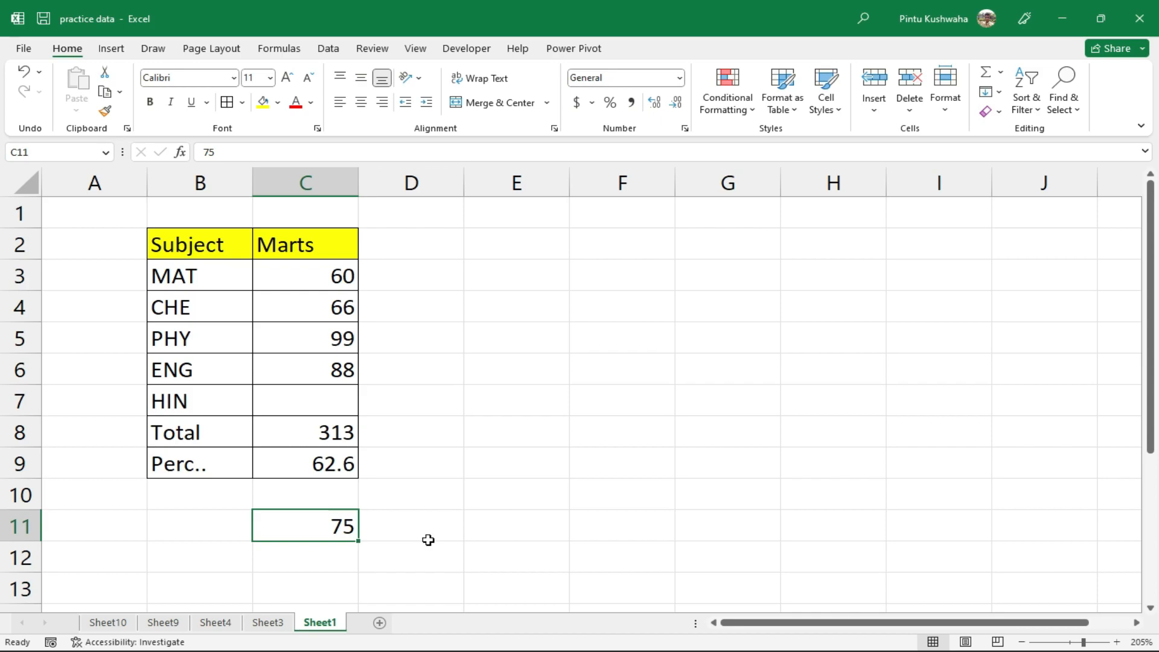
click(330, 49)
click(803, 115)
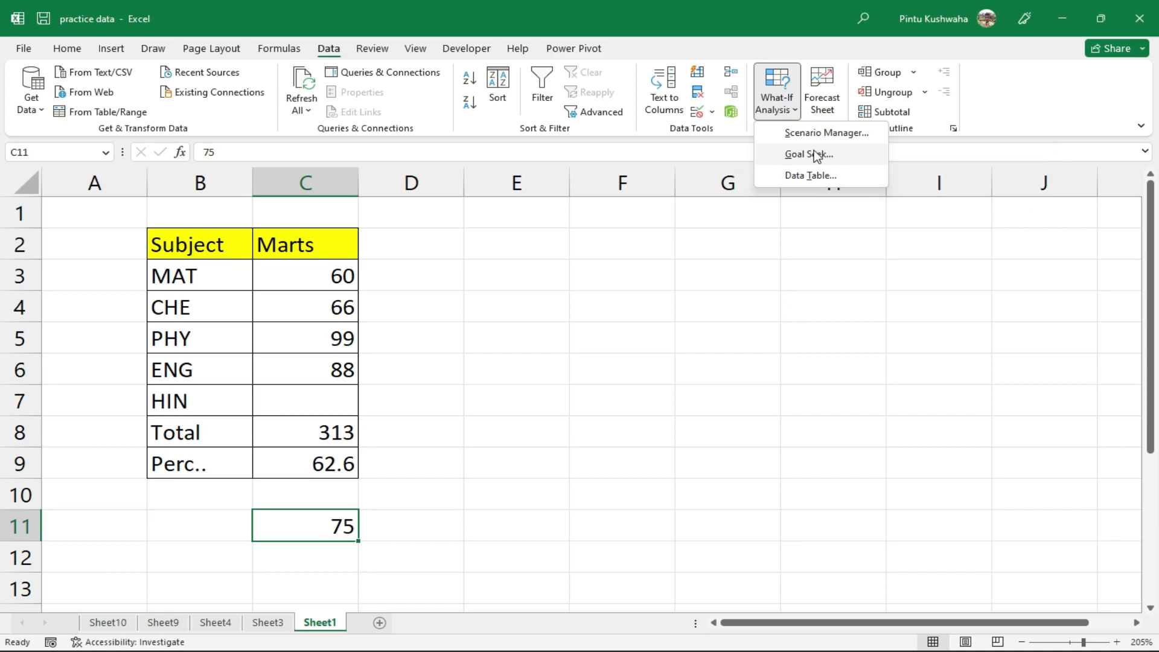
Goal Seek C9 to 75 by changing the HIN mark in C7, accepting the result of 62
click(812, 155)
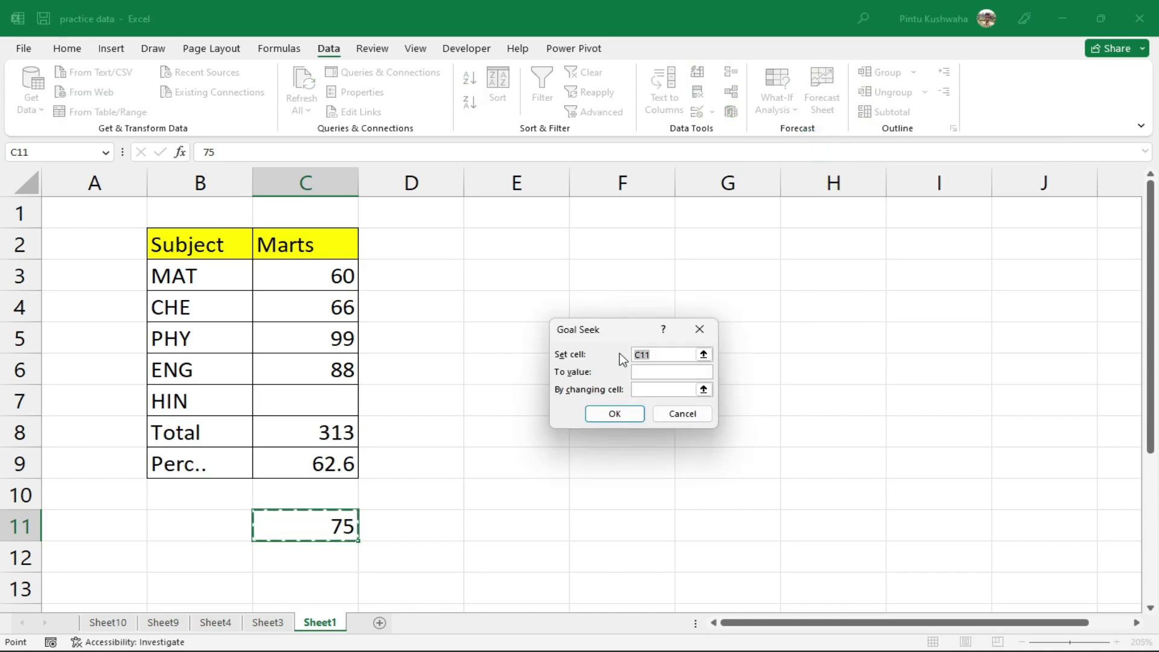
click(308, 464)
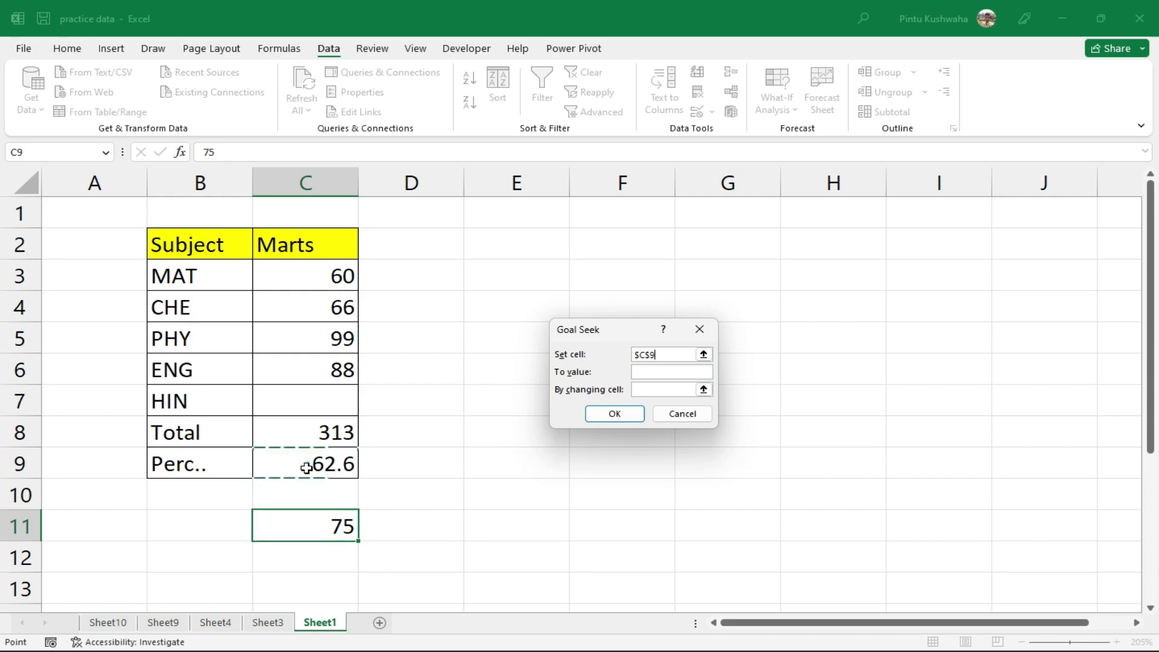
click(669, 373)
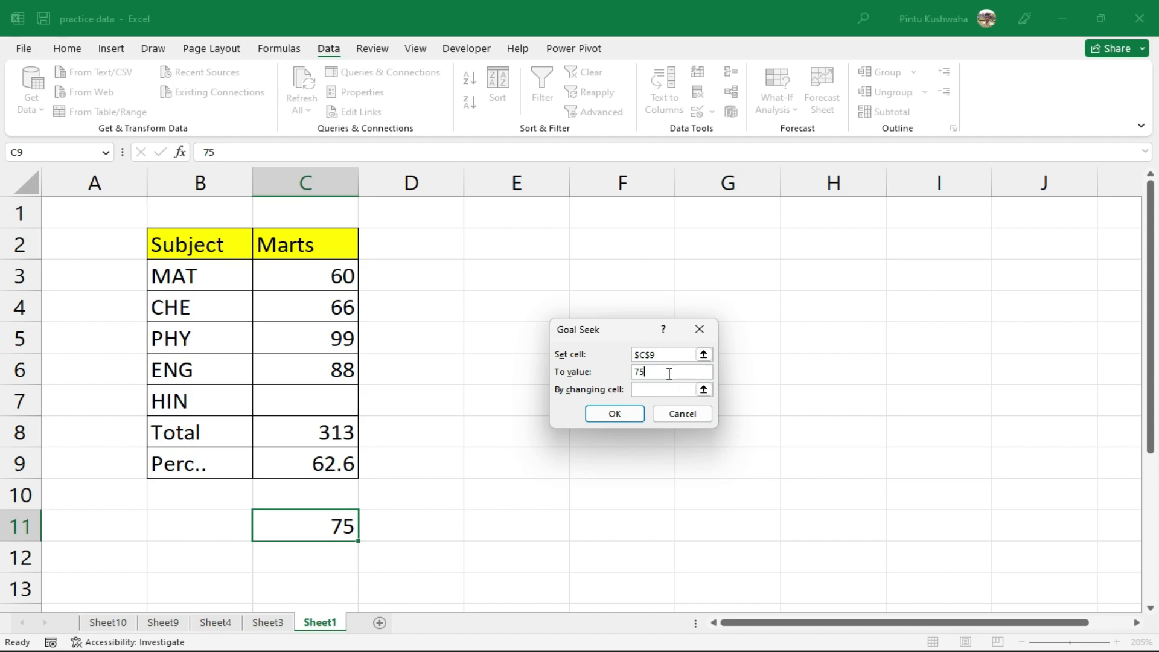
click(667, 389)
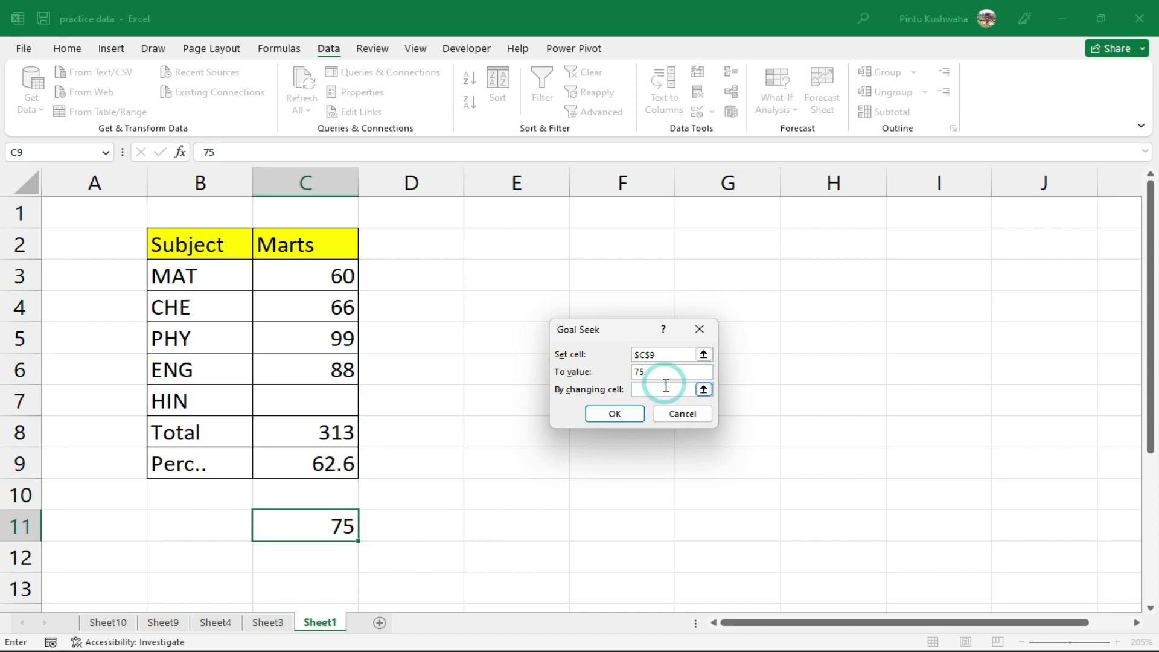
click(313, 403)
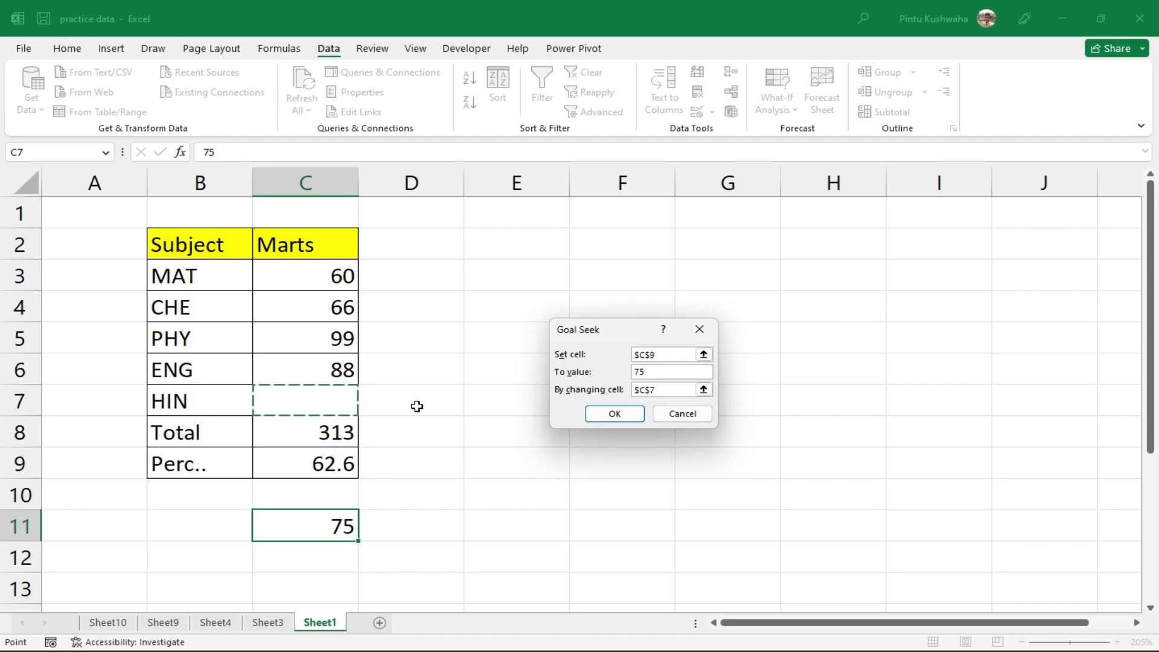
click(611, 414)
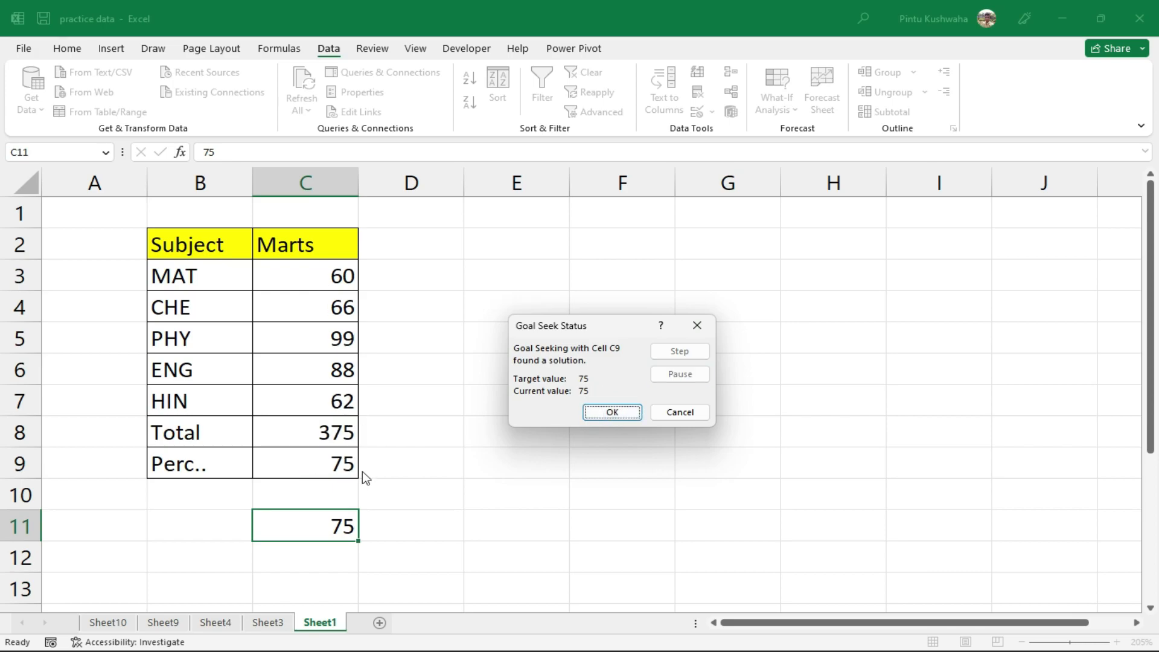
click(632, 415)
click(325, 404)
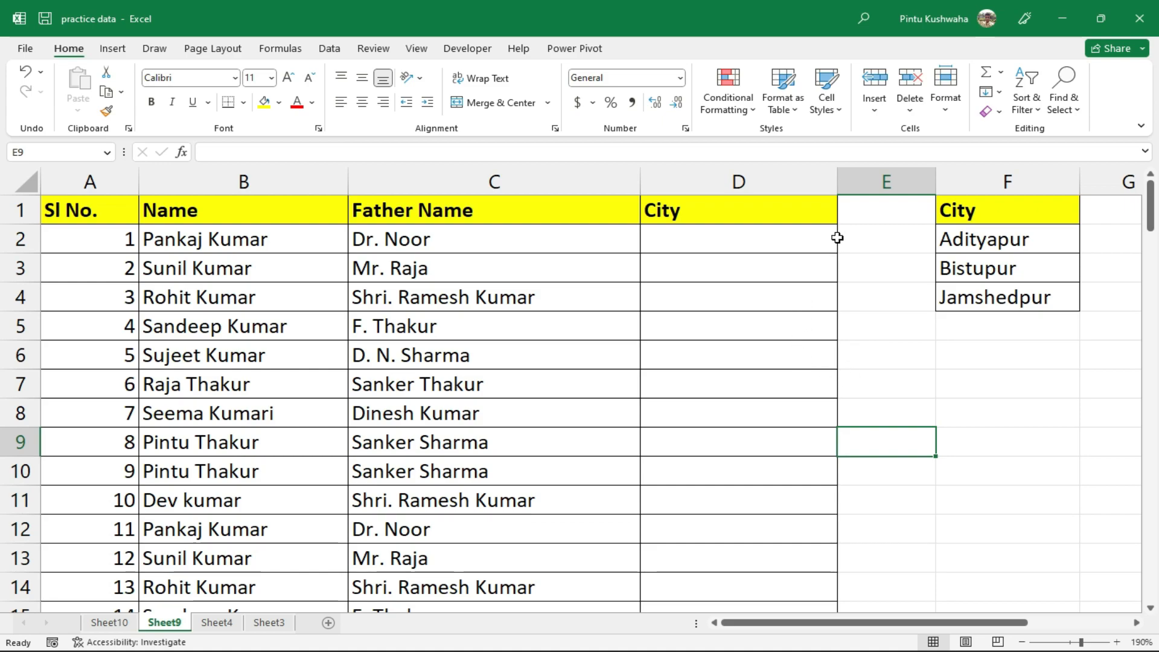
Restrict the City cells from D2 down to a list sourced from F2:F4
drag(719, 245, 733, 559)
scroll(697, 528, up, 20)
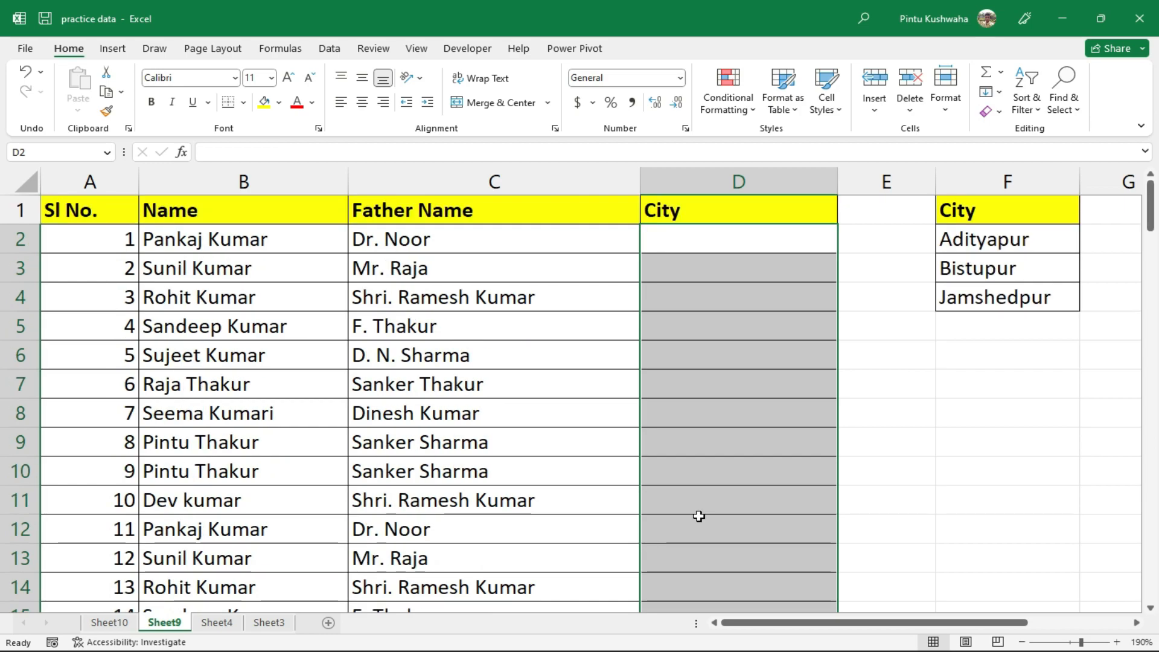
click(326, 52)
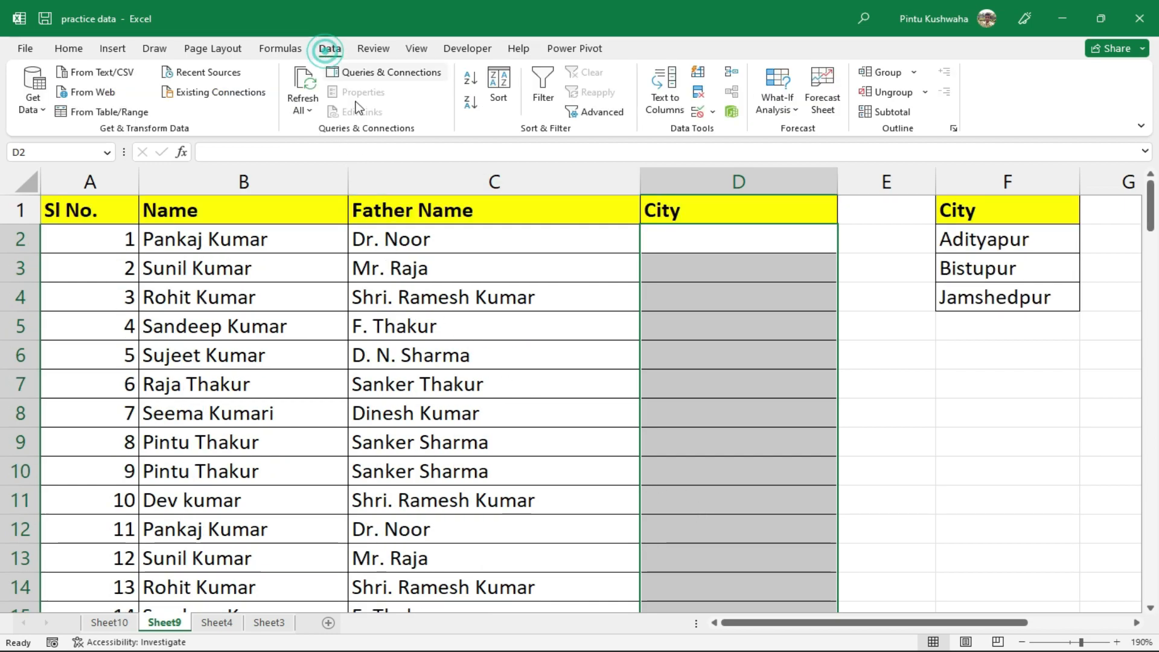
click(713, 114)
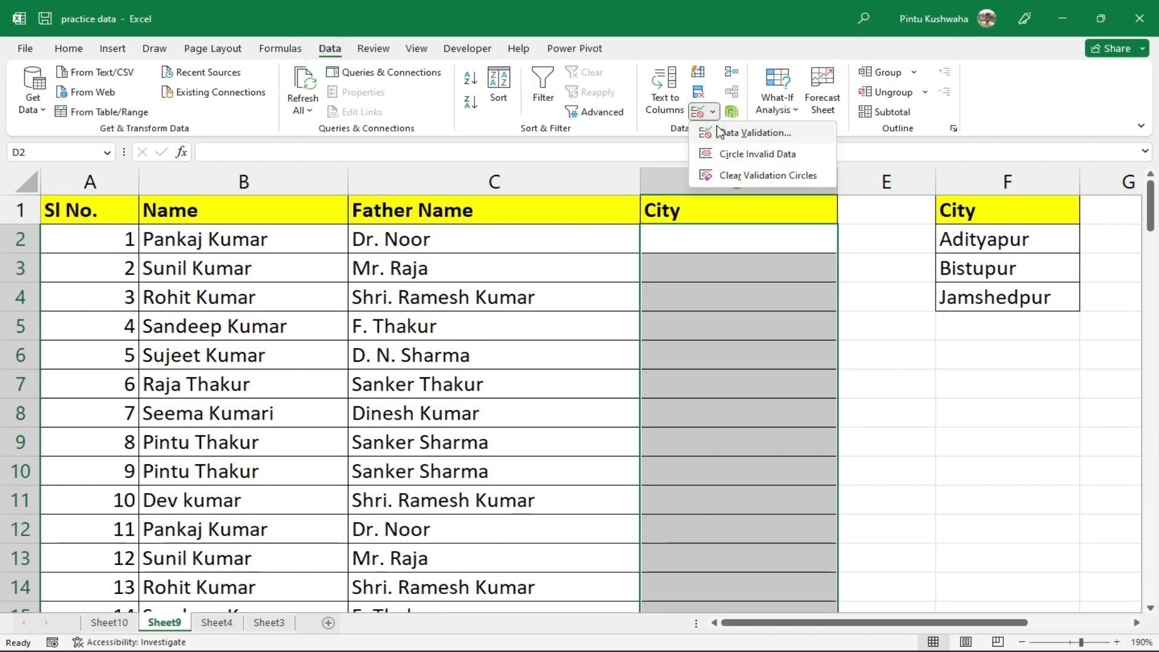
click(717, 130)
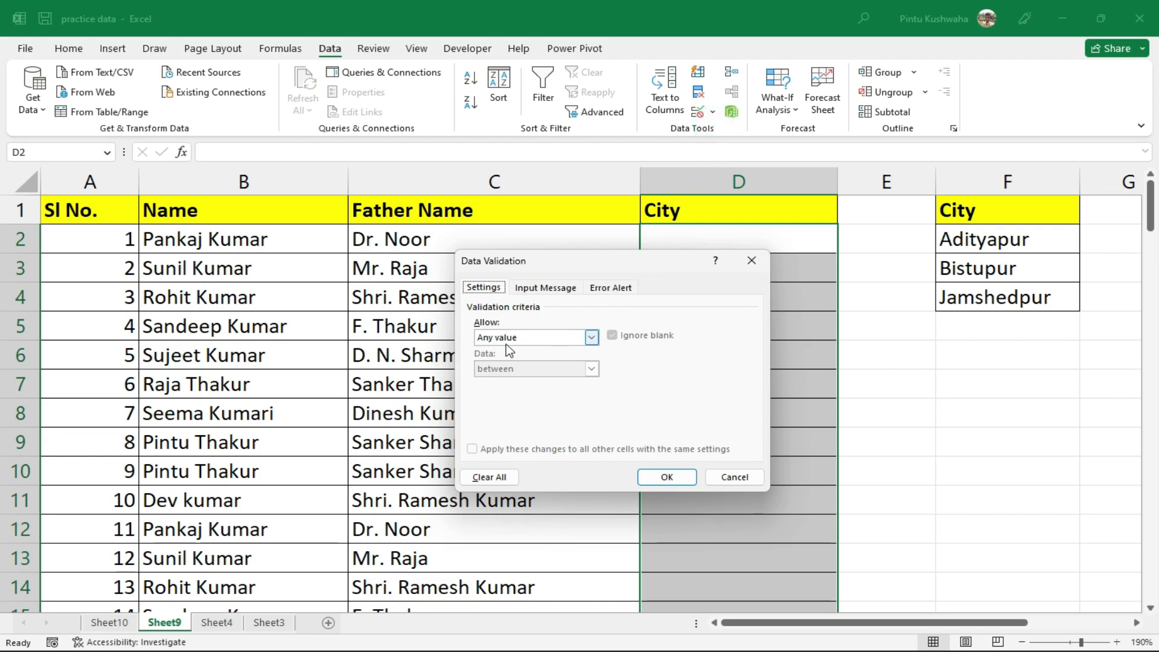
click(593, 337)
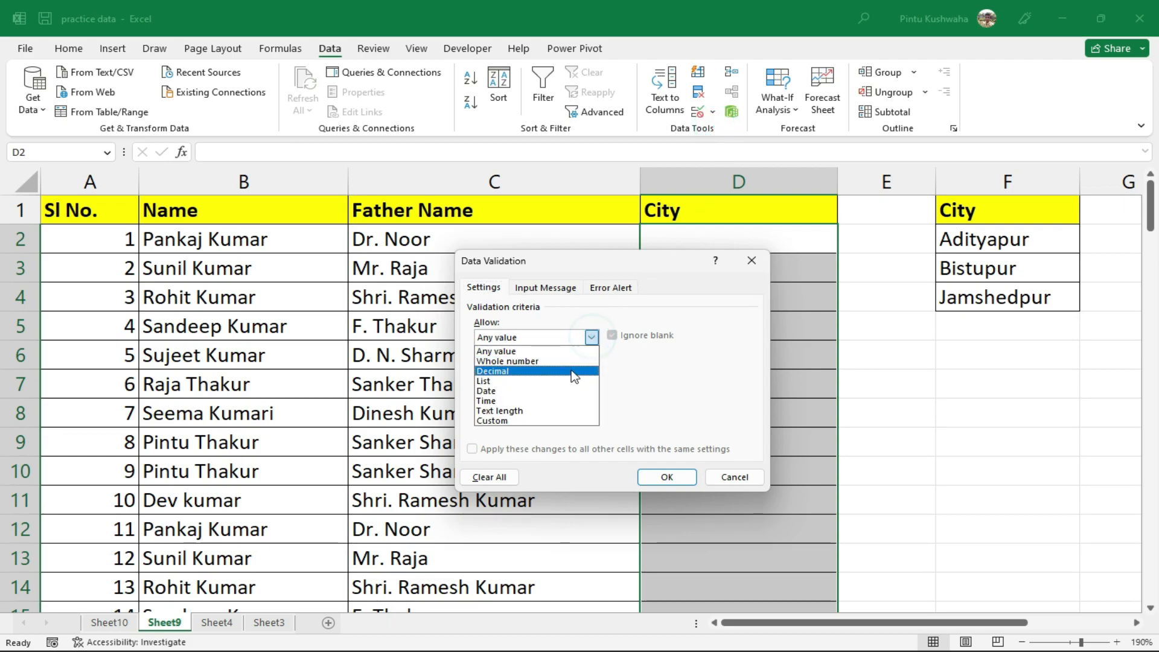
click(564, 383)
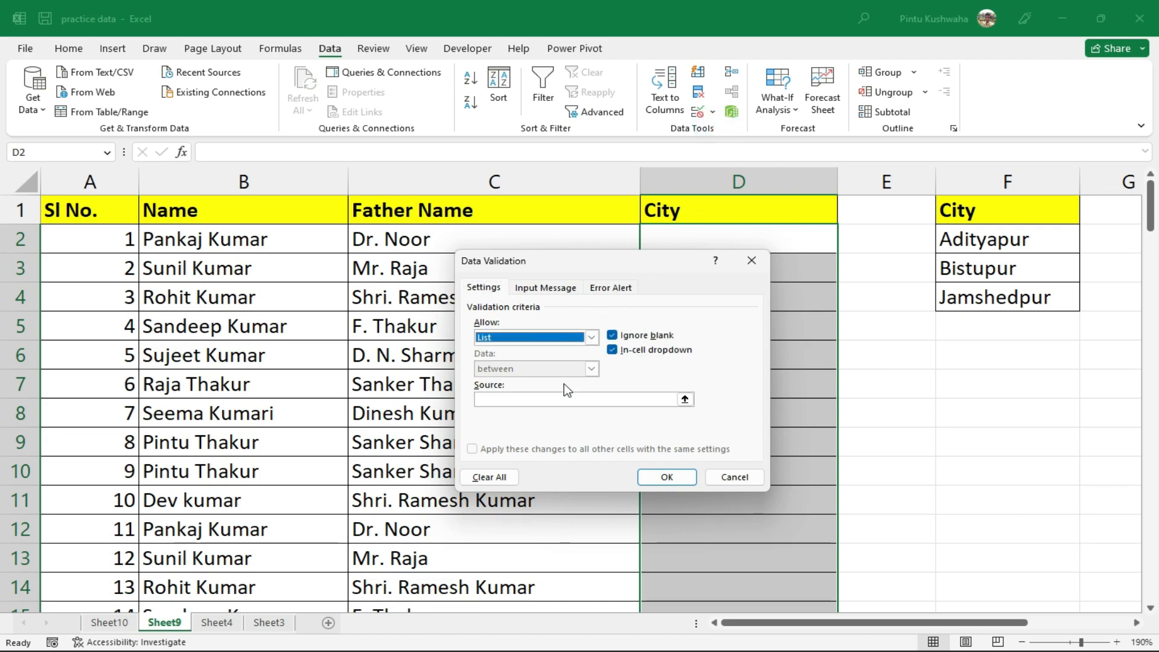
click(533, 399)
drag(1015, 233, 1022, 300)
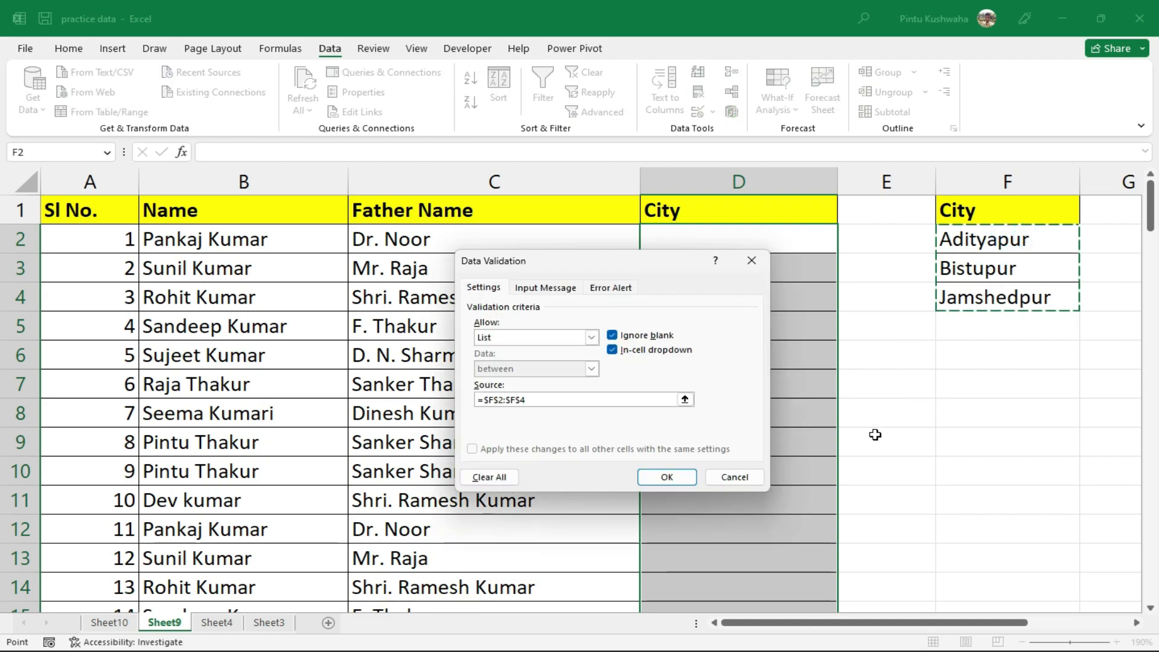
click(671, 477)
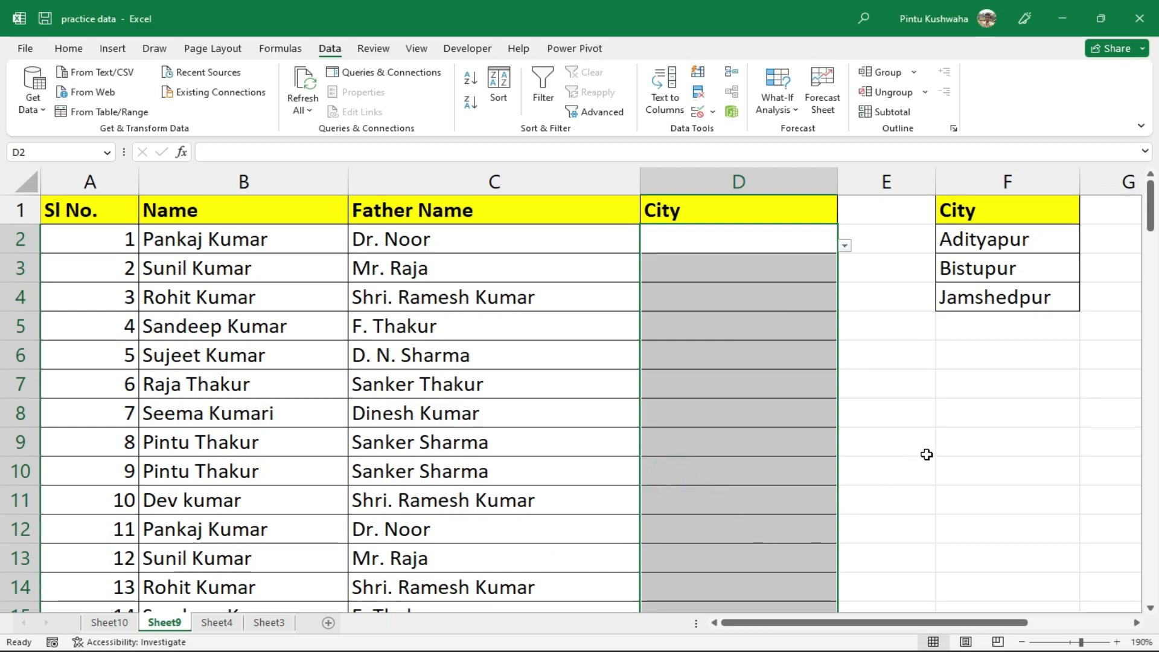
Leave D2 blank and set D5 to Bistupur from its city drop-down
click(846, 246)
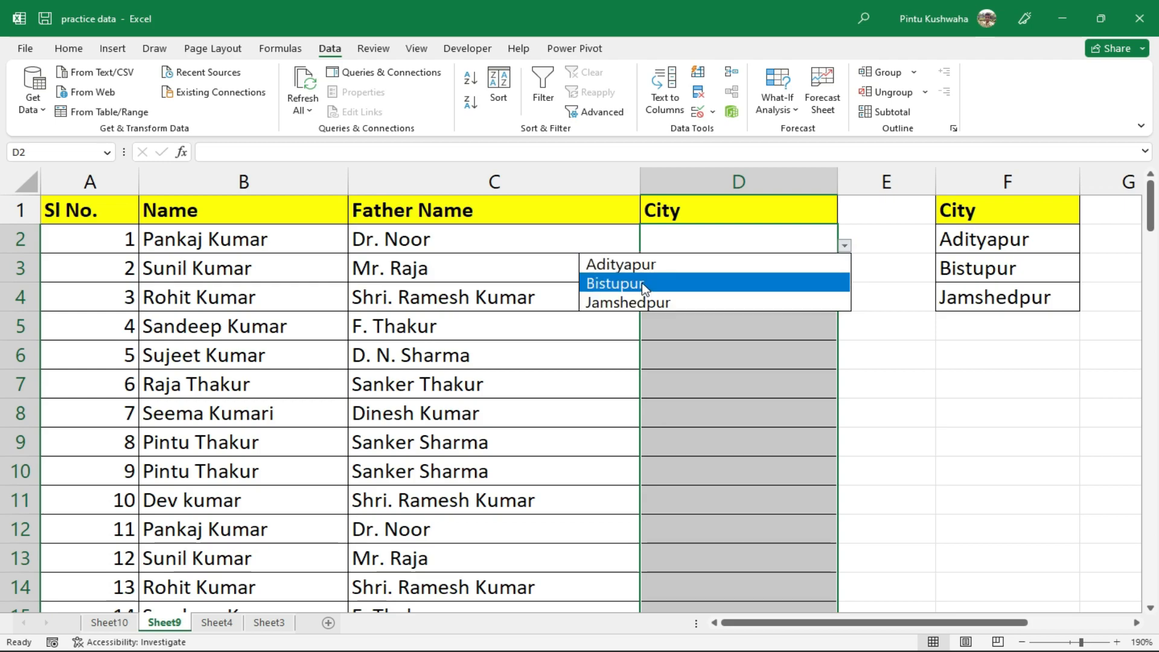
click(960, 456)
click(1064, 440)
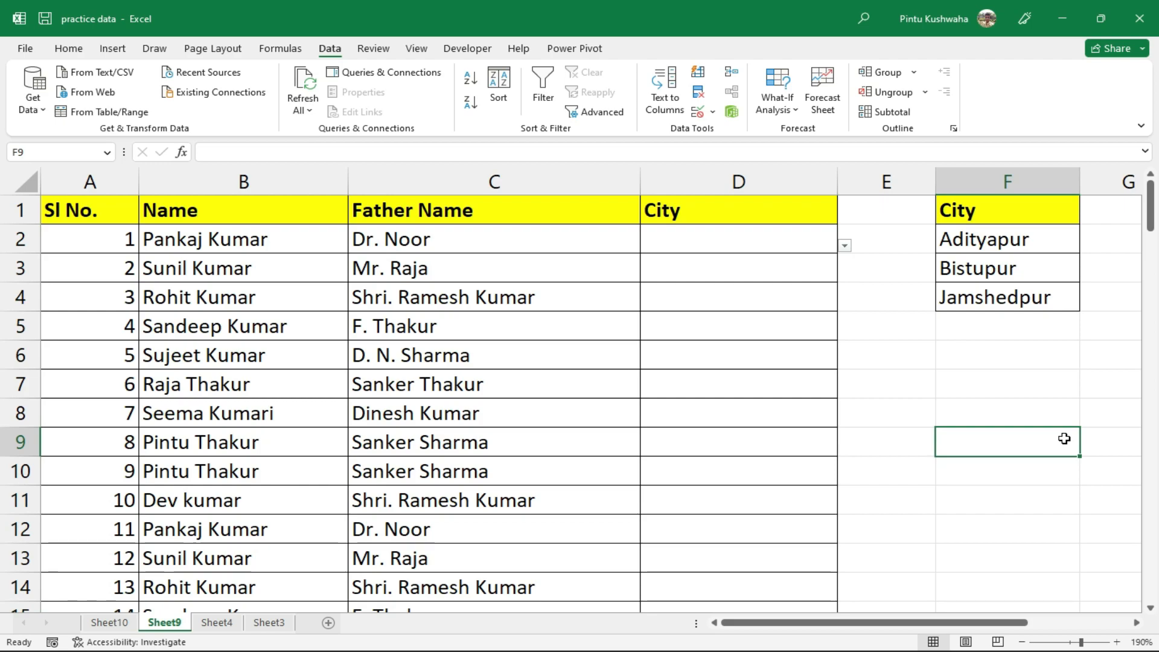
click(805, 372)
click(823, 451)
click(783, 336)
click(792, 323)
click(850, 335)
click(792, 336)
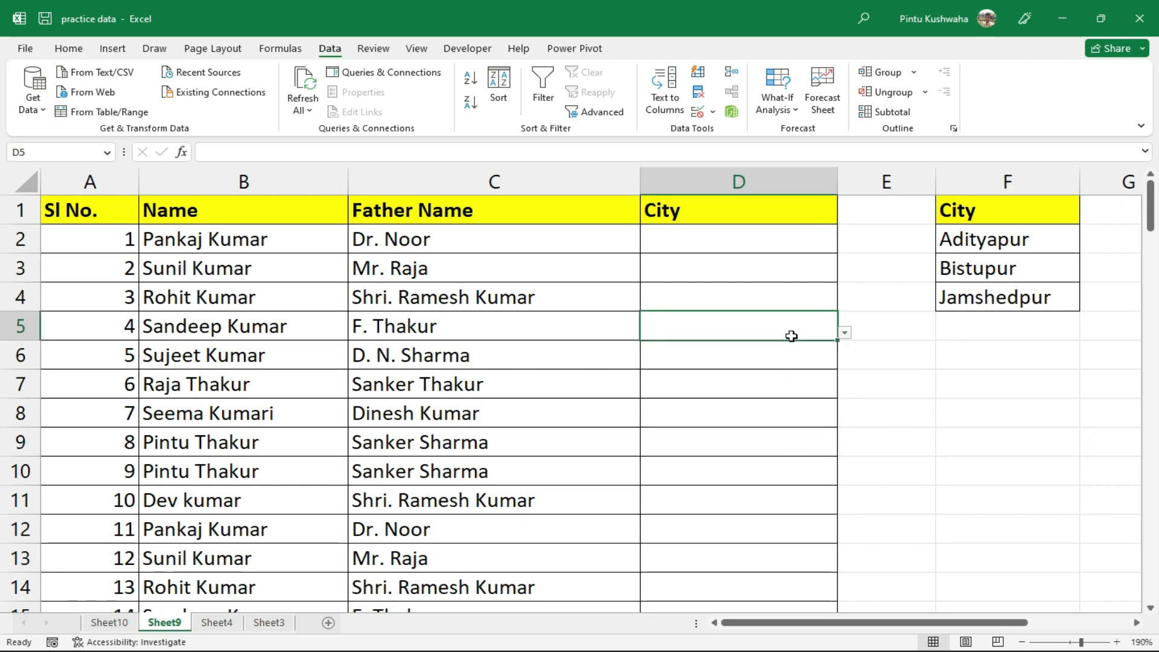
click(843, 334)
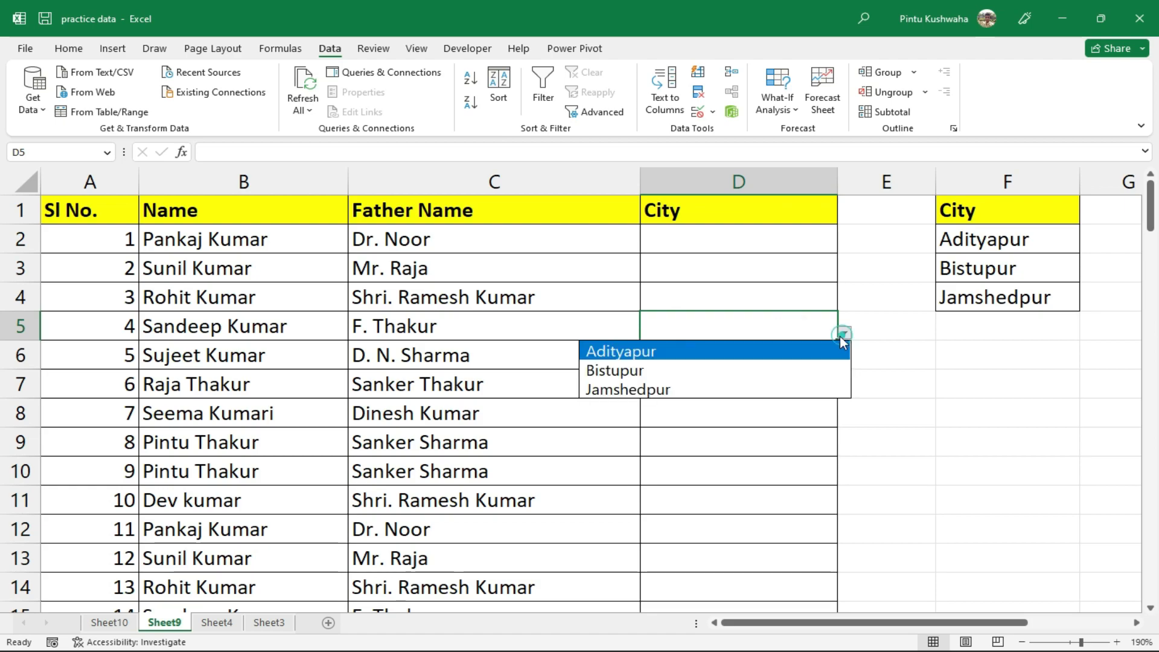
click(745, 374)
Set D8 to Bistupur, D10 to Jamshedpur and D12 to Adityapur, then recheck D2's list
click(744, 415)
click(844, 419)
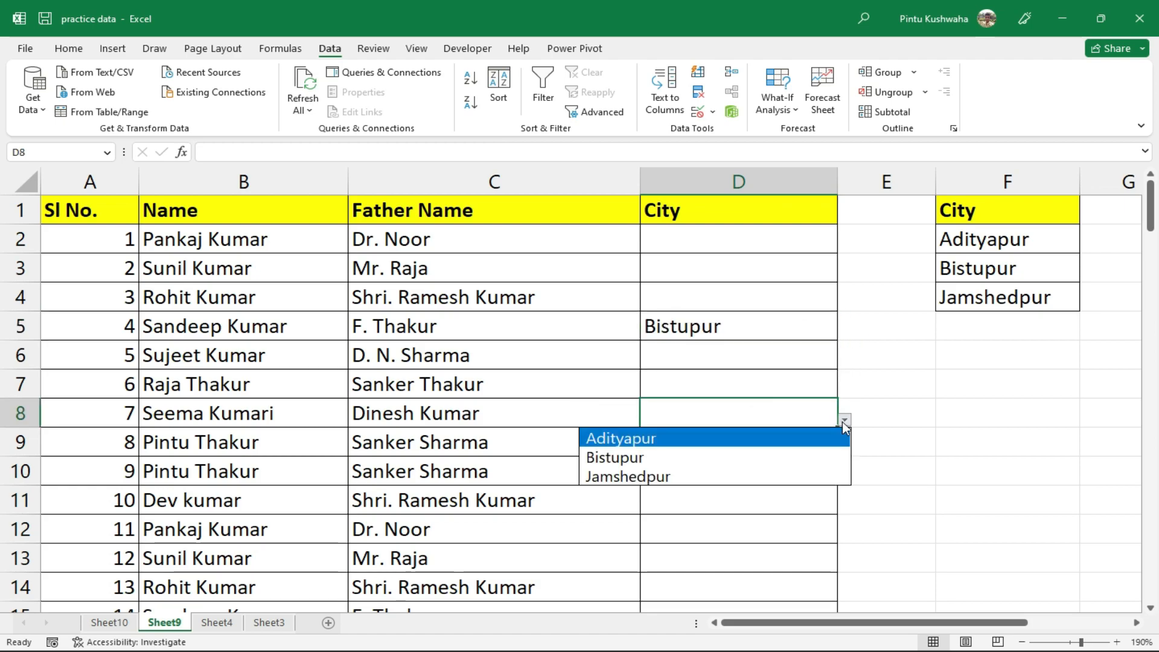
click(754, 454)
click(754, 460)
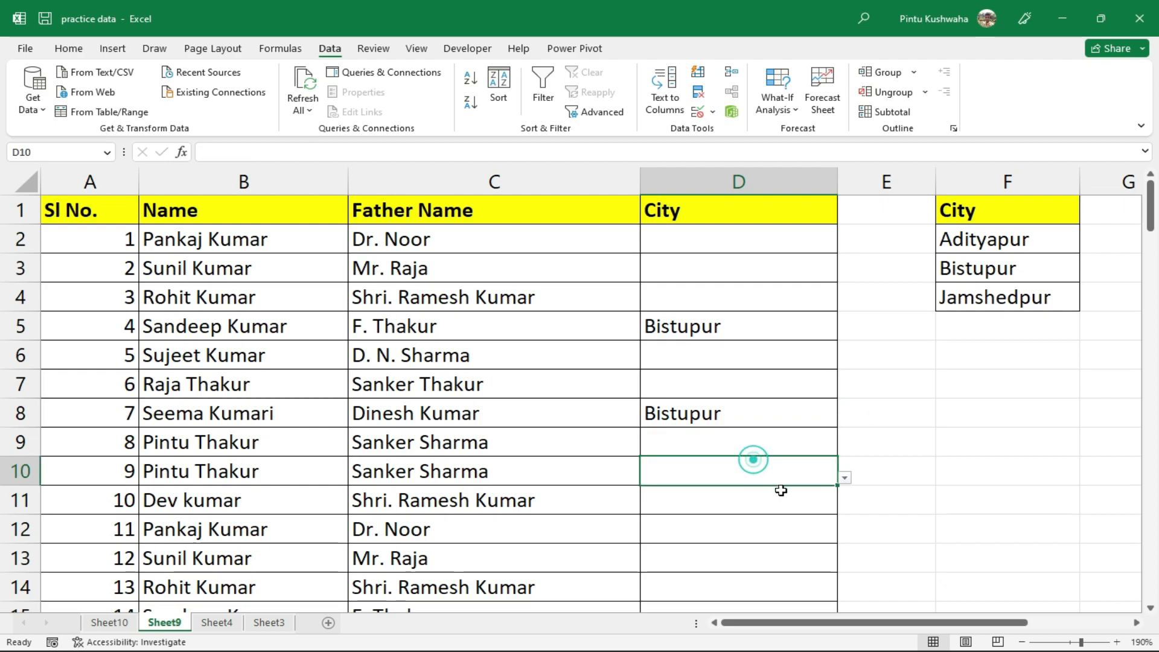
click(846, 477)
click(703, 534)
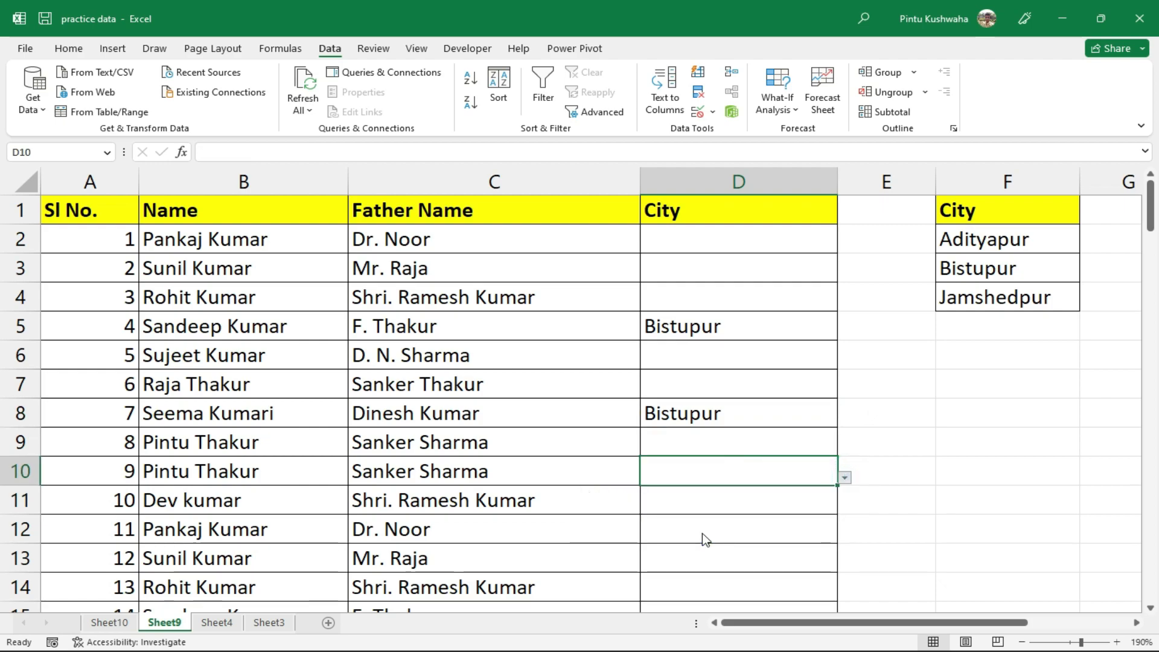
click(740, 528)
click(850, 535)
click(766, 534)
click(842, 538)
click(746, 552)
click(886, 477)
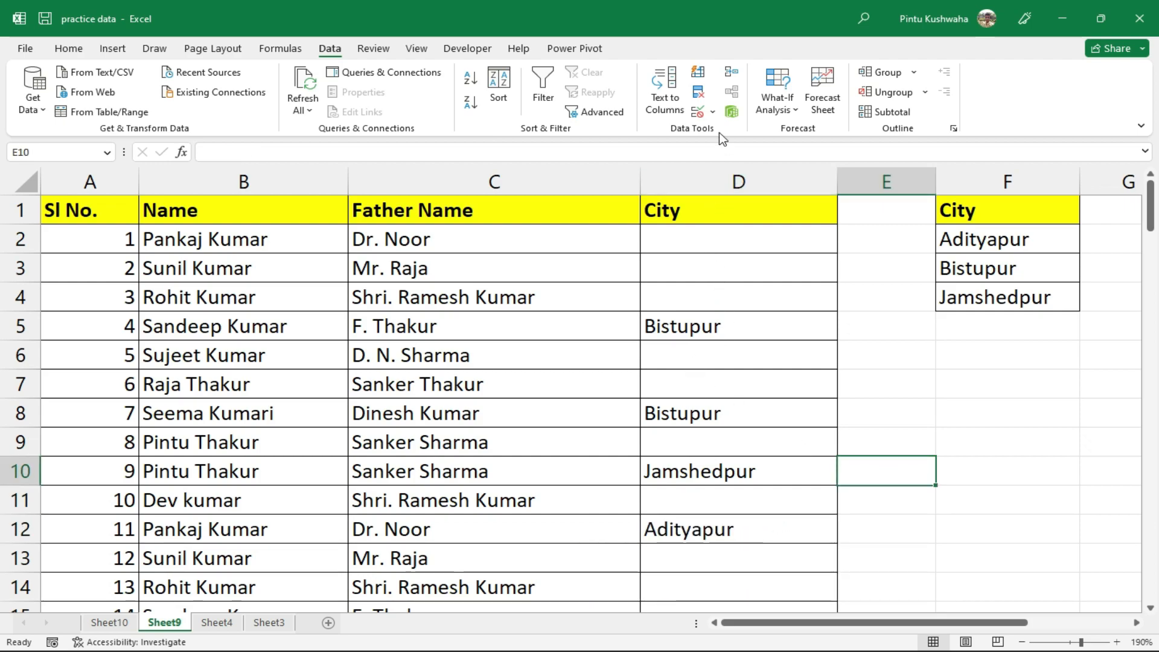
click(713, 112)
click(759, 375)
click(764, 247)
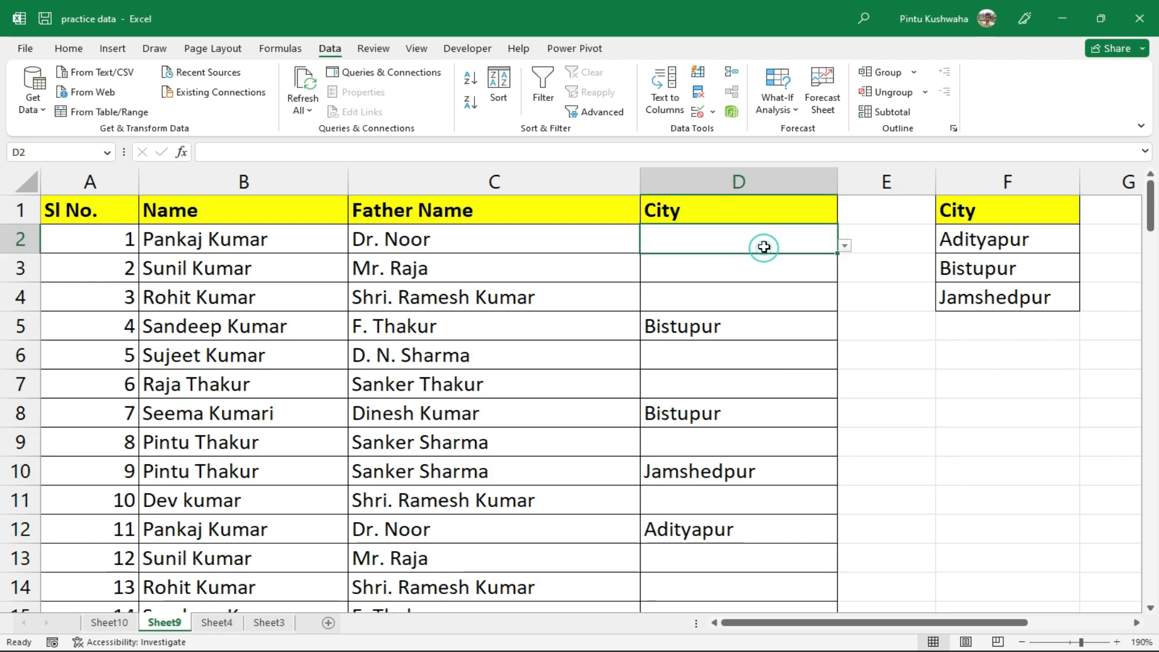
Extend the City list validation to the whole of column D
click(755, 181)
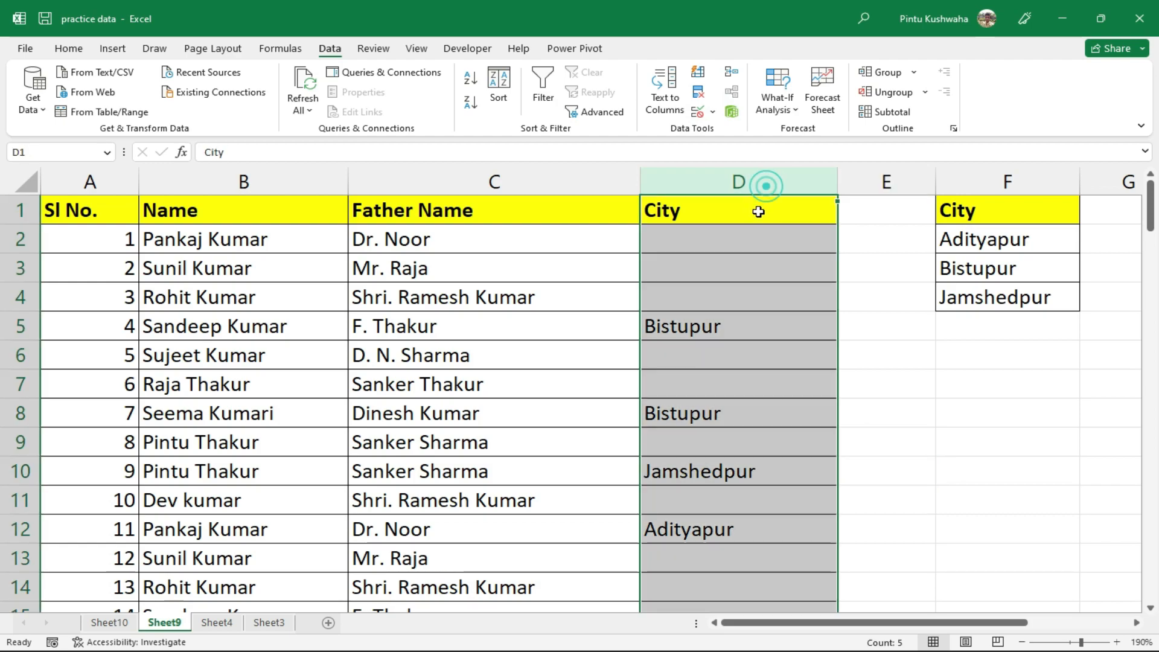
click(715, 114)
click(717, 139)
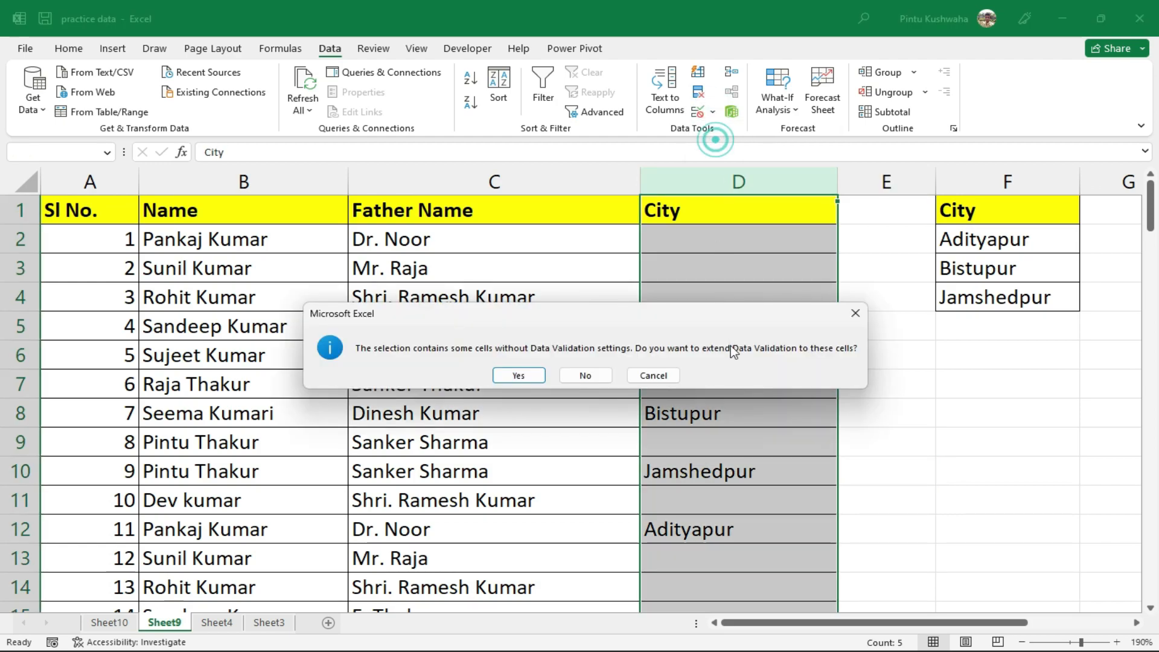
click(519, 376)
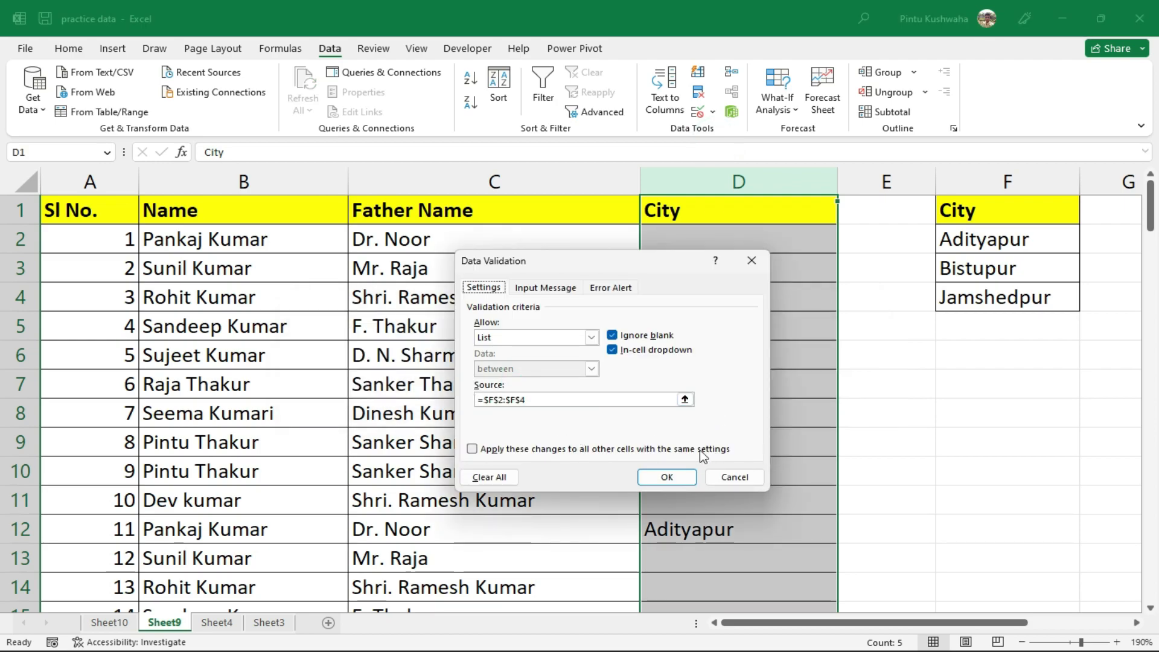
Add a Warning-style error alert titled 'Error' with the message 'do not enter any things'
click(553, 288)
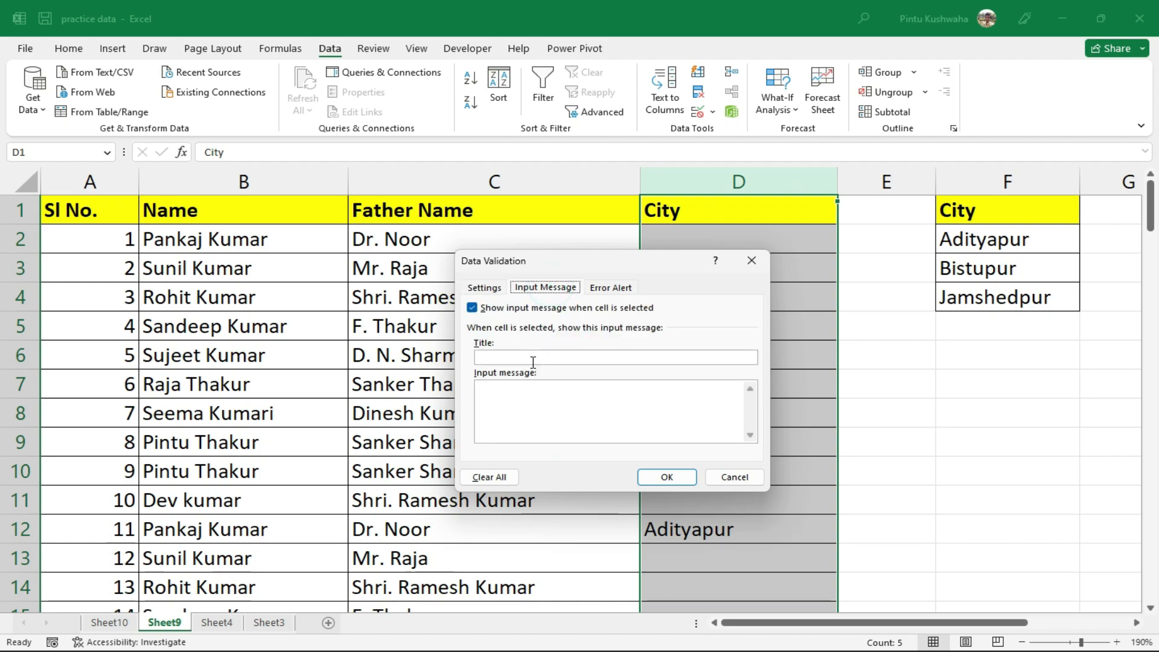
click(617, 290)
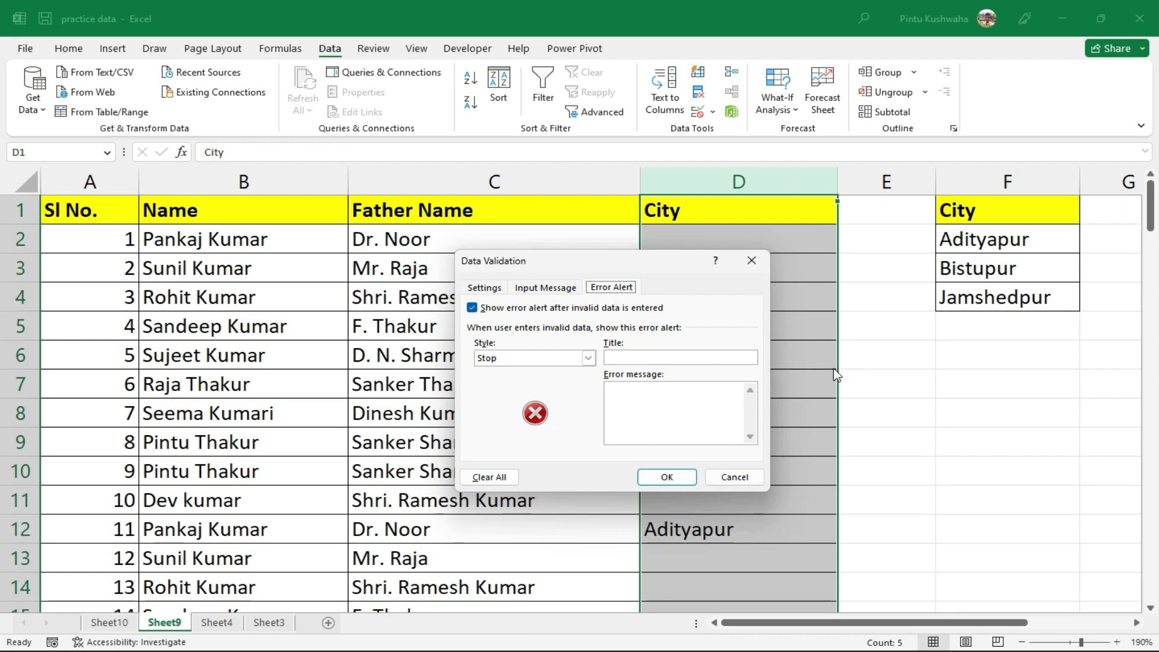
click(644, 357)
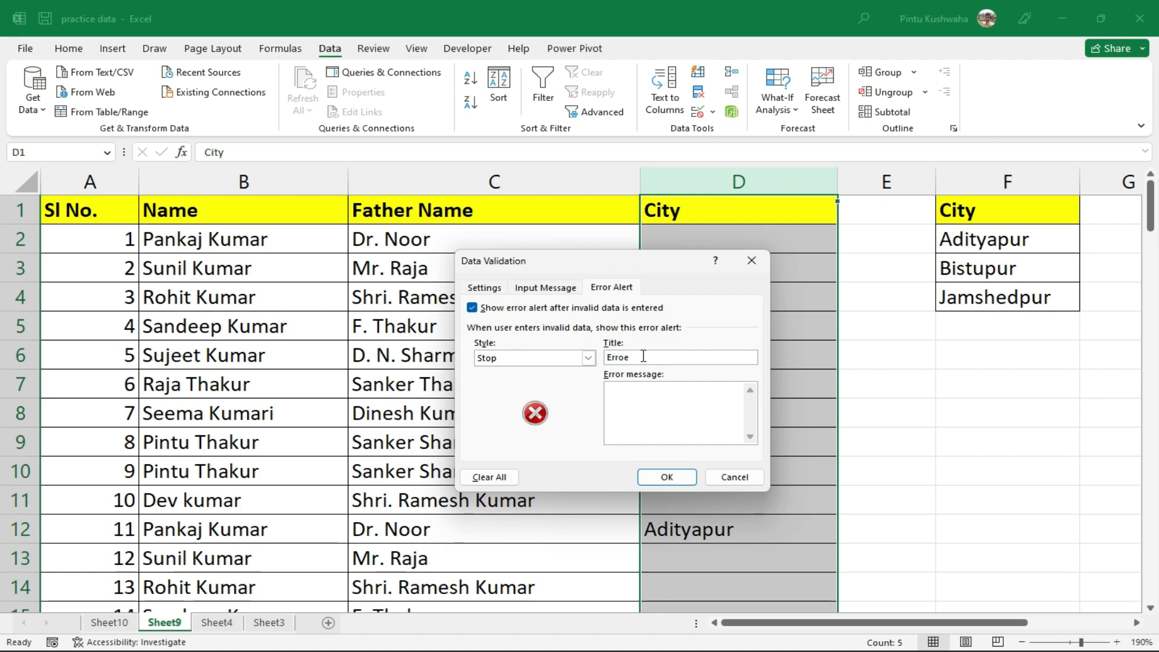
key(BackSpace)
text(r)
click(625, 414)
text(do not enter)
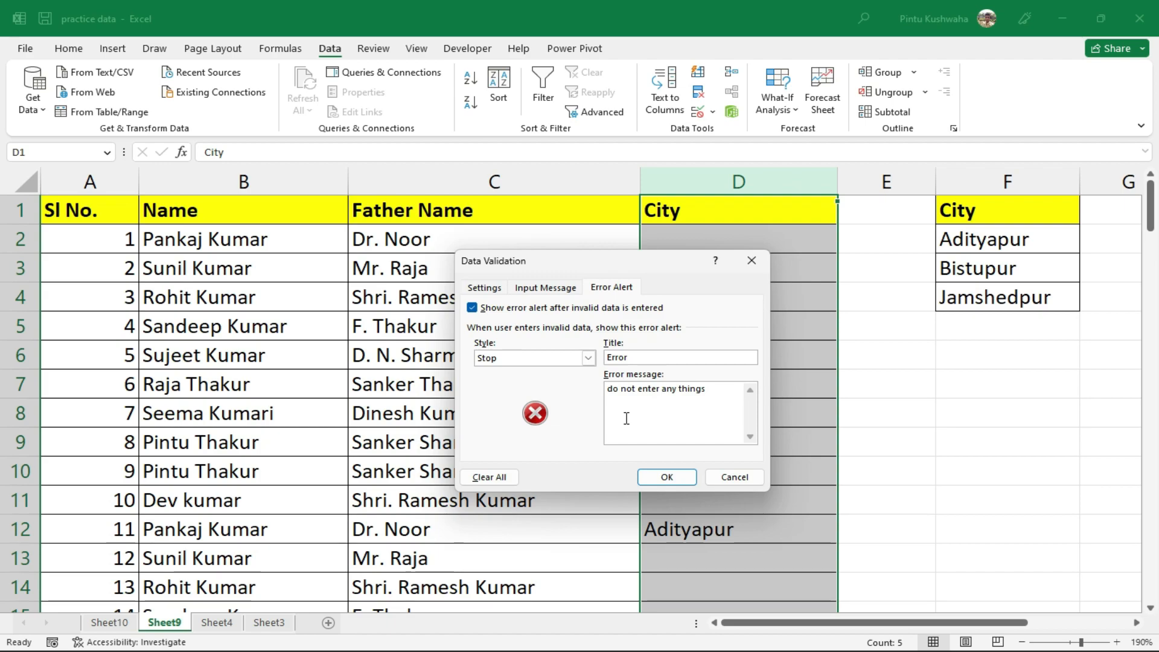
click(586, 358)
click(562, 382)
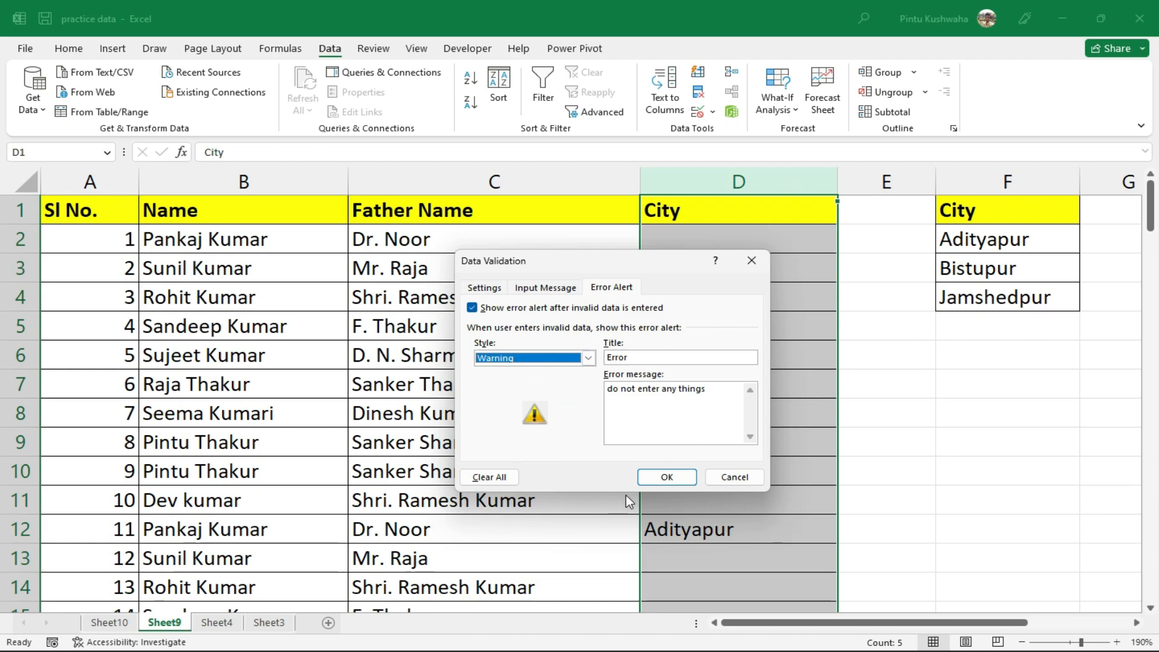
click(667, 477)
click(856, 432)
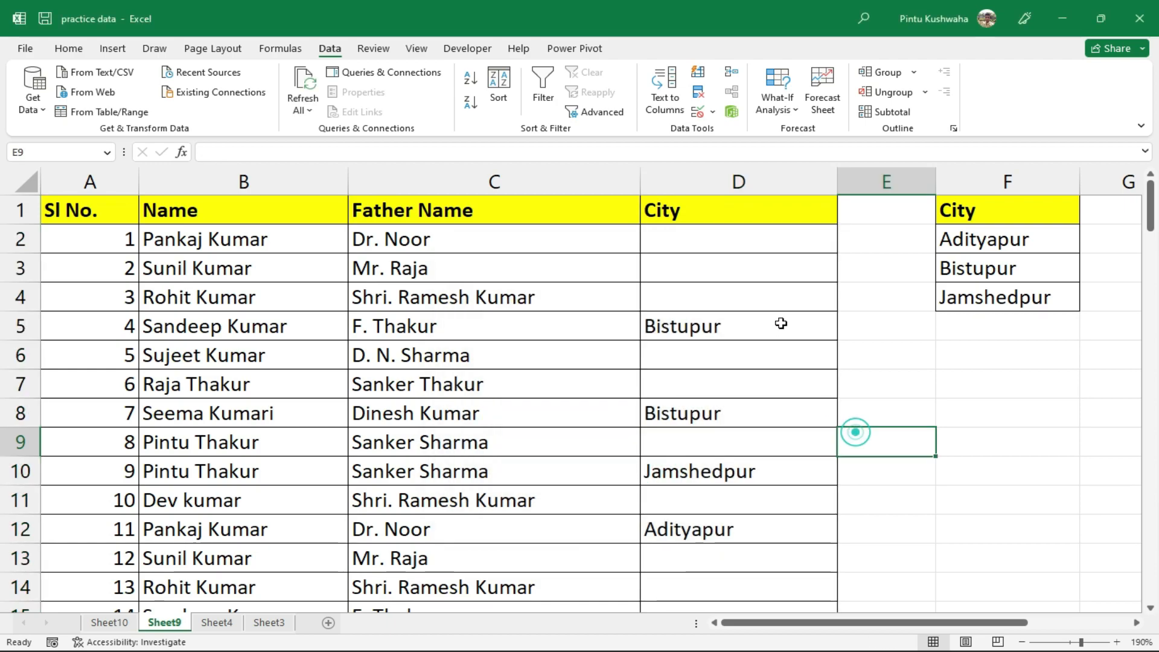
Enter the invalid city 'ddd' in D6 and reject it at the Error warning
click(783, 327)
click(811, 360)
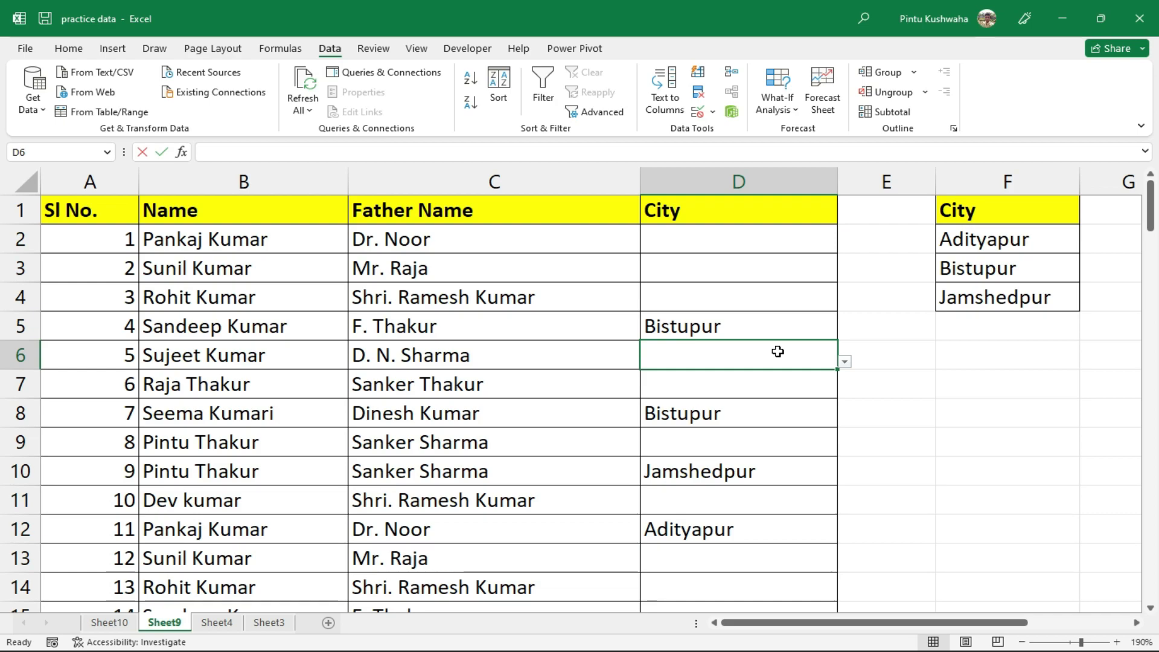
text(ddd)
key(Return)
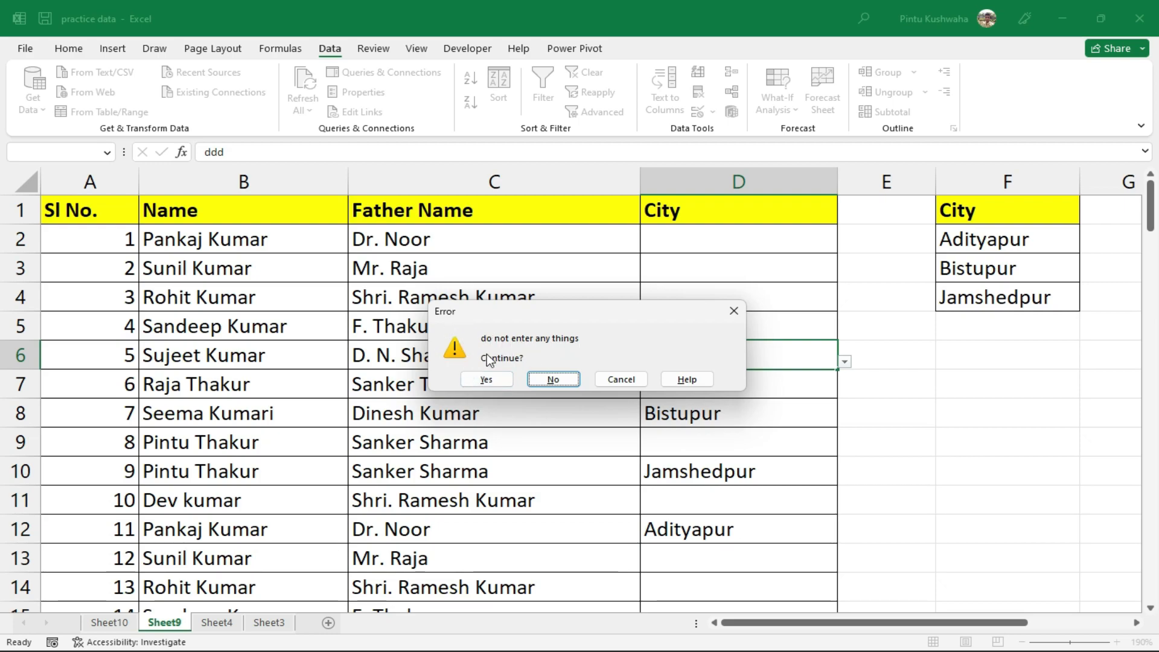
click(562, 383)
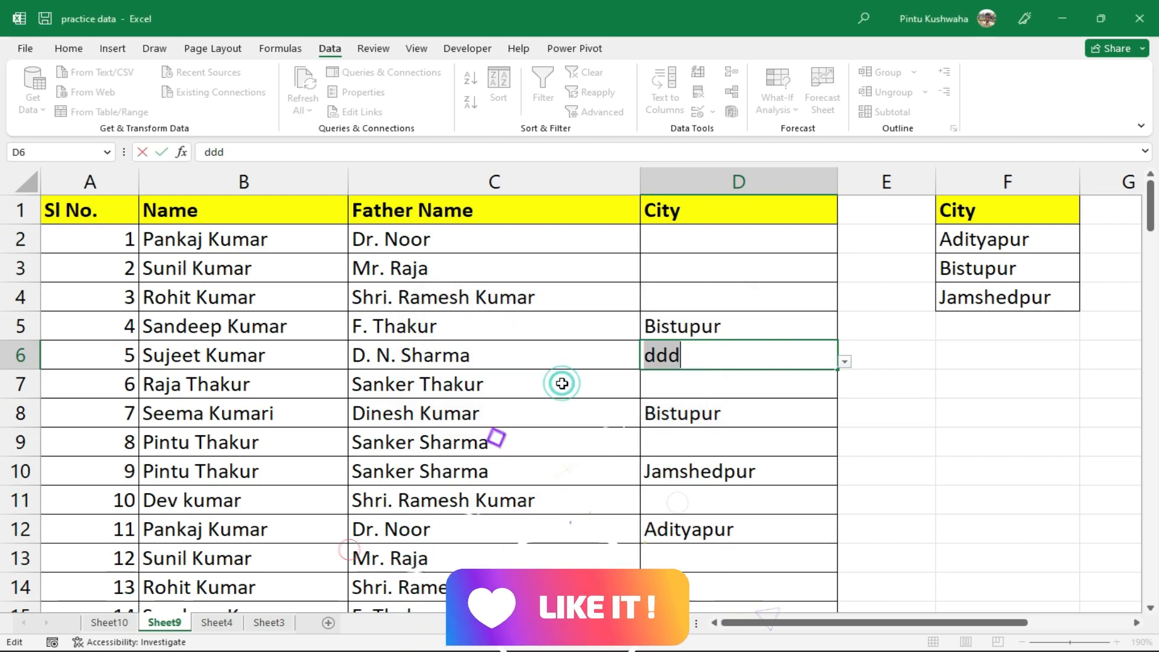
click(695, 393)
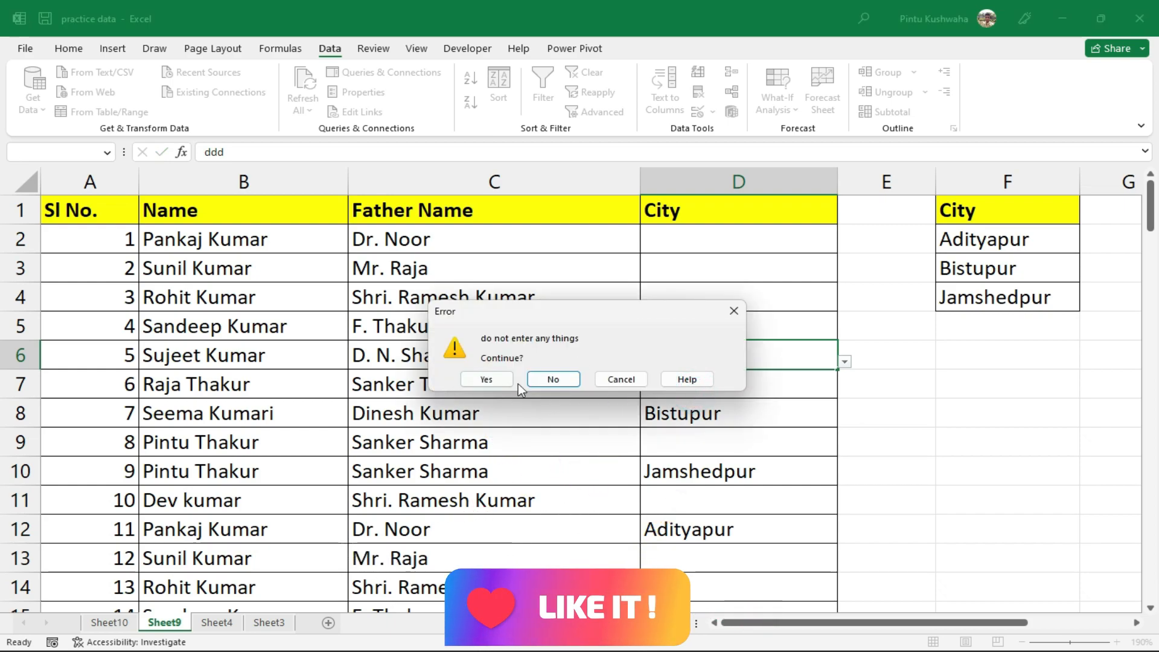
click(554, 379)
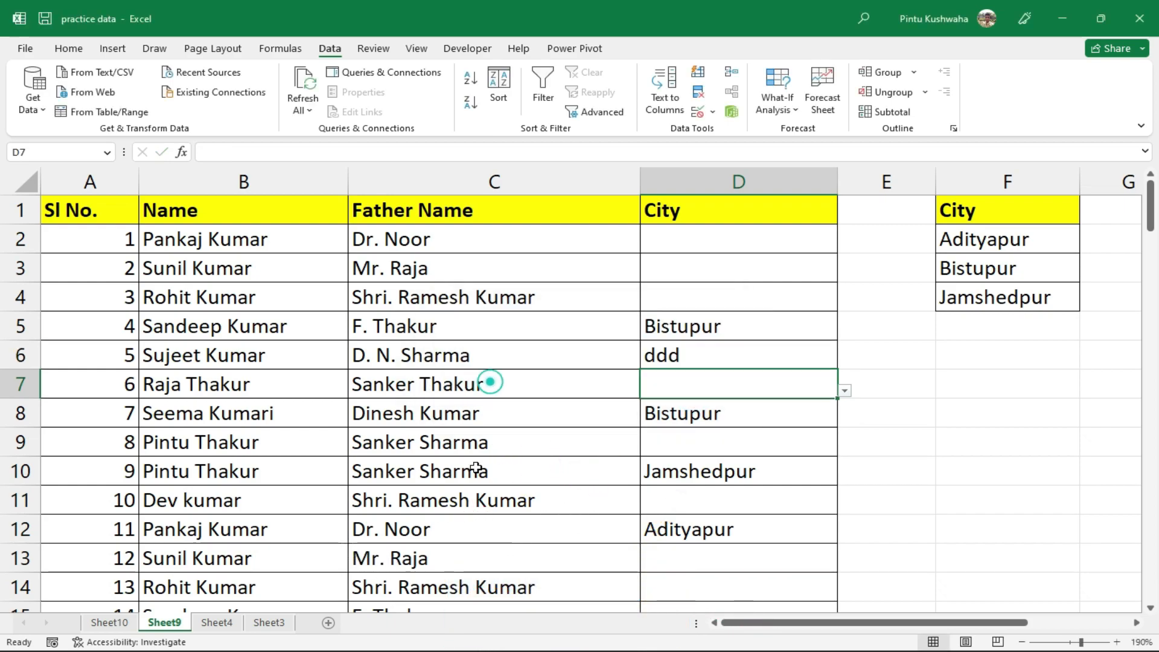
Clear the 'ddd' entry from D6, leaving the City cell empty
click(743, 383)
click(743, 359)
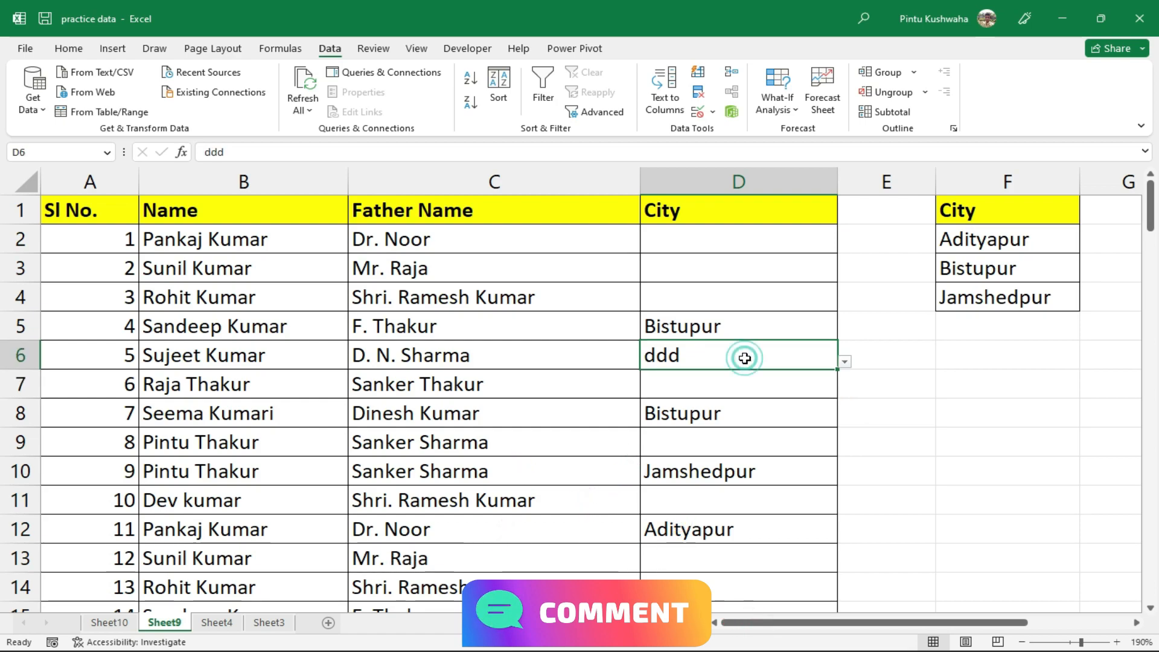
key(Delete)
click(964, 477)
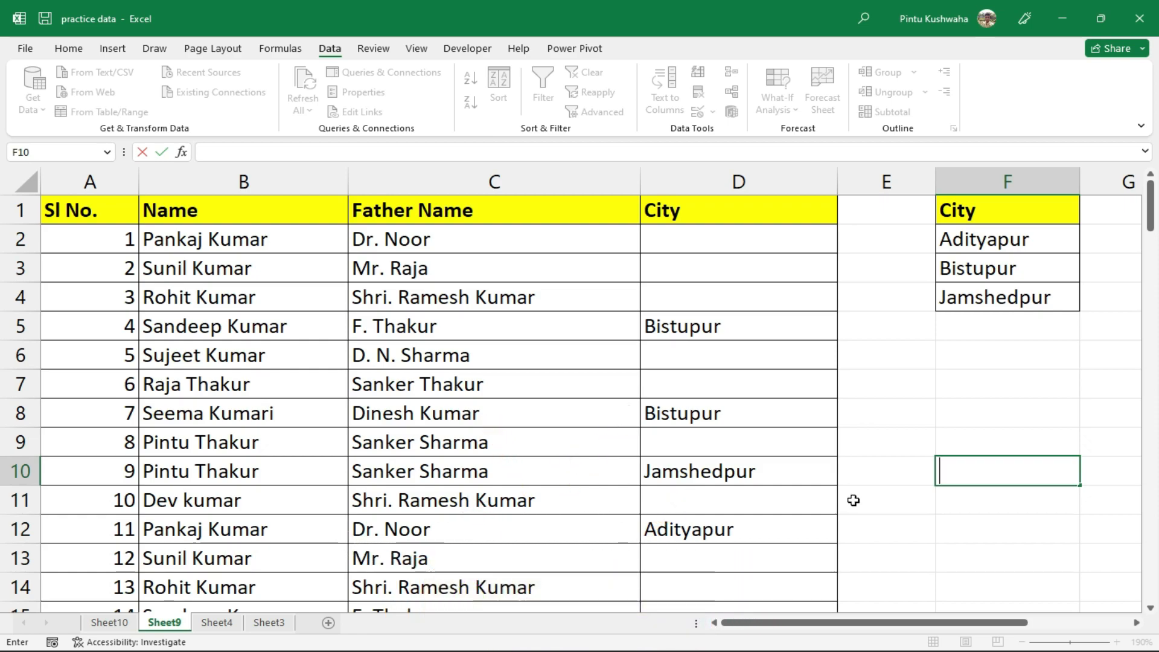
key(Left)
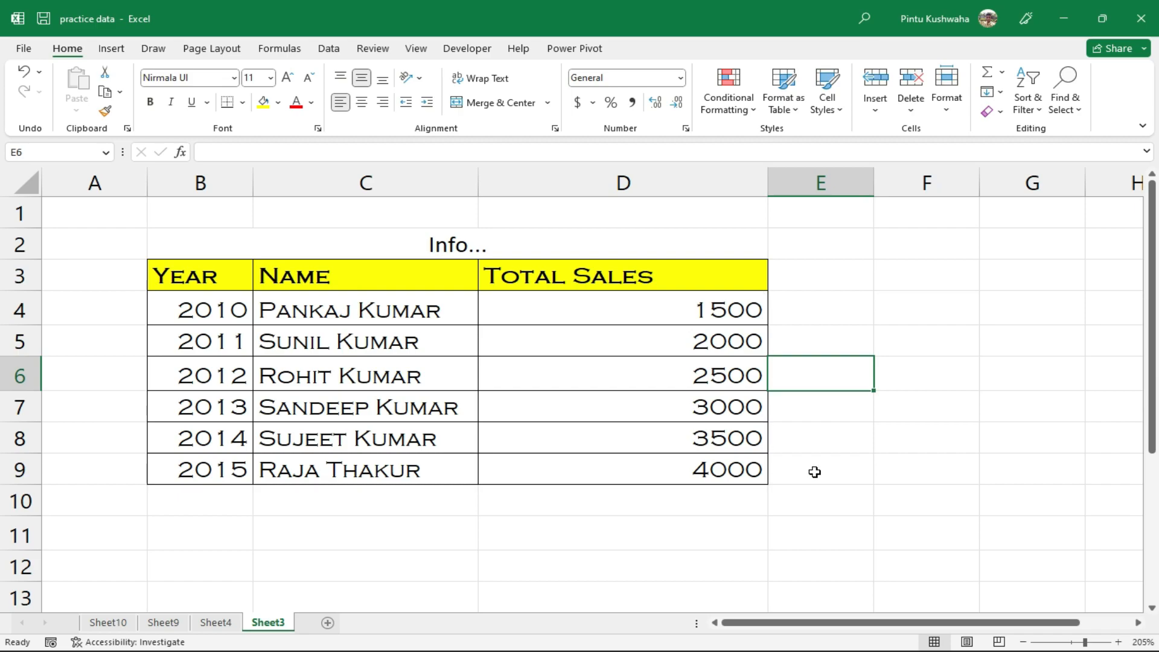
Insert a PivotTable from the B3:D9 sales table onto a new worksheet
drag(201, 283, 642, 459)
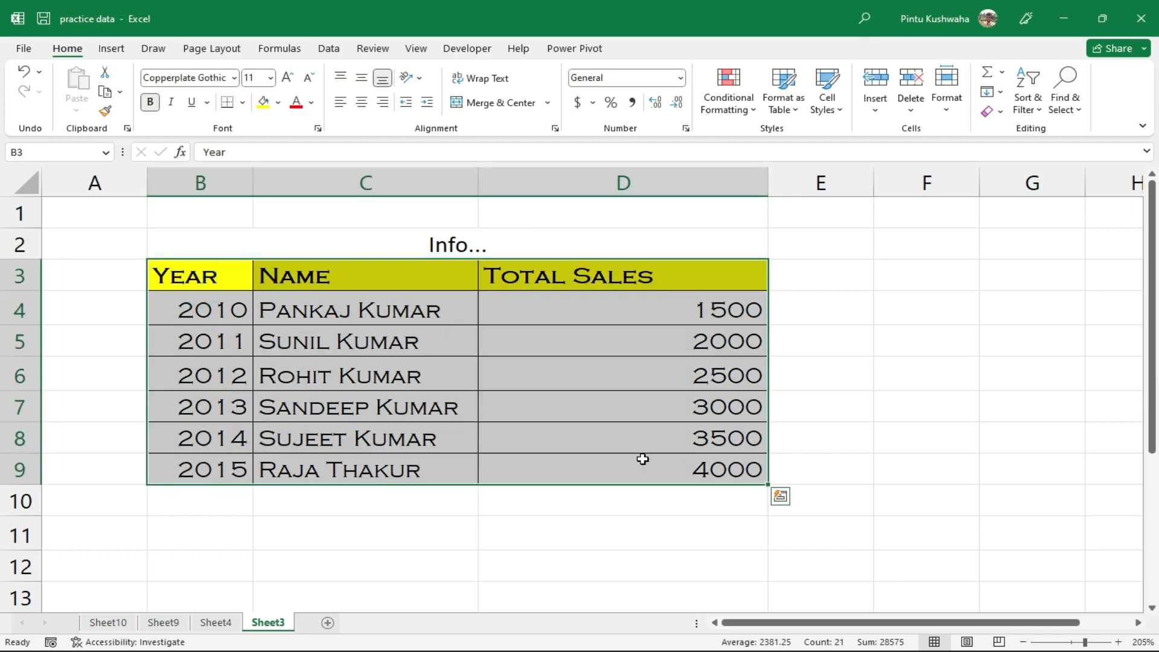
click(108, 53)
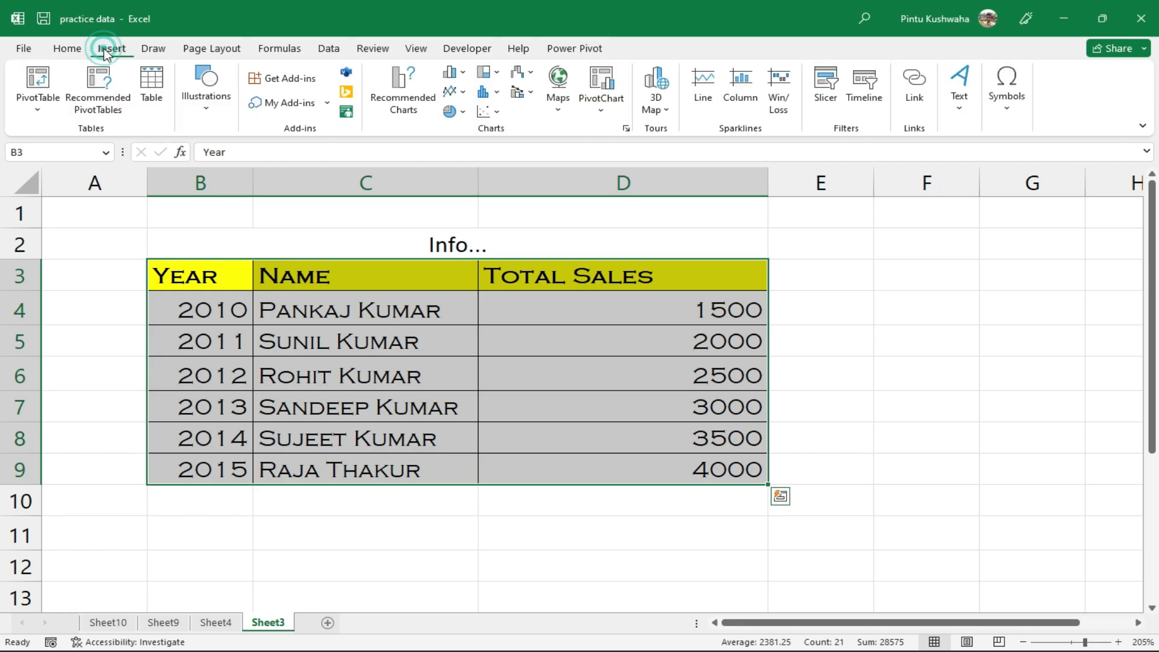
click(34, 113)
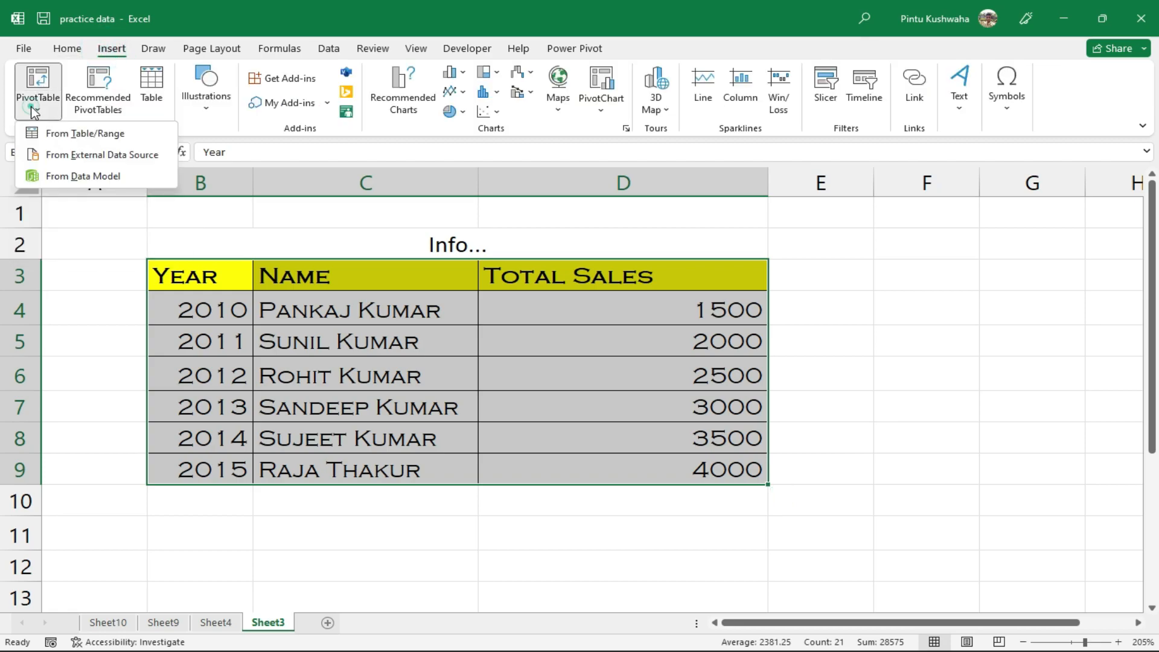
click(87, 133)
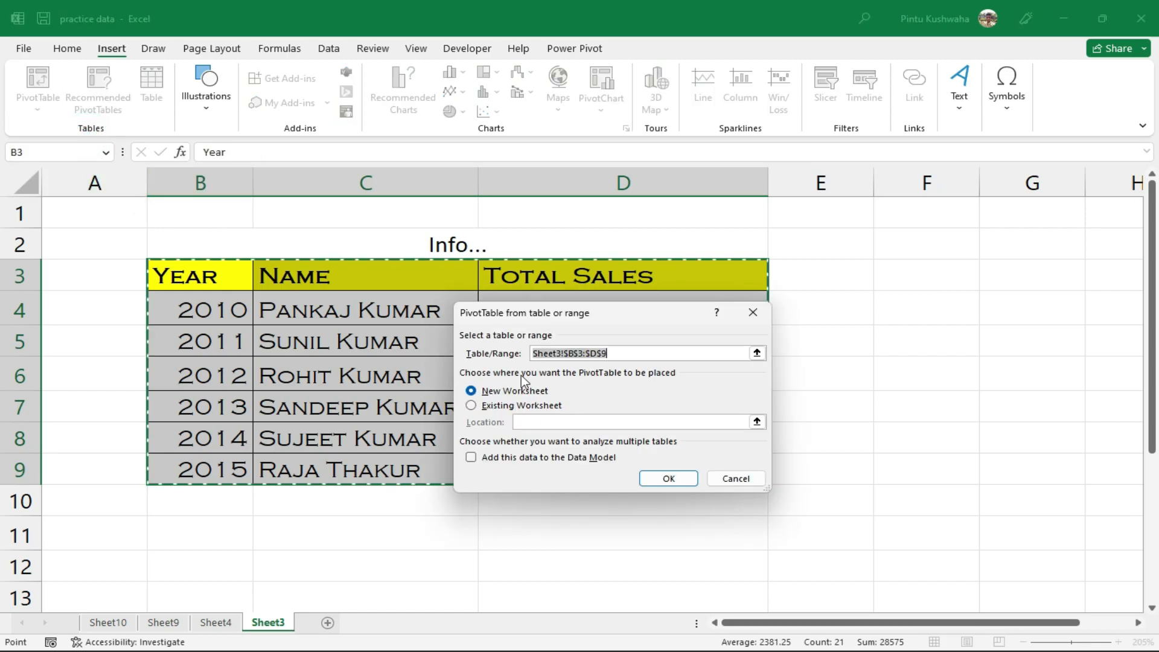
click(668, 479)
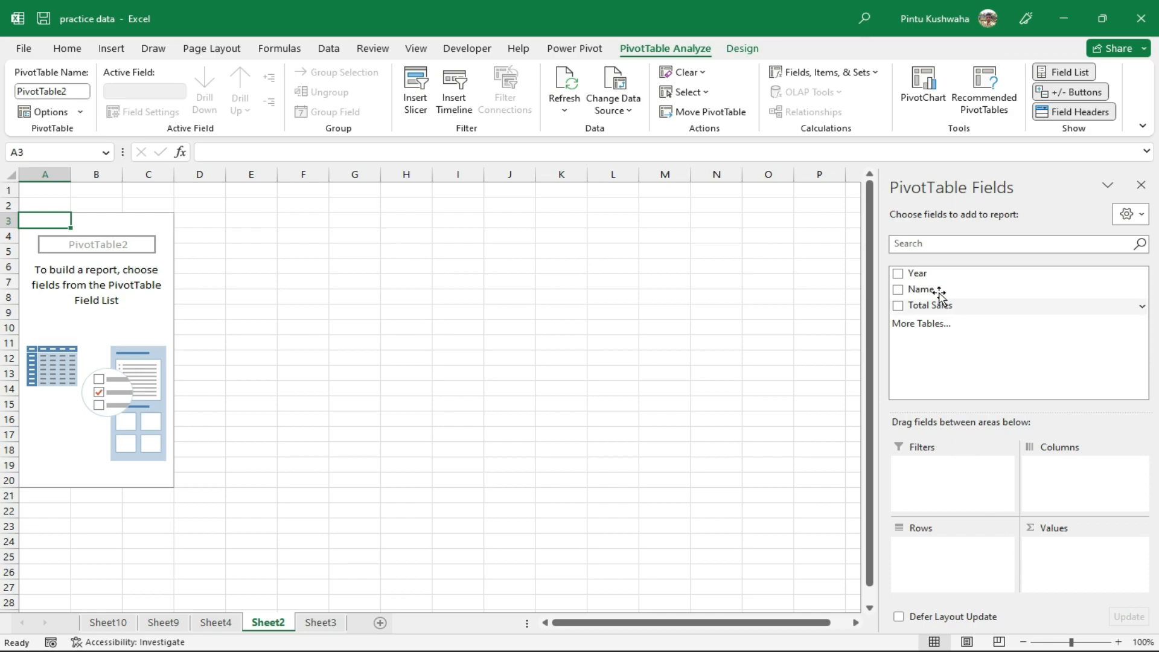
Add the Year, Name and Total Sales fields, moving Name to Columns and back to Rows
click(898, 276)
click(898, 289)
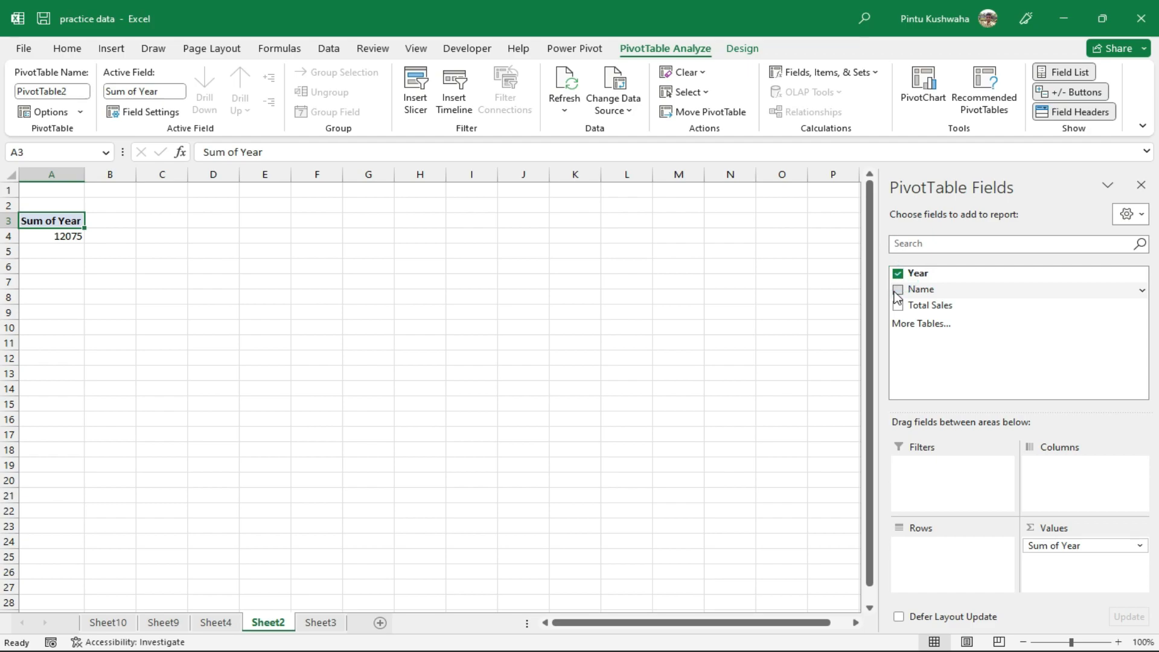
click(898, 306)
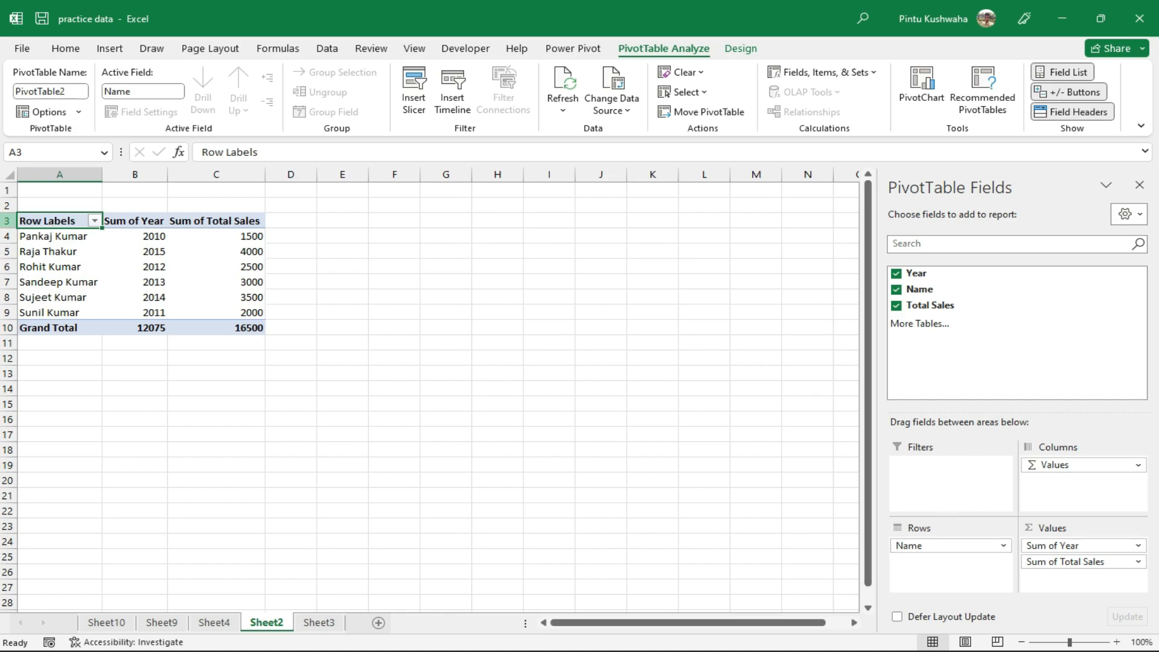
drag(918, 546, 1080, 486)
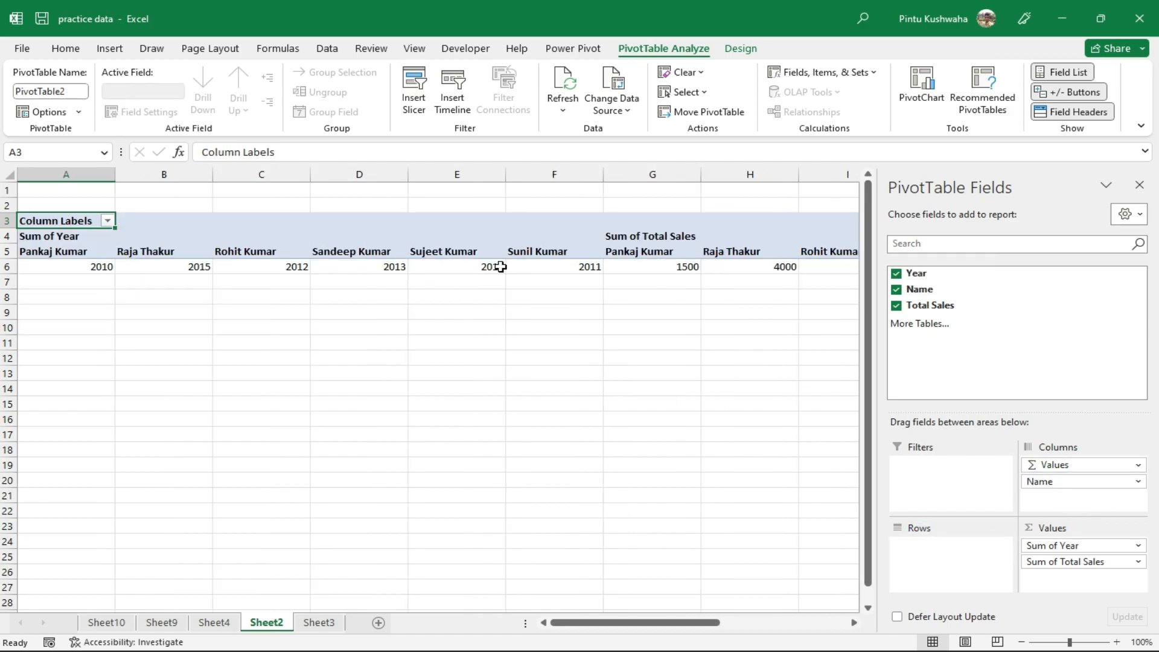
drag(1120, 483, 947, 545)
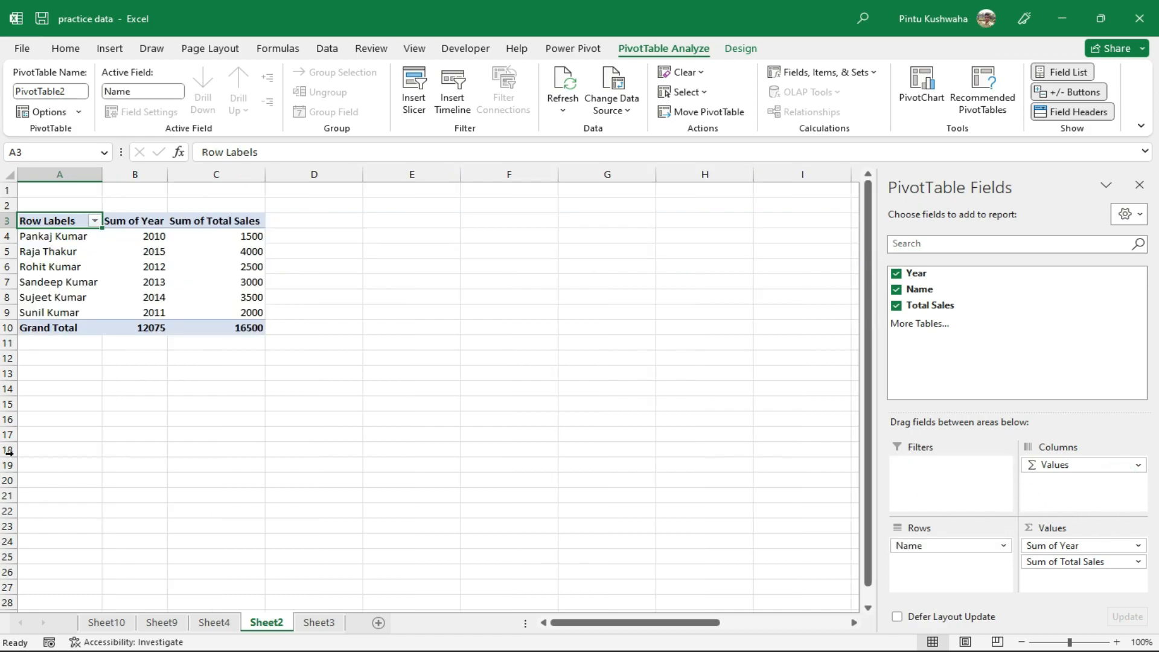
Move the Year field out of Values, via Columns, into the PivotTable Filters area
scroll(55, 306, up, 6)
scroll(109, 328, up, 1)
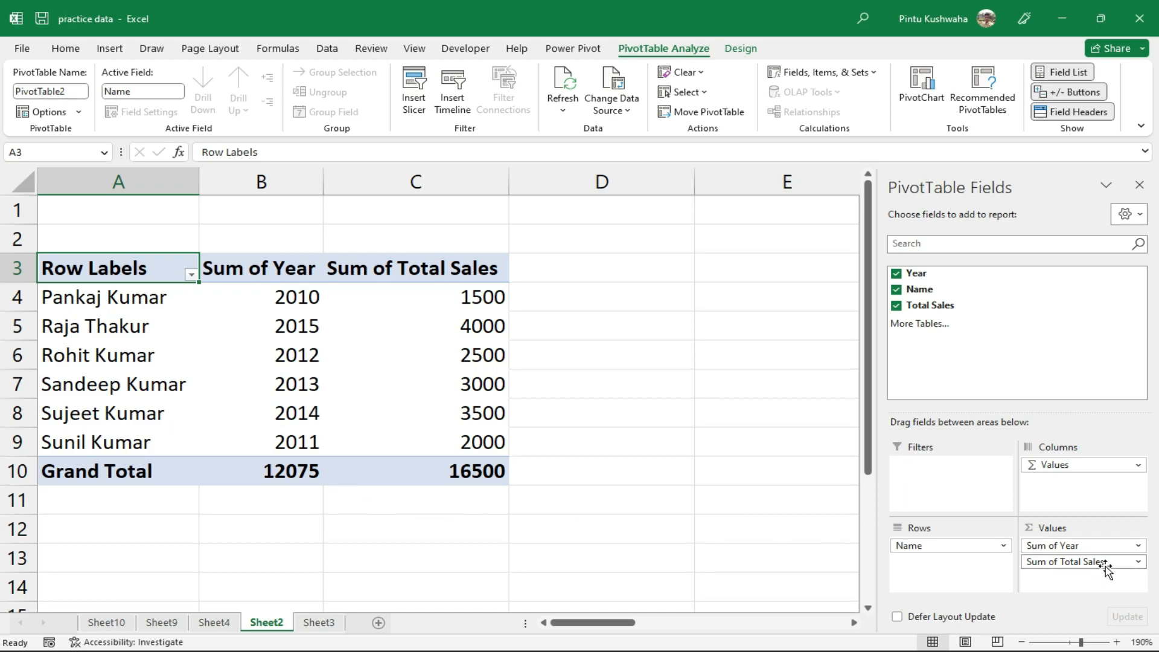
drag(1104, 549, 1051, 483)
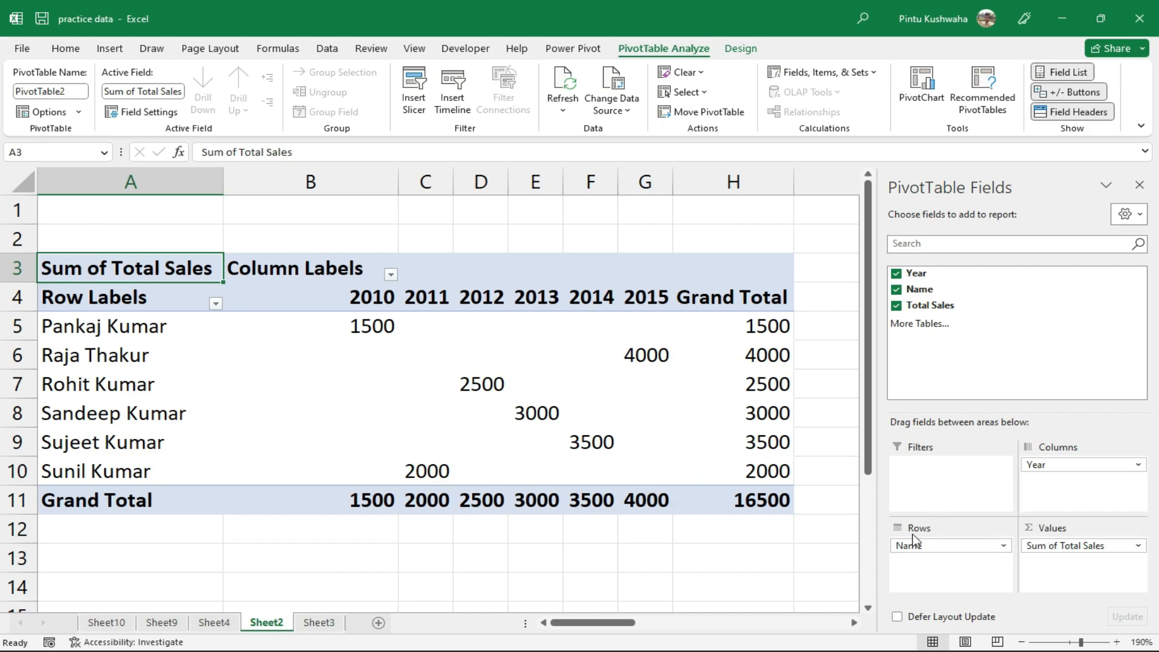
drag(1097, 465, 948, 464)
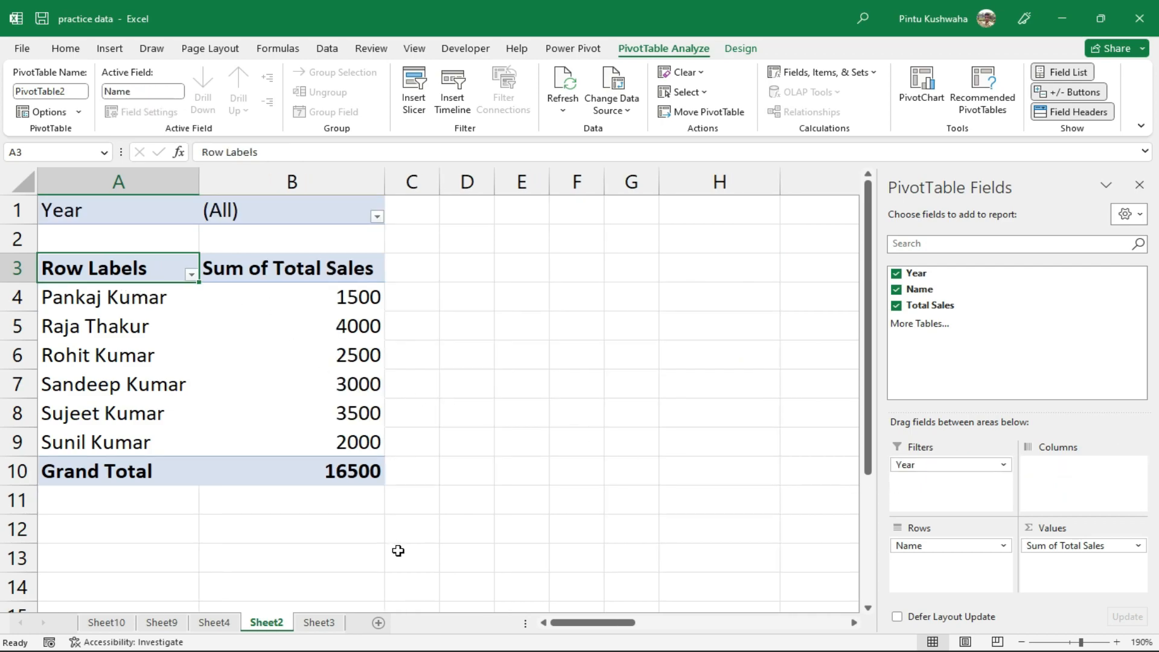
Filter the PivotTable's Year to 2014, then change the filter to 2011
click(377, 217)
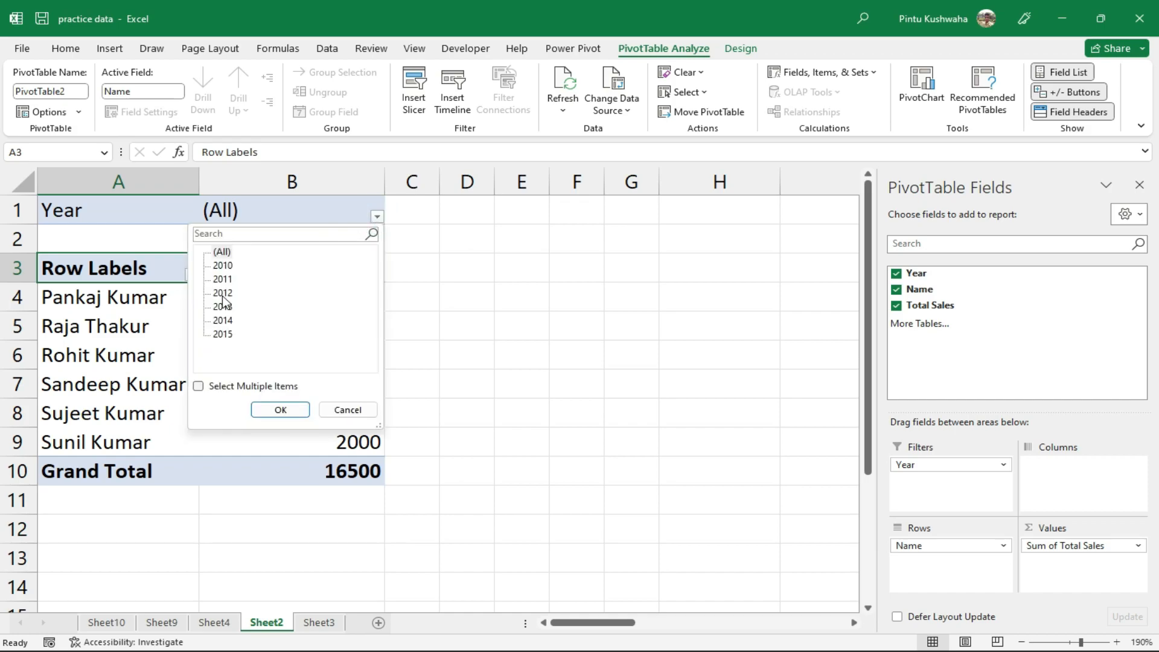
click(223, 320)
click(281, 411)
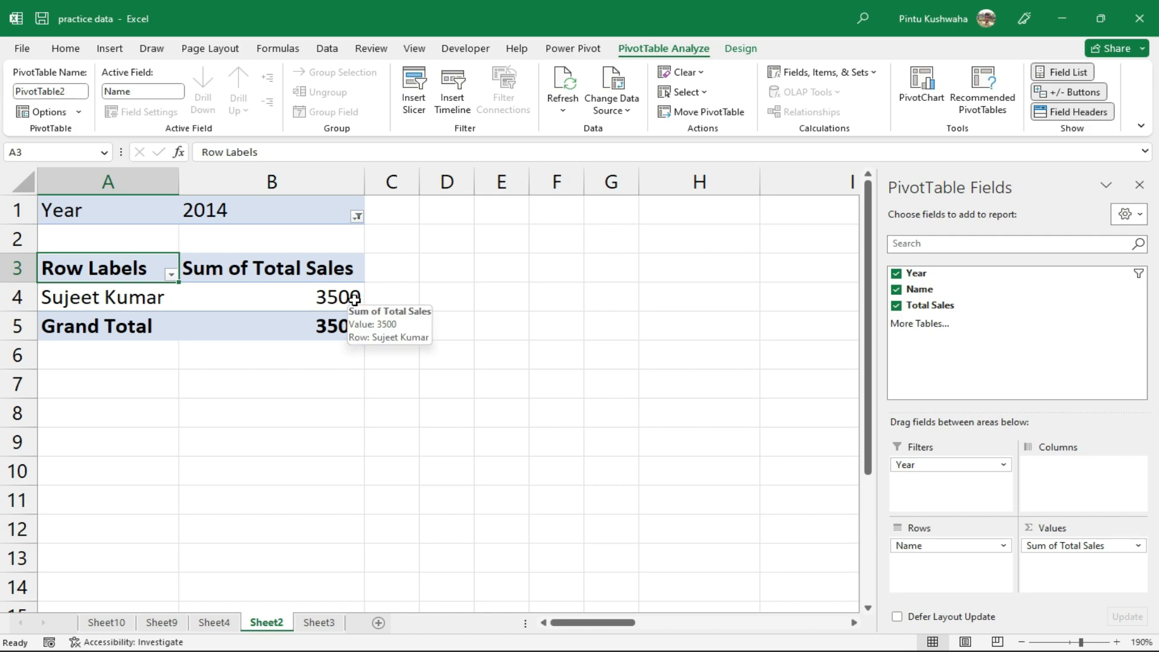
click(358, 216)
click(203, 279)
click(266, 412)
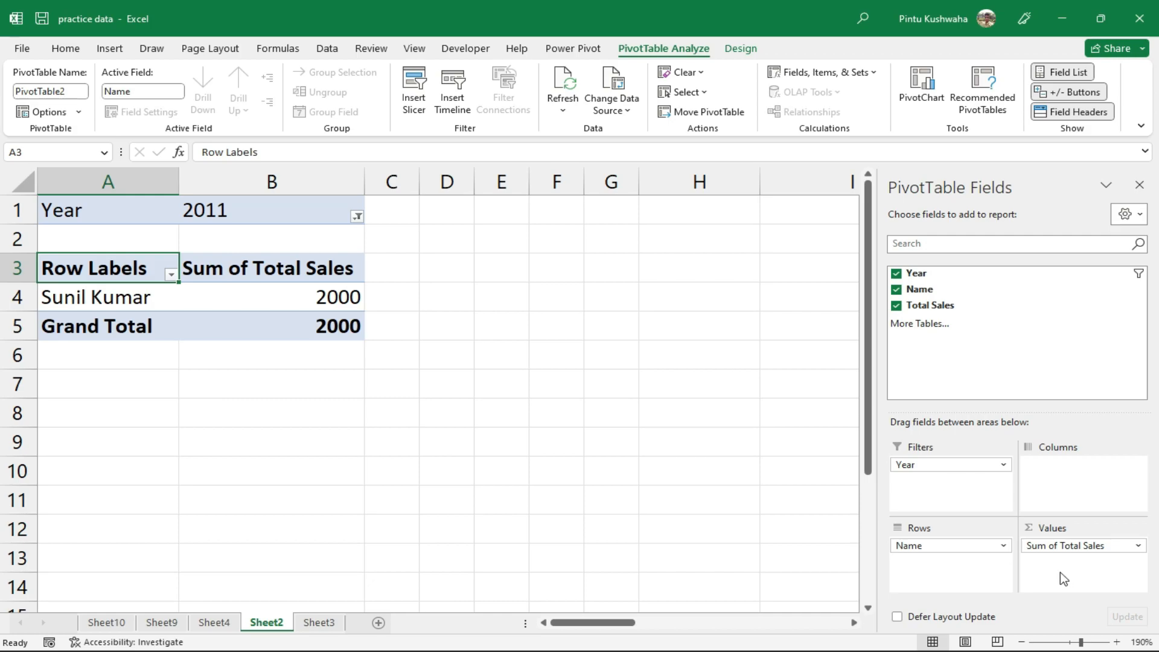
click(1139, 547)
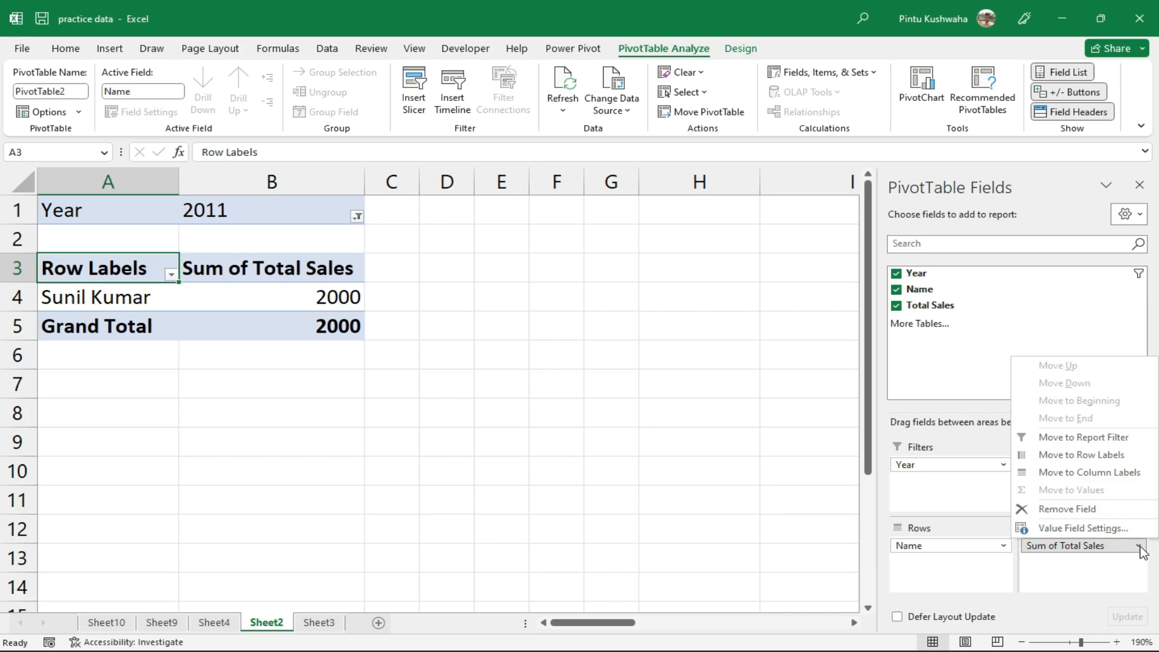
Set the PivotTable's Year filter back to (All) so every year is shown
click(1107, 529)
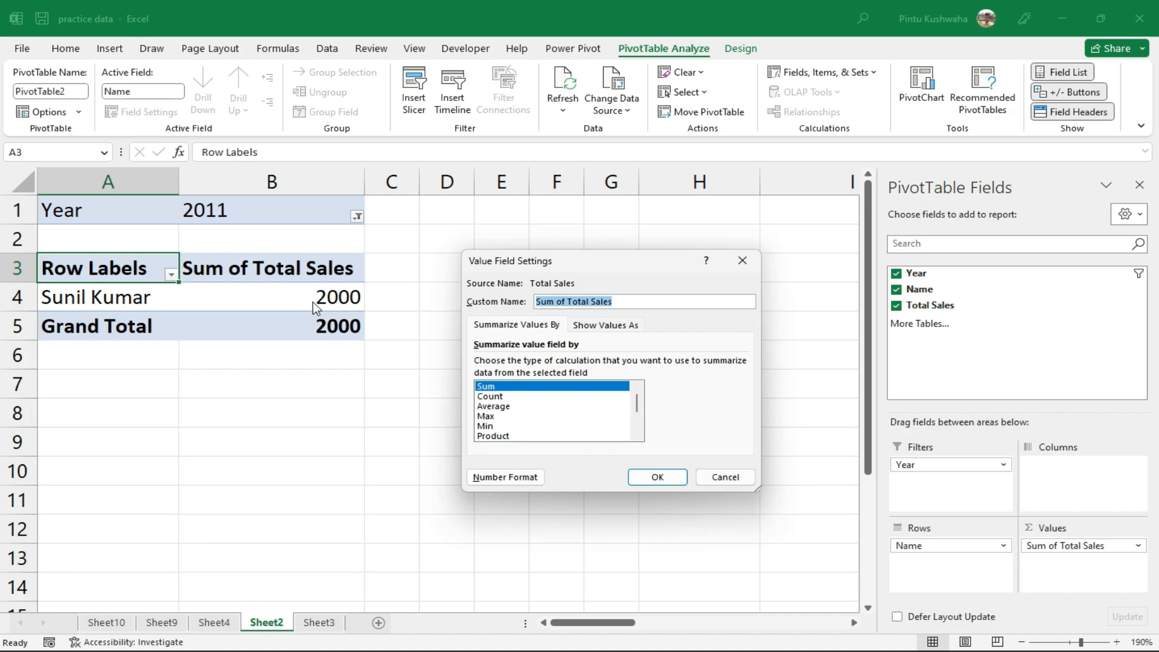
click(743, 260)
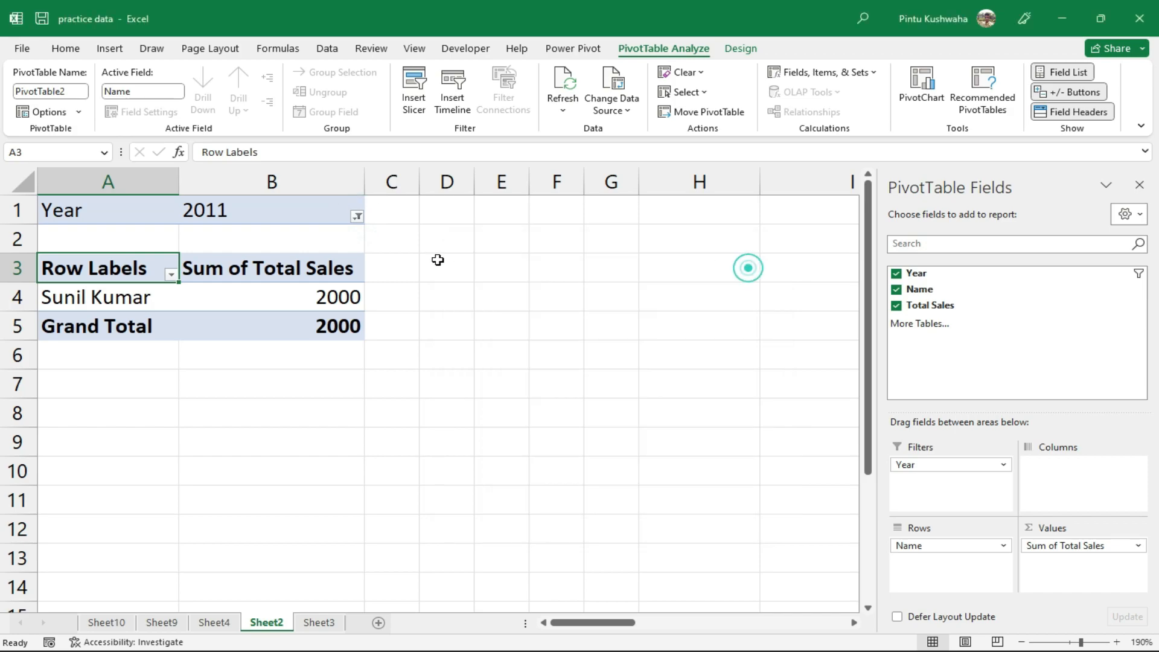
click(356, 217)
click(206, 252)
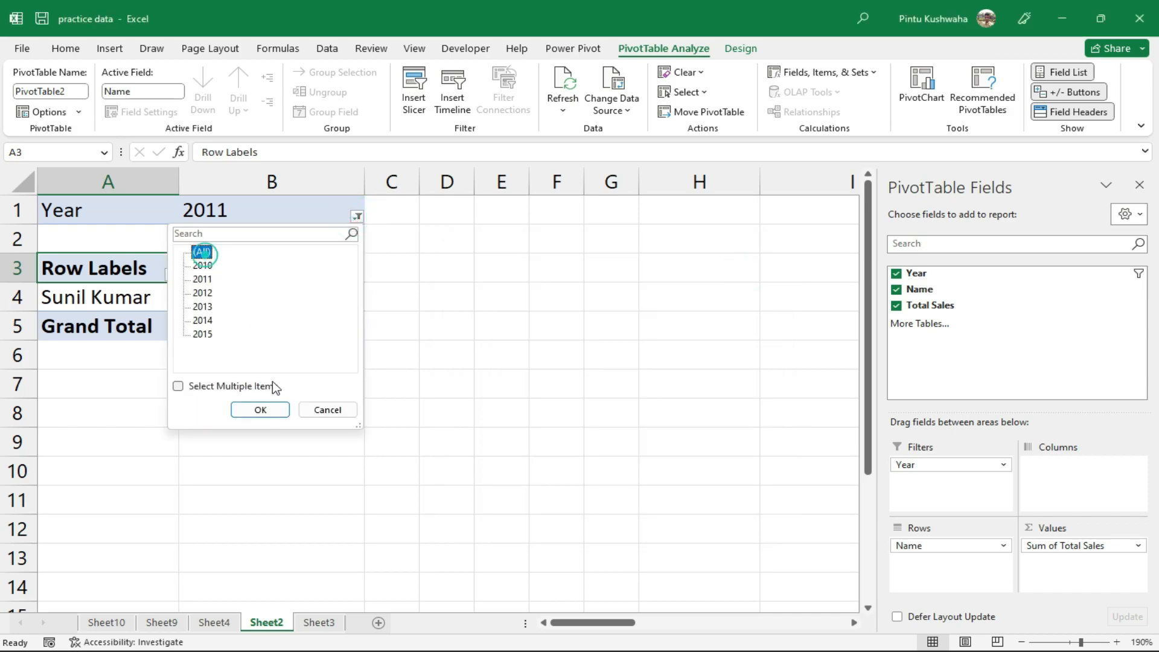
click(260, 410)
Change the Total Sales value field to summarize by Max, giving a 4000 grand total
click(1122, 545)
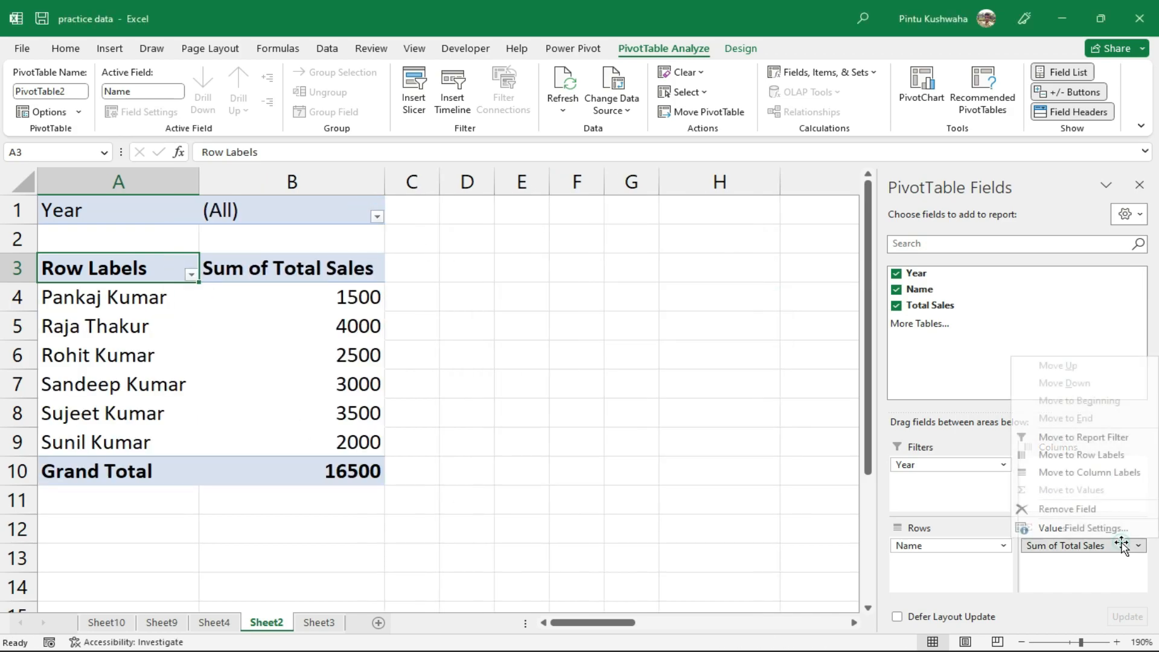
click(1080, 527)
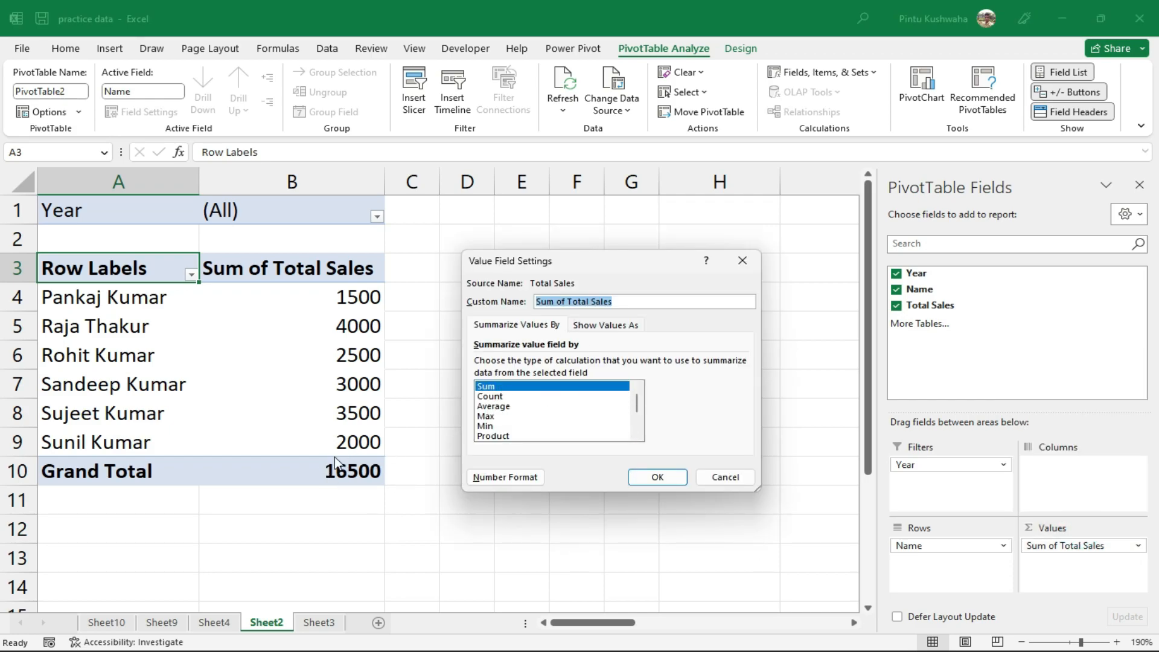
click(486, 416)
click(646, 476)
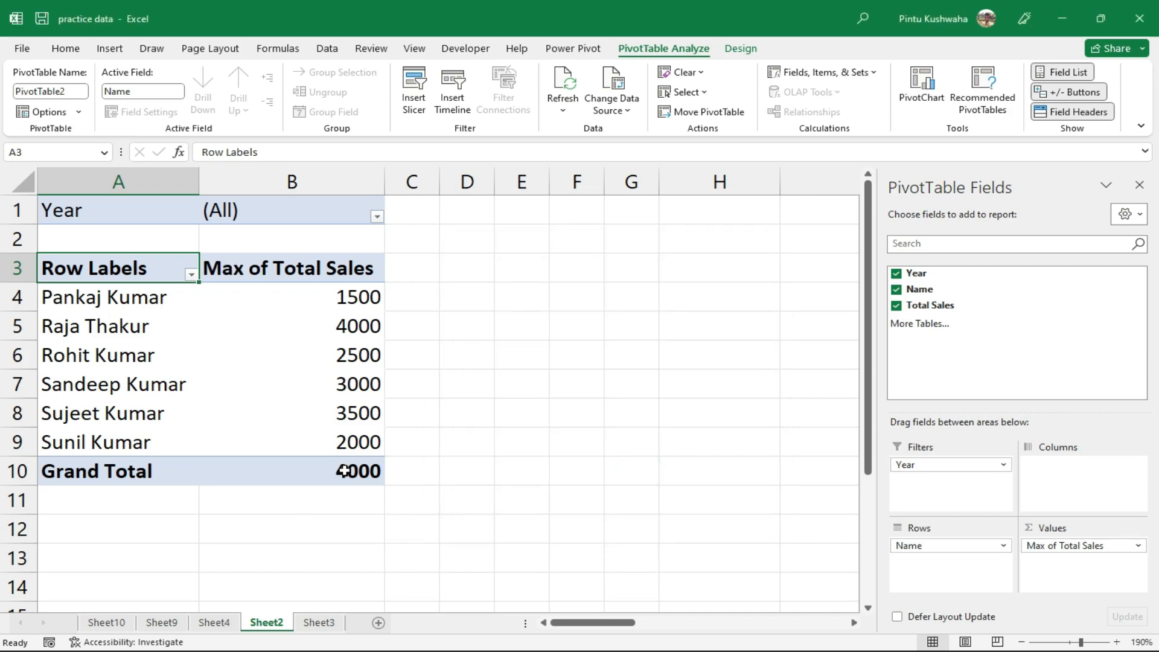
mouse_move(343, 331)
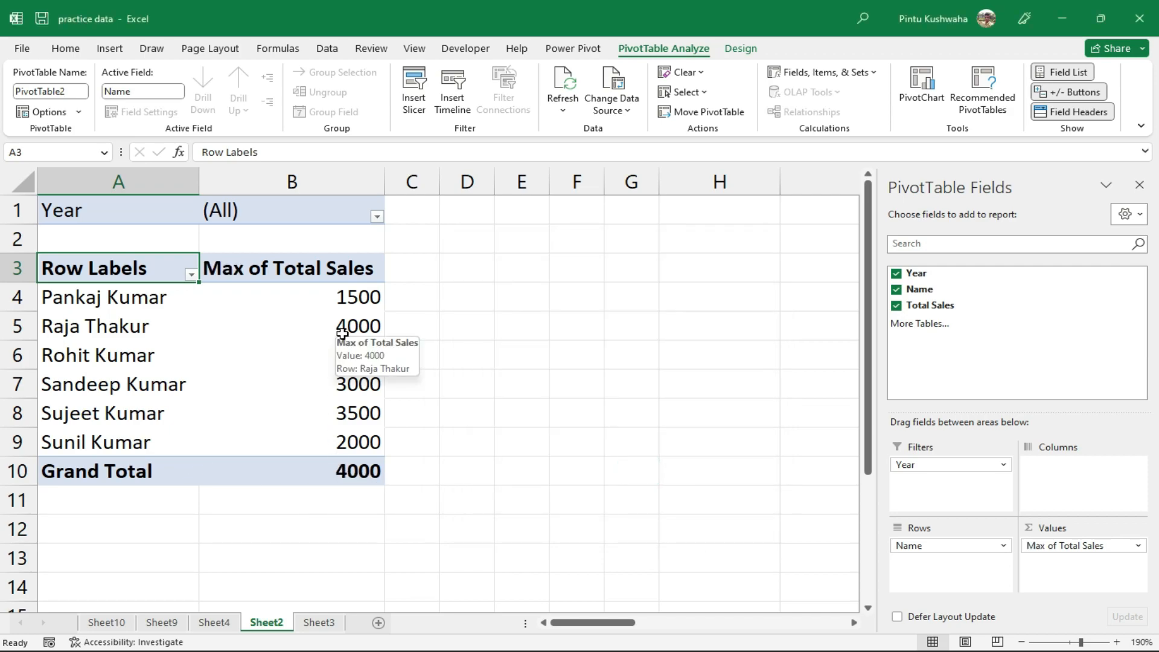